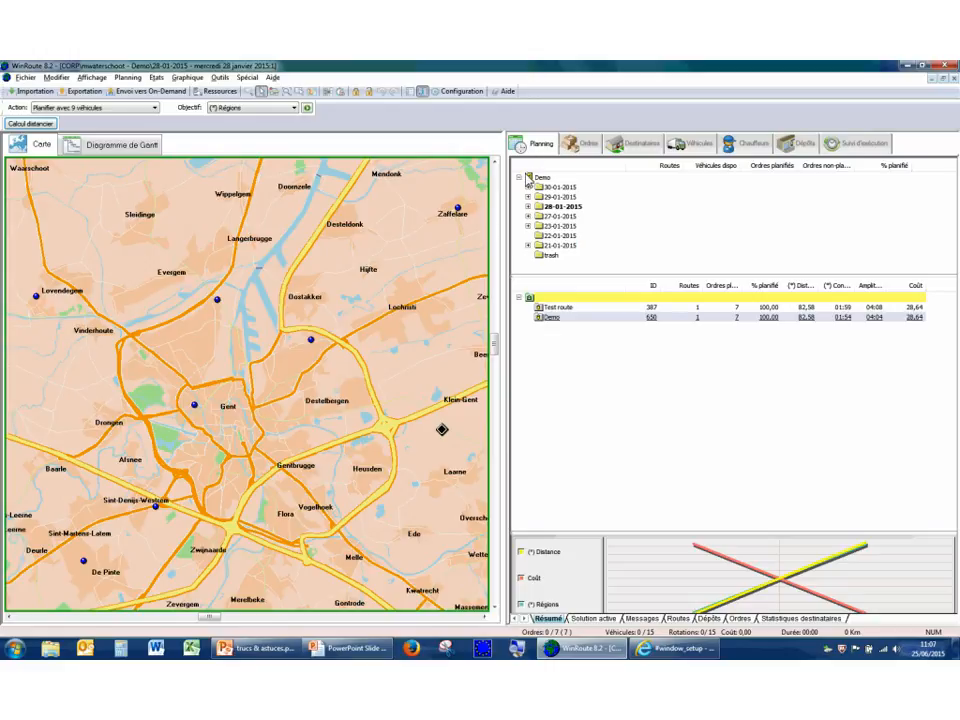
Zoom the map in on the Gent area with the zoom mode and switch back to selection mode.
right_click(271, 314)
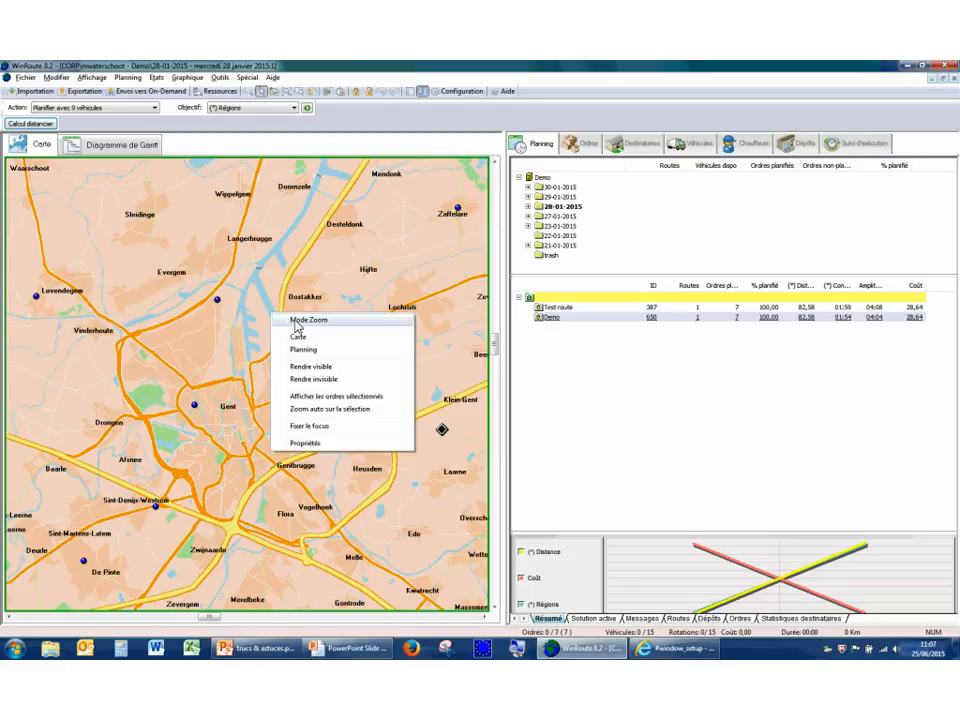
click(296, 324)
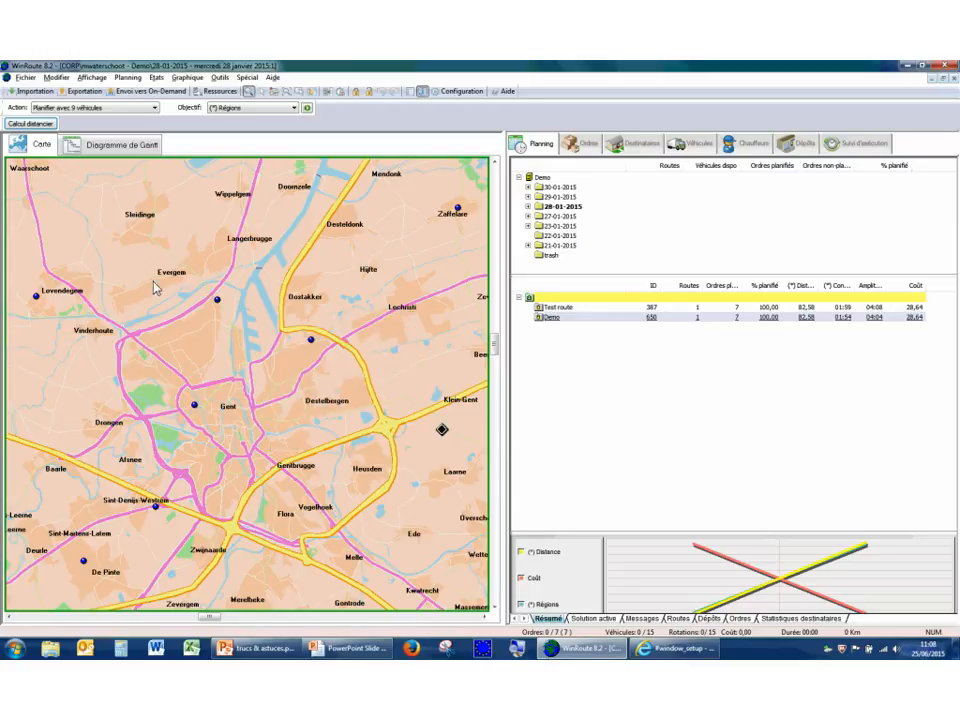
drag(148, 278, 354, 476)
right_click(354, 478)
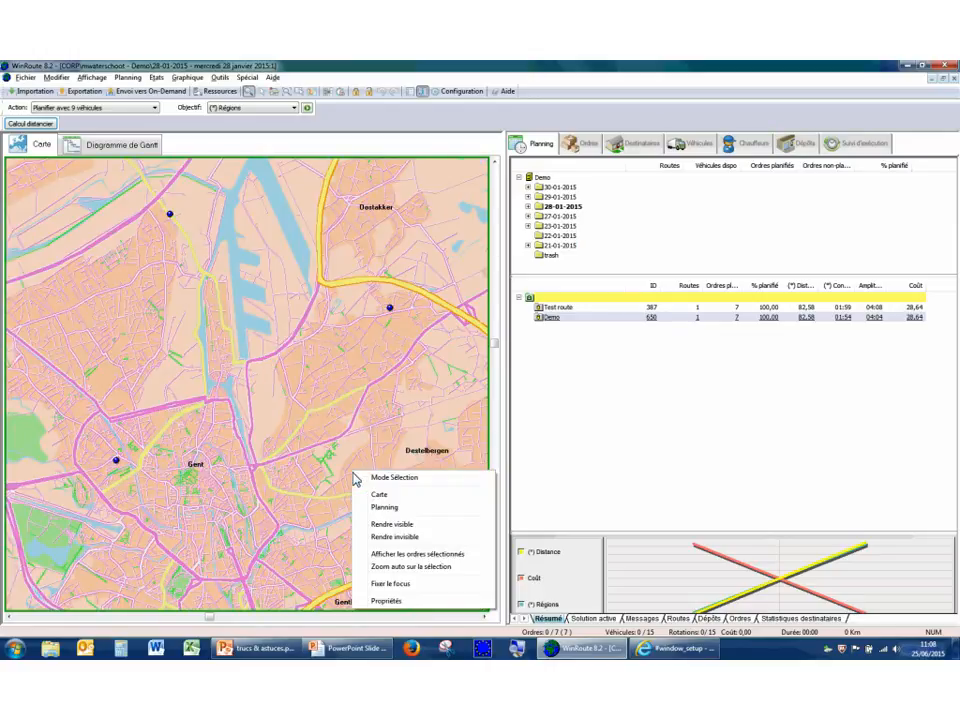
click(362, 478)
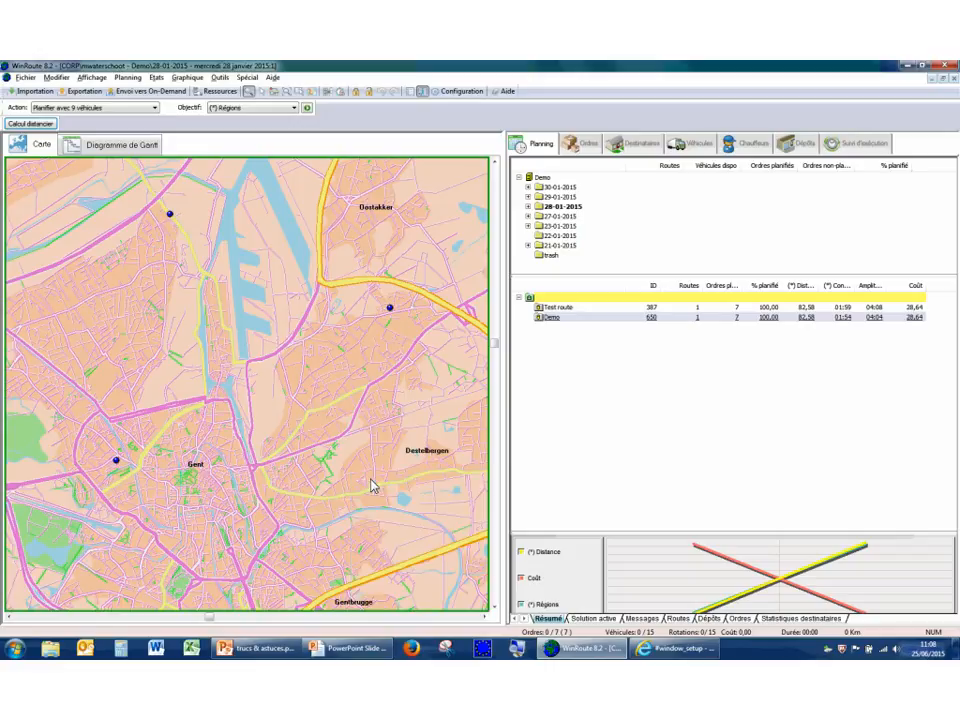
drag(165, 200, 193, 251)
Examine the roads and order locations around Gent at several closer and wider map scales.
scroll(256, 320, up, 2)
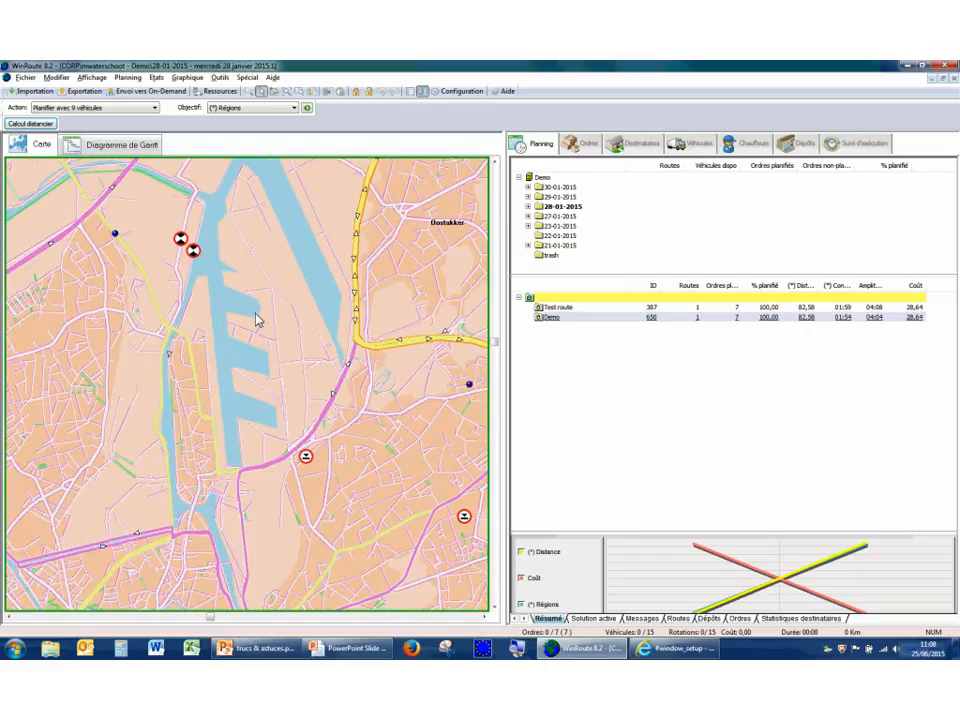
scroll(256, 320, up, 1)
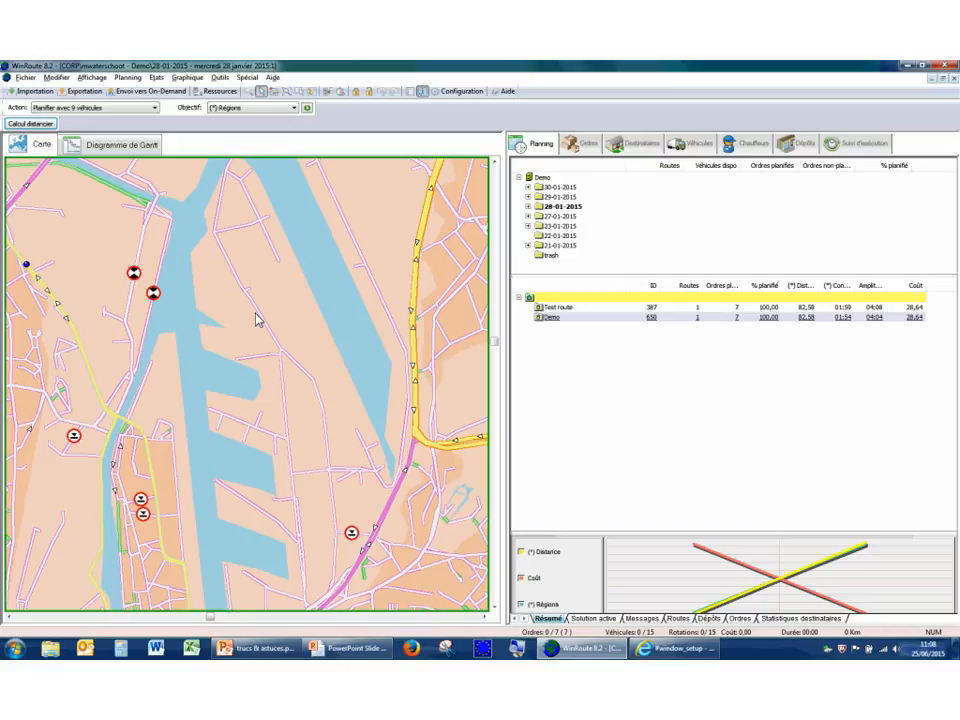
scroll(256, 320, down, 3)
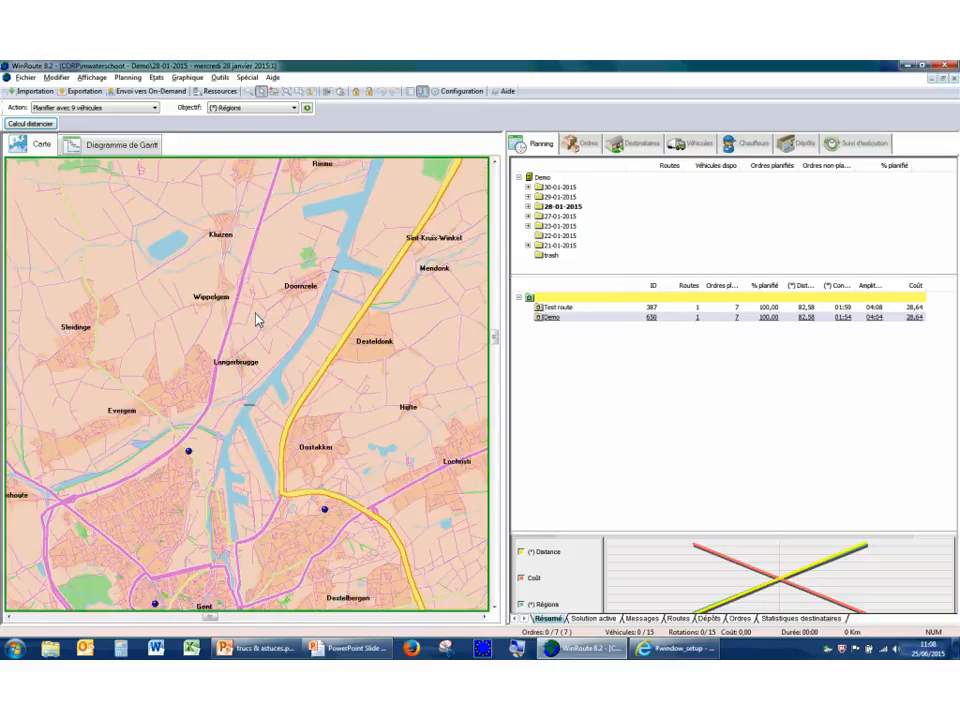
scroll(256, 320, down, 3)
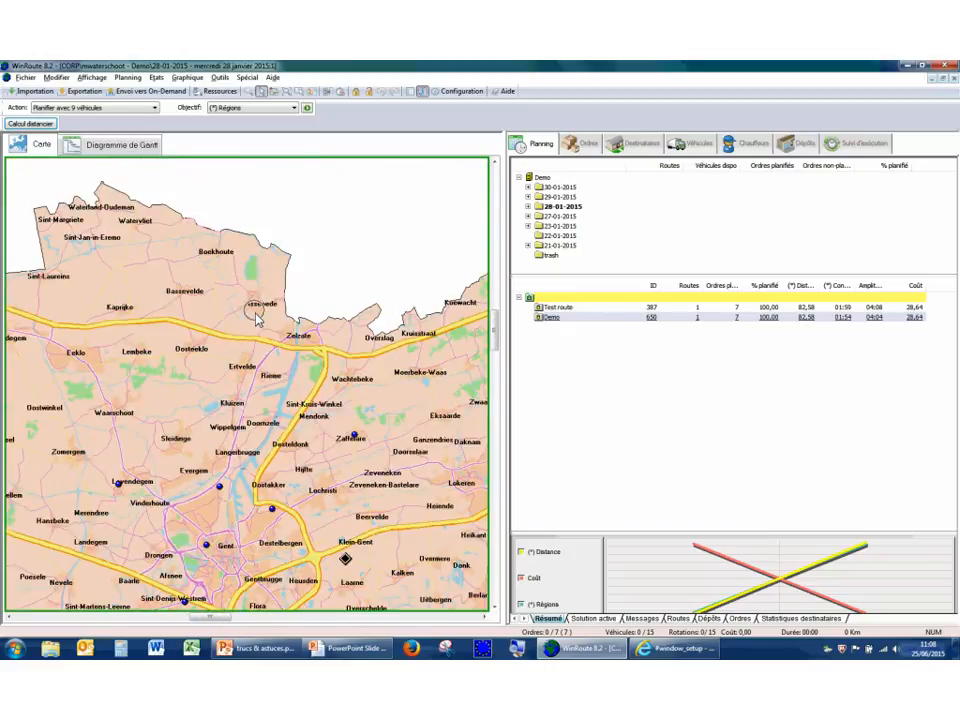
right_click(256, 320)
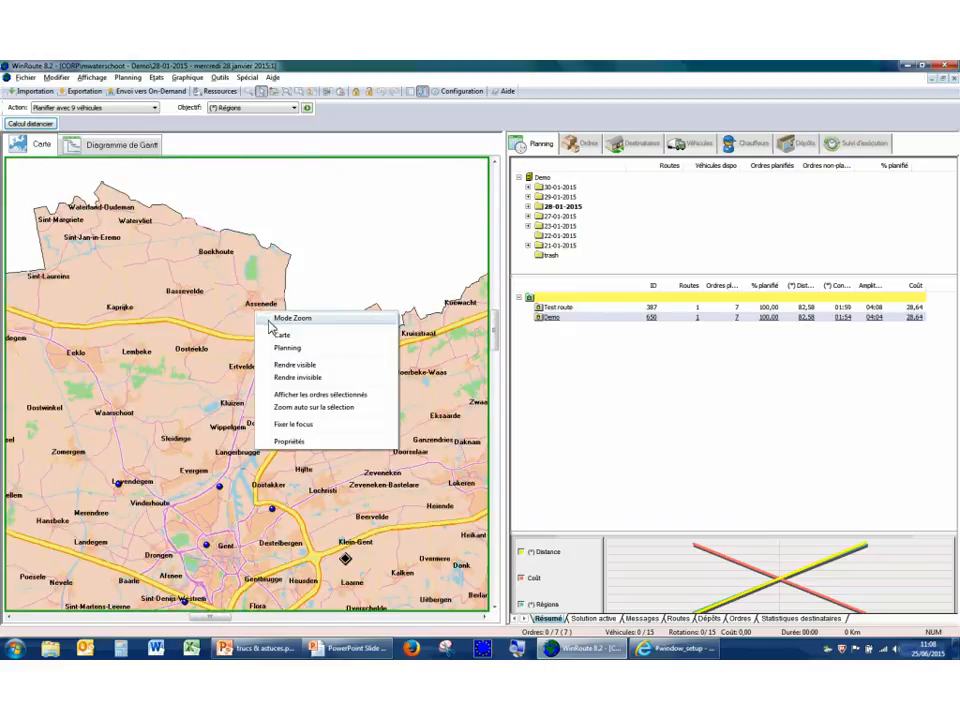
click(248, 314)
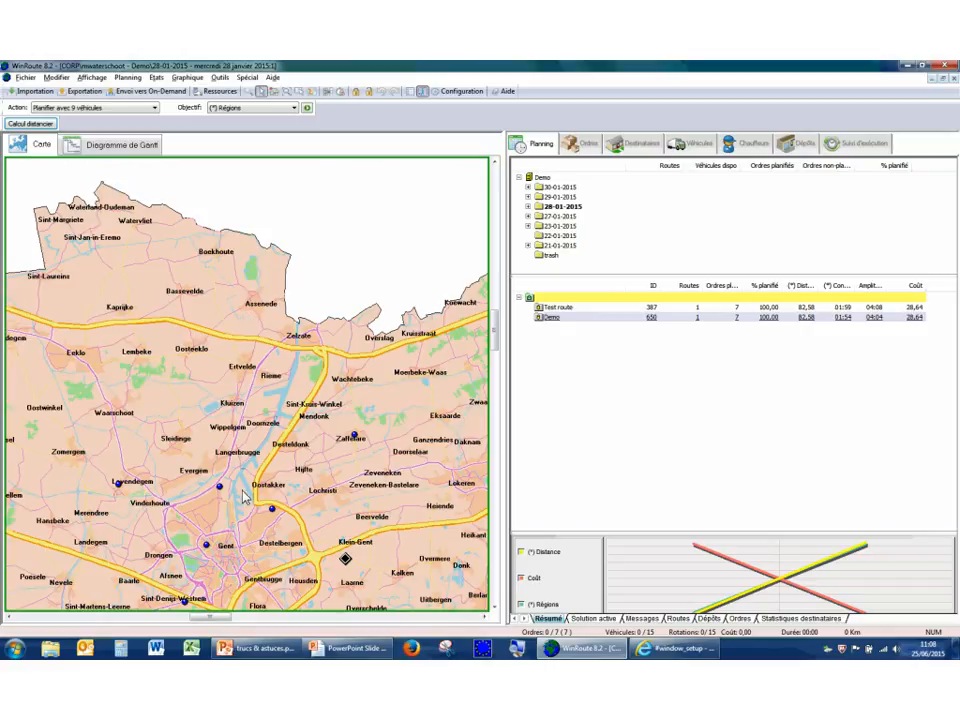
scroll(243, 496, up, 2)
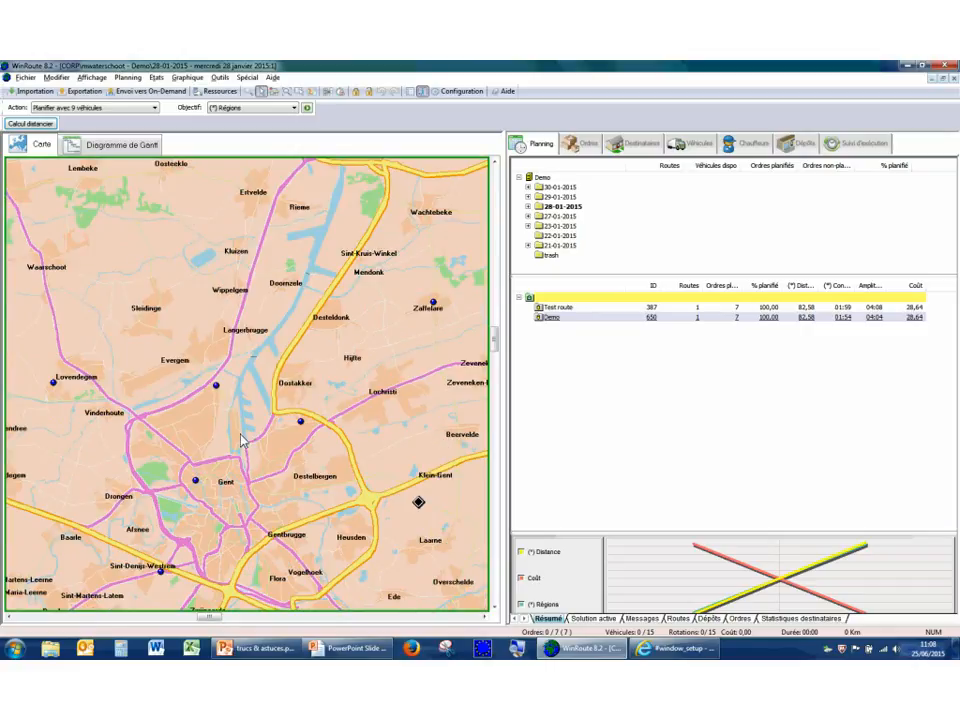
scroll(243, 435, up, 1)
scroll(243, 435, up, 1)
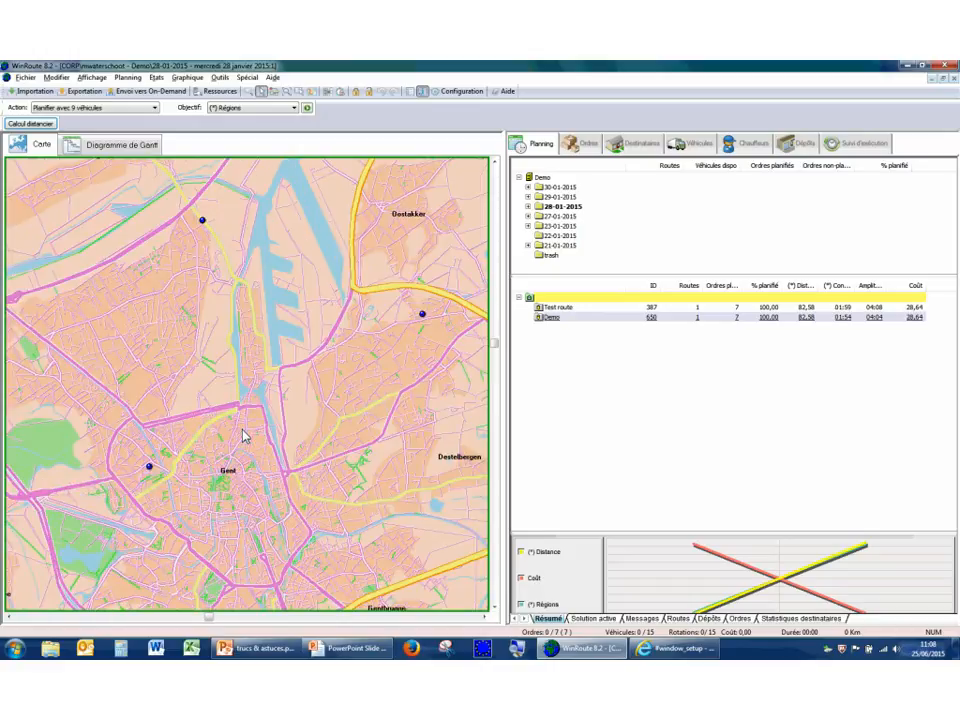
scroll(243, 435, down, 1)
scroll(243, 435, down, 1)
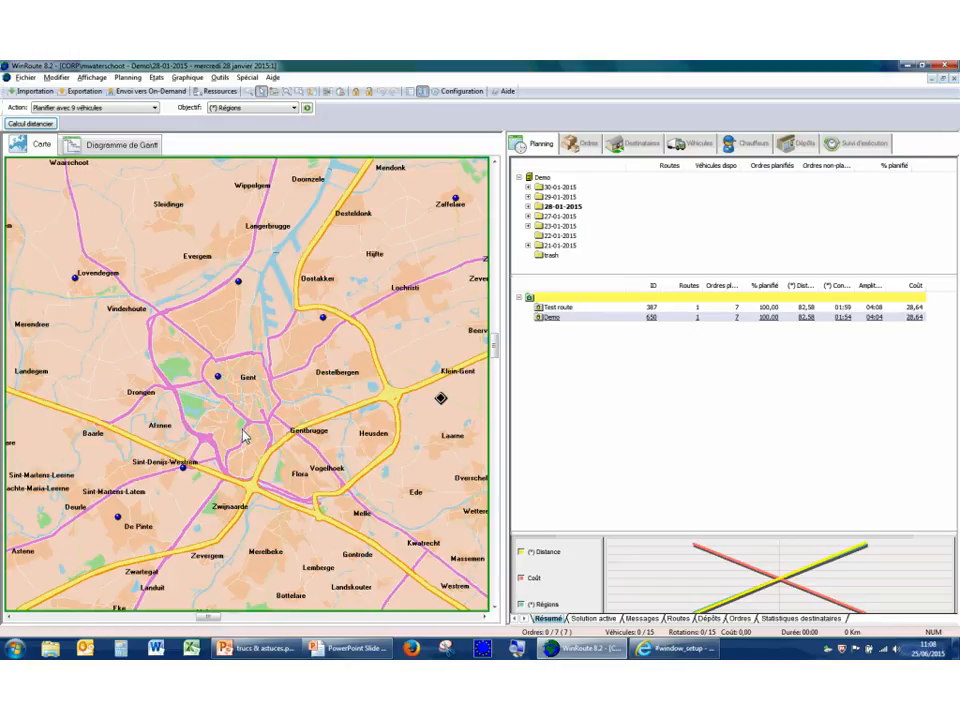
Alternate the map view between the full map of Belgium and the extent of the current planning.
right_click(280, 343)
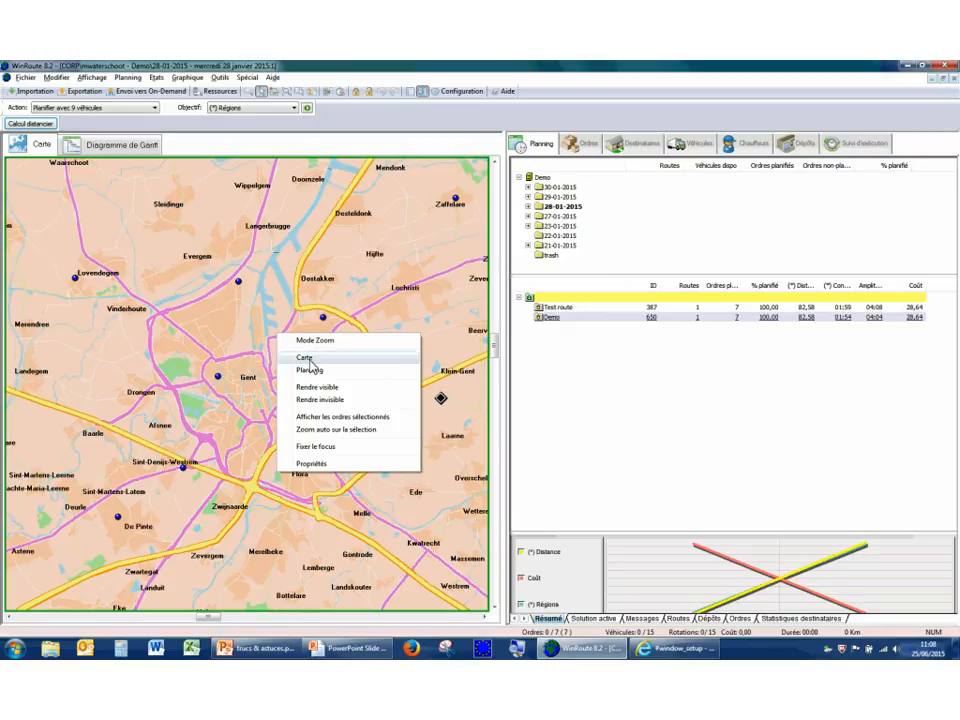
click(309, 359)
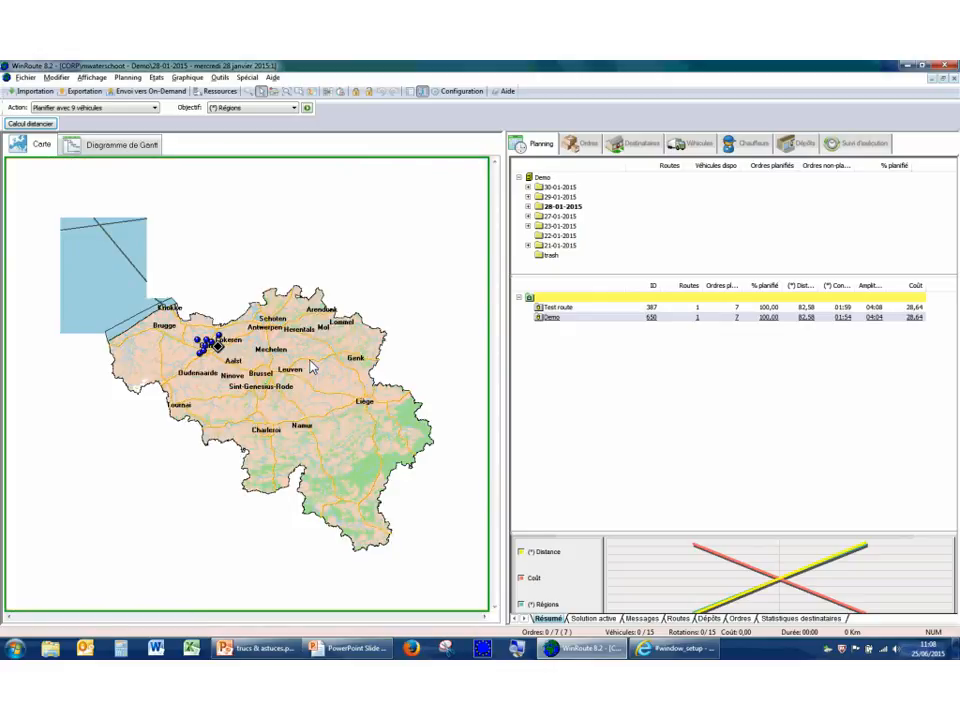
right_click(311, 367)
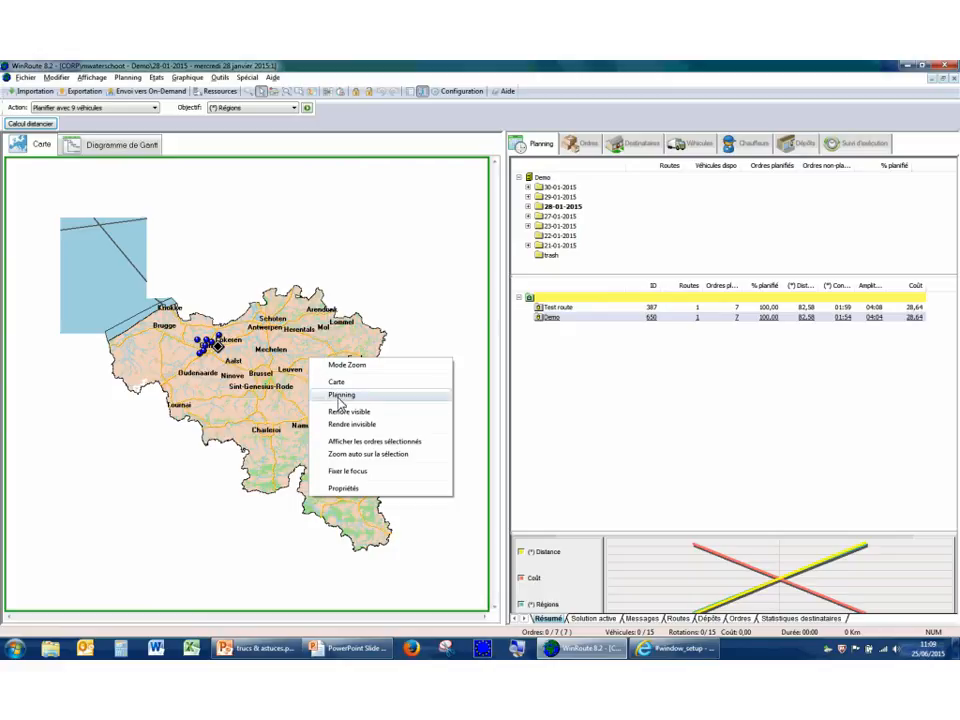
click(340, 396)
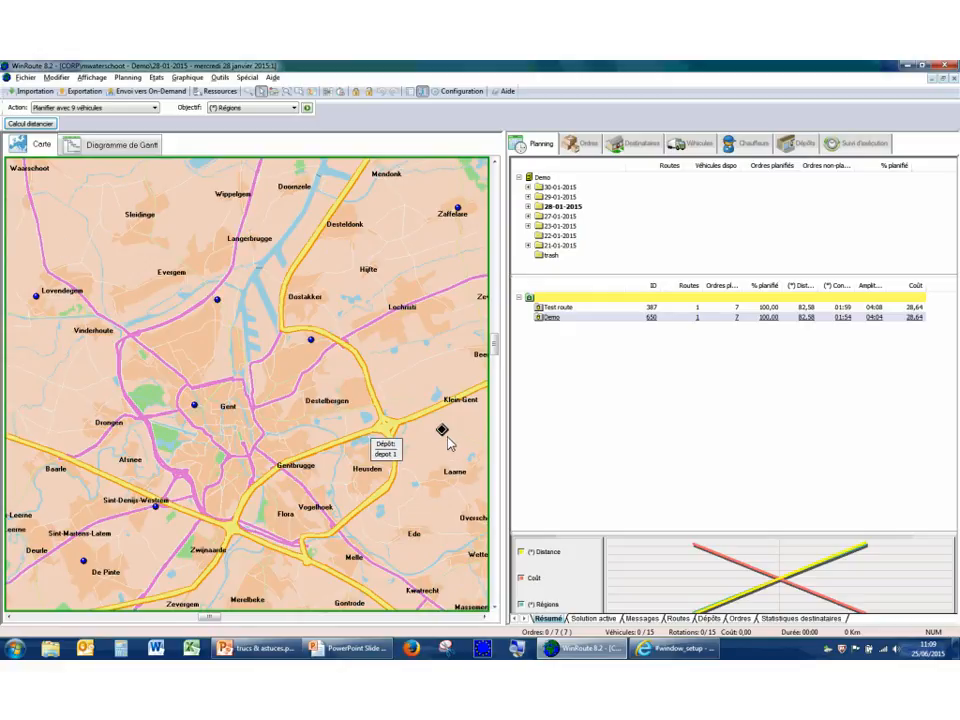
right_click(414, 388)
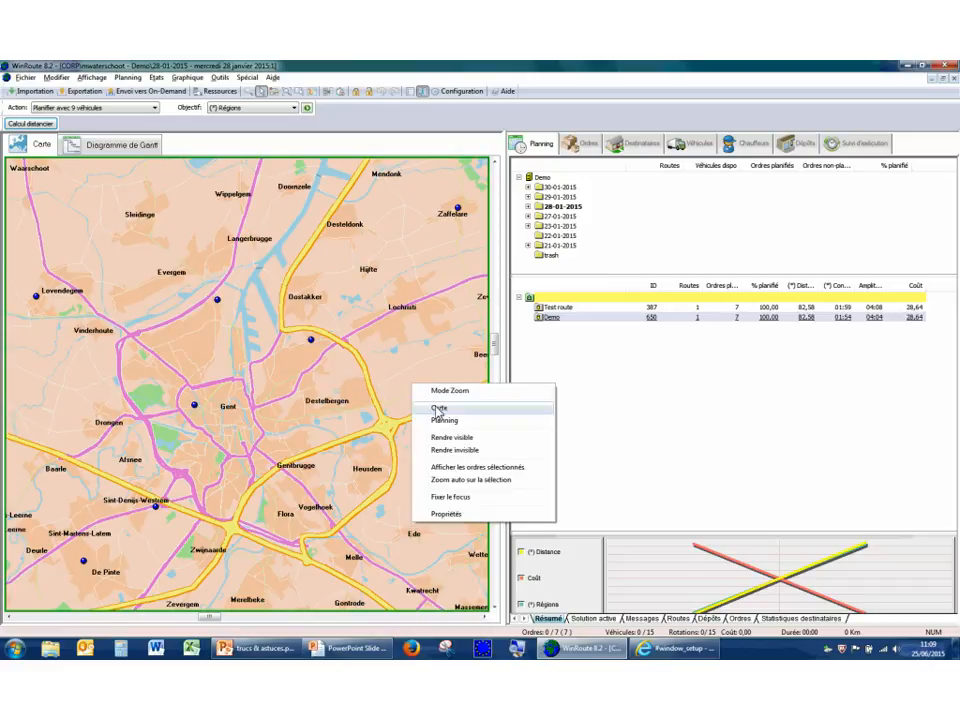
click(439, 408)
right_click(184, 349)
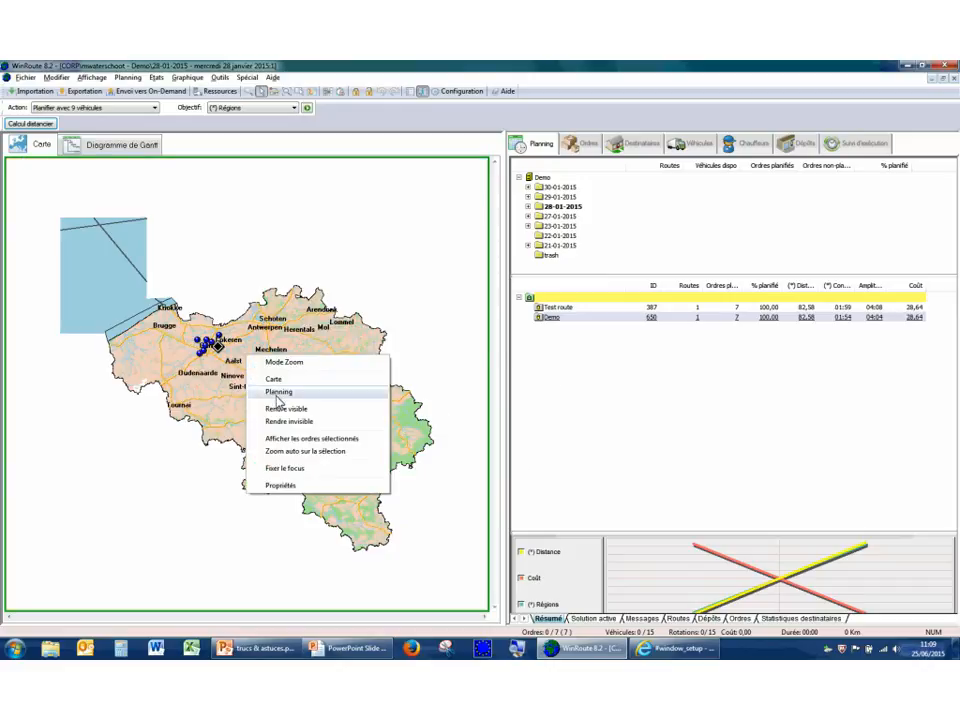
click(279, 394)
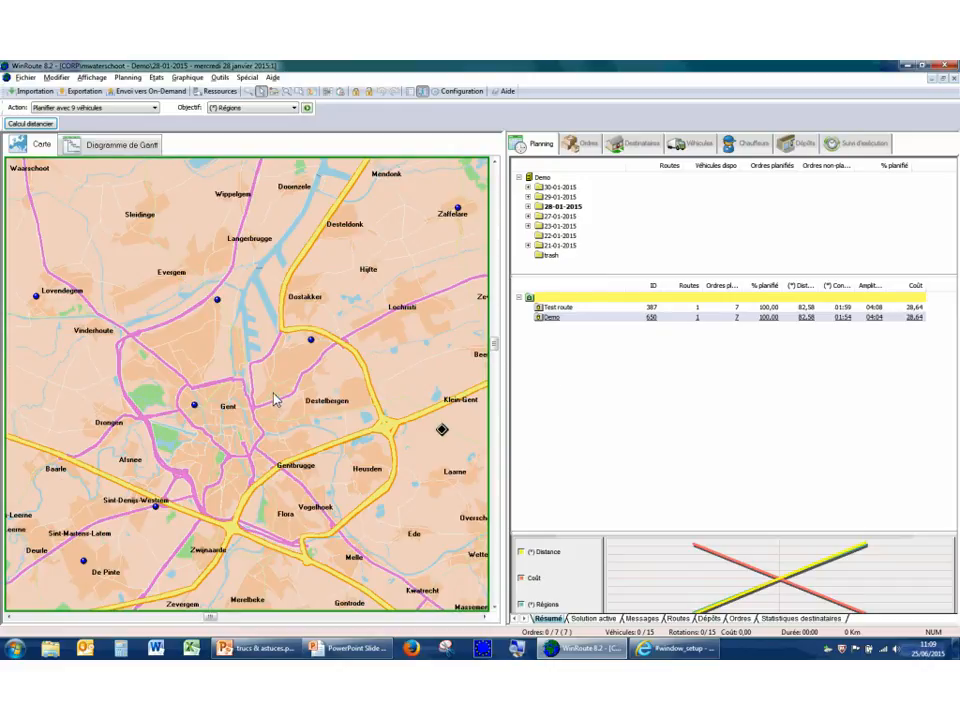
scroll(276, 400, up, 1)
scroll(276, 400, down, 2)
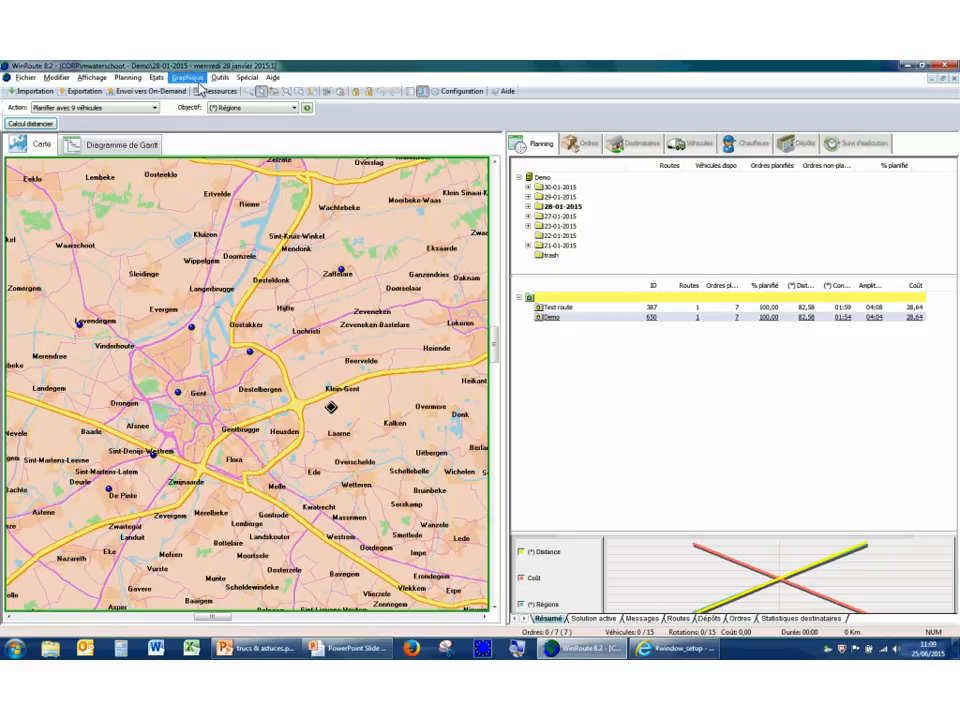
Open the 29-01-2015 planning and display the order properties on its map.
double_click(548, 199)
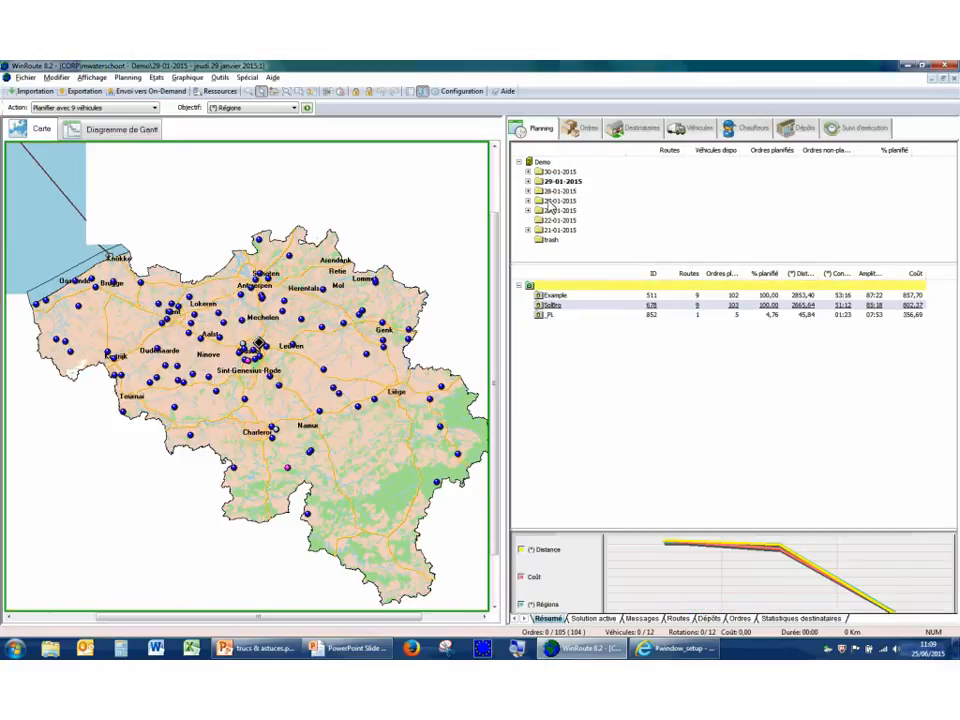
click(190, 79)
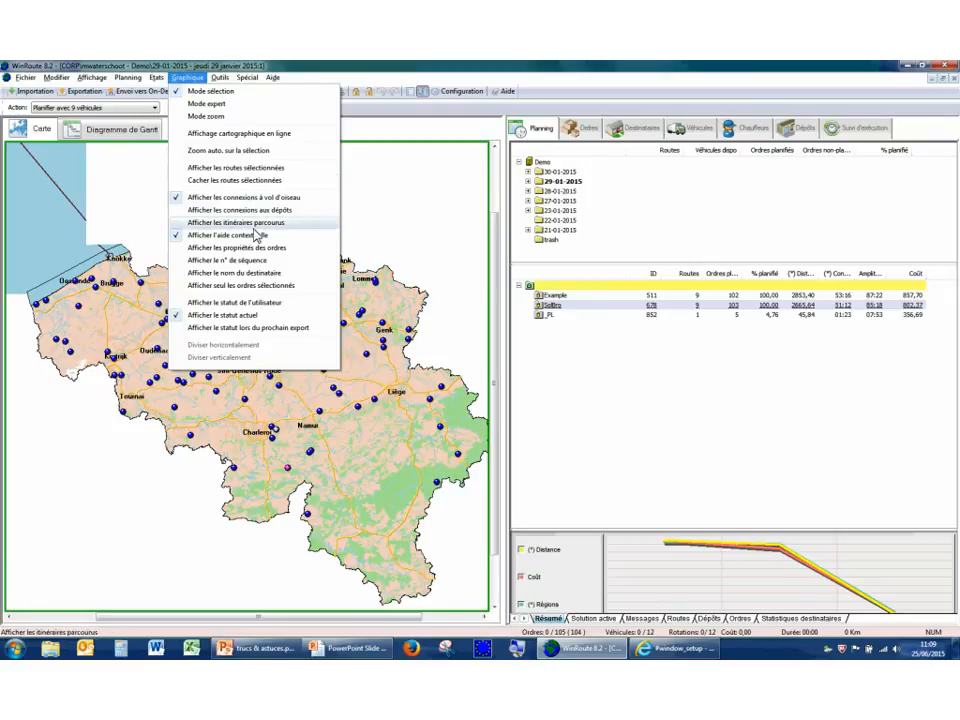
click(256, 250)
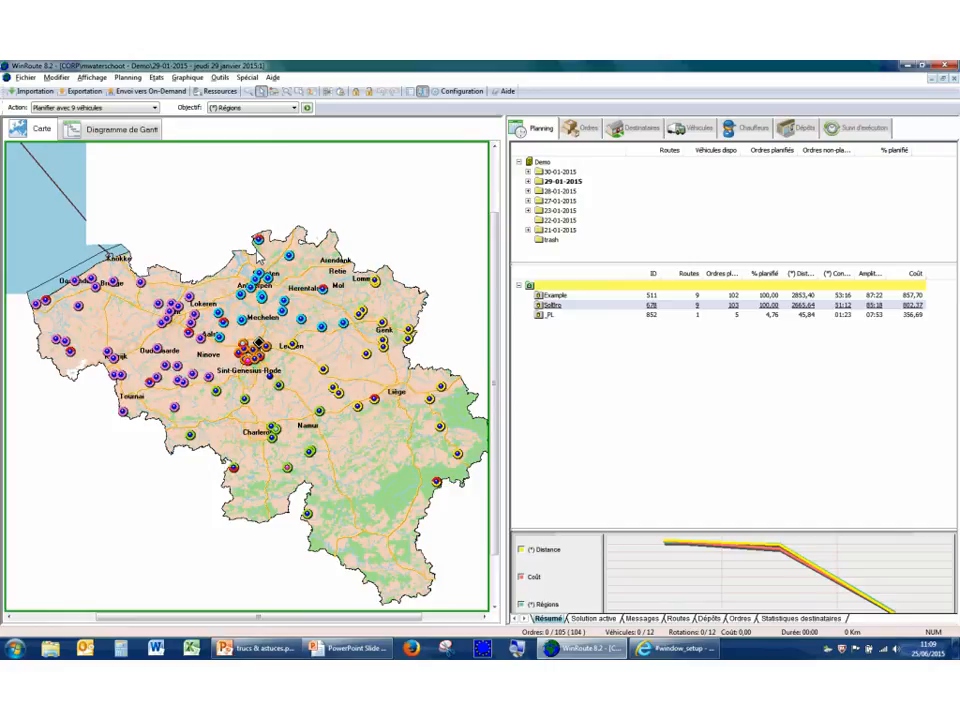
mouse_move(267, 289)
mouse_move(222, 321)
Hide the order properties on the map and show them again.
click(187, 77)
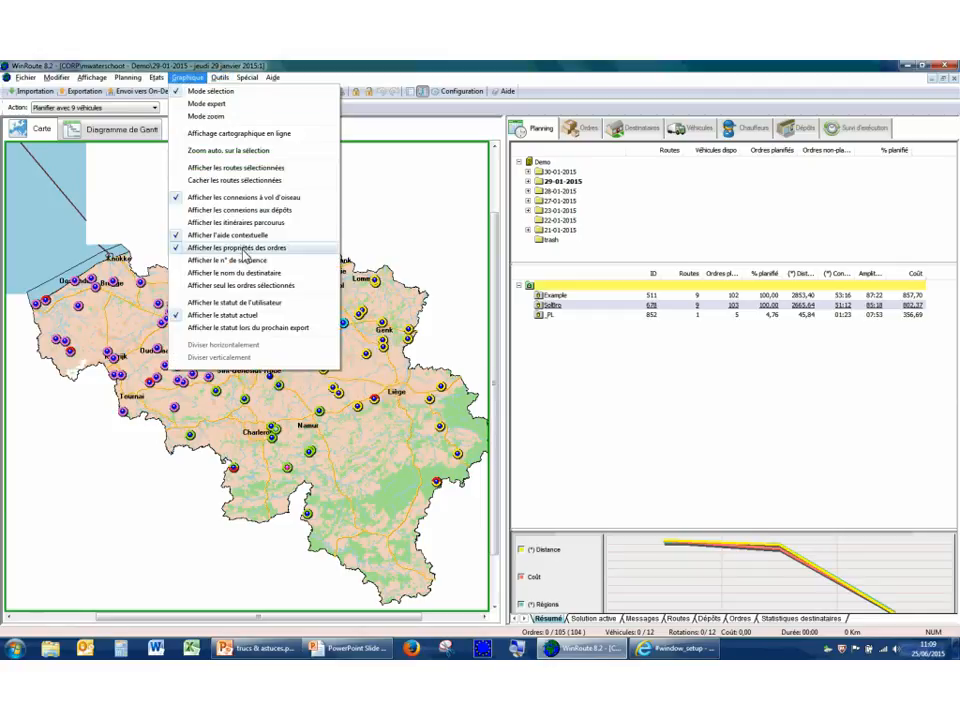
click(240, 254)
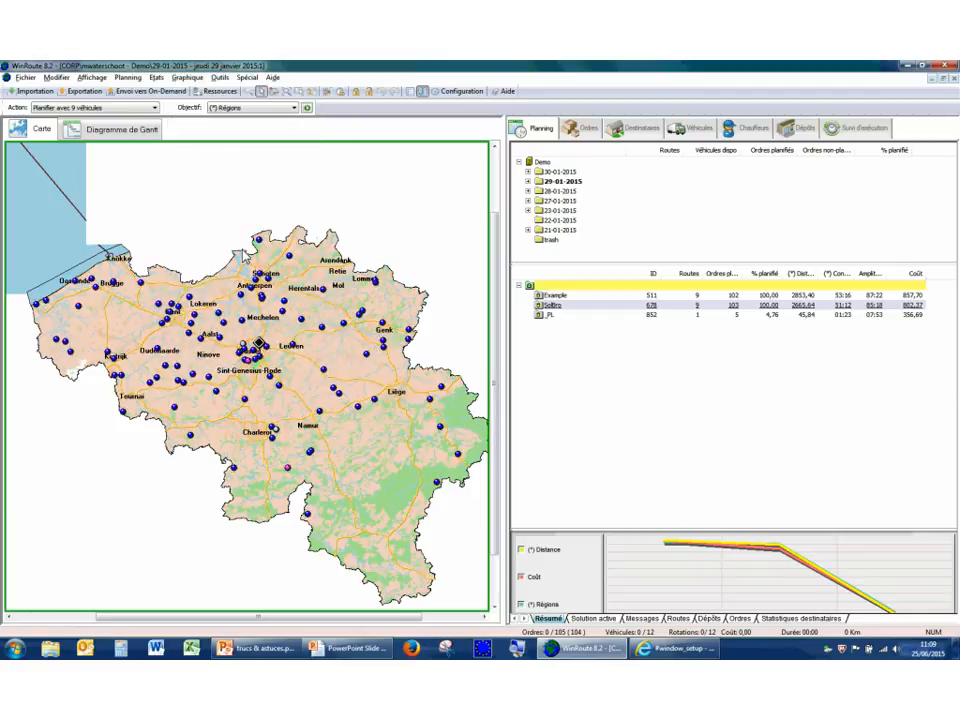
click(187, 77)
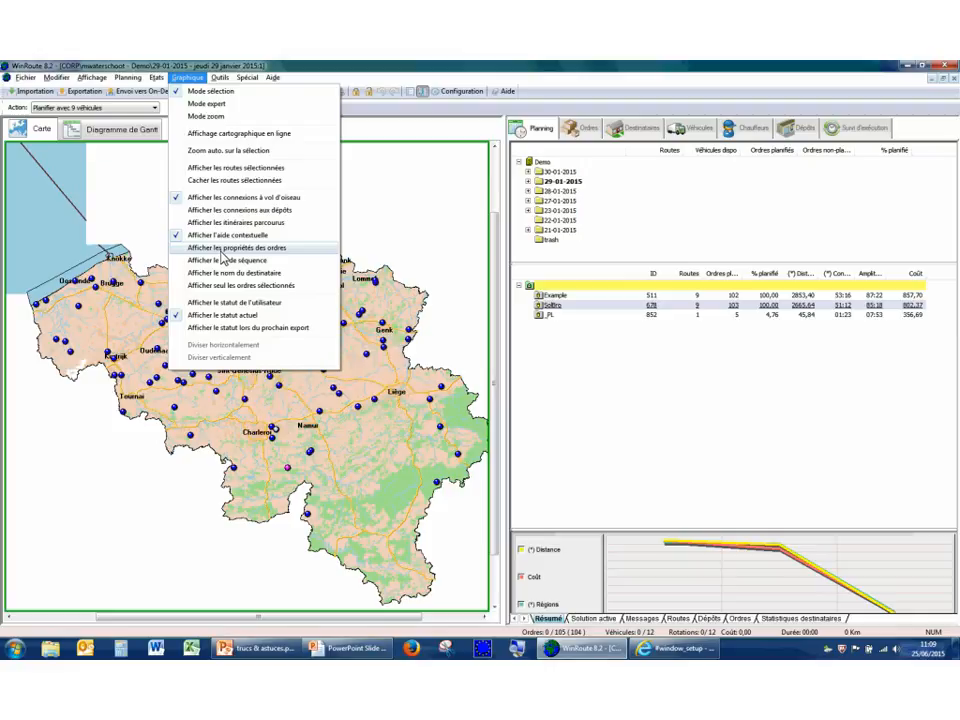
click(222, 257)
Load the Example solution with the Gantt diagram shown and display the order properties on its route bars.
click(149, 136)
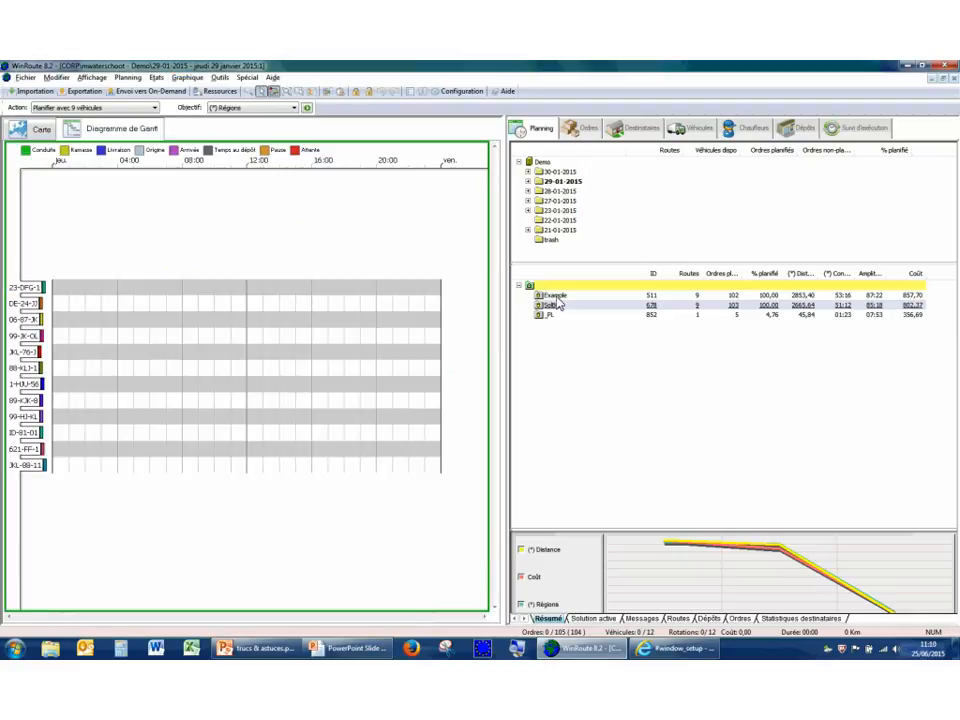
click(195, 79)
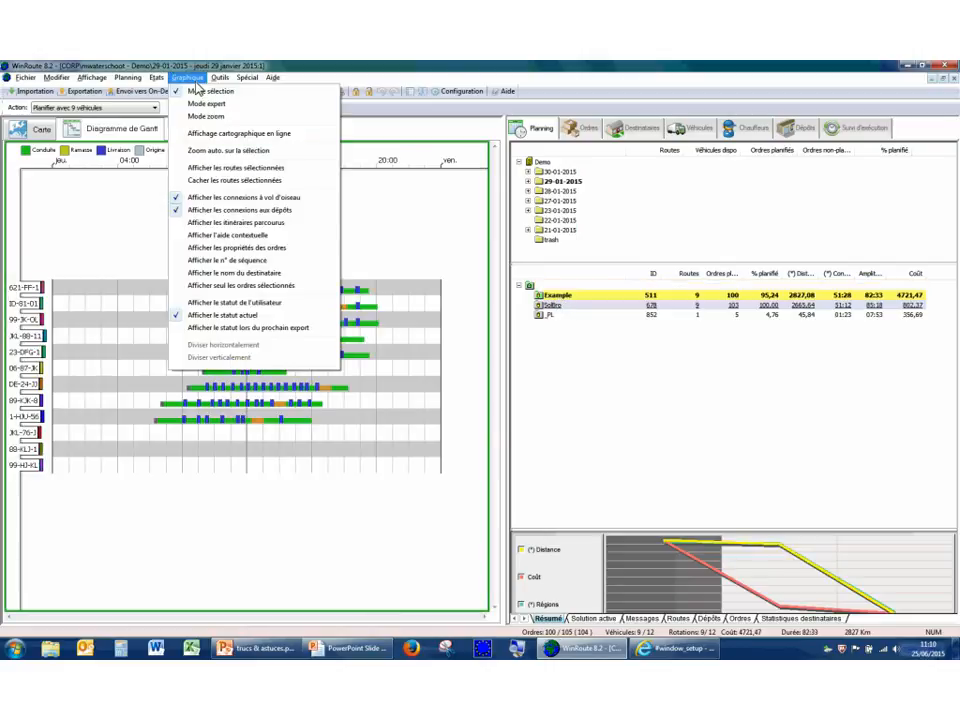
click(233, 258)
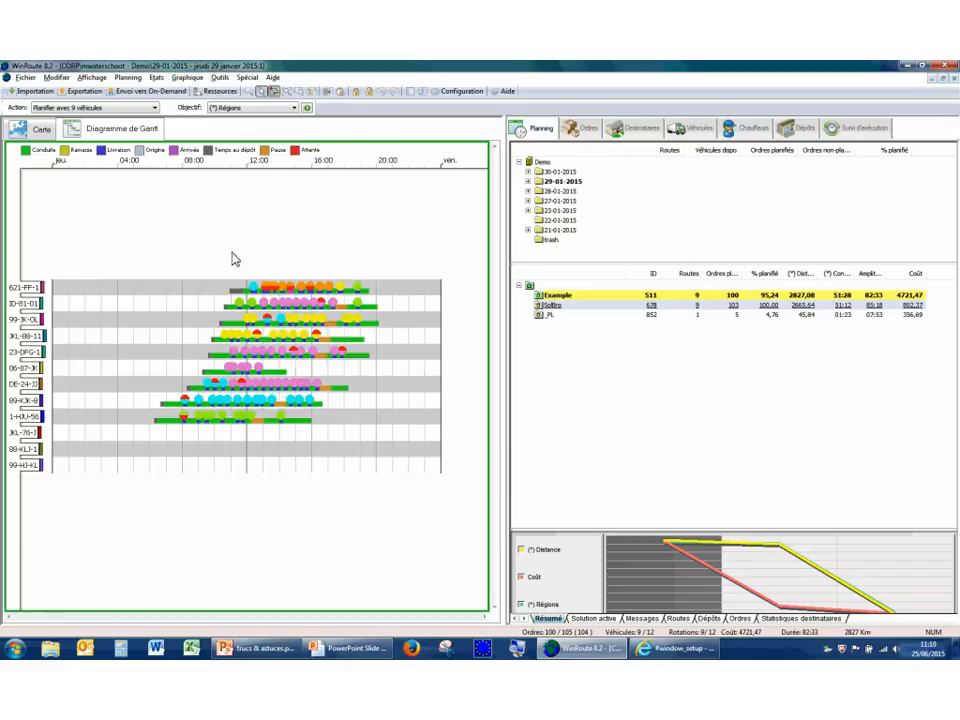
Zoom in on the route bars in the Gantt diagram using the zoom mode.
right_click(196, 311)
click(210, 330)
drag(187, 303, 347, 497)
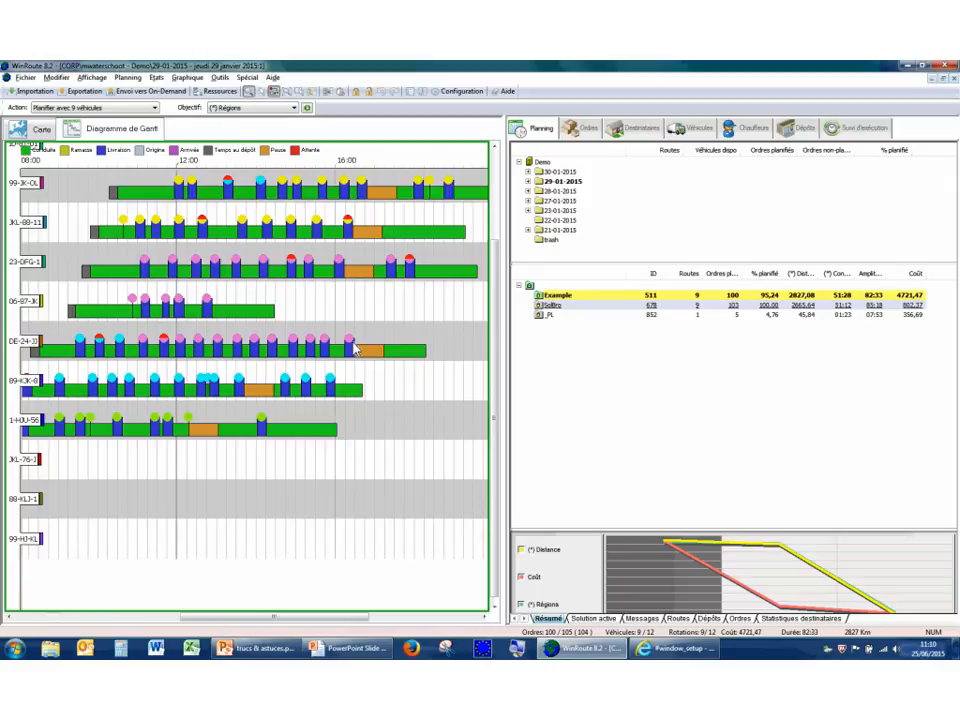
Compare the order properties on the map with those on the Gantt diagram's route bars.
click(40, 128)
mouse_move(250, 355)
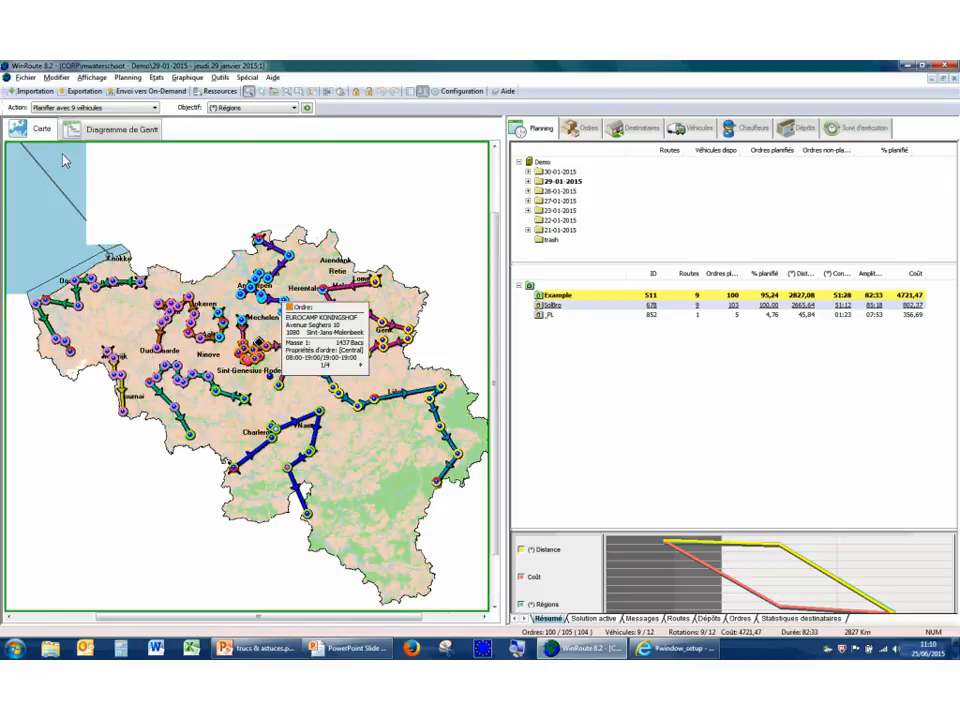
click(112, 128)
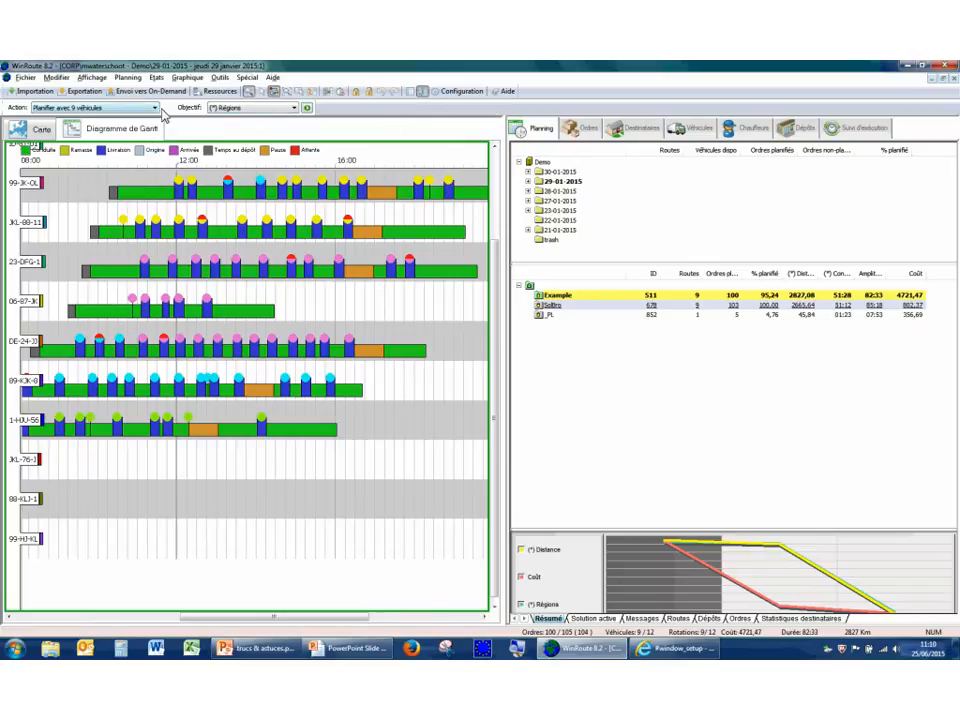
click(46, 136)
click(112, 129)
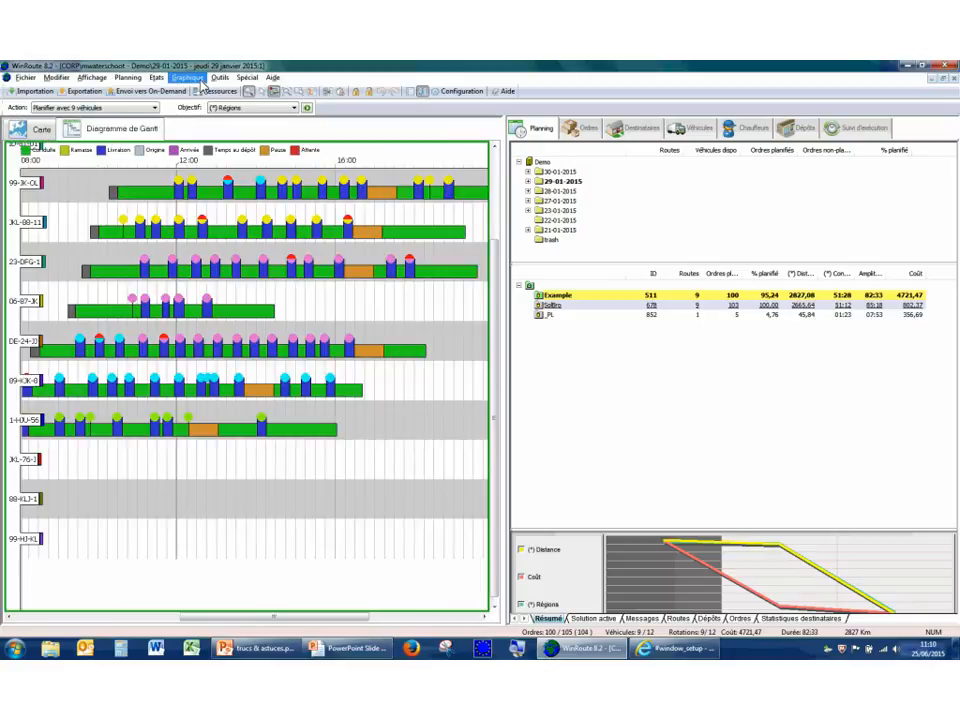
Return to the map, hide the order properties, and check the Gantt diagram without them.
click(41, 129)
click(188, 78)
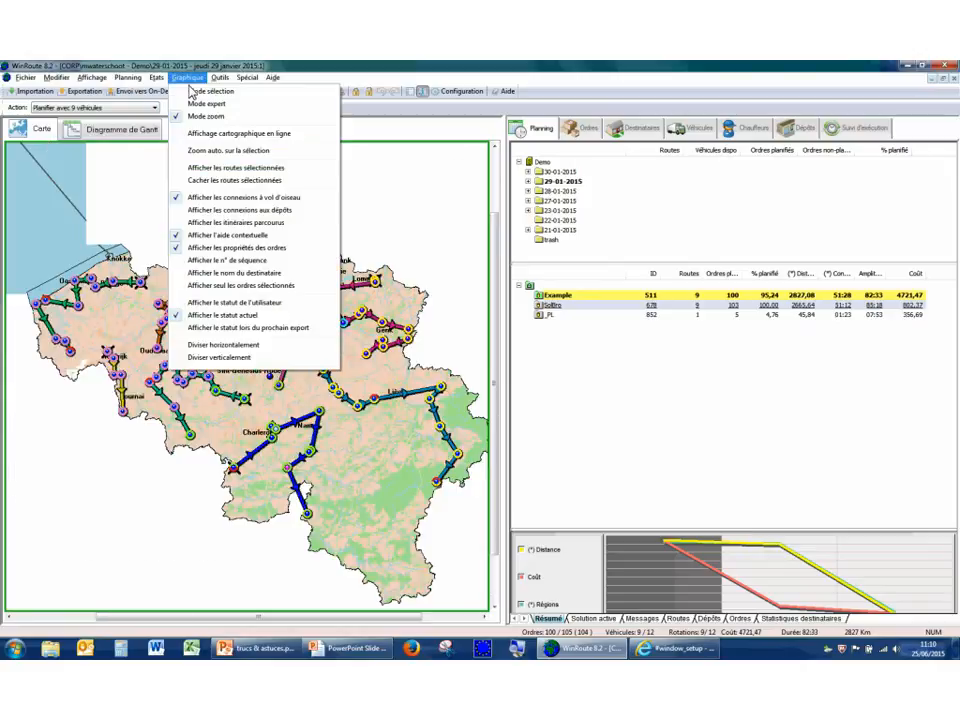
click(225, 248)
click(125, 133)
click(42, 131)
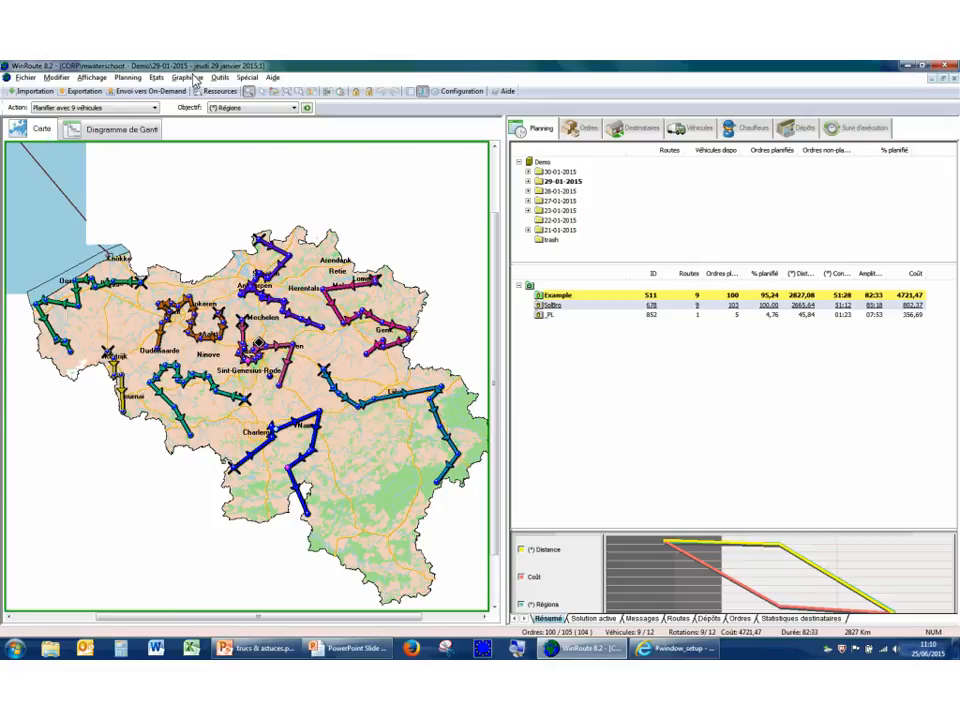
In the graphic display properties, add Temps and Distance to the order info and remove Plages horaires.
click(422, 92)
mouse_move(295, 264)
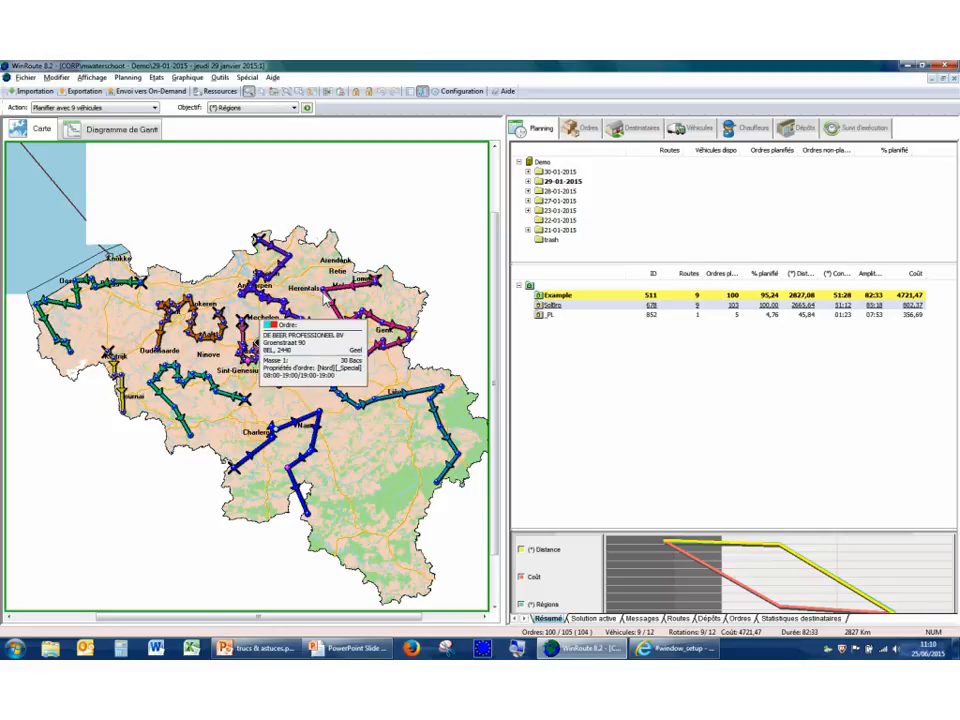
right_click(321, 290)
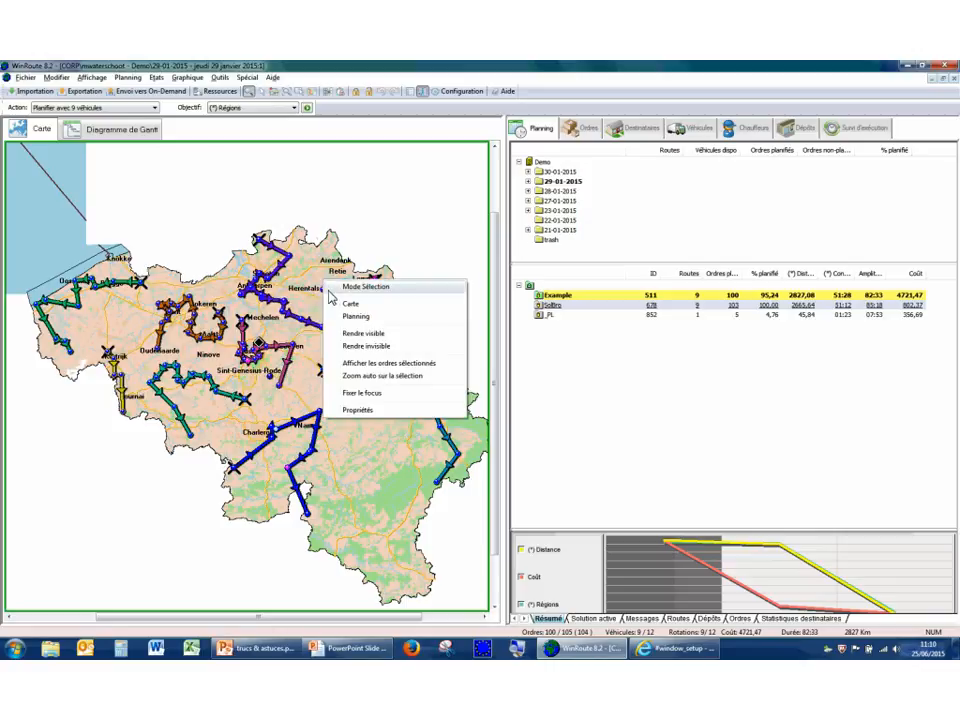
click(366, 404)
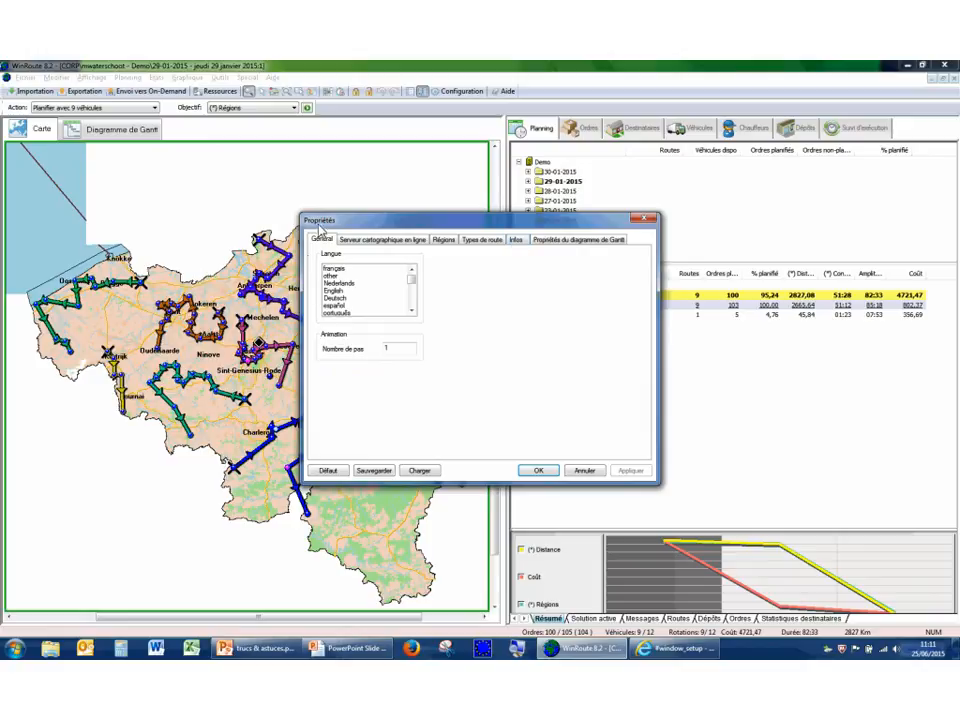
click(516, 240)
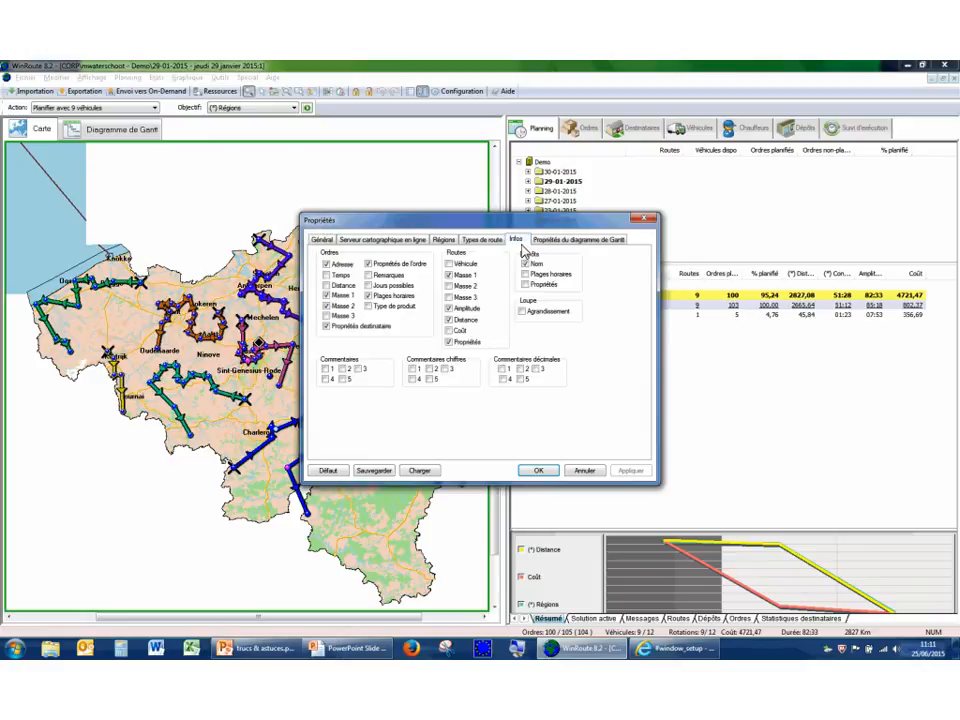
drag(491, 227, 670, 139)
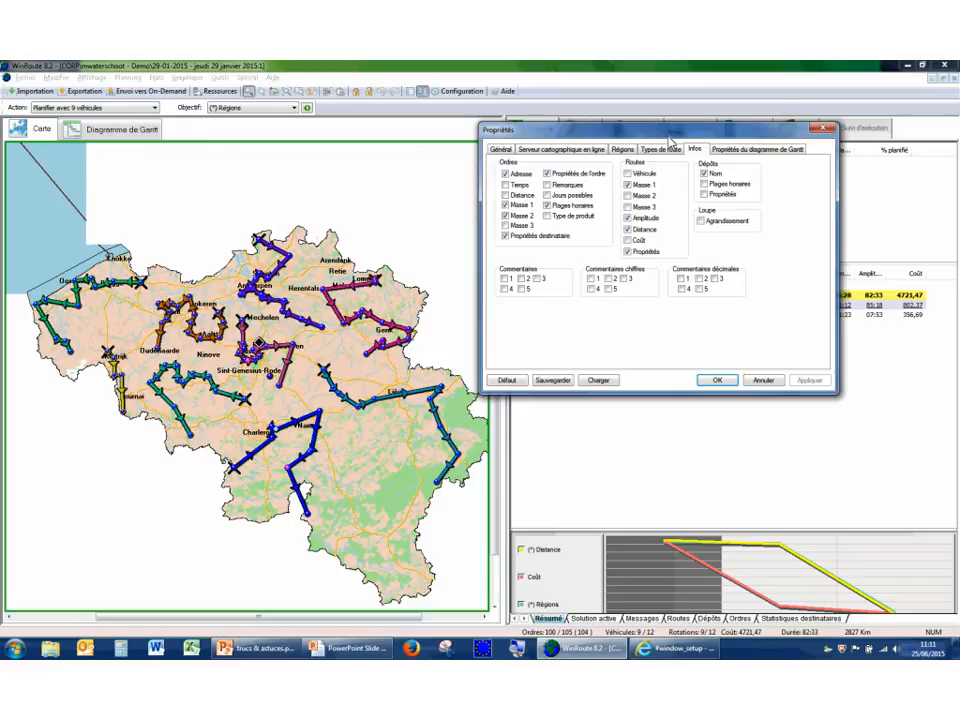
click(508, 185)
click(510, 195)
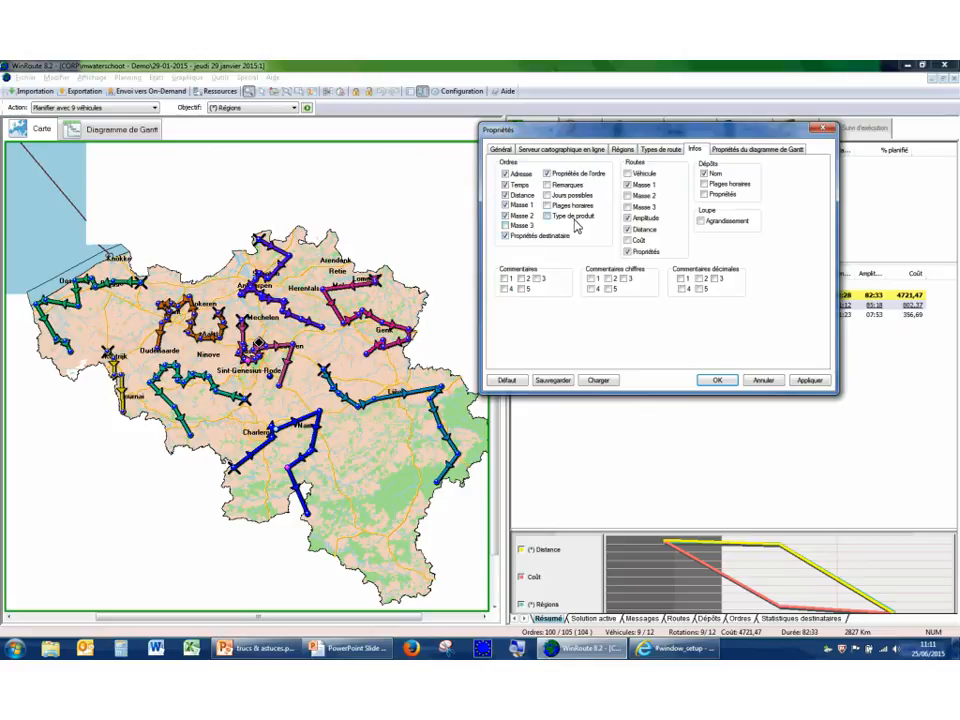
Toggle Véhicule, Masse 1, Masse 2 and Coût in the route info and apply the display properties.
click(646, 175)
click(646, 185)
click(646, 196)
click(633, 241)
click(809, 380)
click(716, 380)
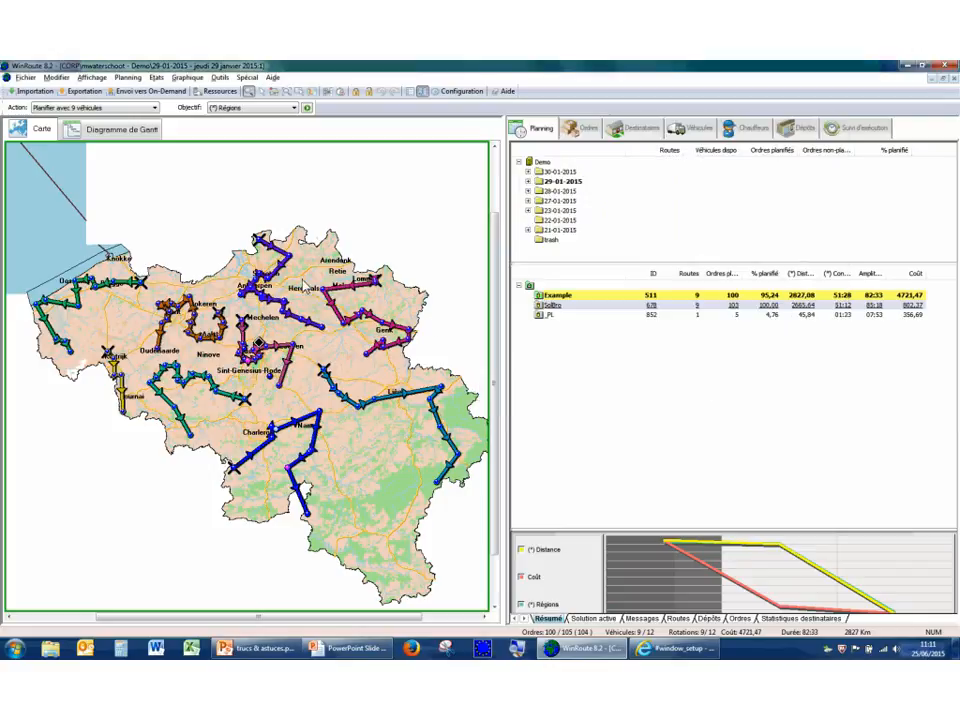
View an order's info on the map, and turn off the display of infos.
mouse_move(295, 266)
click(105, 79)
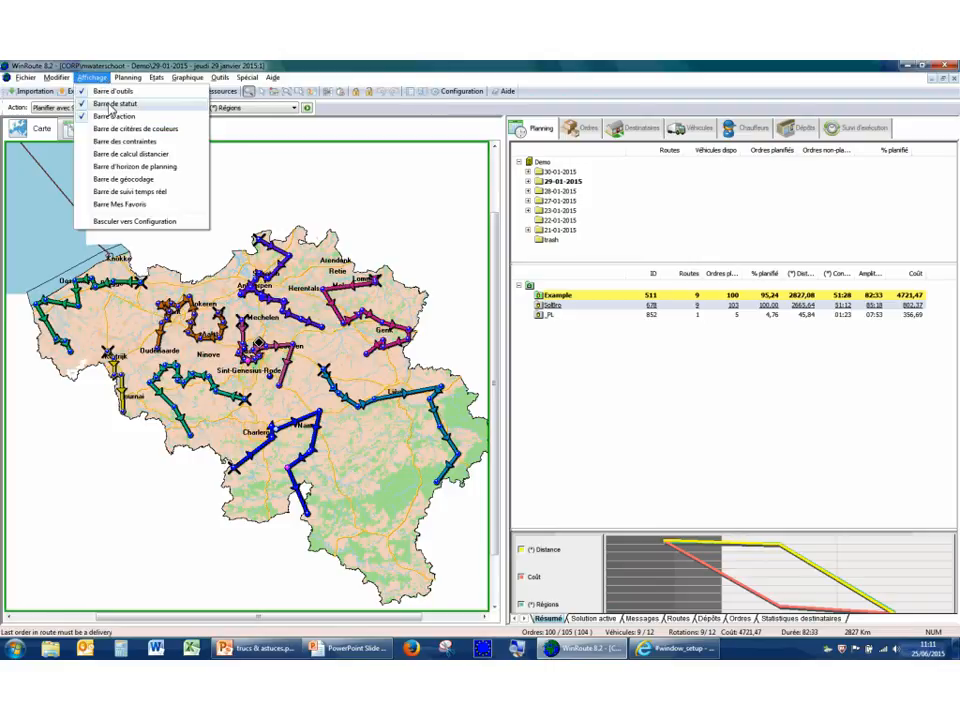
click(437, 77)
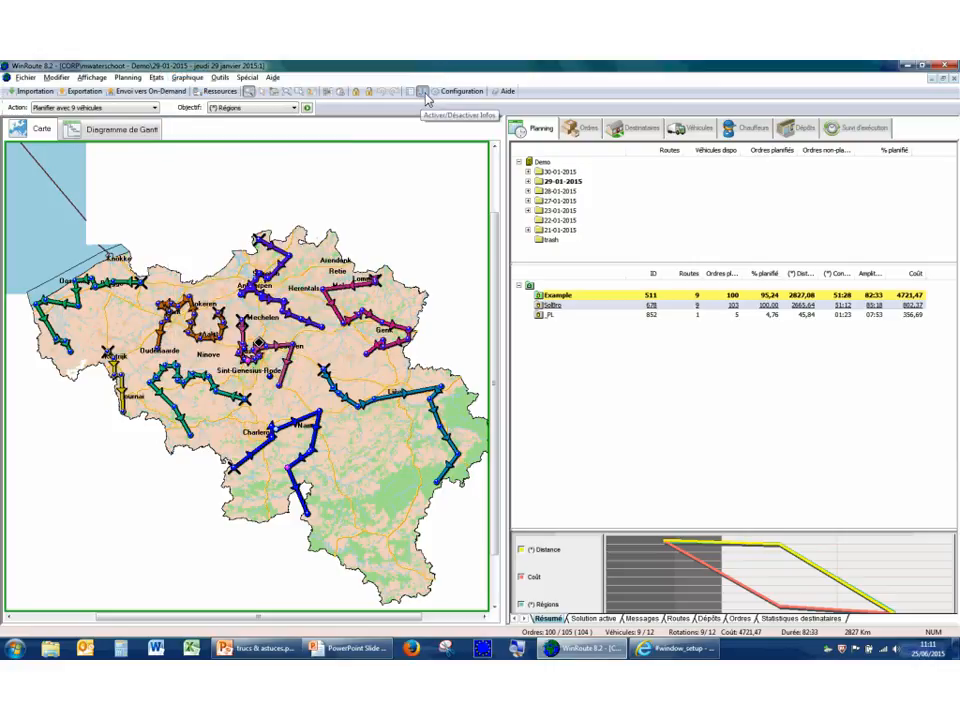
click(424, 92)
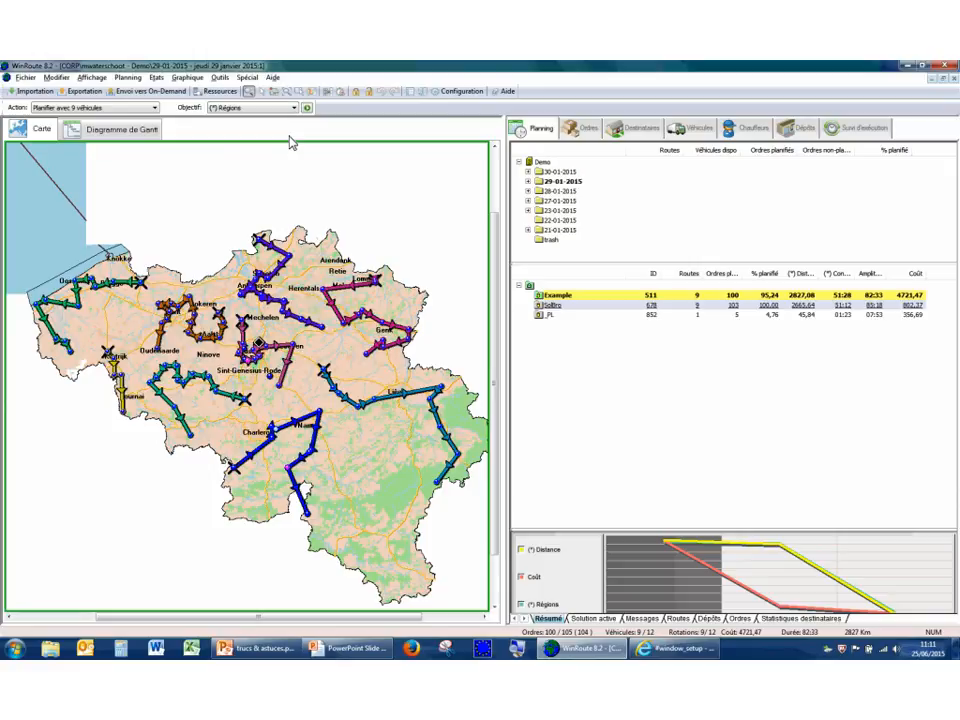
In selection mode, select the southern end stop of the pink route below Leuven and position its location on Google Maps.
right_click(304, 252)
click(325, 264)
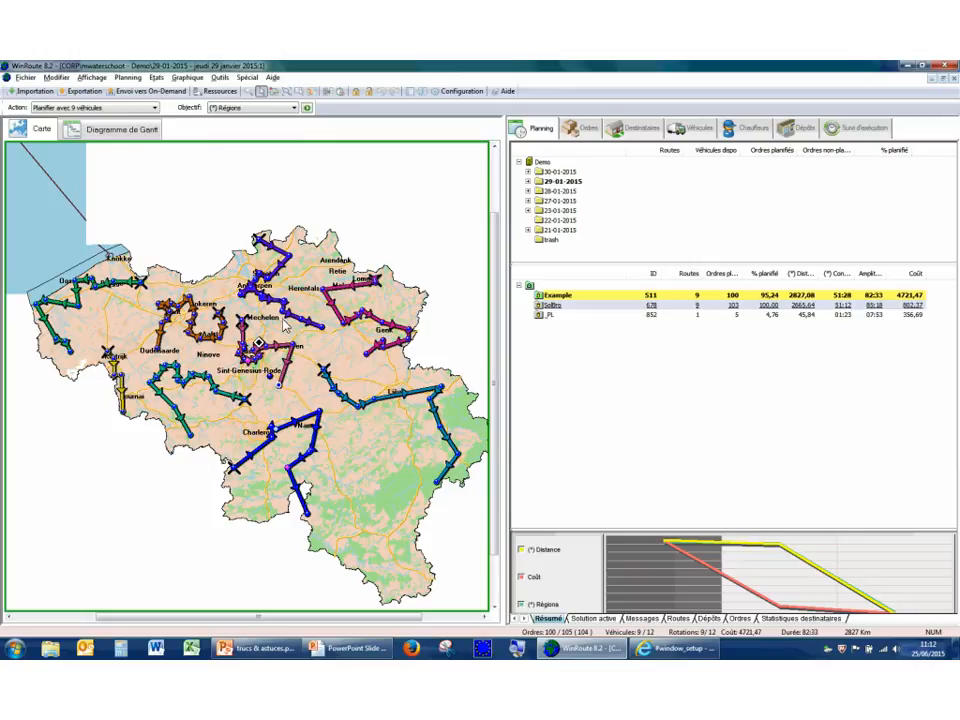
click(221, 78)
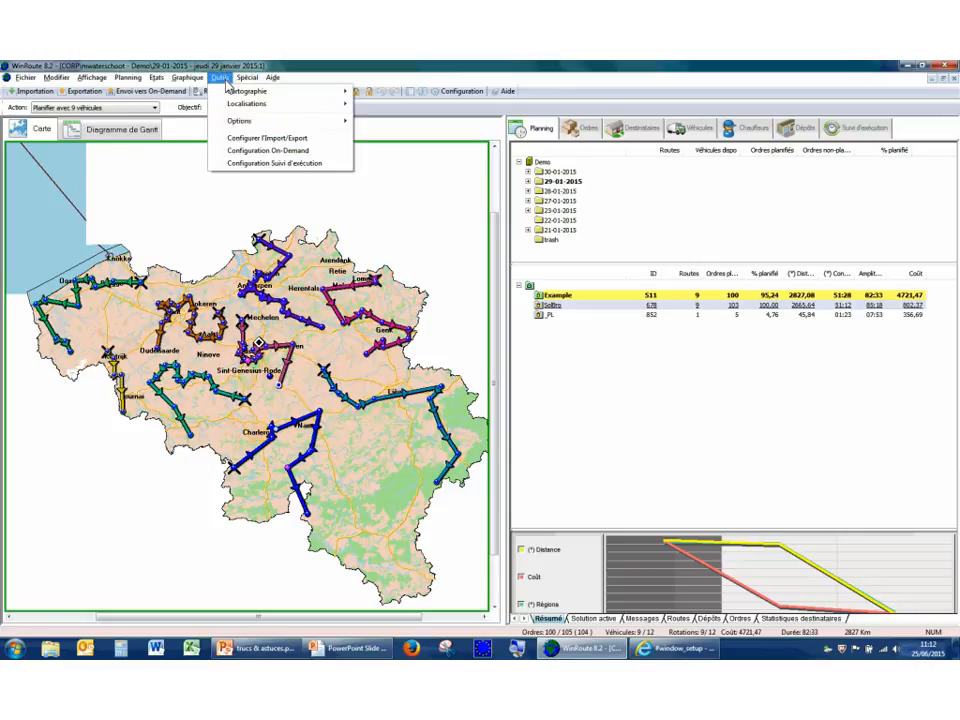
mouse_move(236, 110)
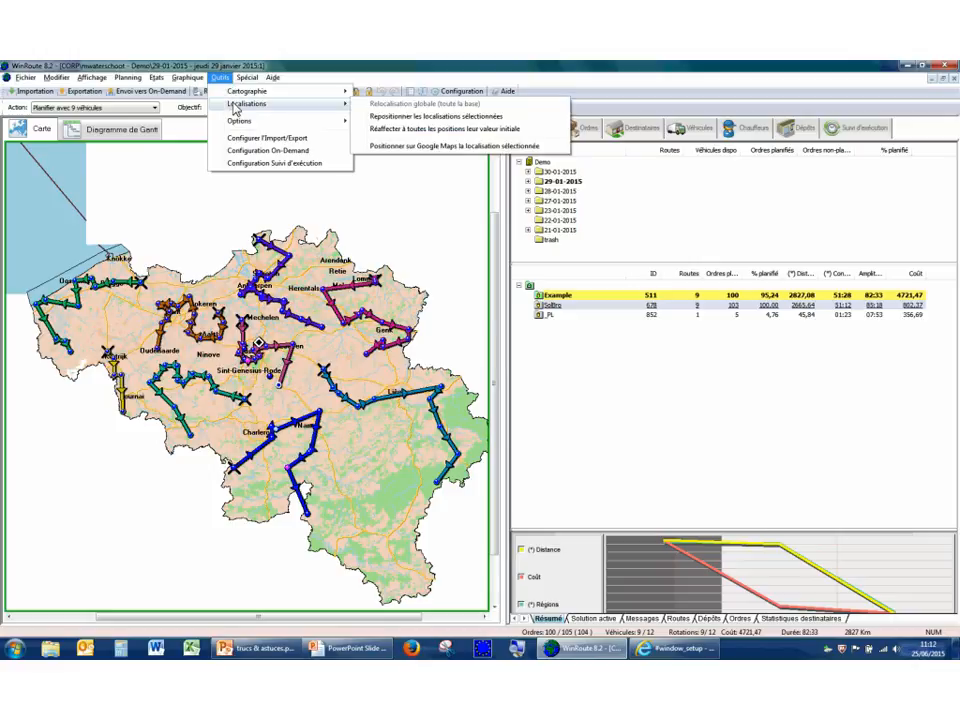
click(402, 146)
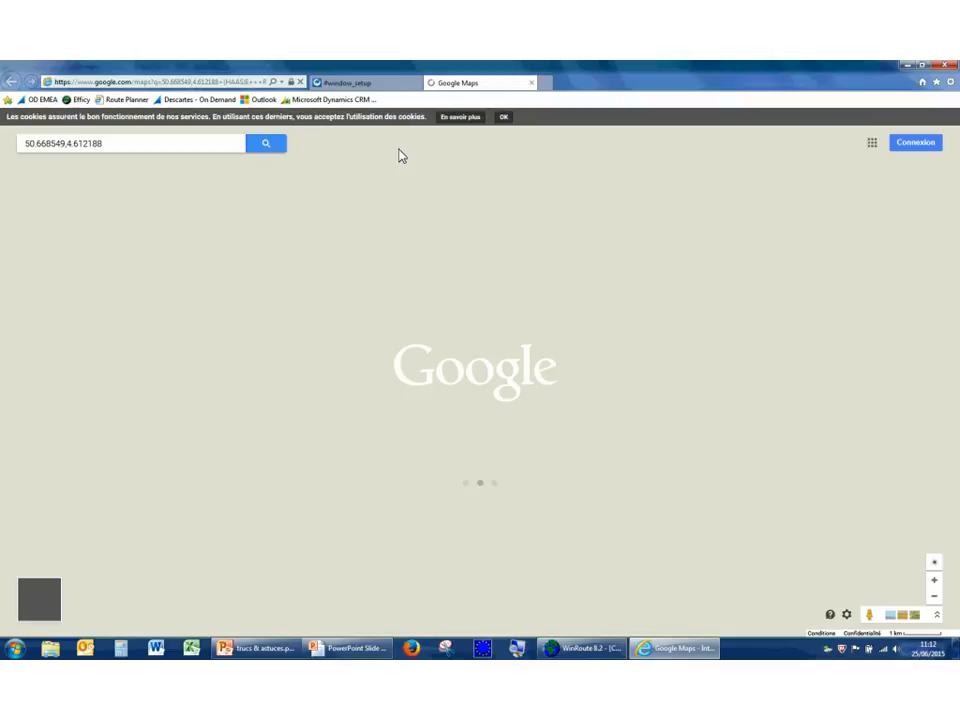
click(510, 121)
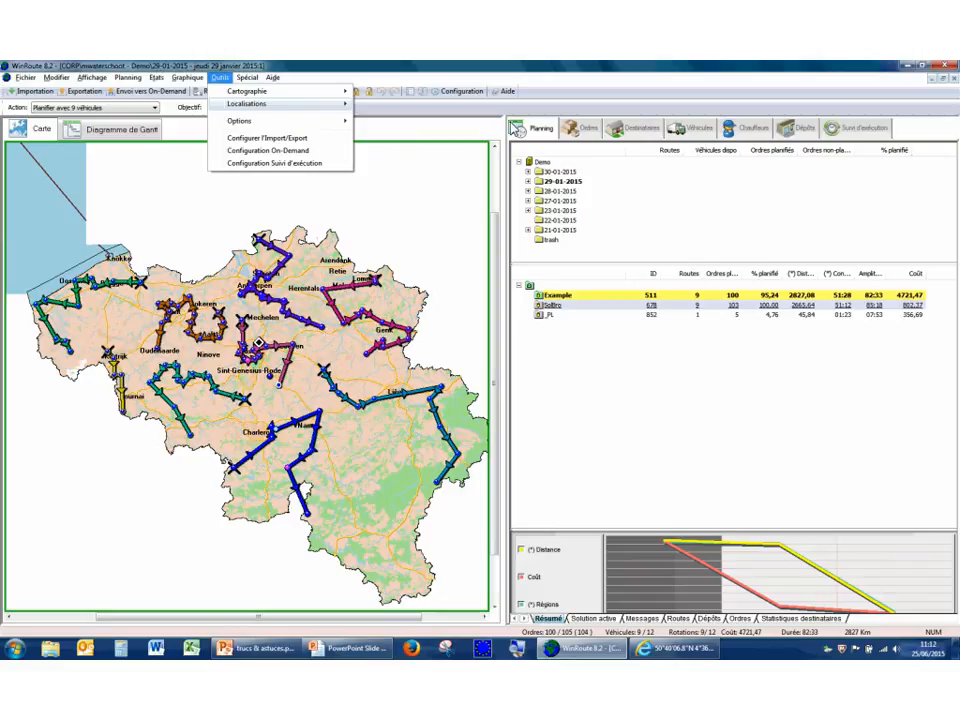
mouse_move(300, 104)
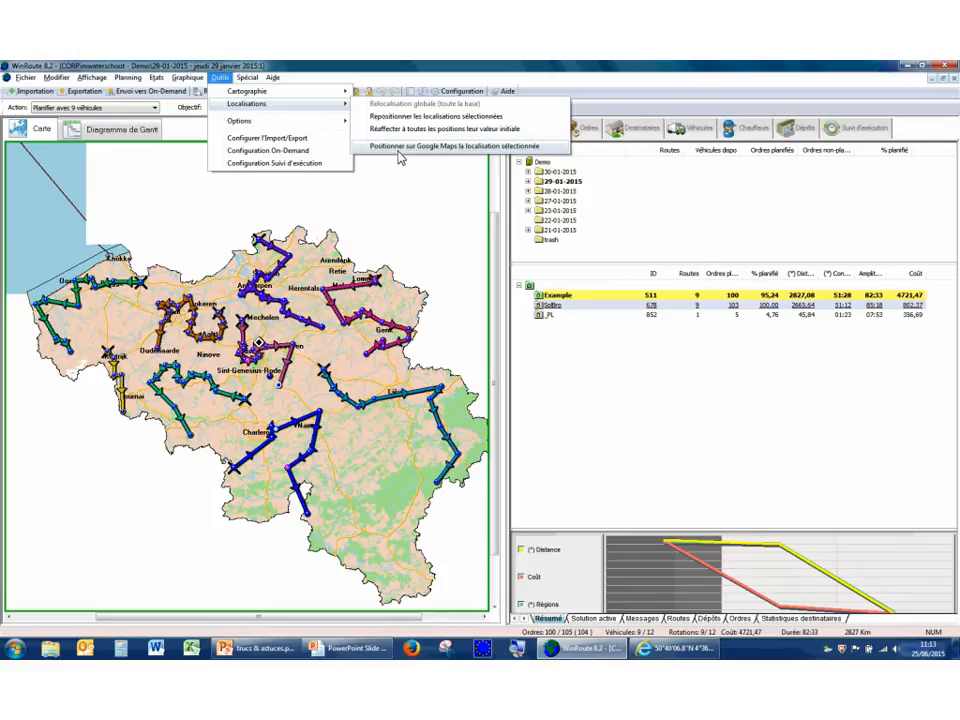
click(292, 268)
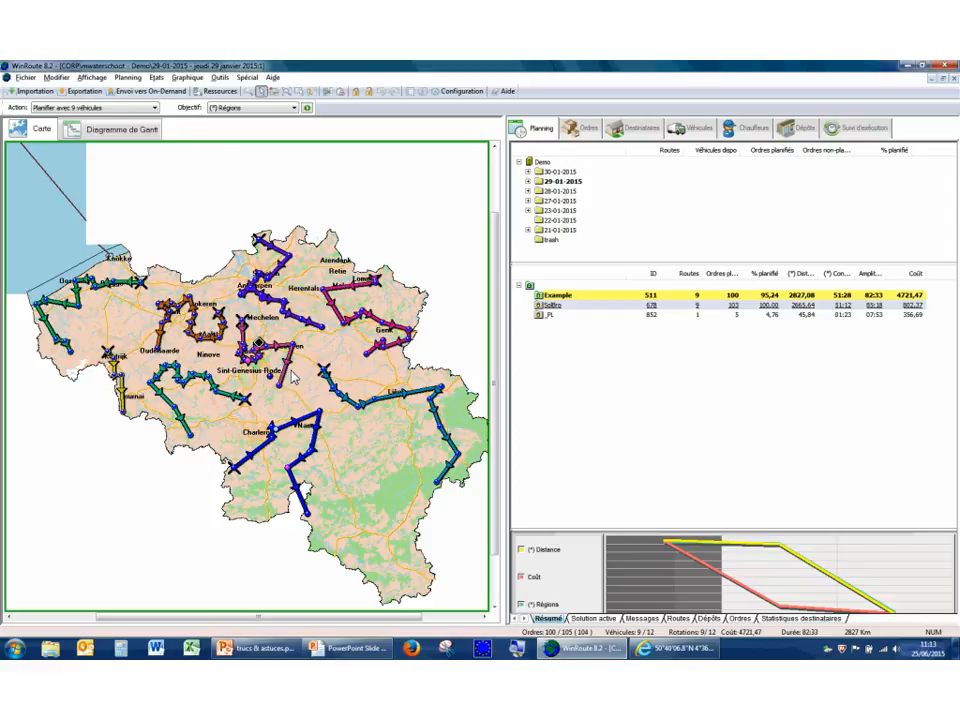
Assign vehicle JKL-76-J of the Malines depot to the blue route between Charleroi and Namur.
right_click(318, 444)
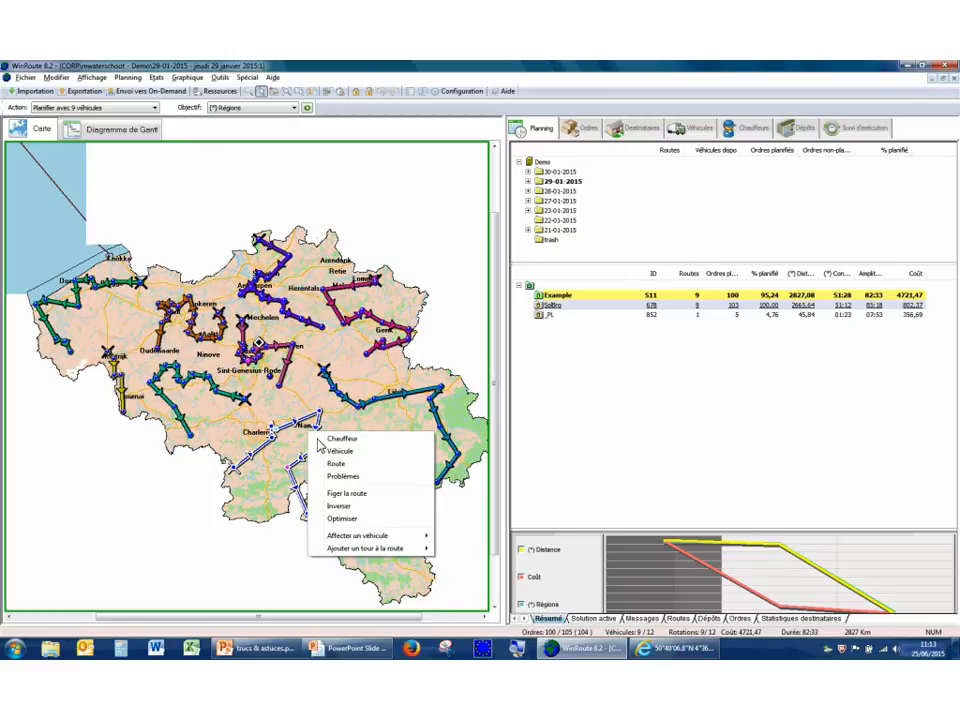
mouse_move(385, 540)
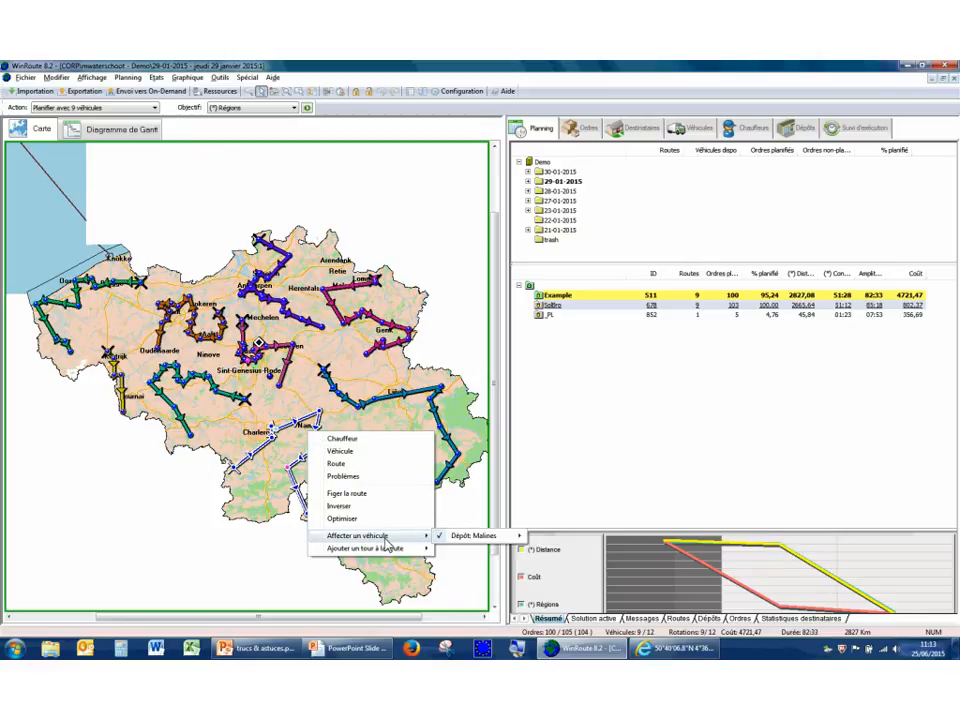
mouse_move(479, 541)
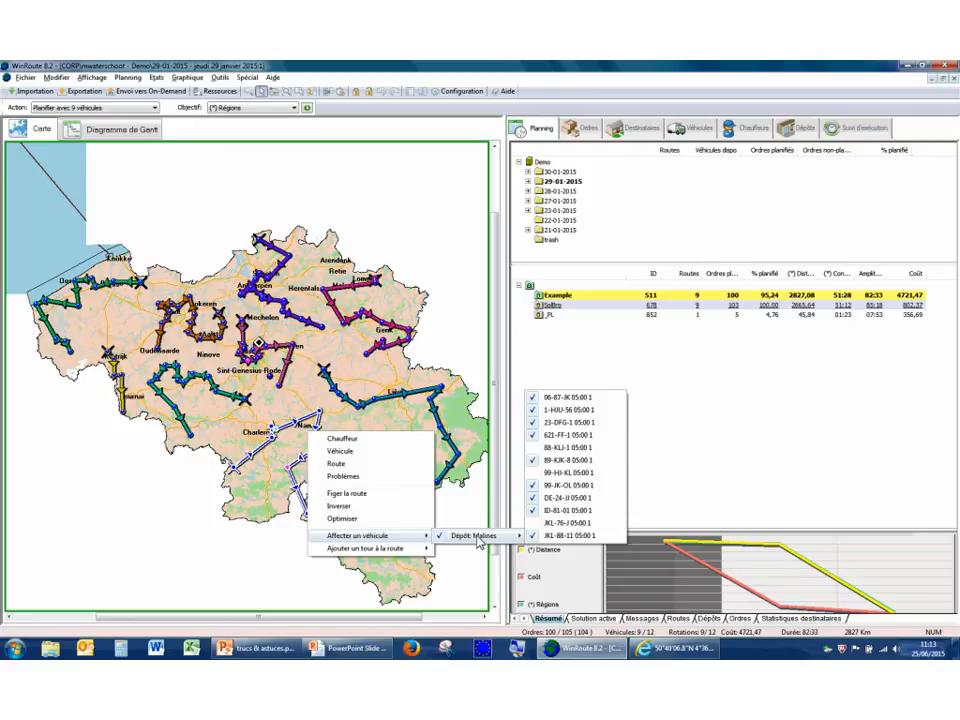
click(598, 528)
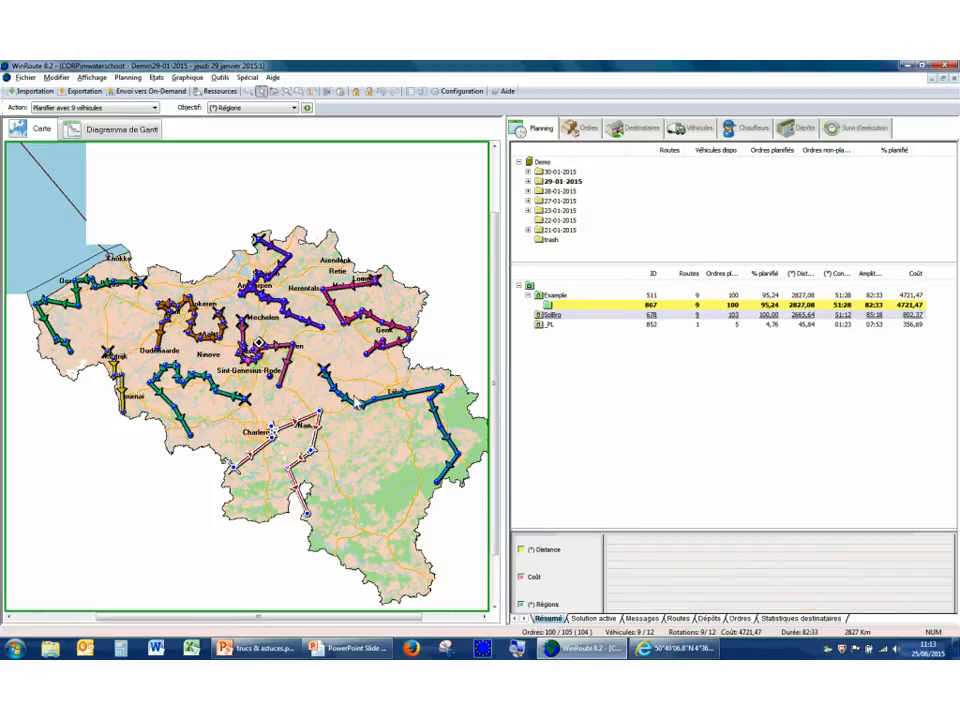
Show the active solution's details and assign vehicle 88-KLJ-1 of the Malines depot to the Charleroi–Namur route.
click(580, 620)
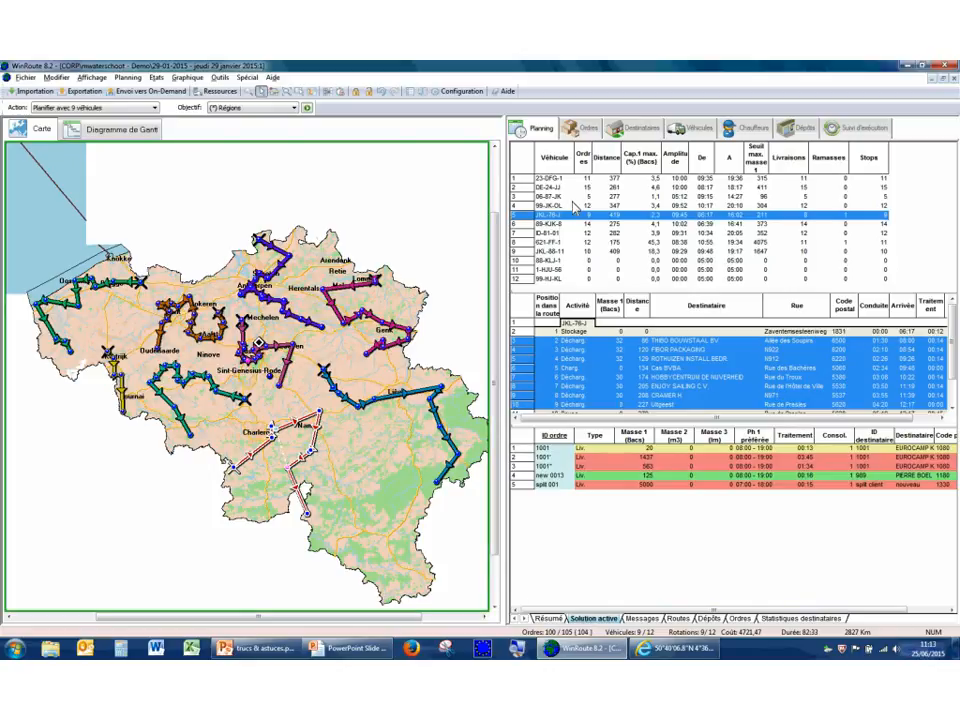
right_click(320, 438)
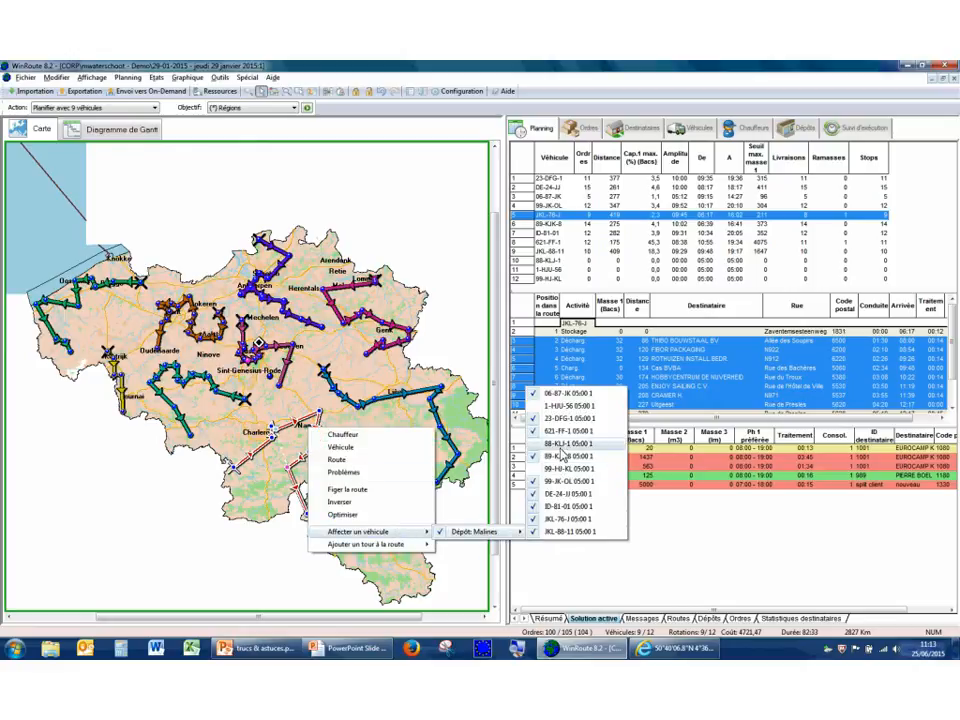
click(561, 446)
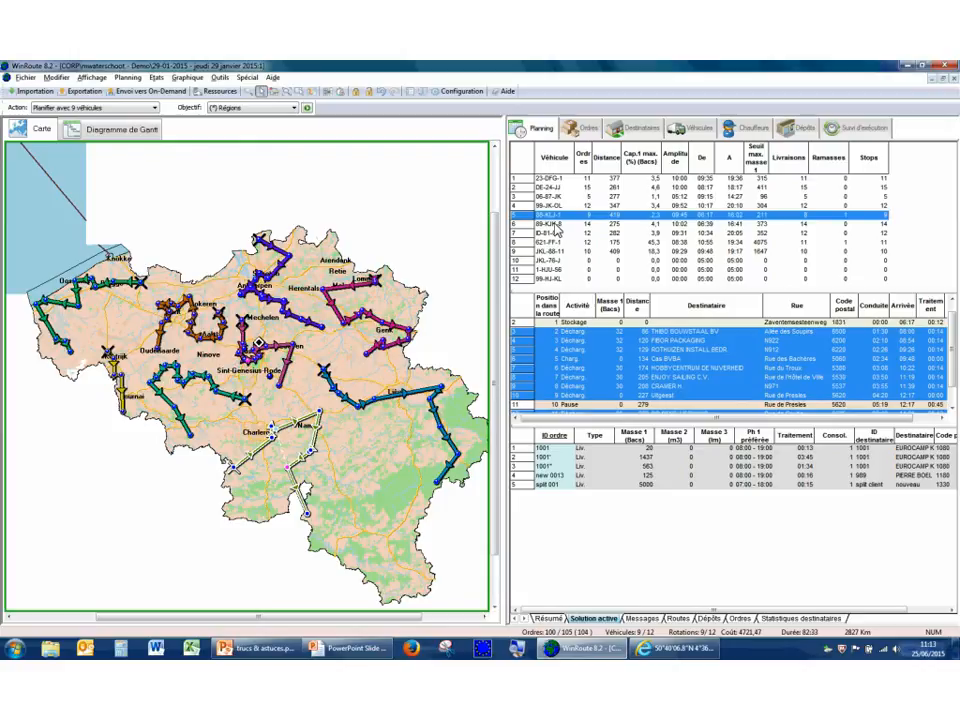
Review the Malines depot's vehicle list for the Charleroi–Namur route without assigning another vehicle, and deselect the route.
right_click(308, 425)
mouse_move(380, 528)
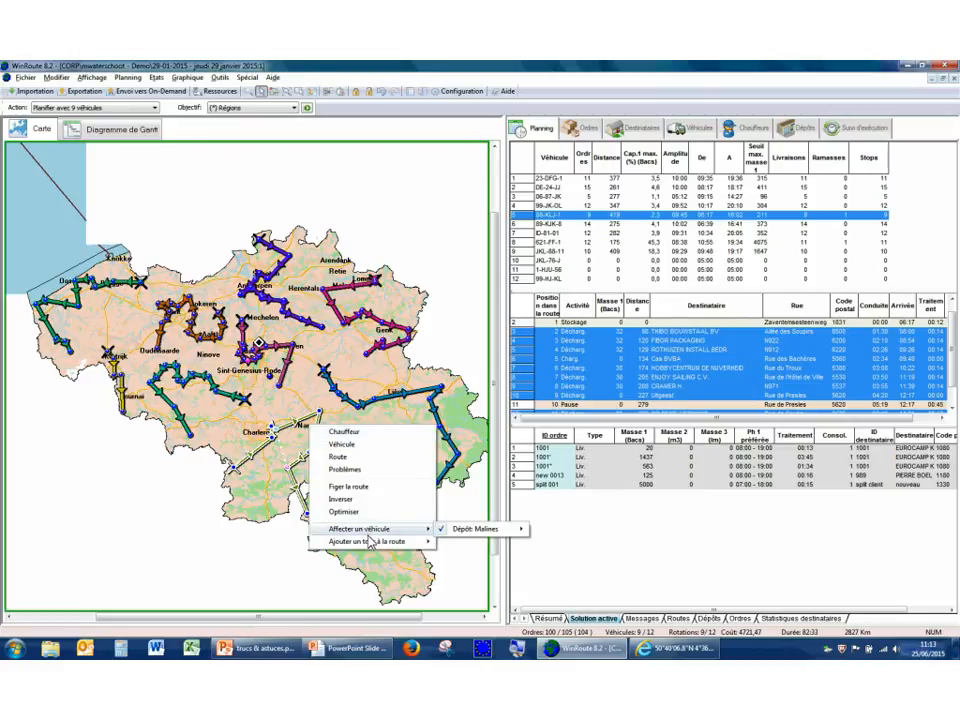
mouse_move(515, 535)
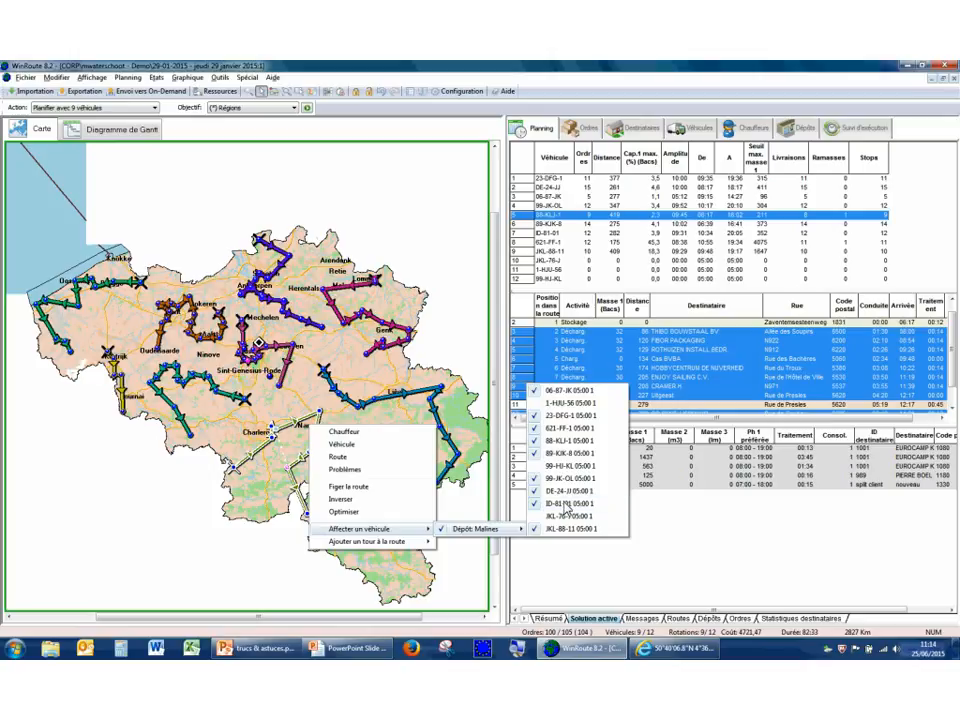
click(386, 369)
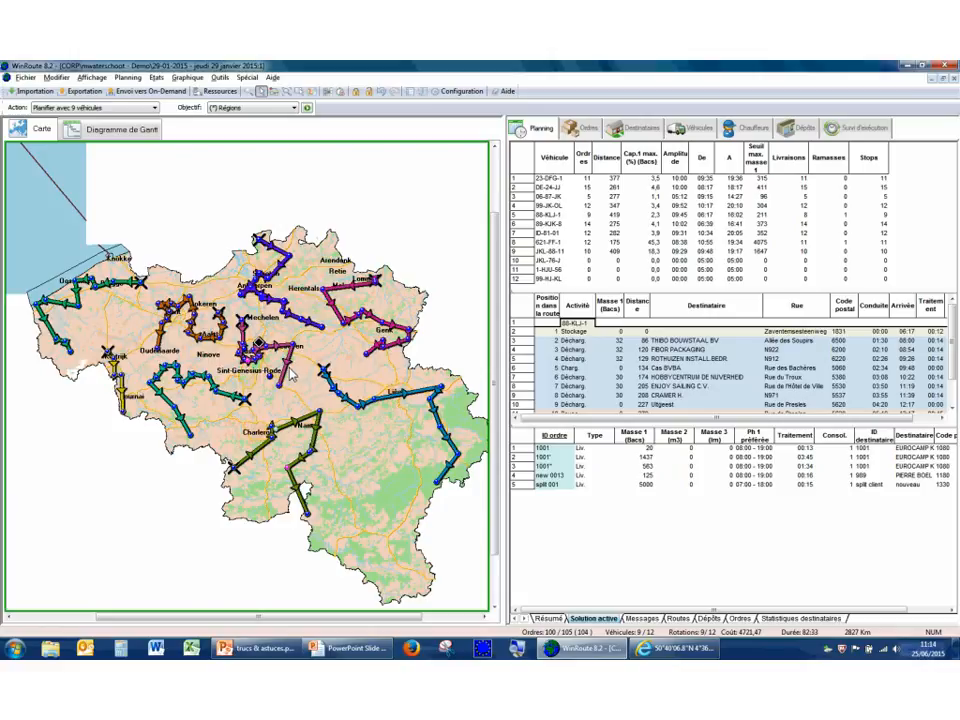
Set the objective to (*) Distance sans dépôt and optimise the green route south of Ninove.
right_click(231, 398)
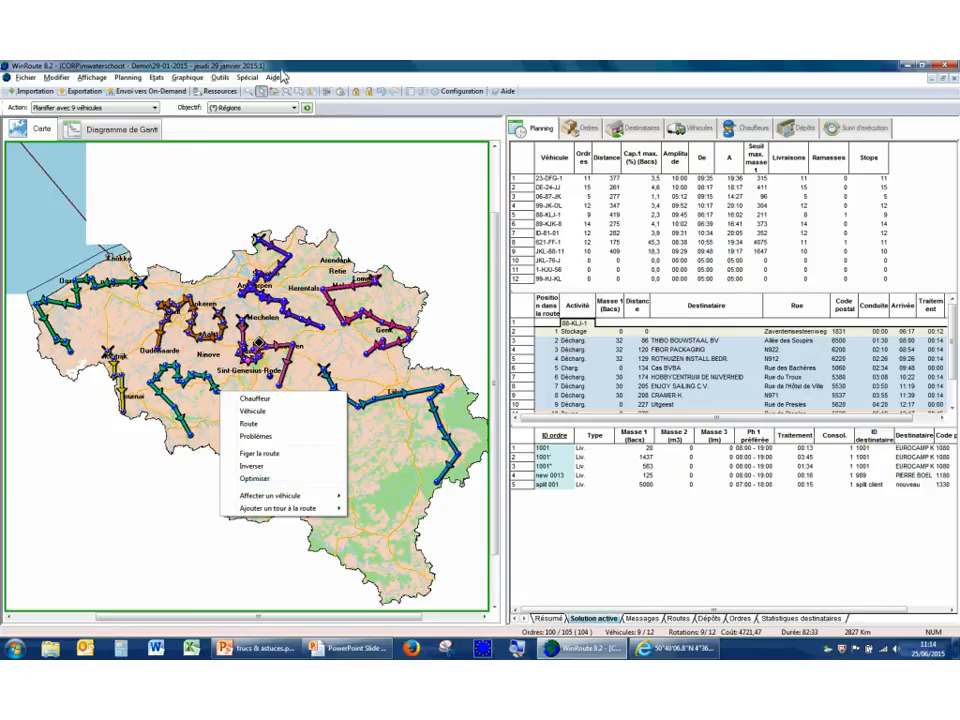
click(250, 107)
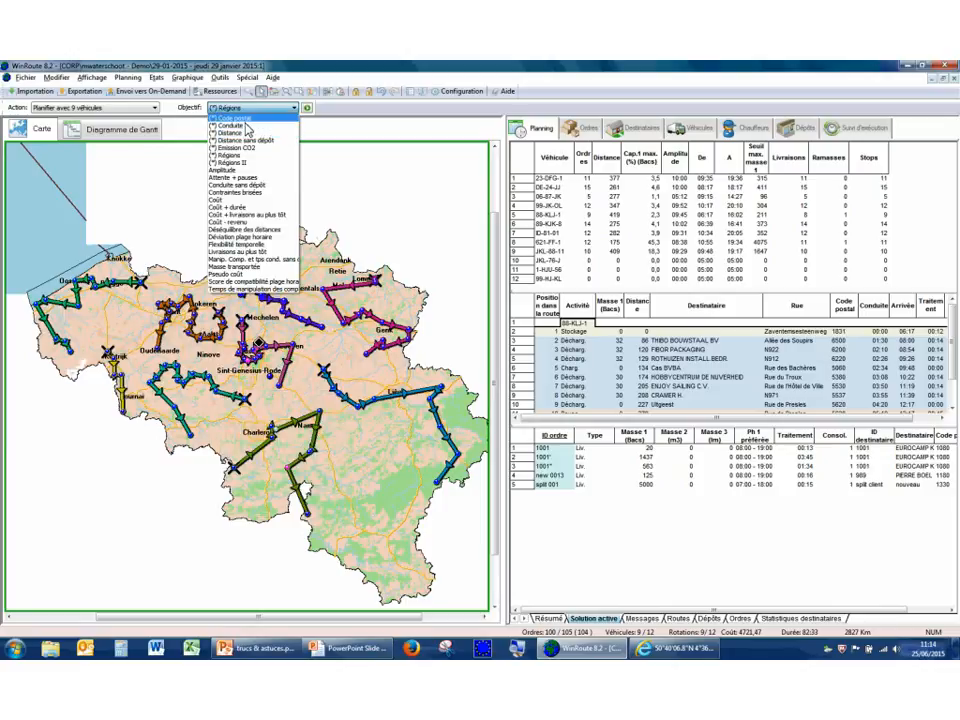
click(240, 140)
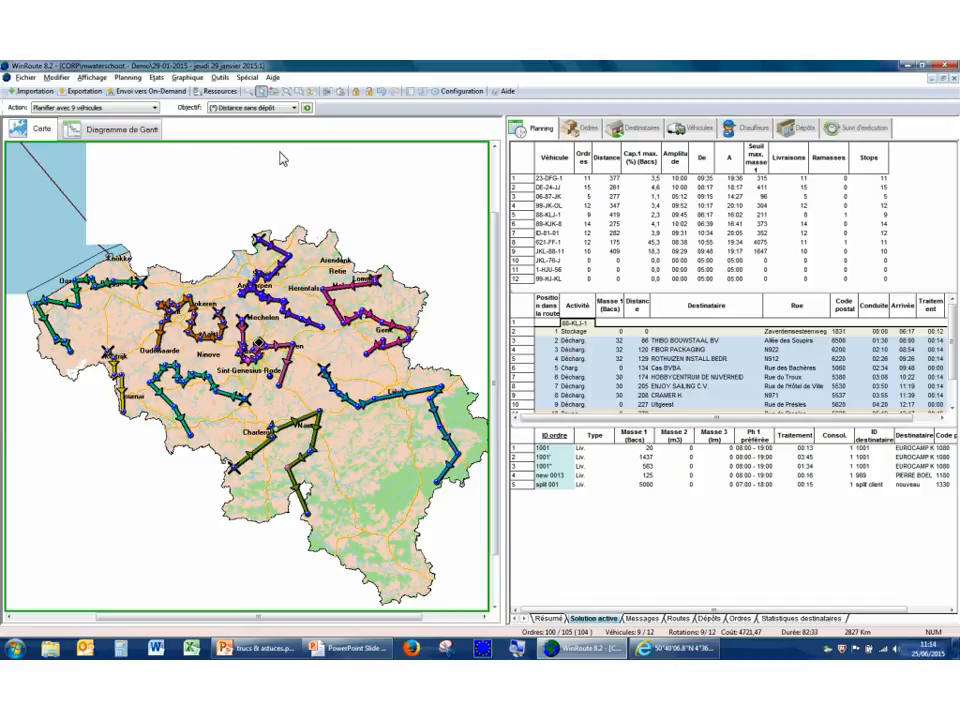
right_click(236, 399)
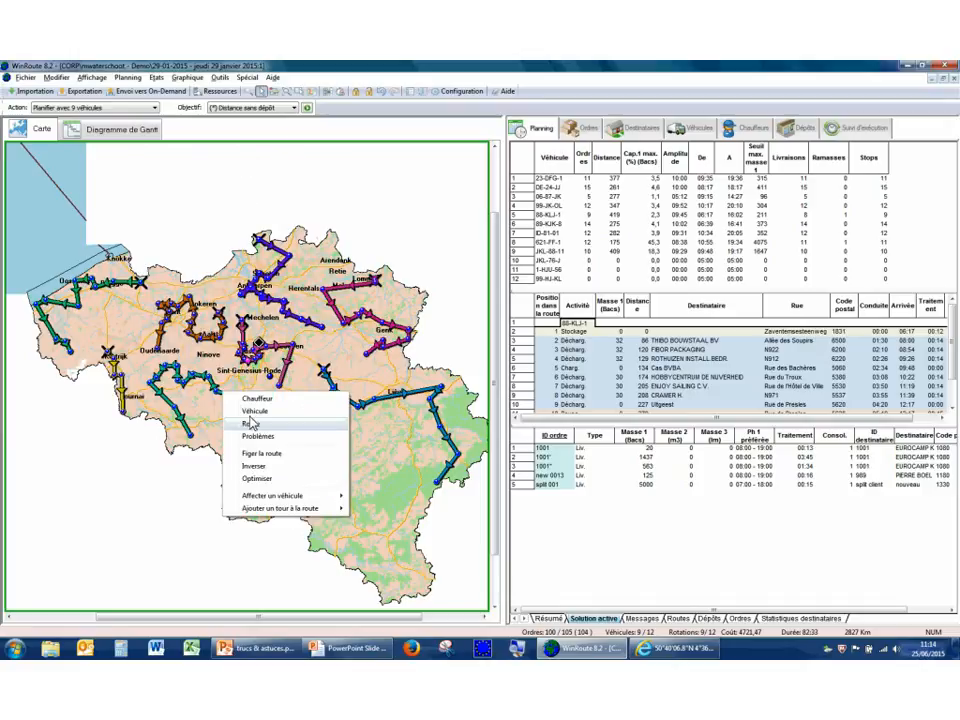
click(281, 482)
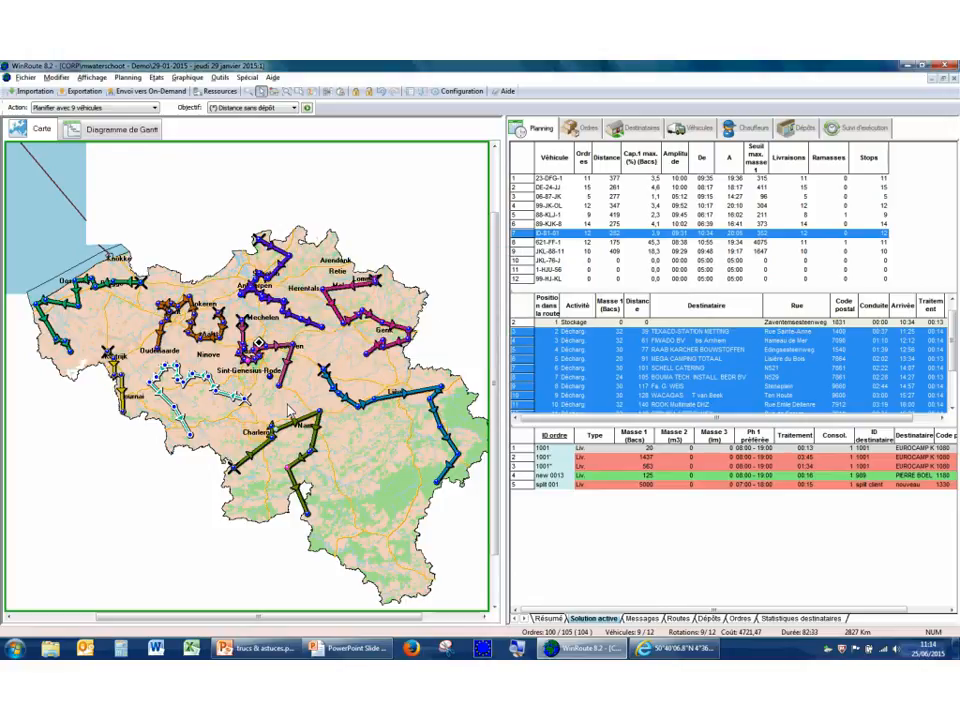
Set the objective to (*) Conduite and optimise the blue route around Liège and the green coastal route.
click(250, 107)
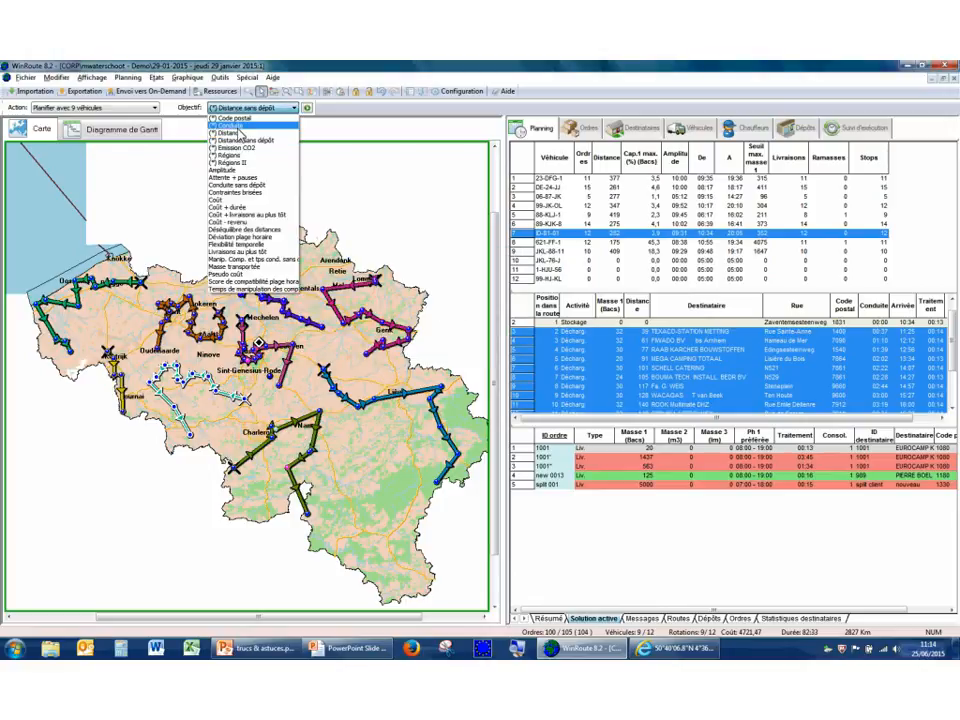
click(240, 137)
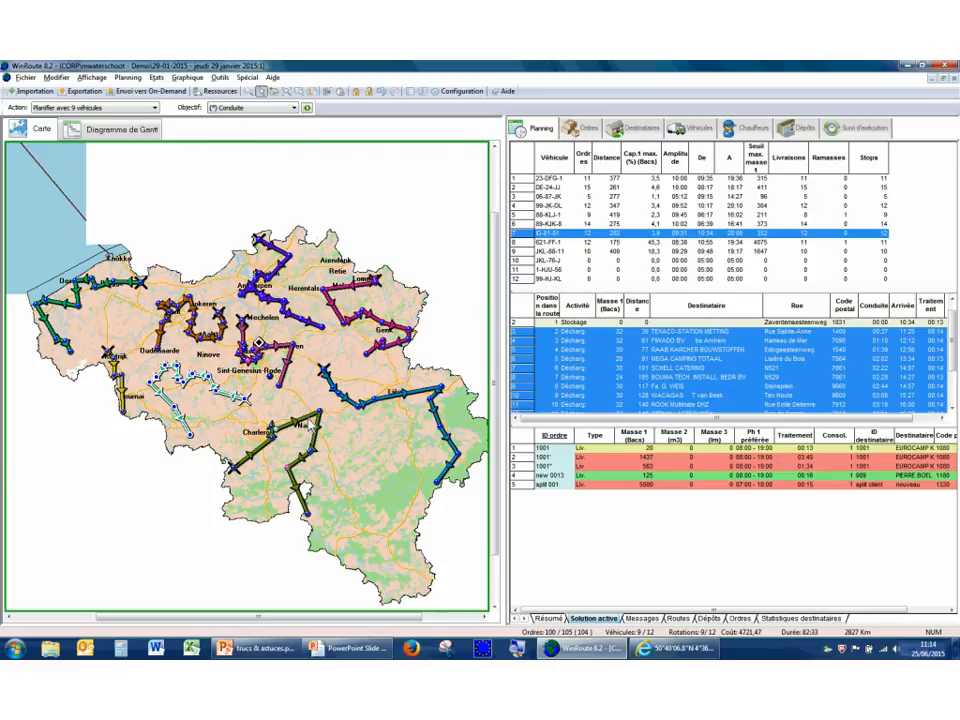
click(346, 397)
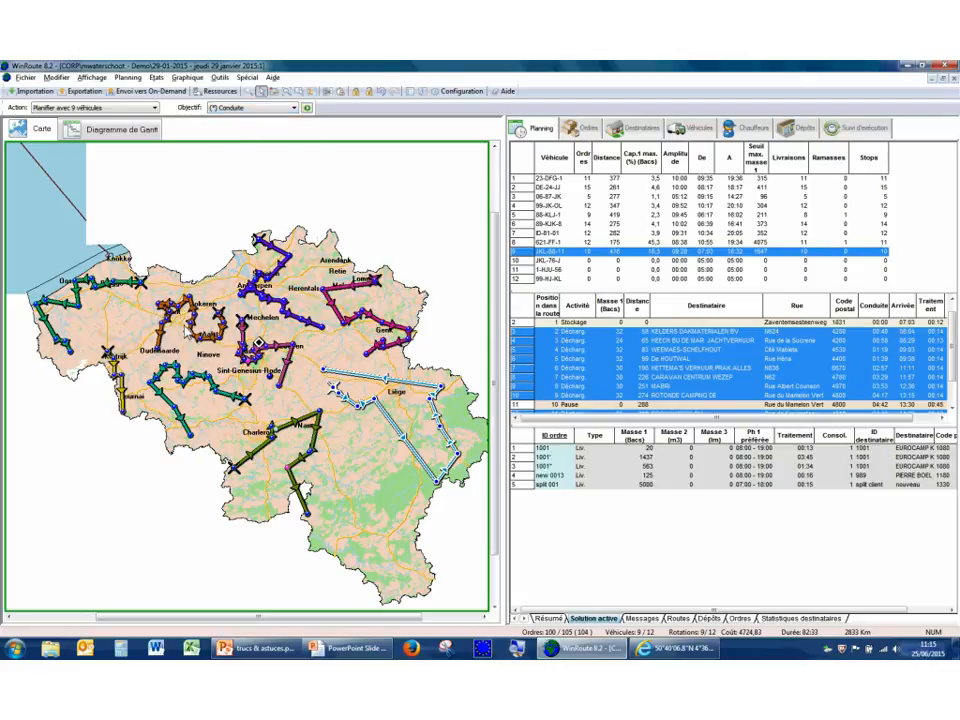
right_click(113, 279)
click(150, 366)
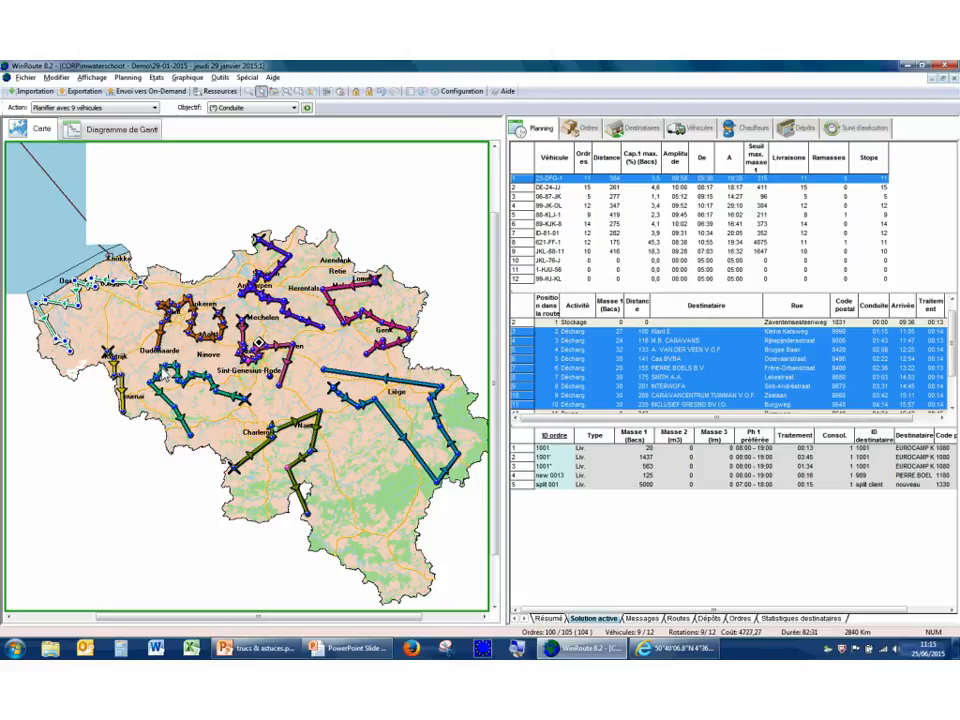
Set the objective to (*) Distance and optimise the green coastal route again.
click(244, 108)
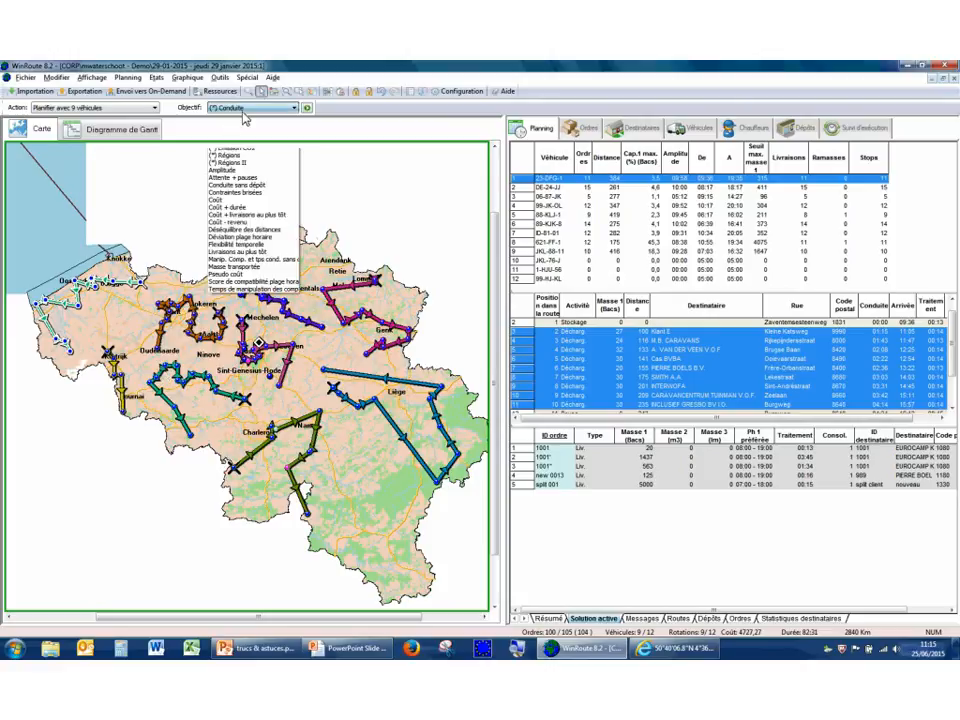
click(243, 134)
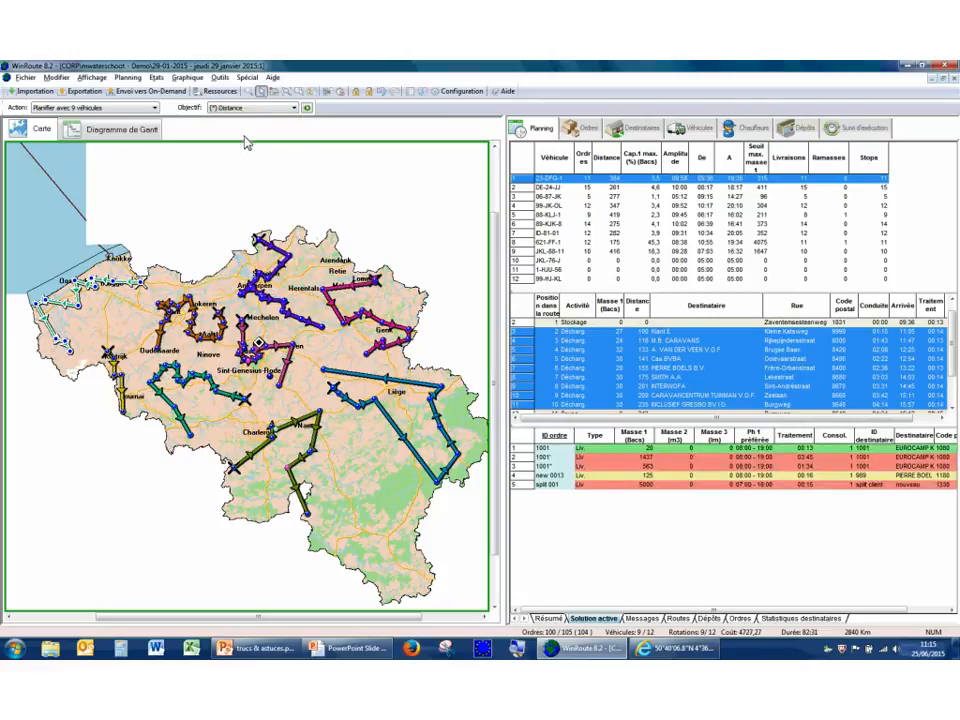
right_click(128, 290)
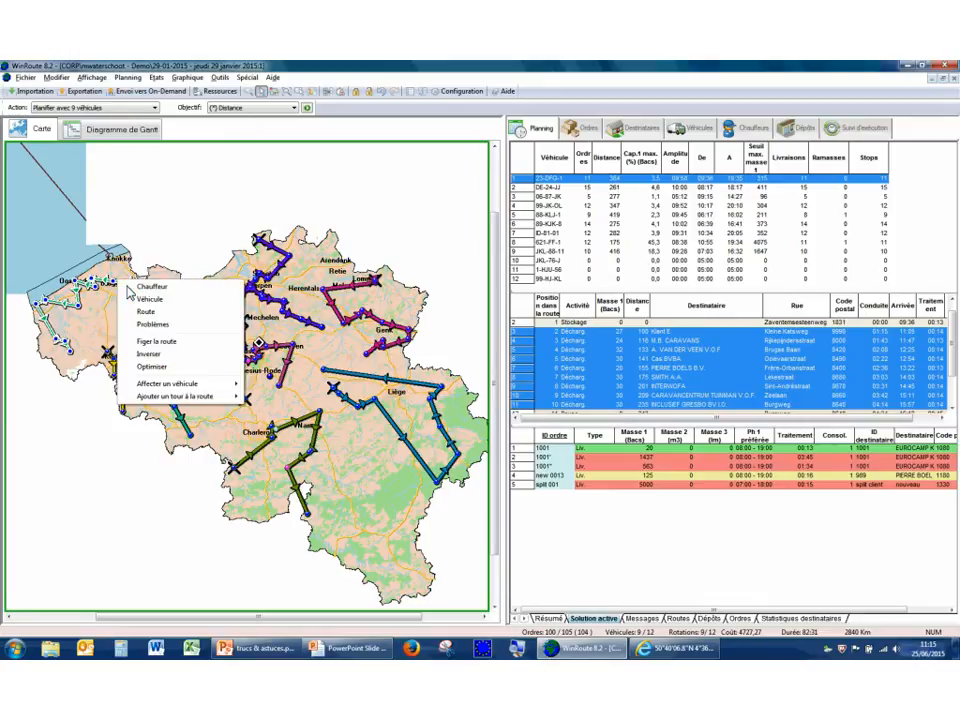
click(152, 367)
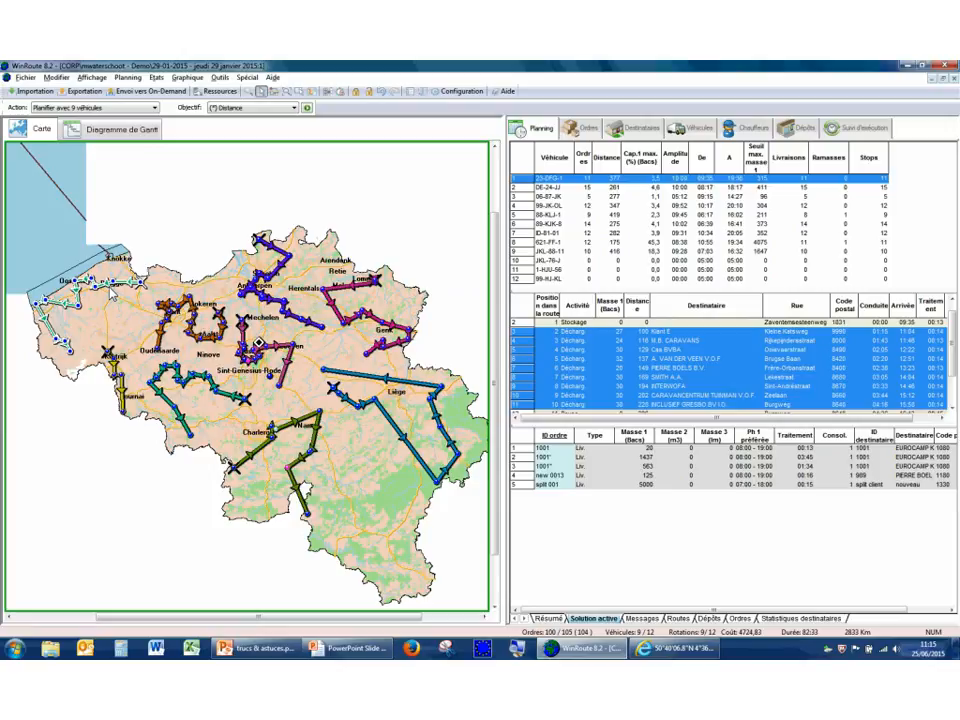
Show the Gantt diagram, view its route and order info tips, and switch the tips off and on again.
click(126, 132)
mouse_move(320, 396)
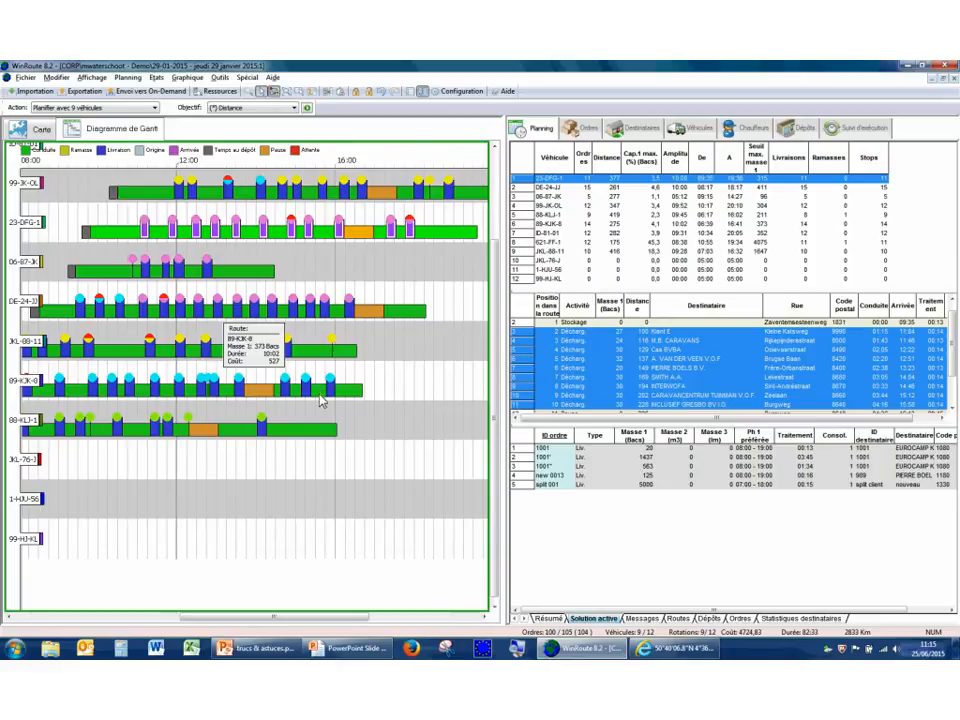
mouse_move(322, 367)
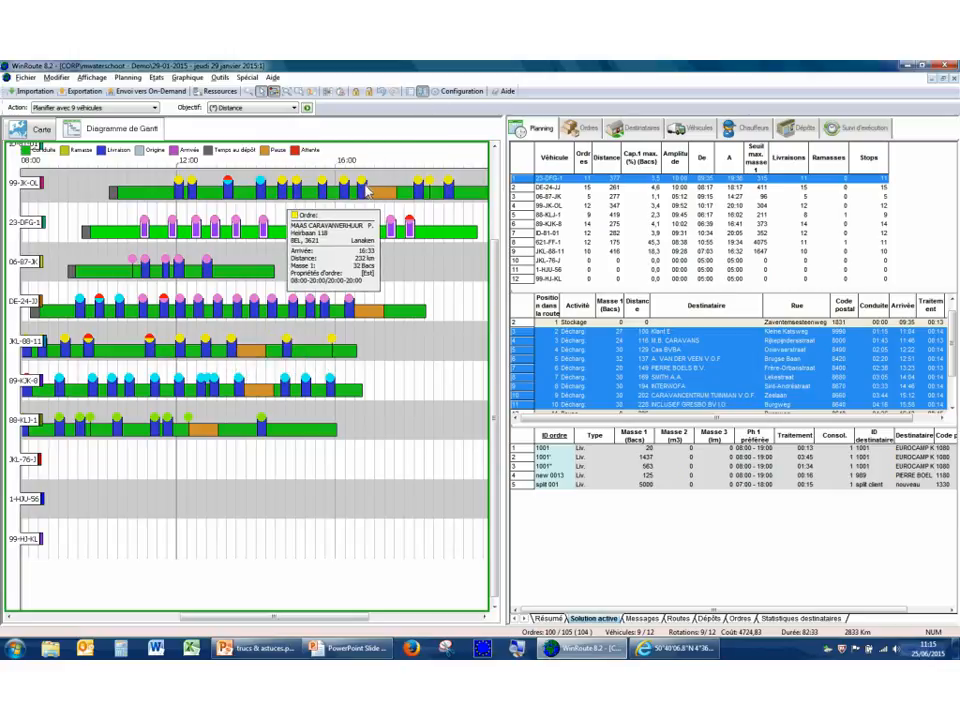
click(424, 93)
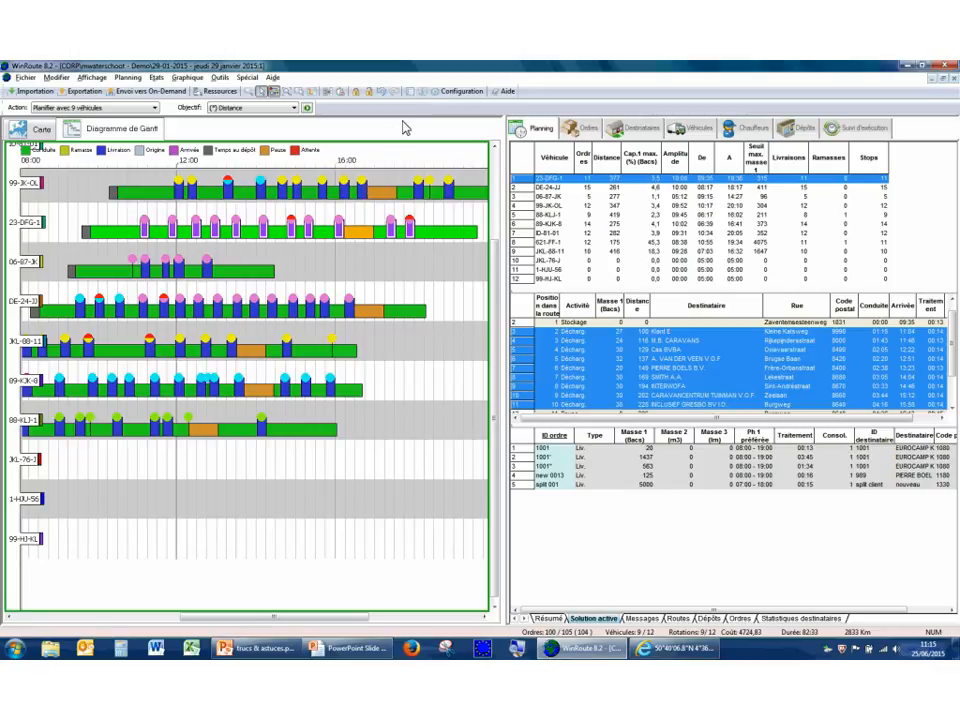
click(424, 95)
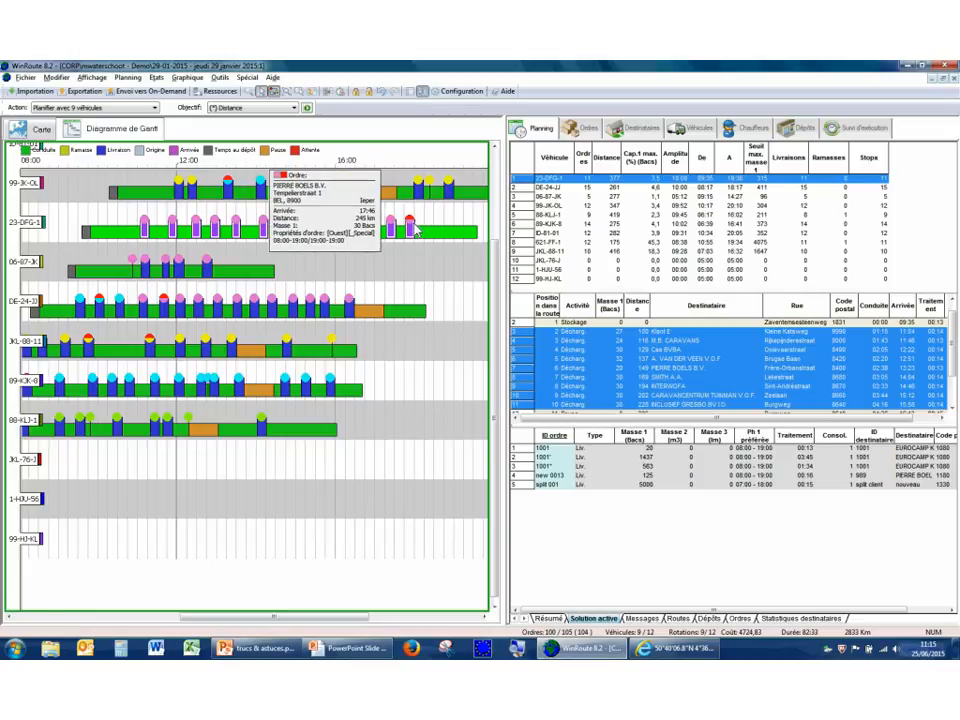
Remove Temps, Distance and Masse 1 from the order info tips and check an order's tip in the Gantt diagram.
right_click(400, 283)
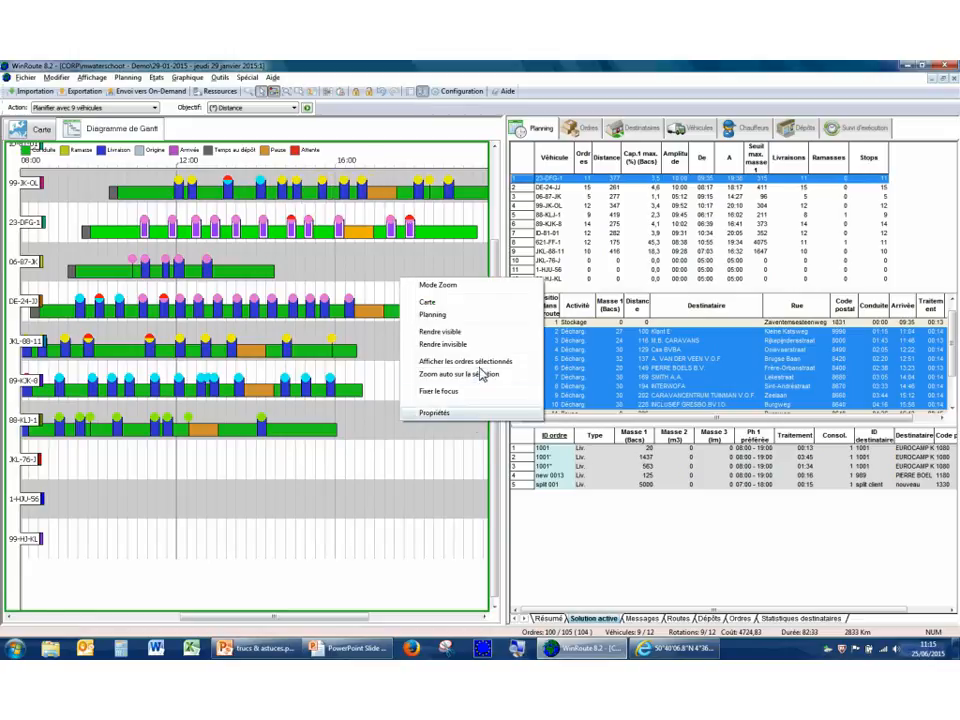
click(456, 414)
click(516, 241)
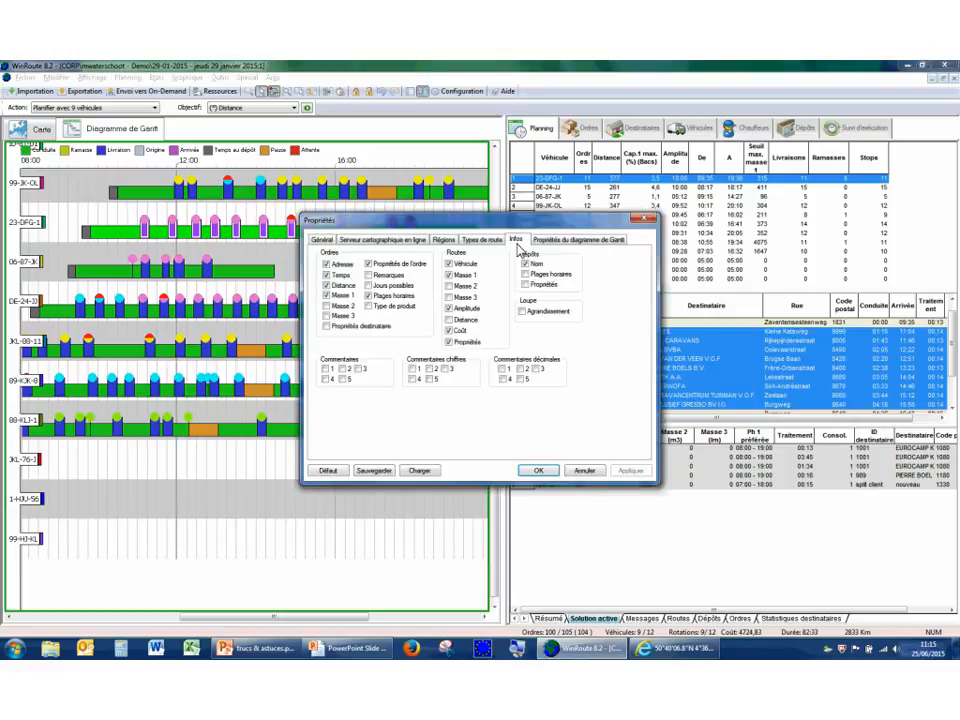
click(327, 295)
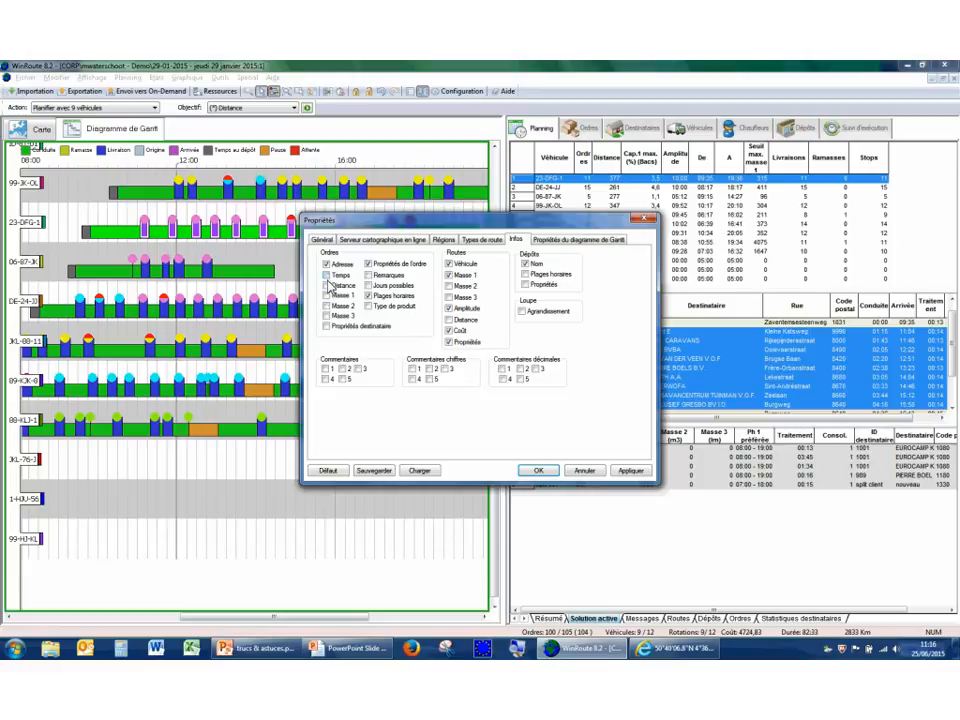
click(537, 471)
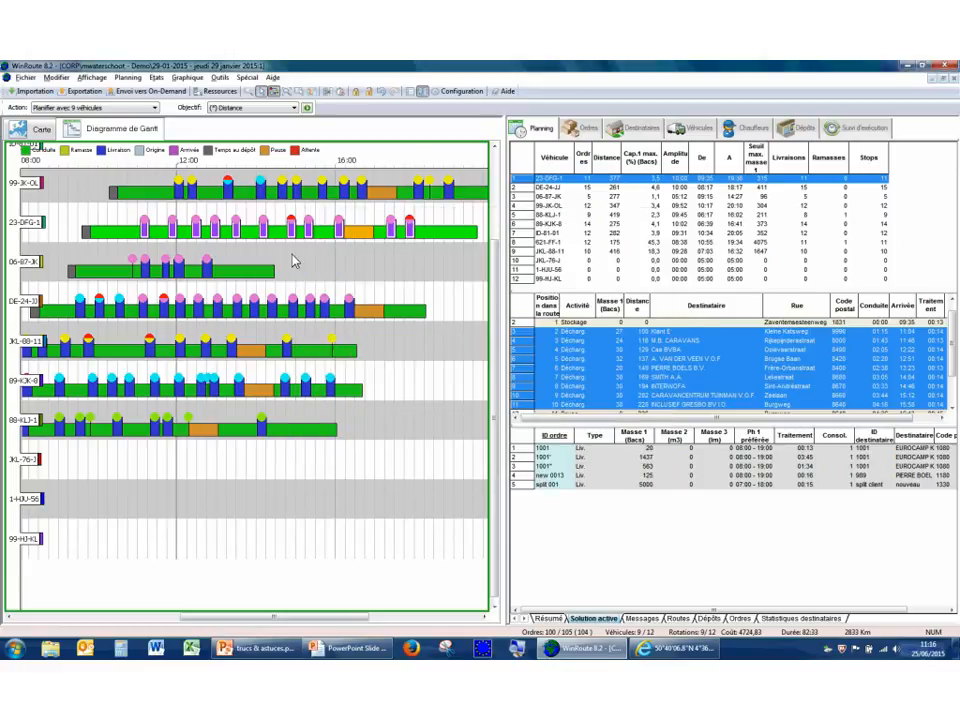
mouse_move(326, 197)
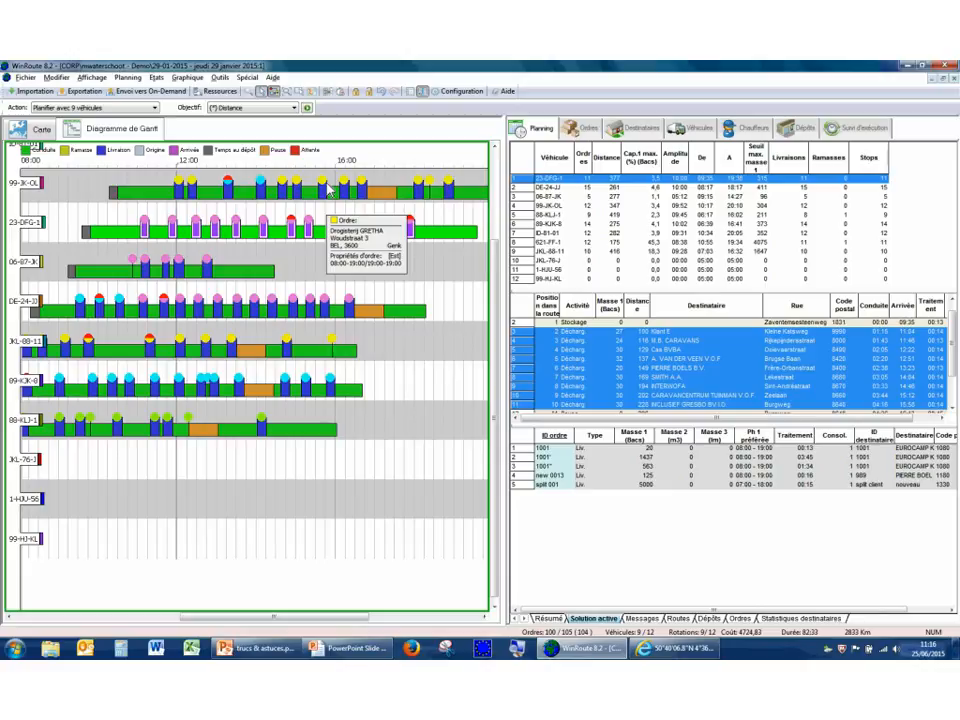
Switch the Gantt diagram between the full Carte extent and the Planning extent, ending with Planning.
right_click(247, 465)
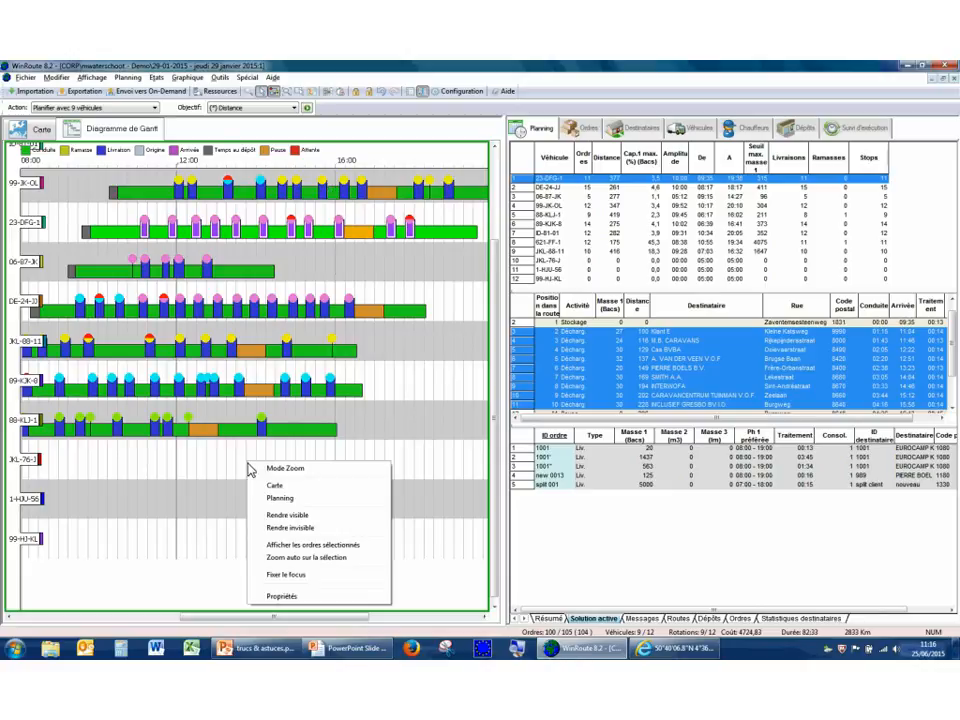
click(285, 498)
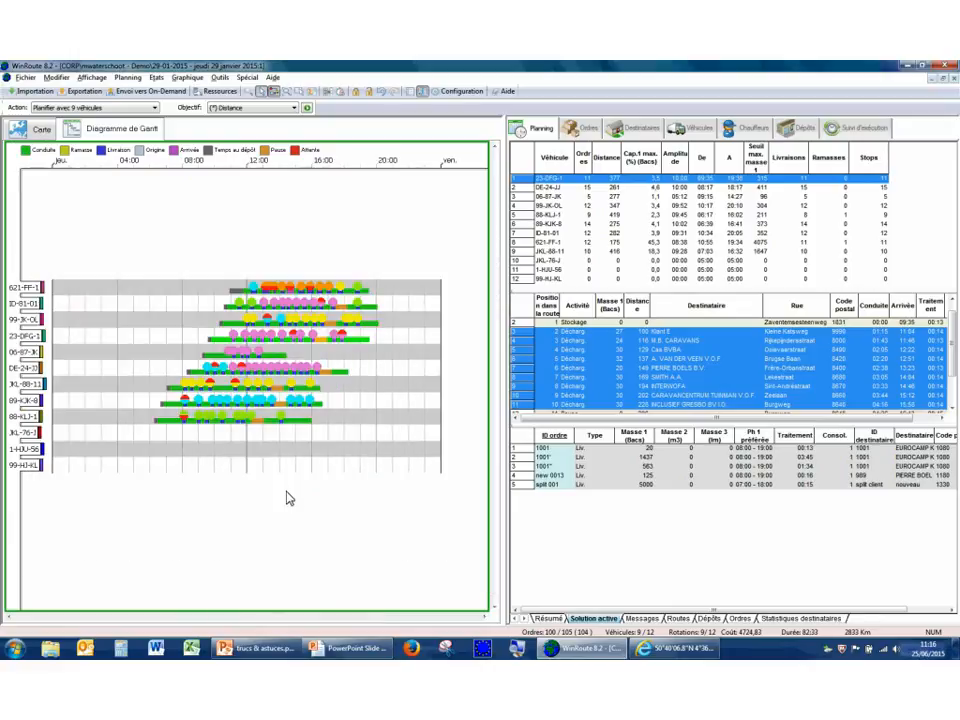
right_click(288, 498)
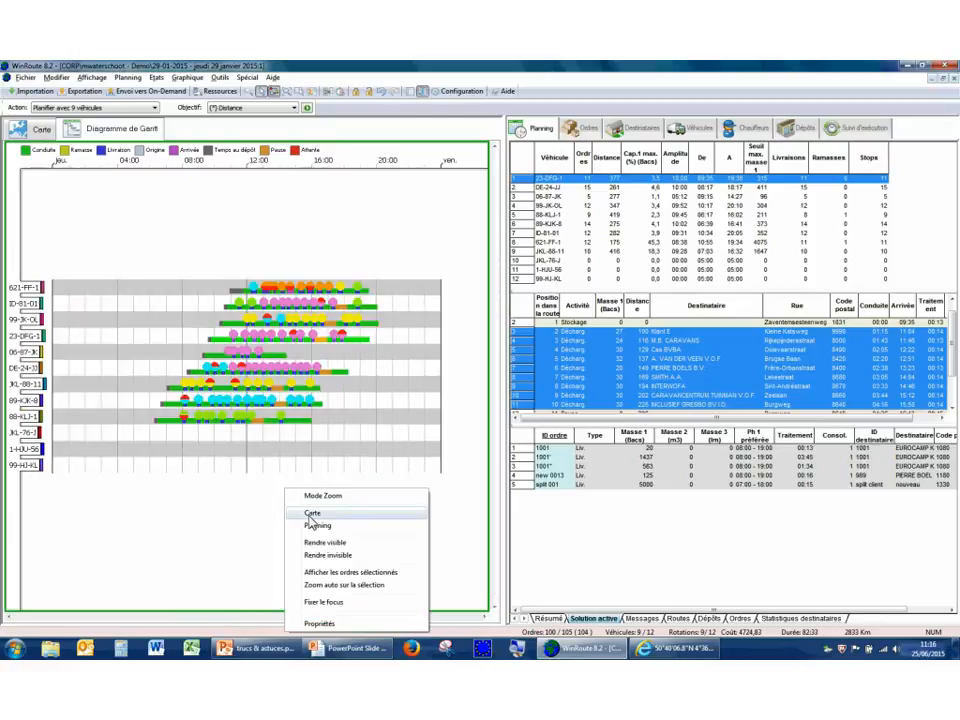
click(316, 529)
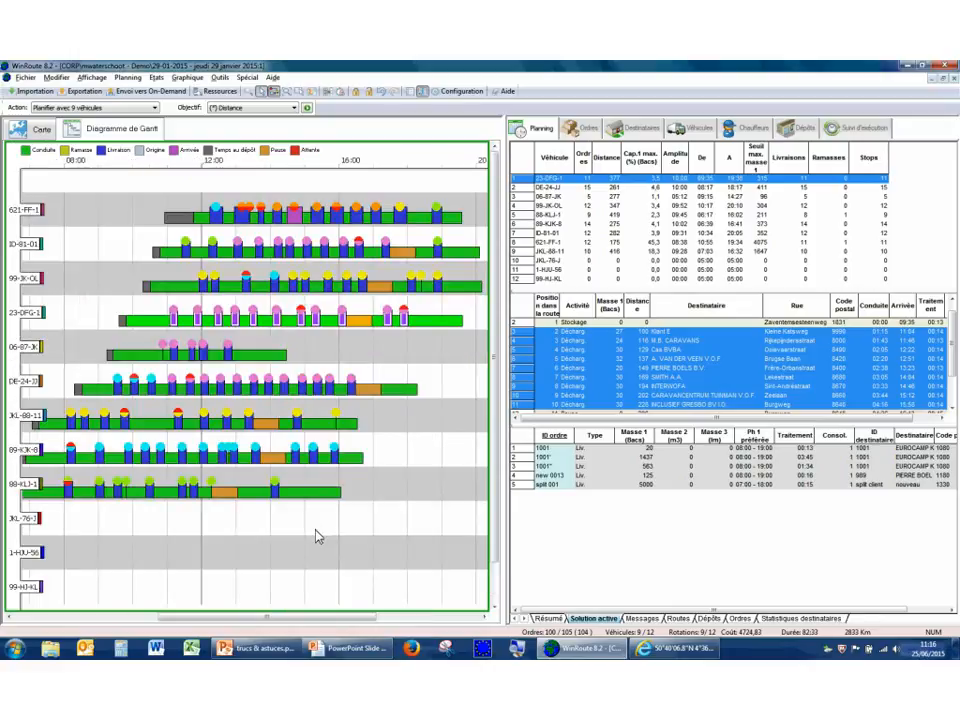
right_click(316, 537)
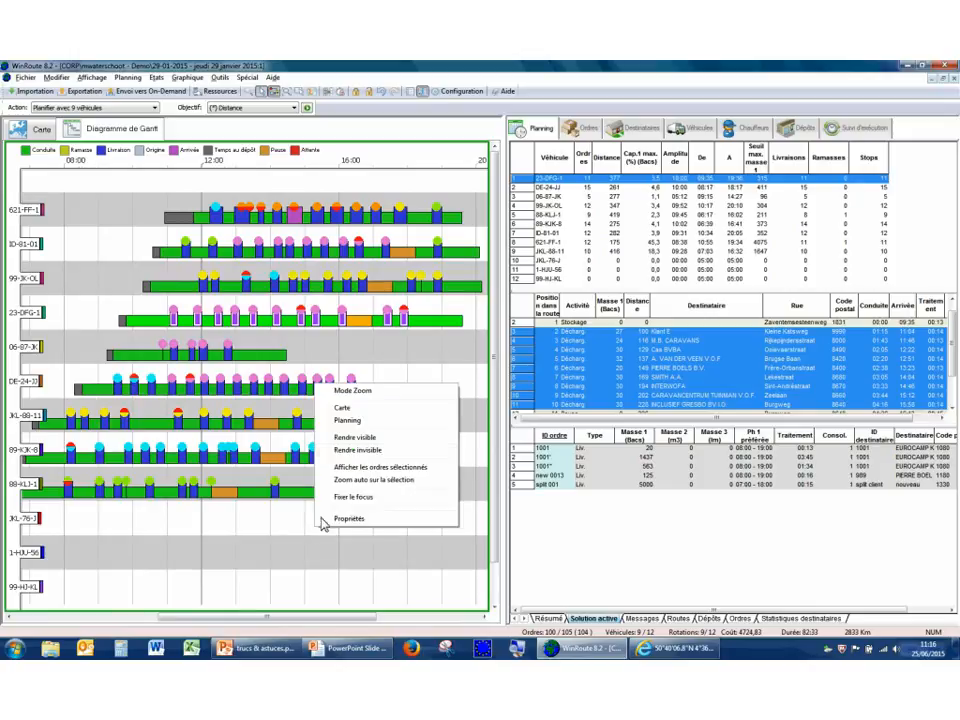
click(347, 415)
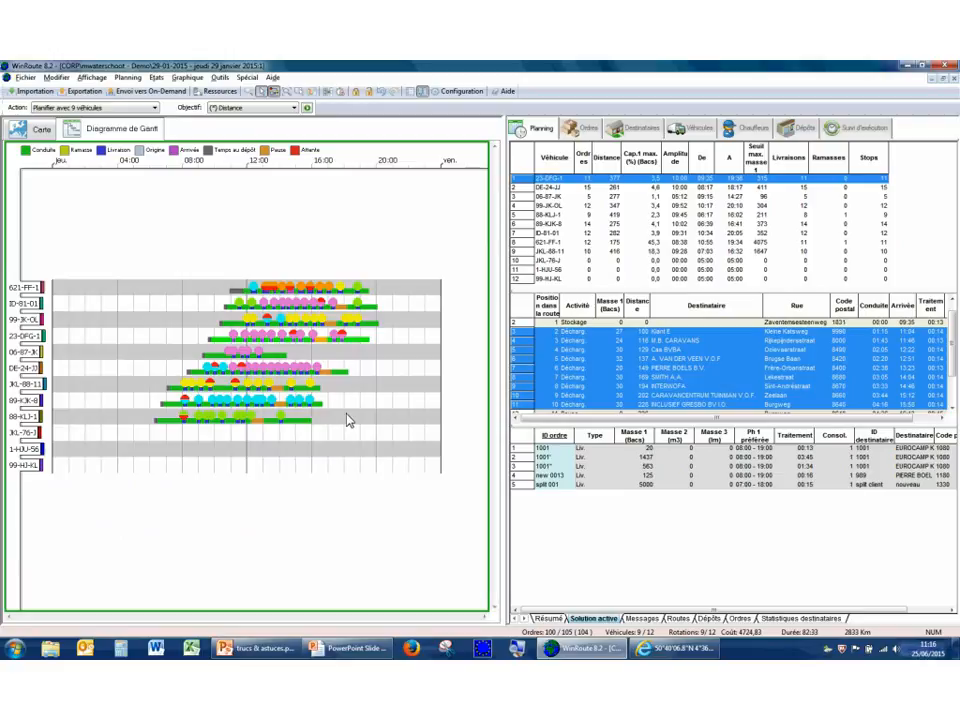
right_click(348, 420)
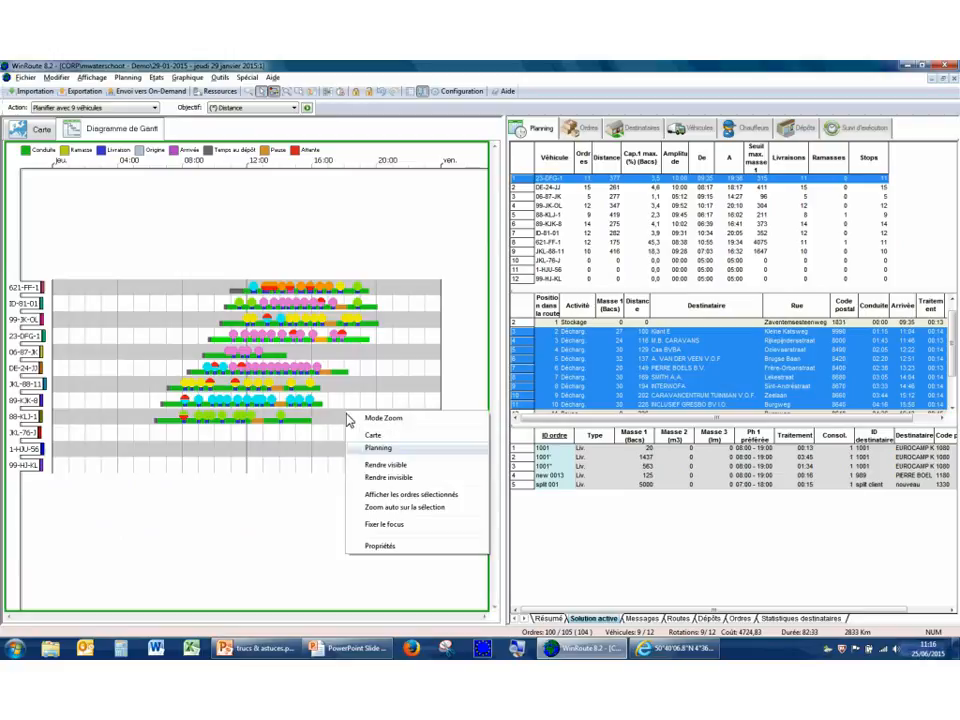
click(386, 450)
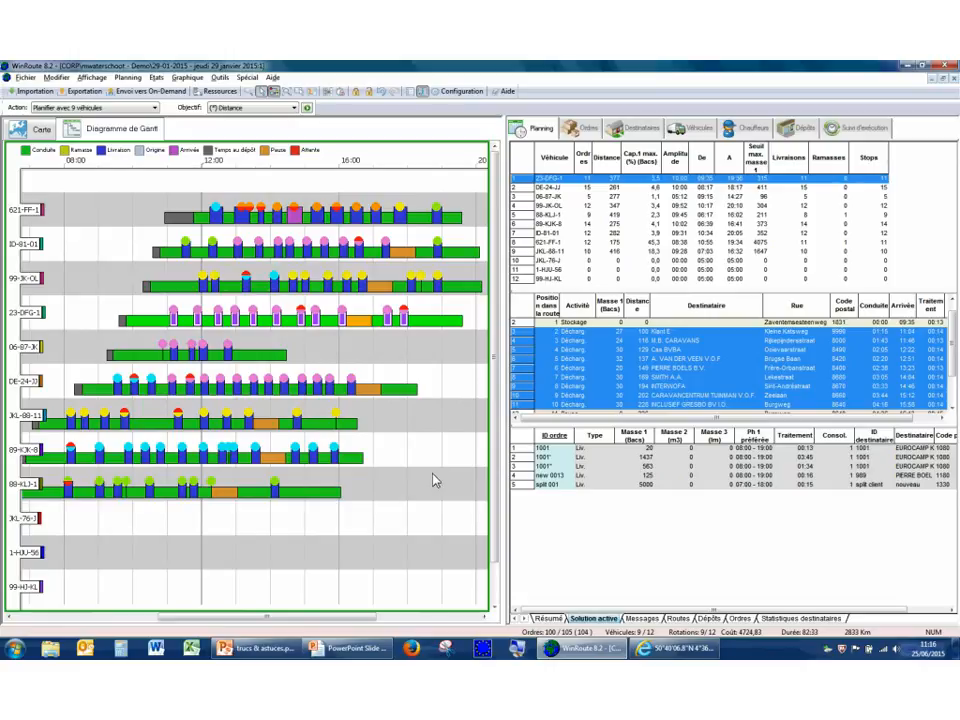
Examine the routes in the Gantt diagram at different time scales, from the whole day down to quarter-hour intervals.
scroll(433, 476, up, 2)
scroll(433, 480, down, 1)
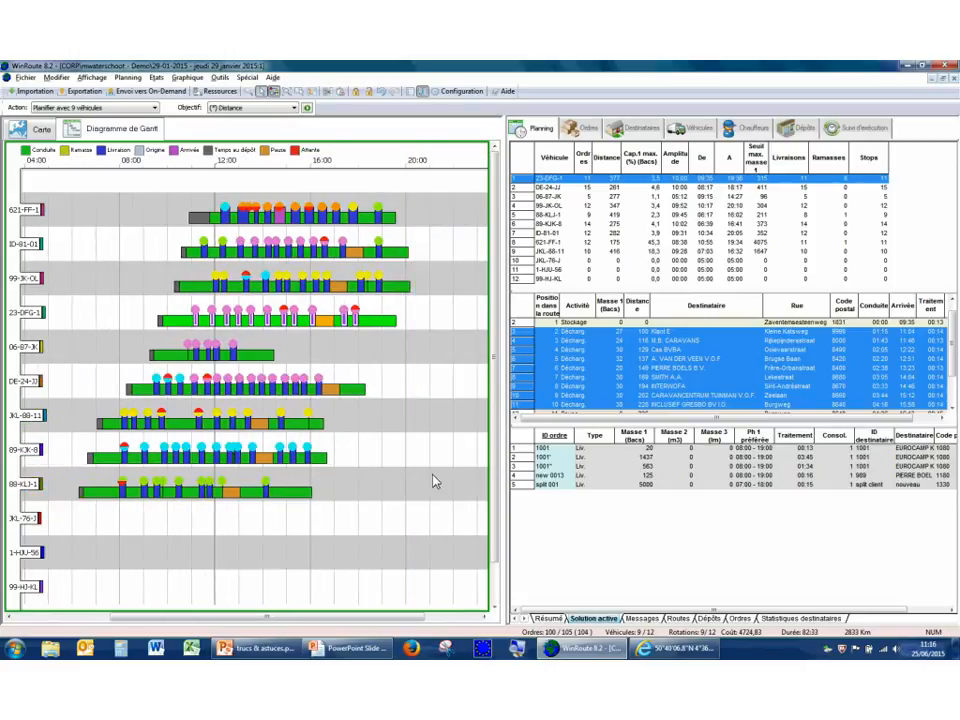
scroll(434, 483, down, 1)
scroll(433, 487, up, 2)
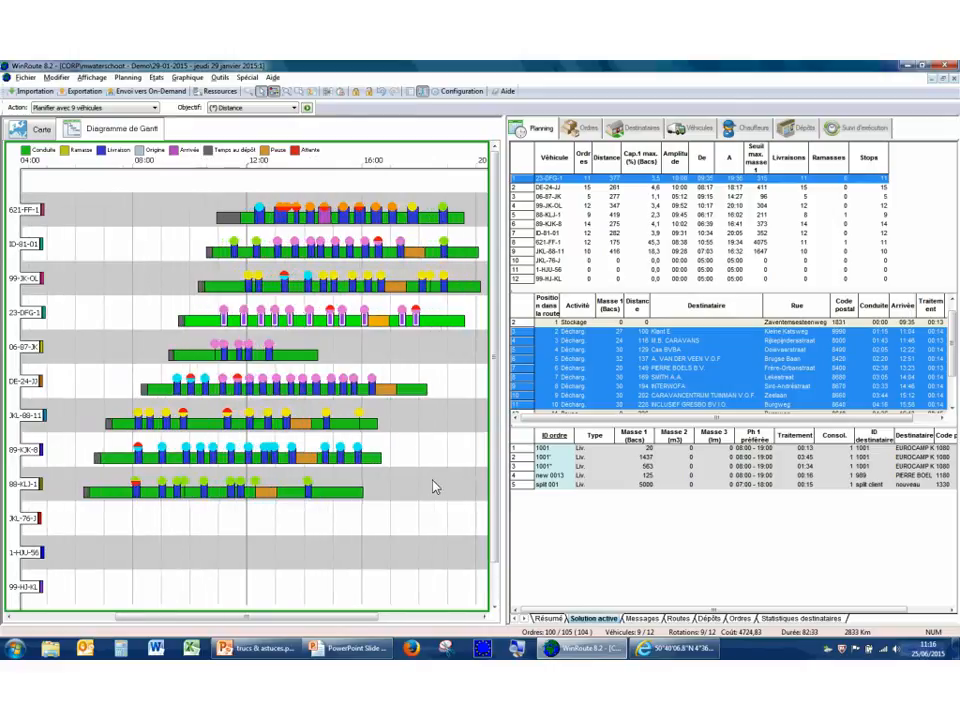
scroll(433, 487, down, 1)
scroll(433, 487, up, 4)
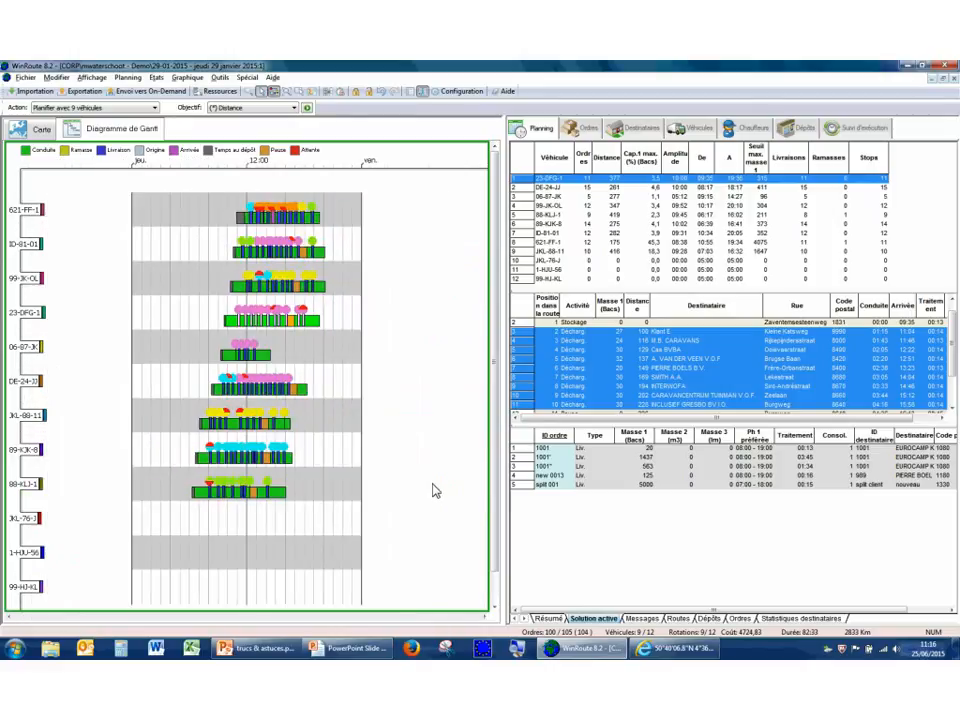
scroll(433, 490, up, 3)
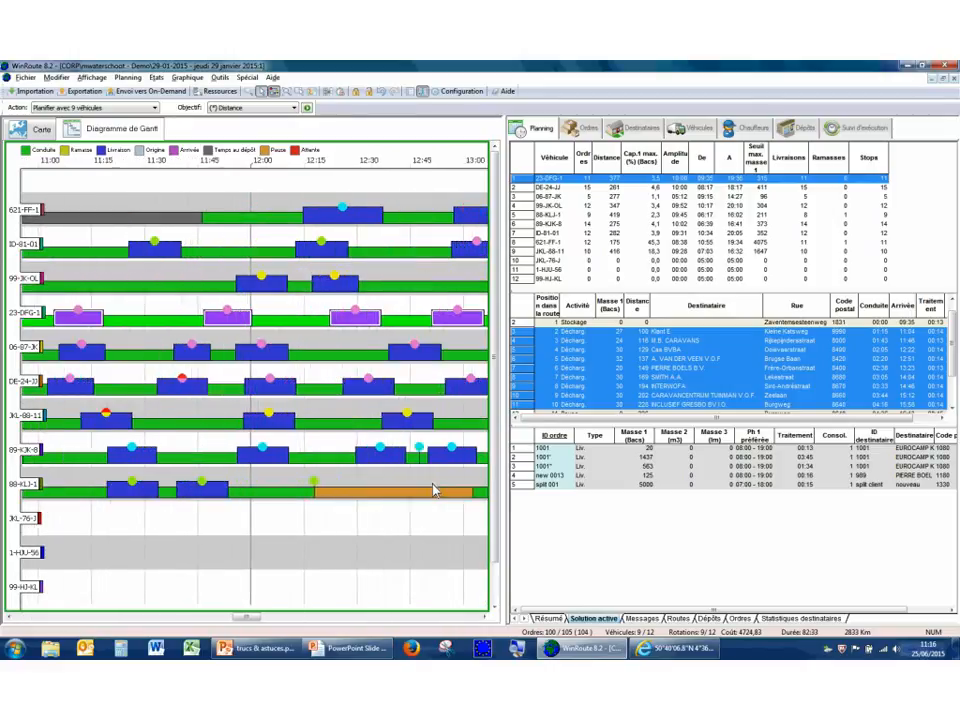
scroll(433, 490, down, 3)
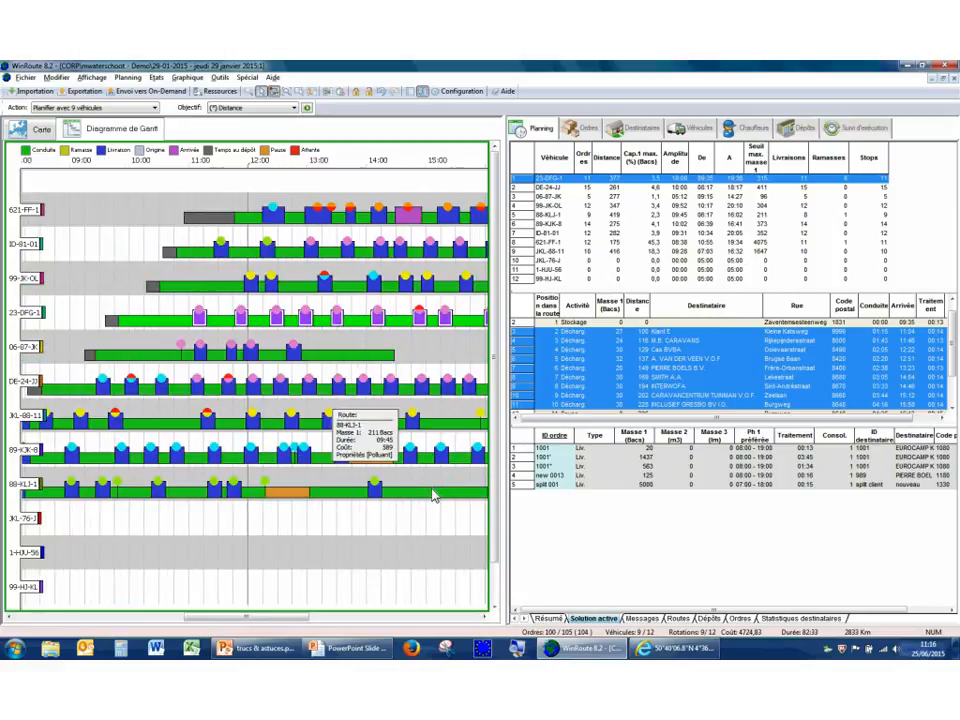
scroll(433, 492, down, 4)
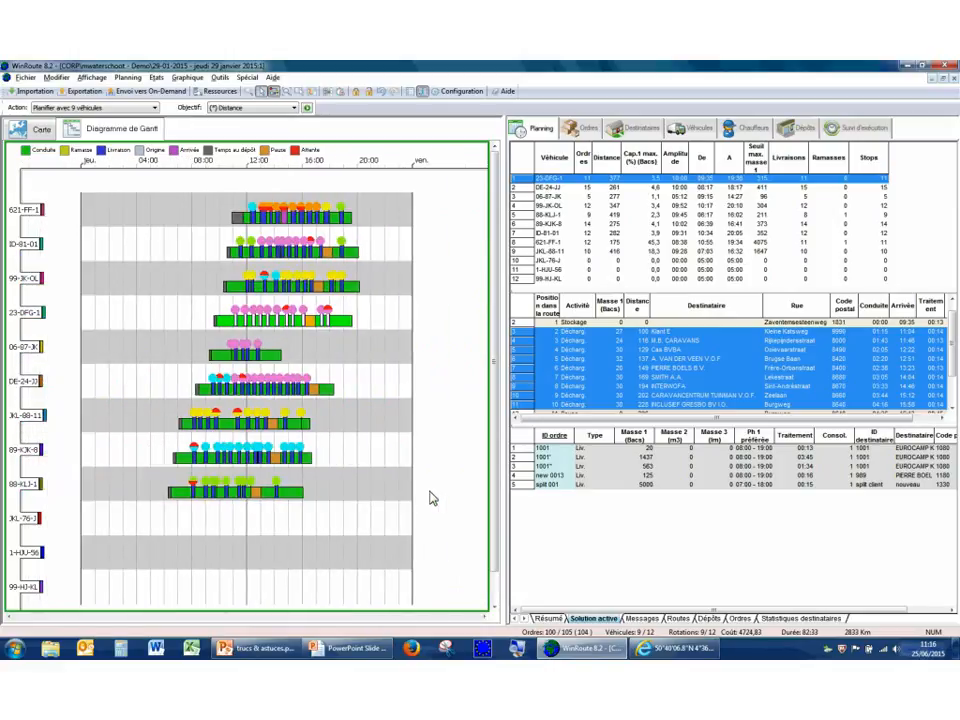
scroll(381, 497, up, 5)
scroll(381, 497, down, 5)
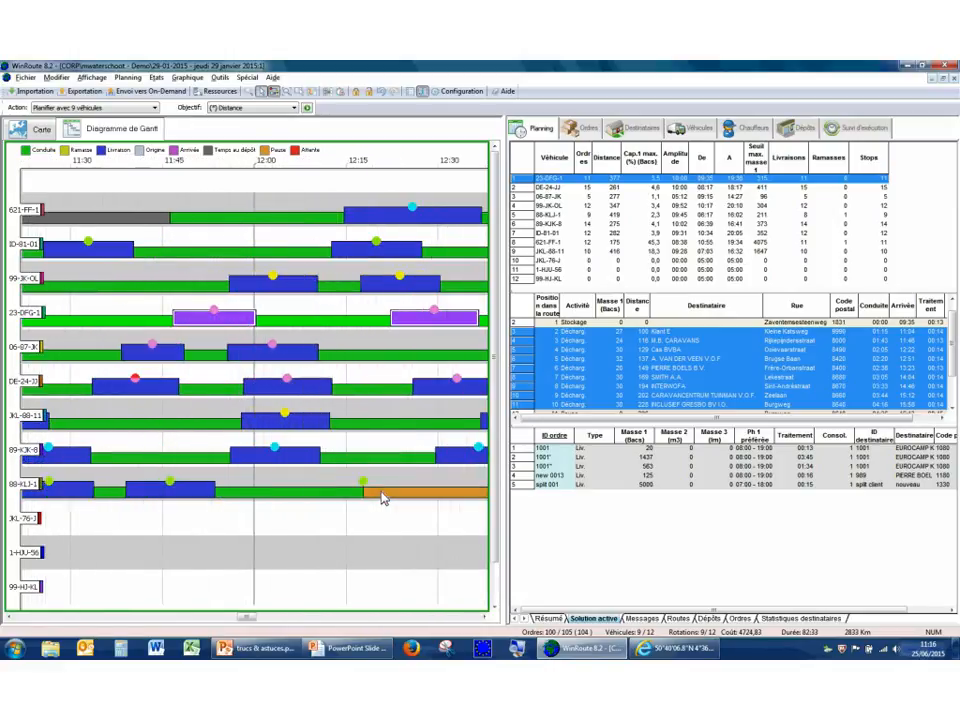
scroll(381, 497, down, 1)
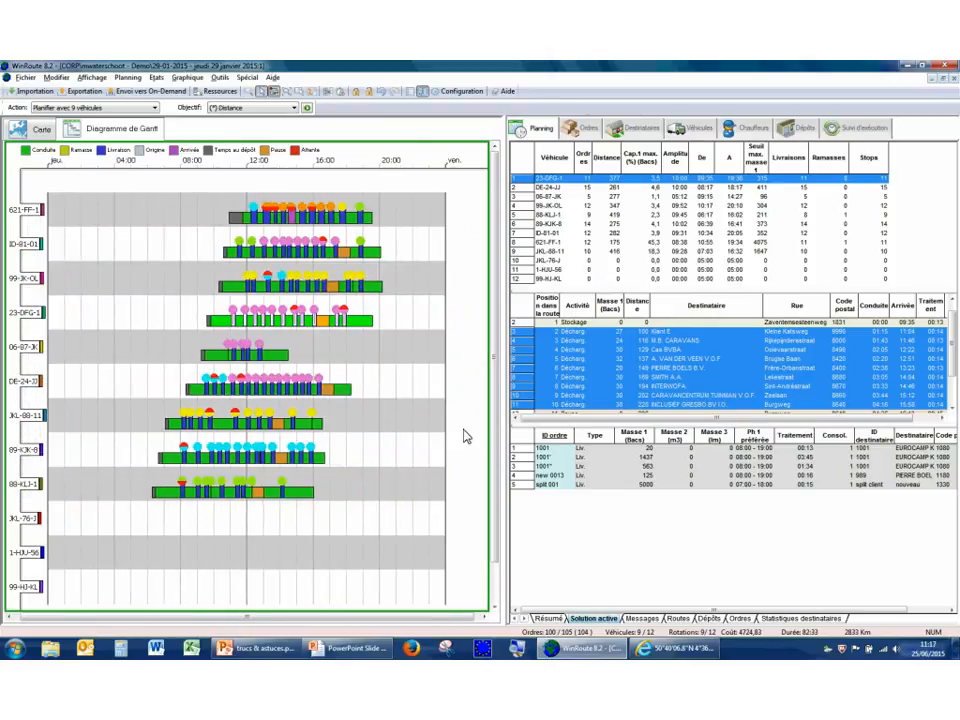
In the Gantt diagram's sort criteria, place From Time Ascending (A-Z) above From time Descending (Z-A) and apply it.
right_click(403, 438)
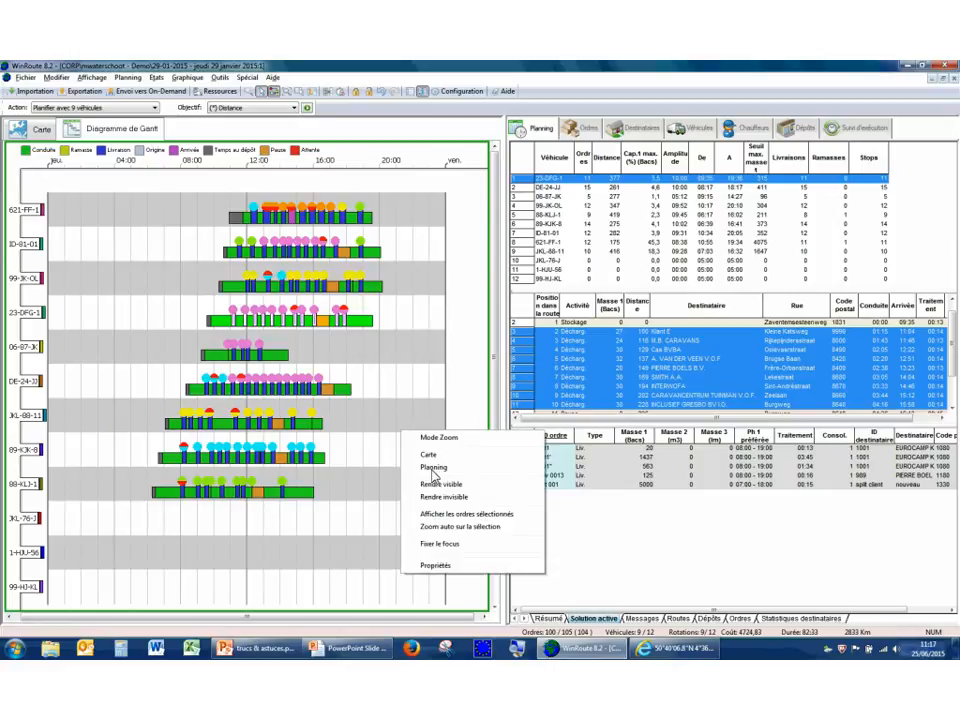
click(436, 568)
drag(428, 171, 672, 213)
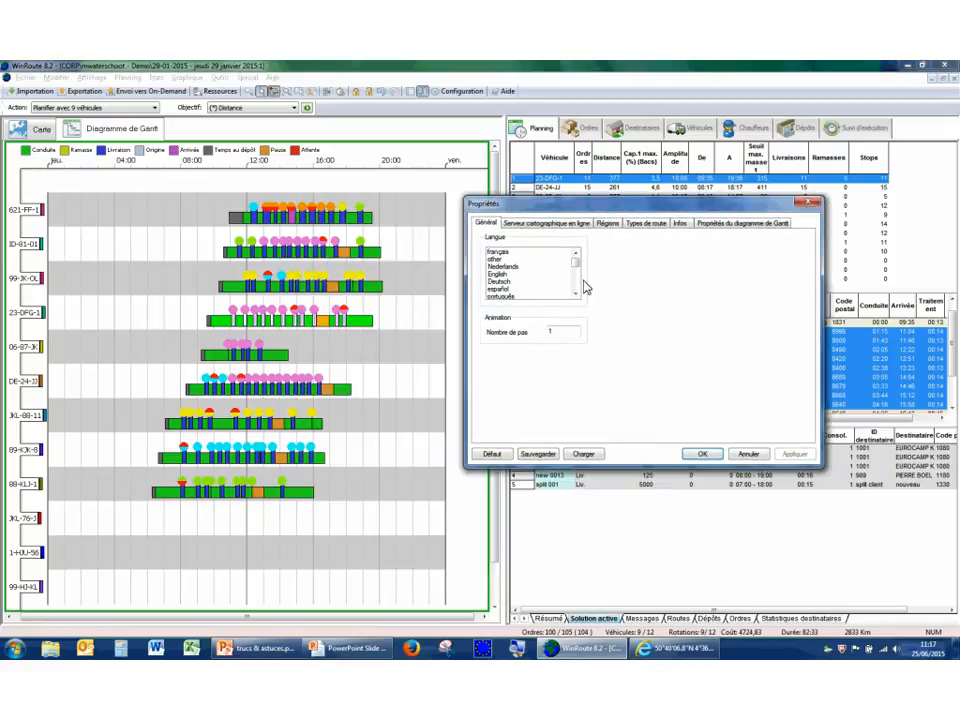
click(723, 228)
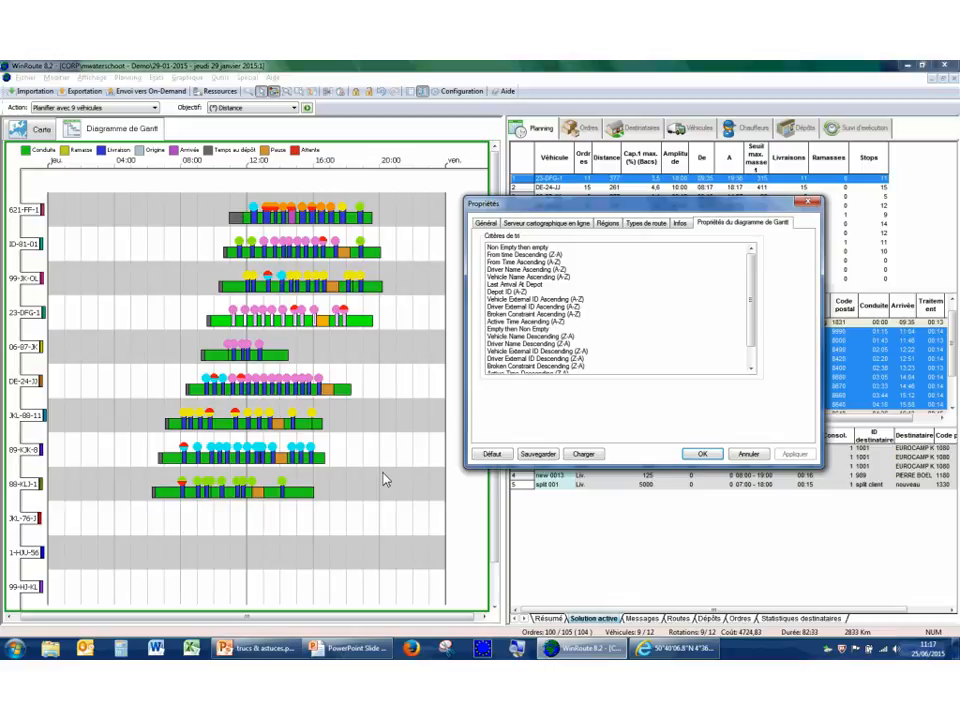
click(515, 263)
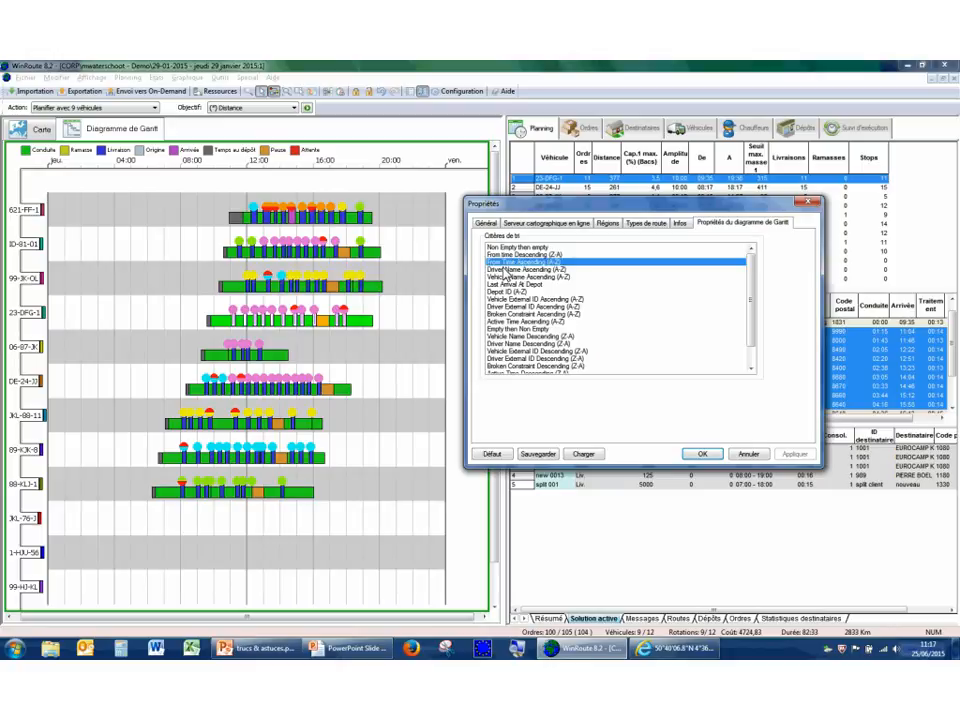
drag(504, 267, 508, 260)
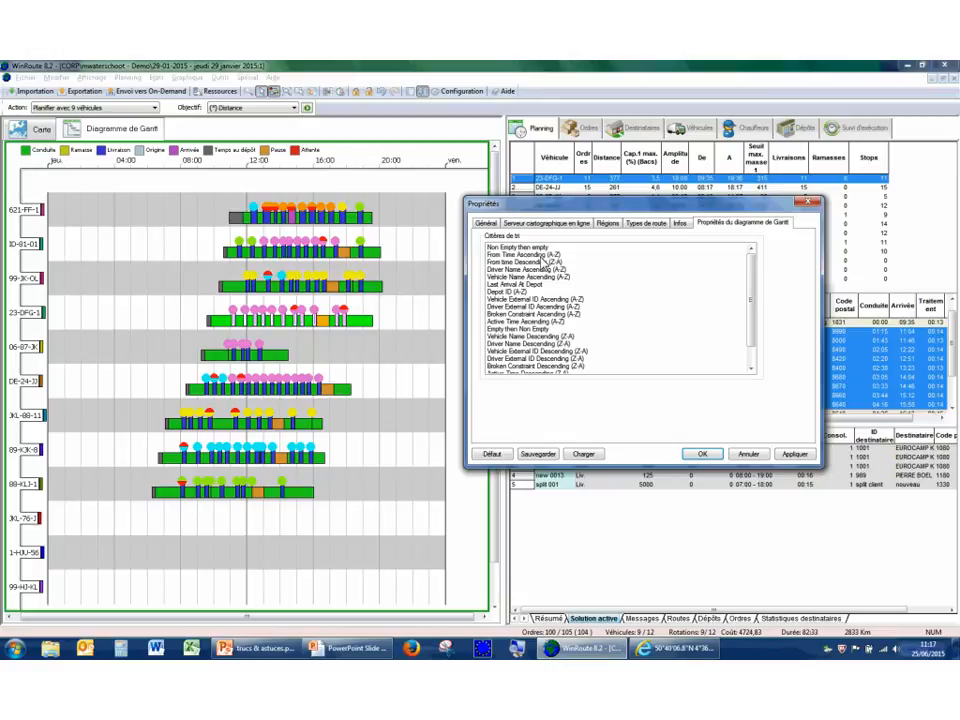
click(795, 454)
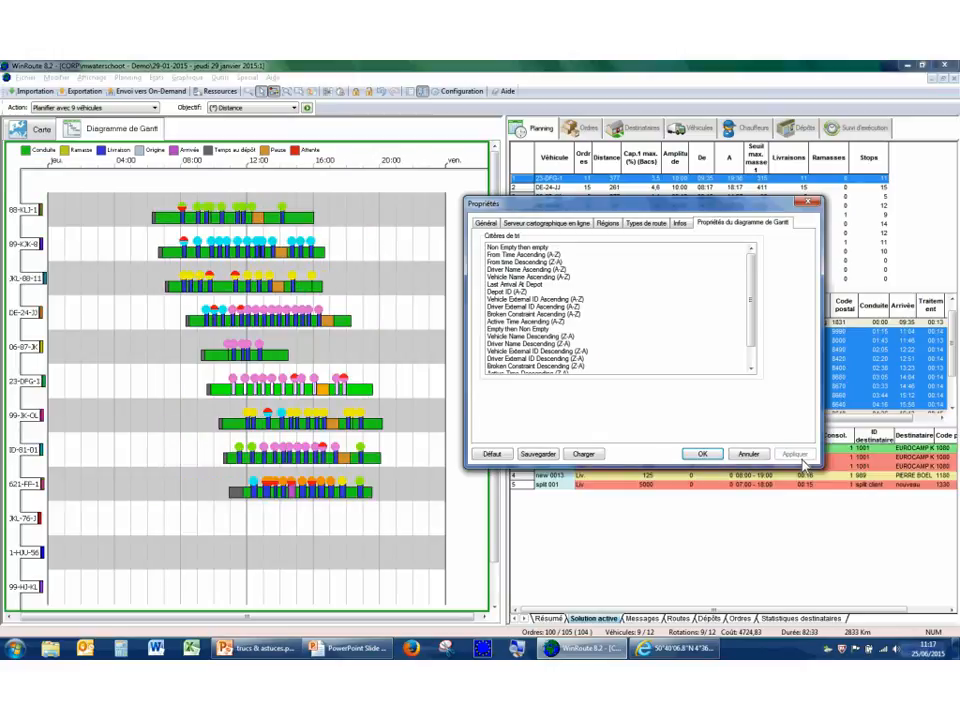
Move From time Descending (Z-A) above From Time Ascending (A-Z) in the sort criteria and apply the new order.
click(510, 262)
drag(502, 265, 505, 256)
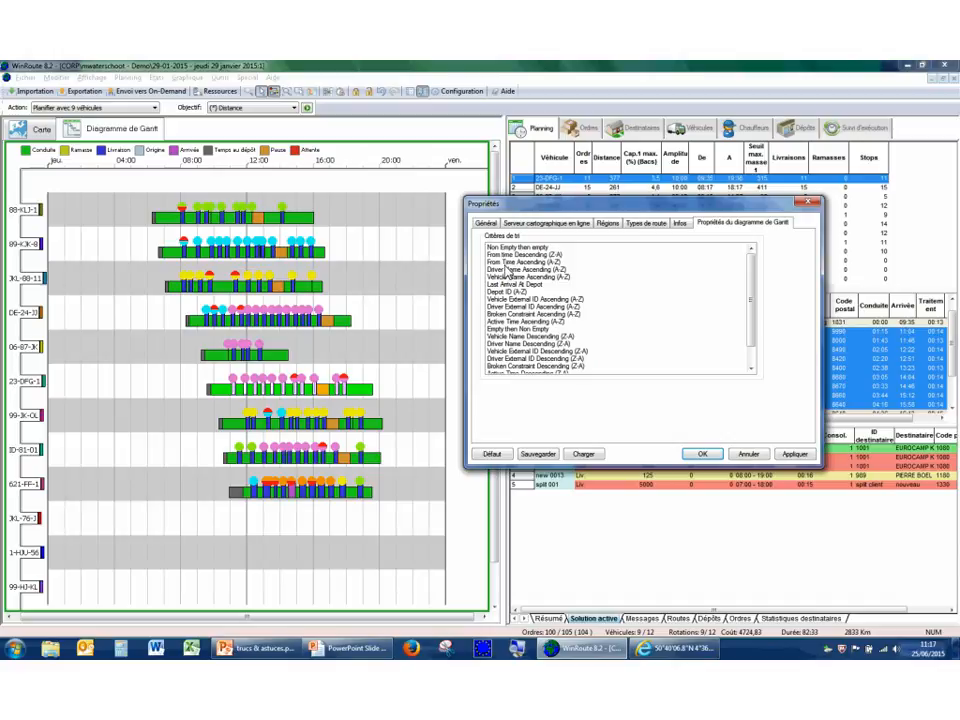
click(794, 455)
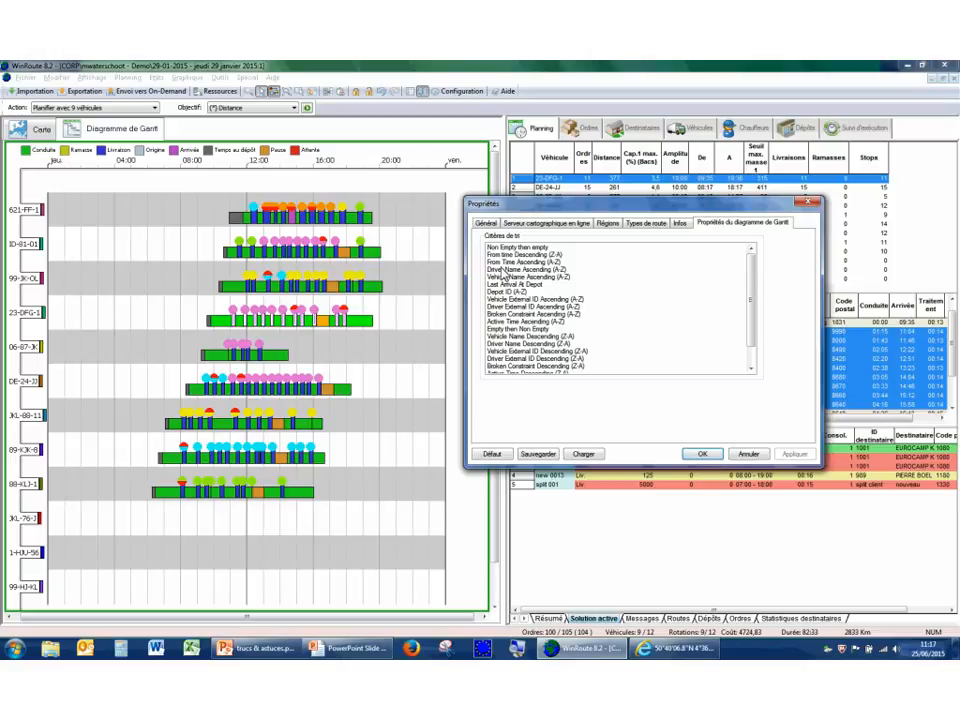
Return From Time Ascending (A-Z) to the place above From time Descending (Z-A), apply it and close the properties.
drag(505, 262, 510, 254)
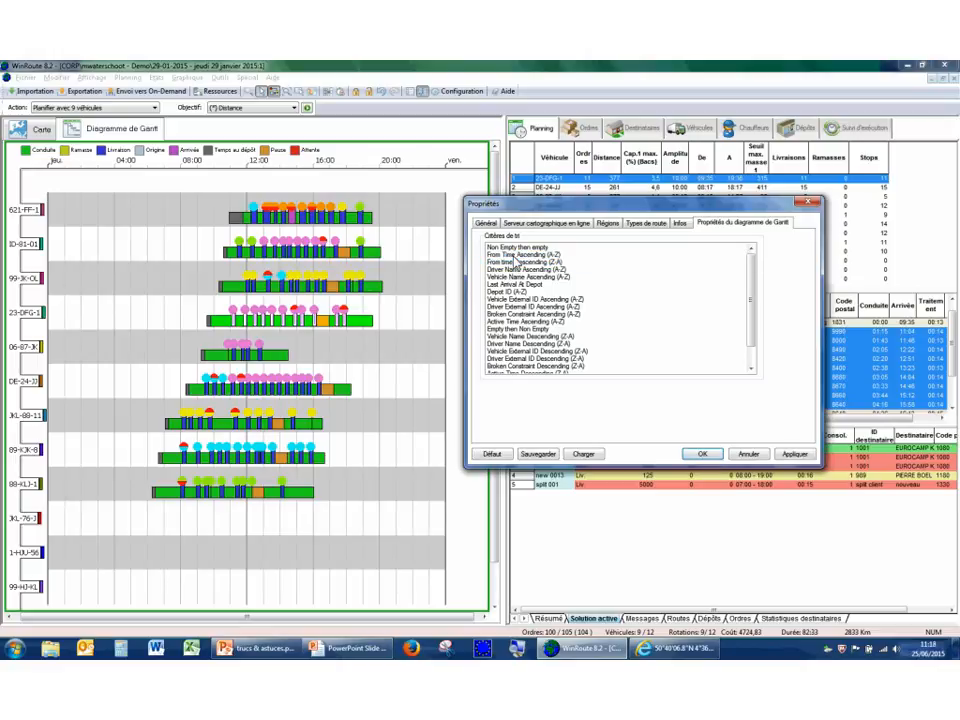
click(794, 454)
click(703, 456)
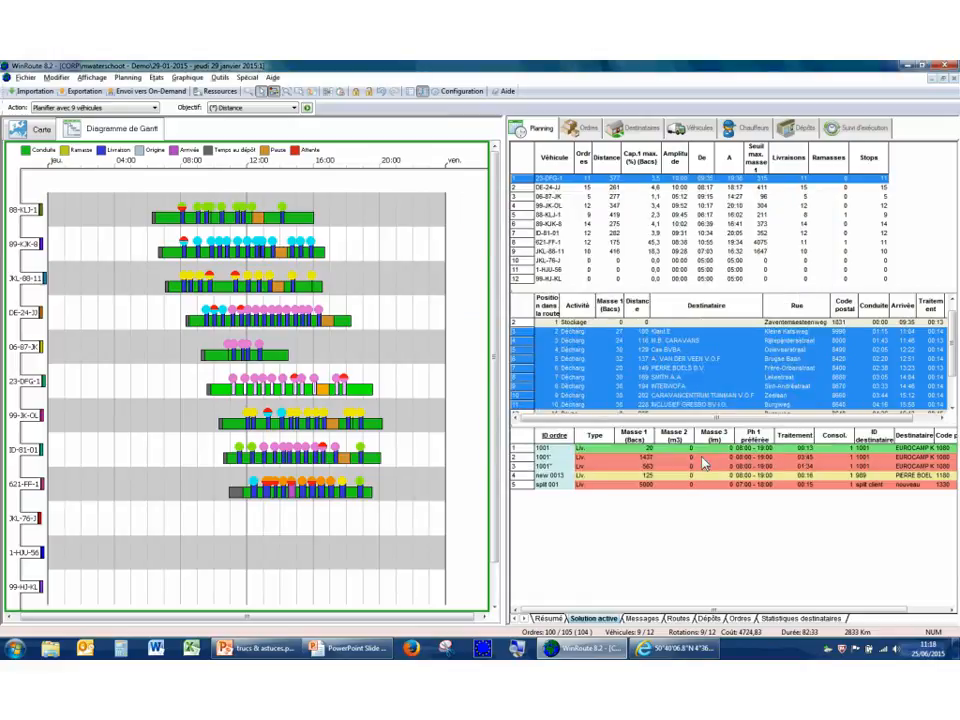
Reopen the Gantt sort criteria, place Vehicle Name Descending (Z-A) directly below Non Empty then empty, and accept the change.
right_click(403, 313)
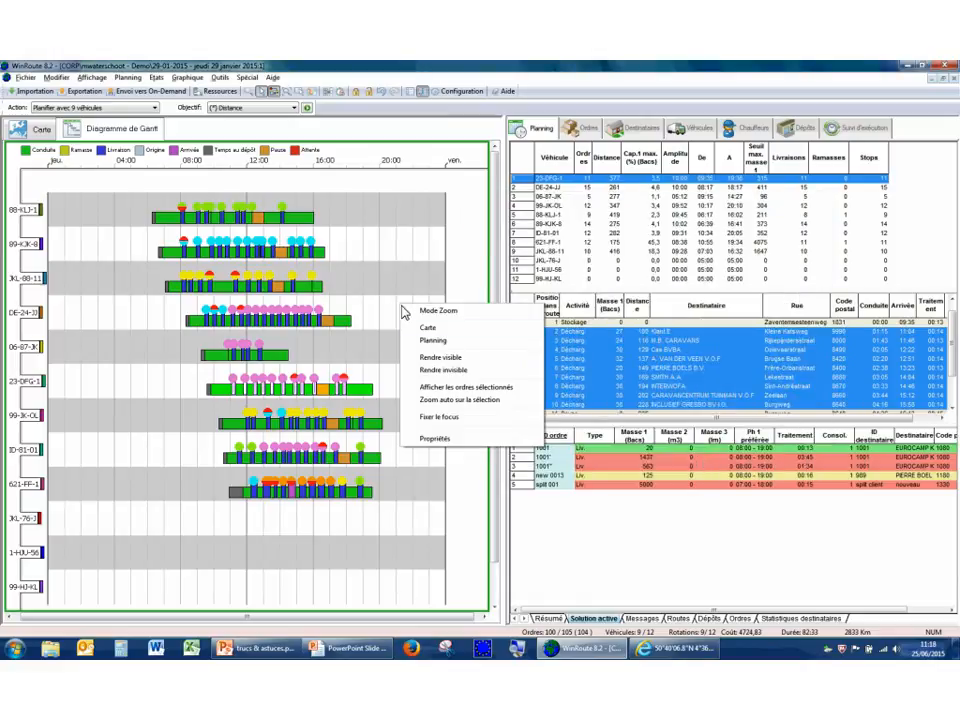
click(452, 438)
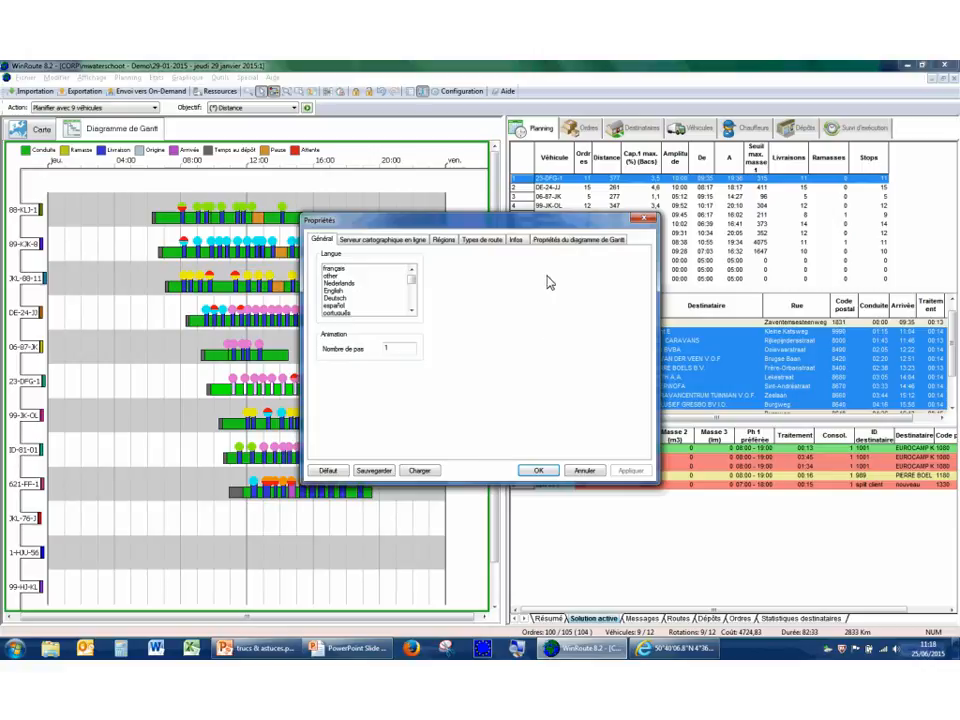
click(564, 246)
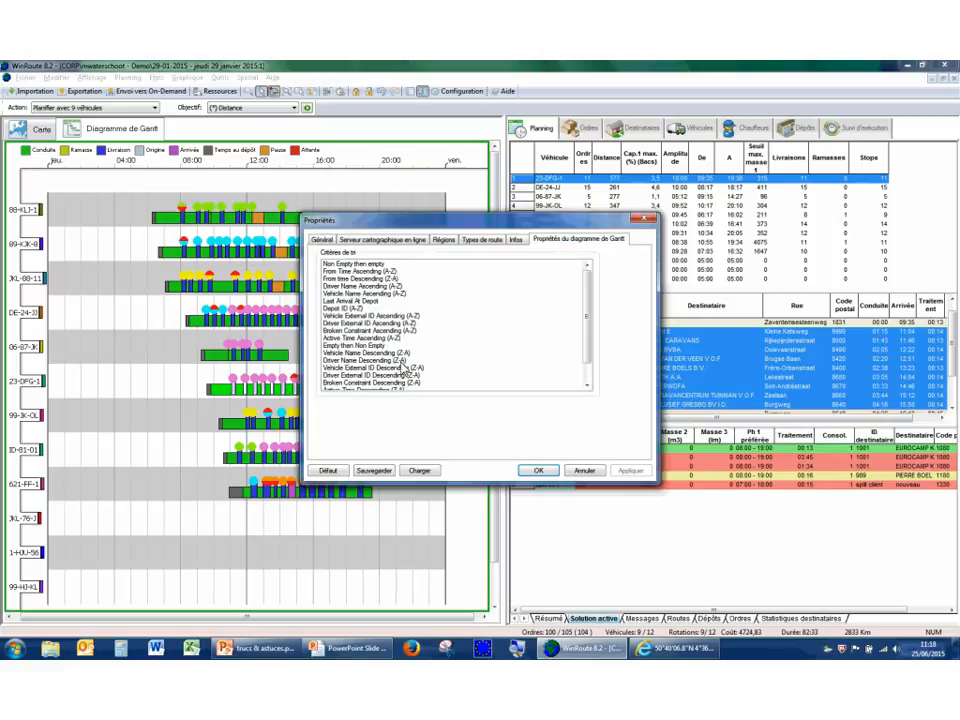
click(364, 354)
drag(364, 354, 378, 272)
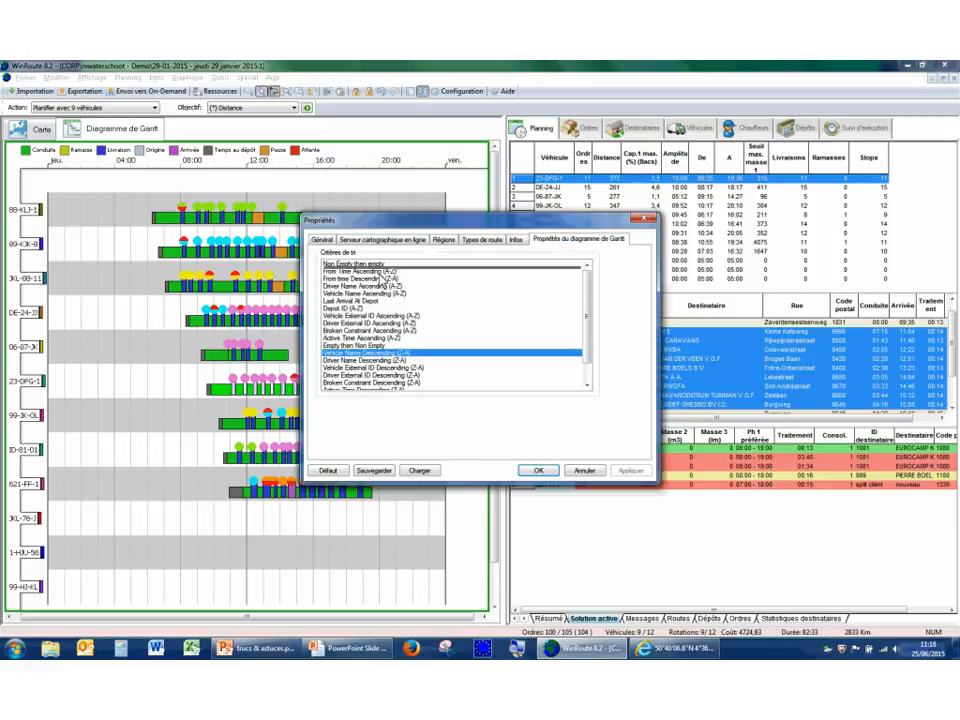
click(621, 470)
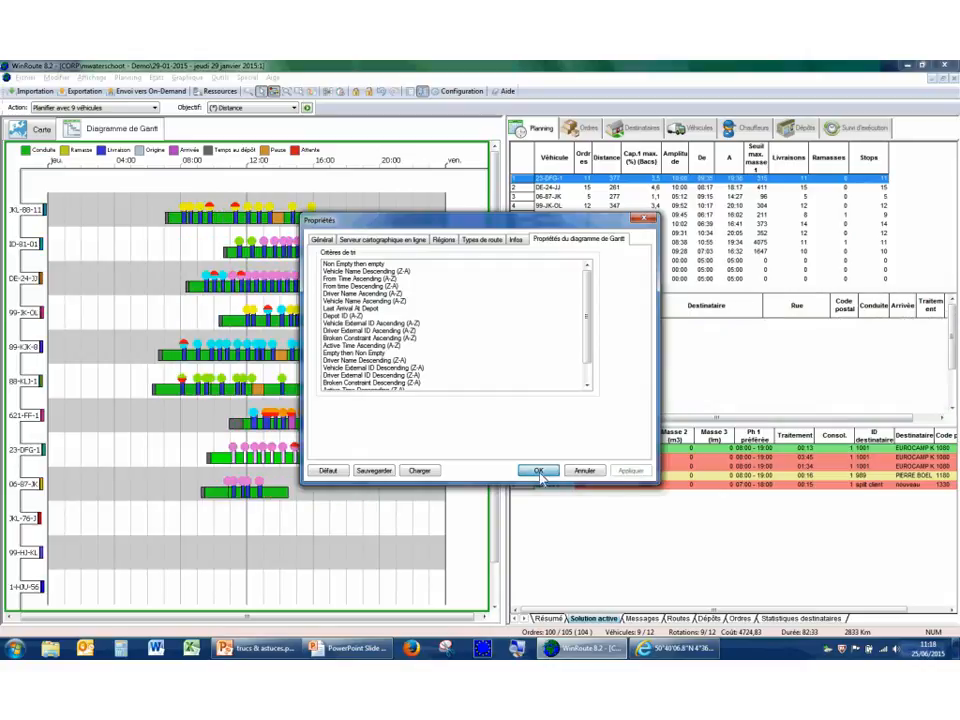
click(538, 471)
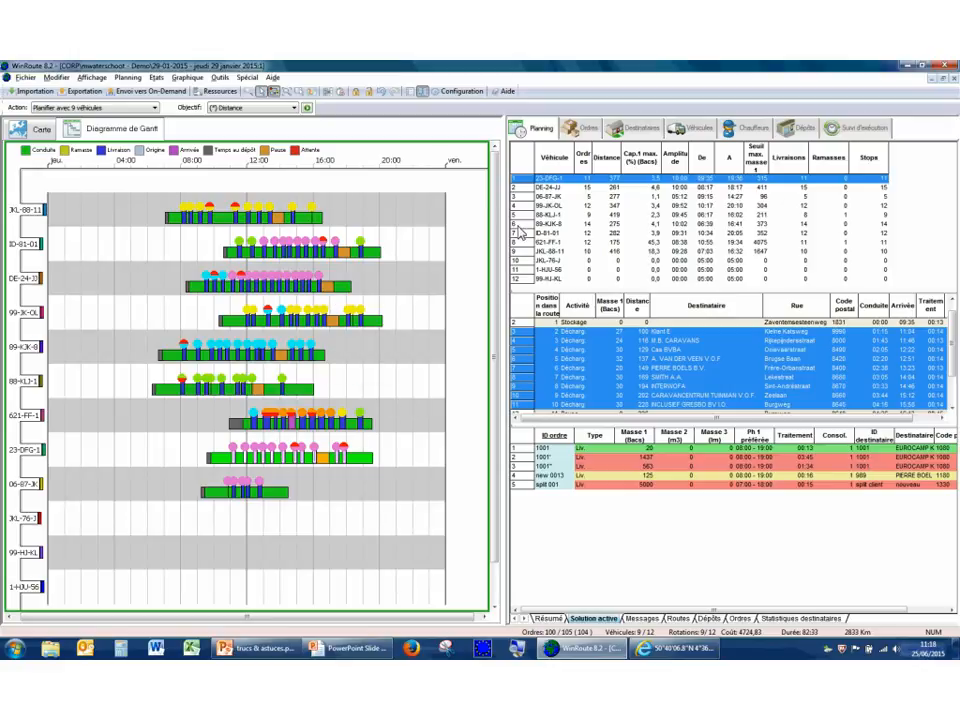
Show the general data of the seventh order in the list beside the map and widen the order pane.
click(588, 133)
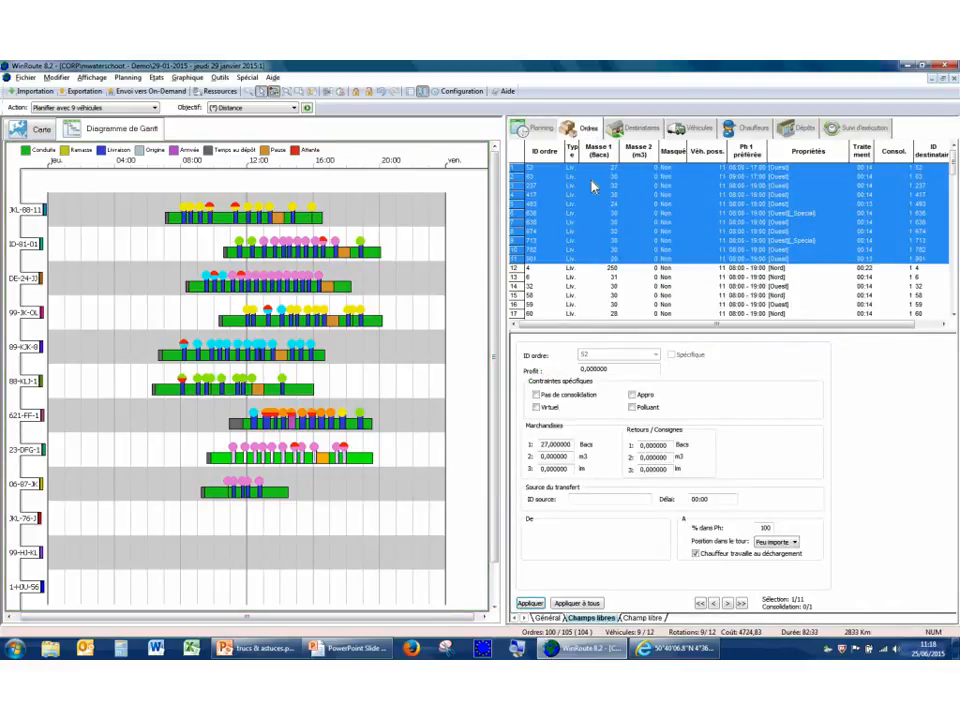
click(590, 222)
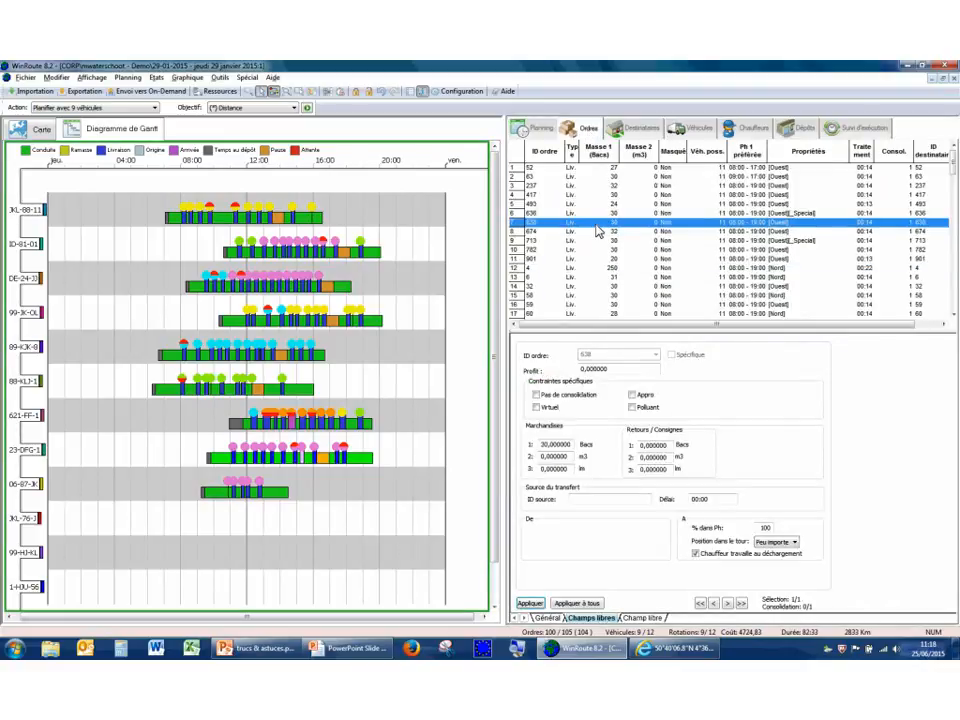
click(547, 617)
click(35, 128)
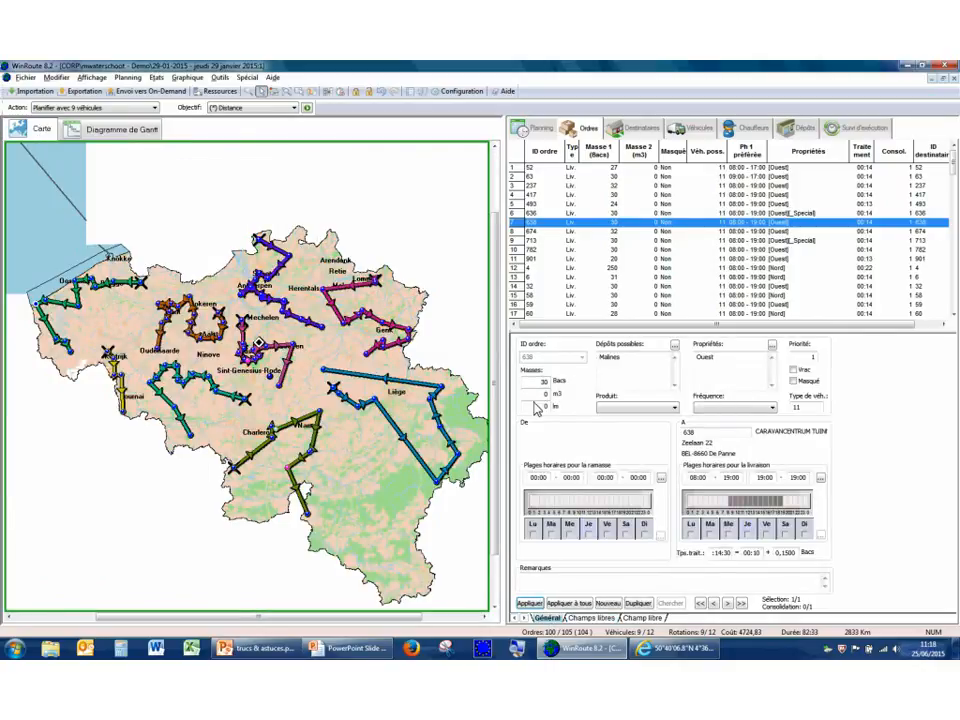
drag(507, 365, 452, 370)
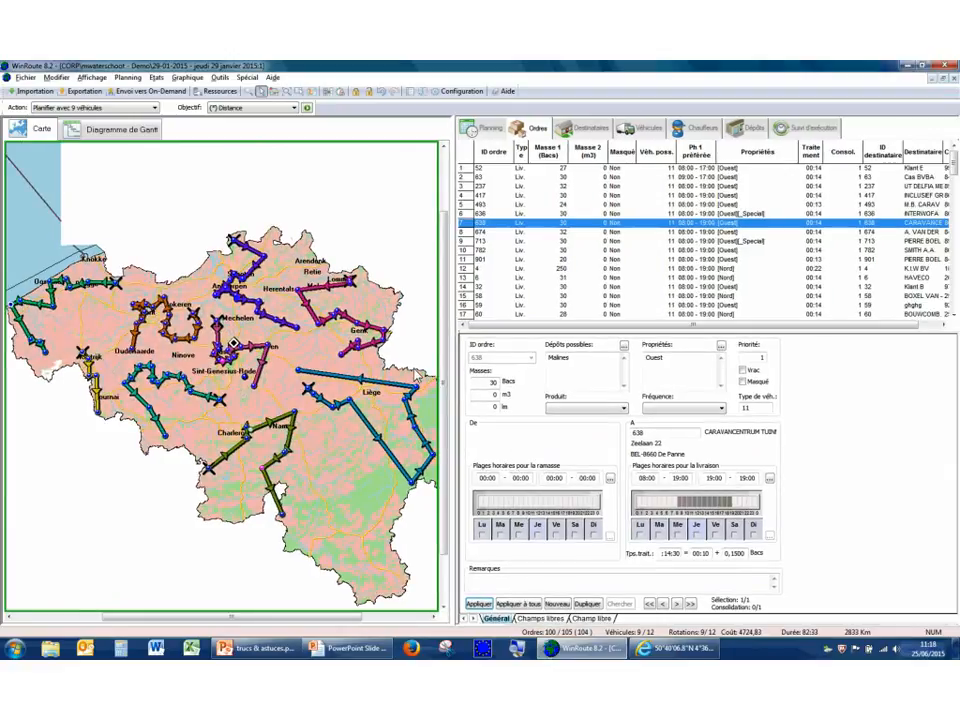
Clear the order form and create a new order with its own order ID for an existing delivery recipient.
click(311, 356)
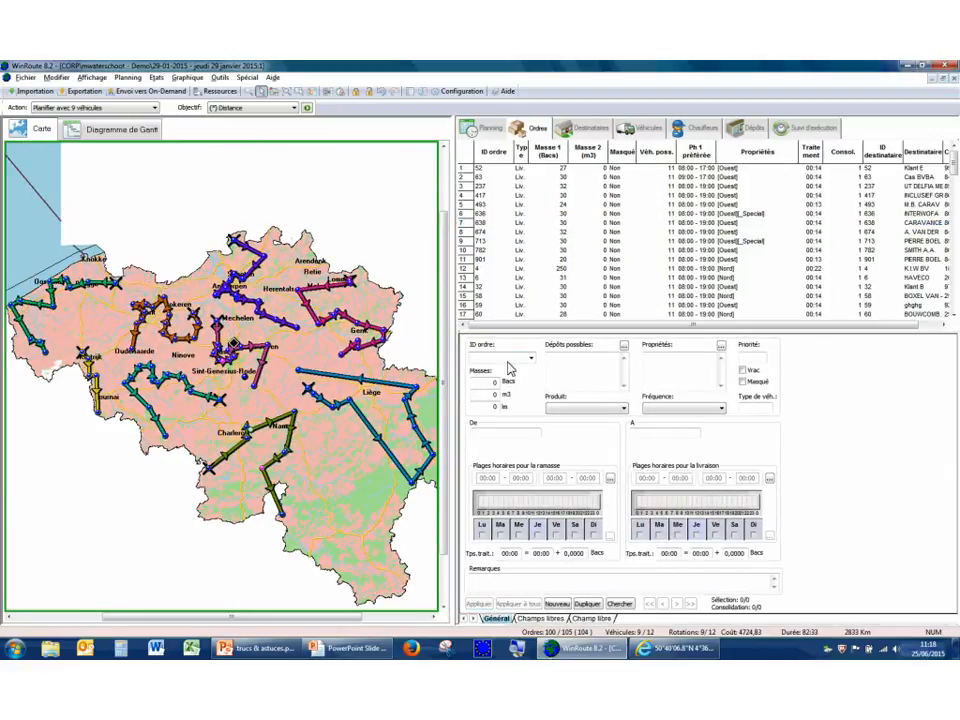
click(506, 362)
text(new 0012)
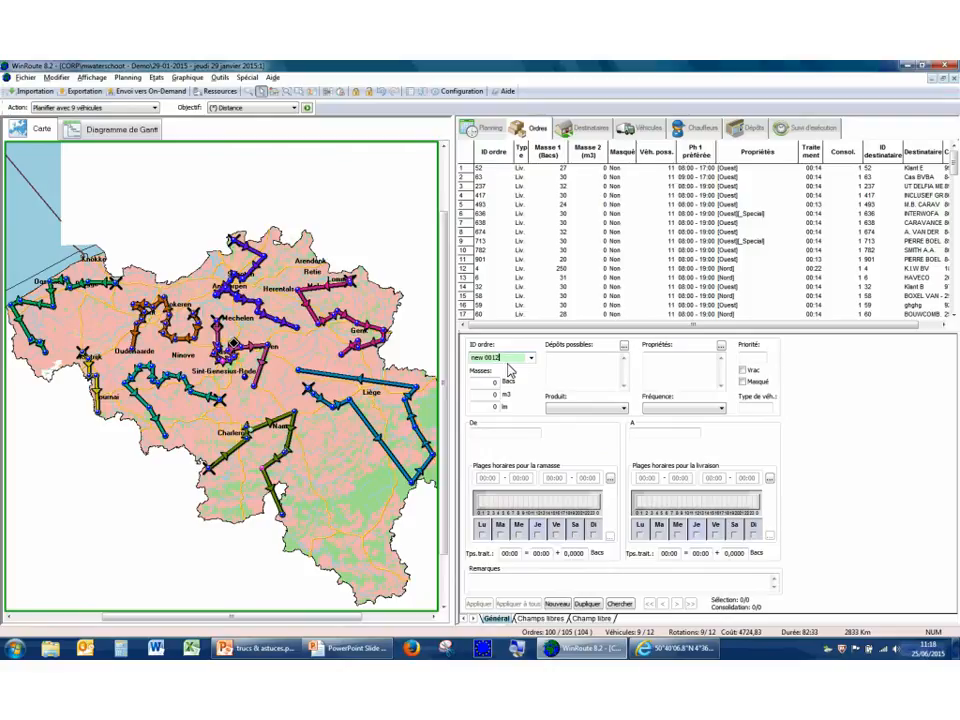
click(638, 438)
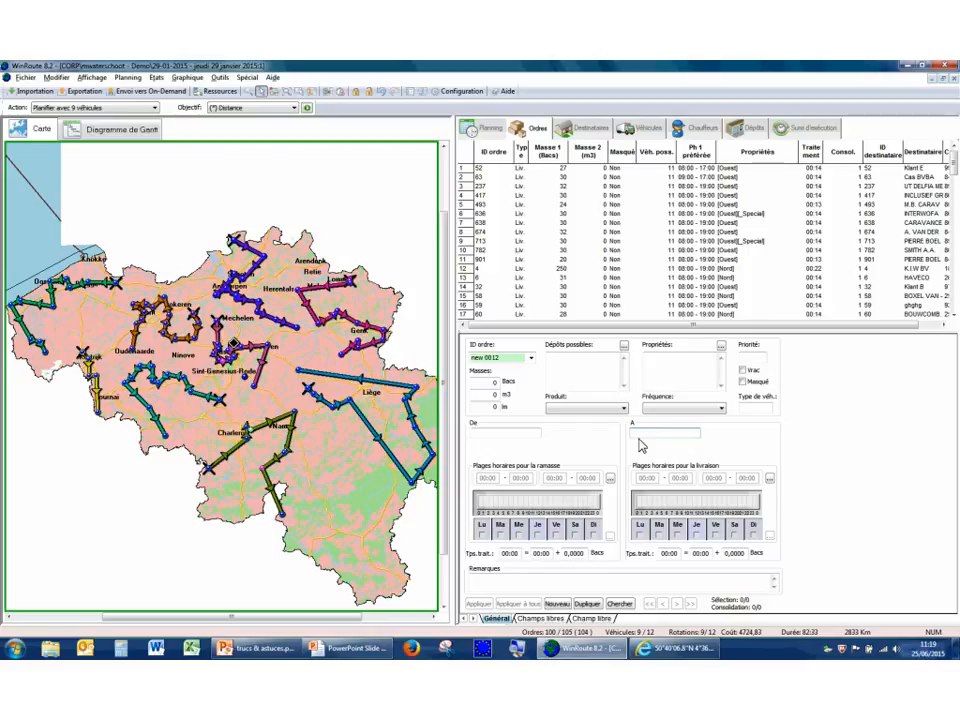
click(639, 438)
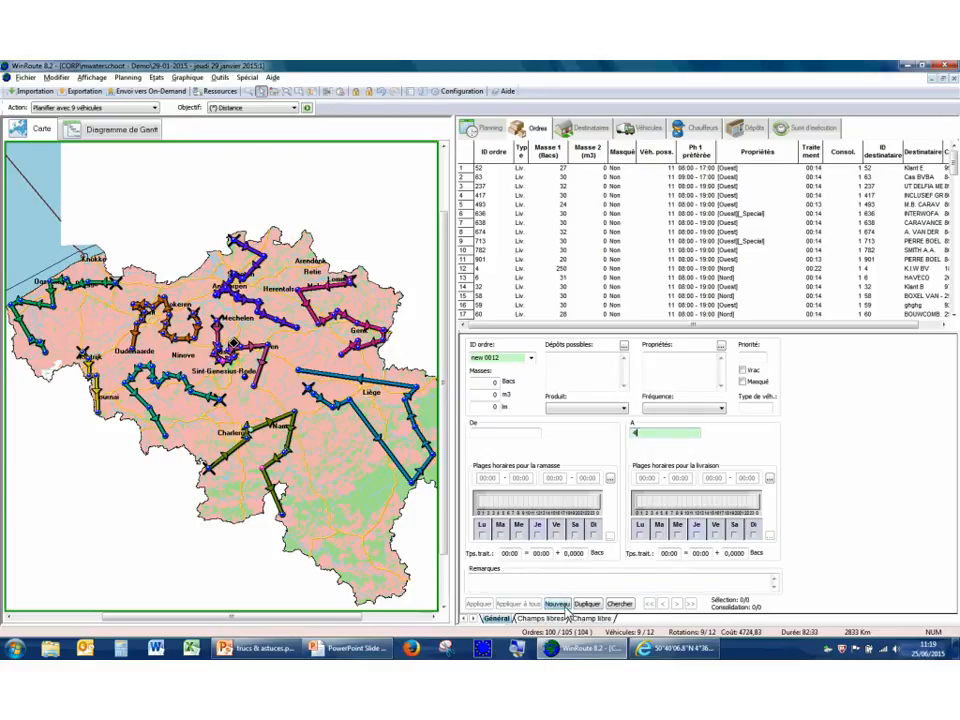
click(563, 606)
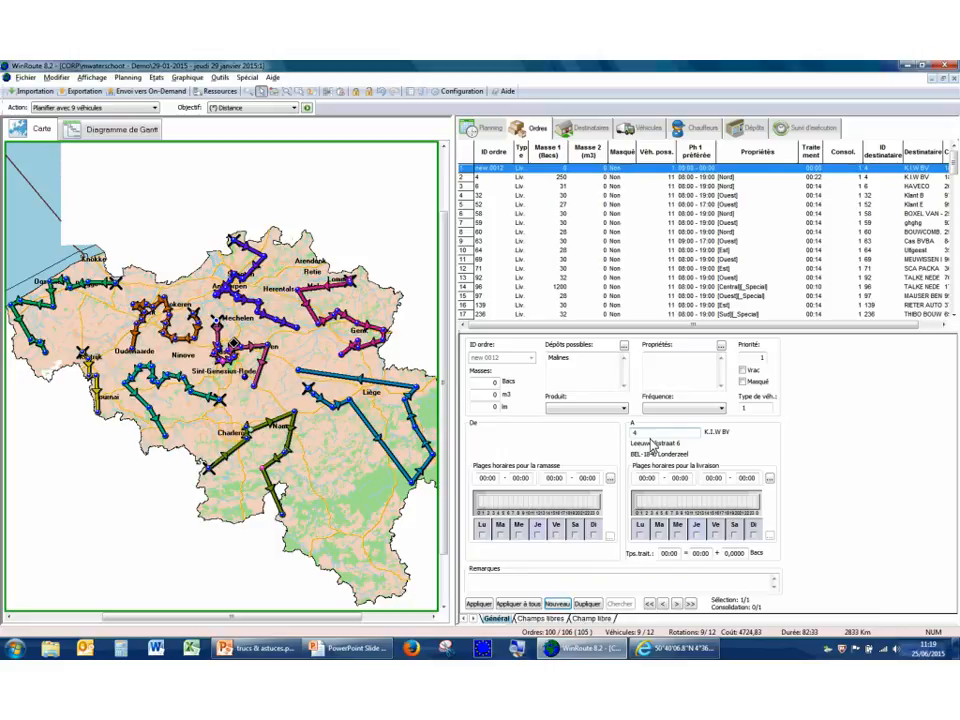
Create another order with a new order ID and a delivery recipient ID that does not exist yet, acknowledging the notice.
click(335, 435)
click(511, 358)
text(new)
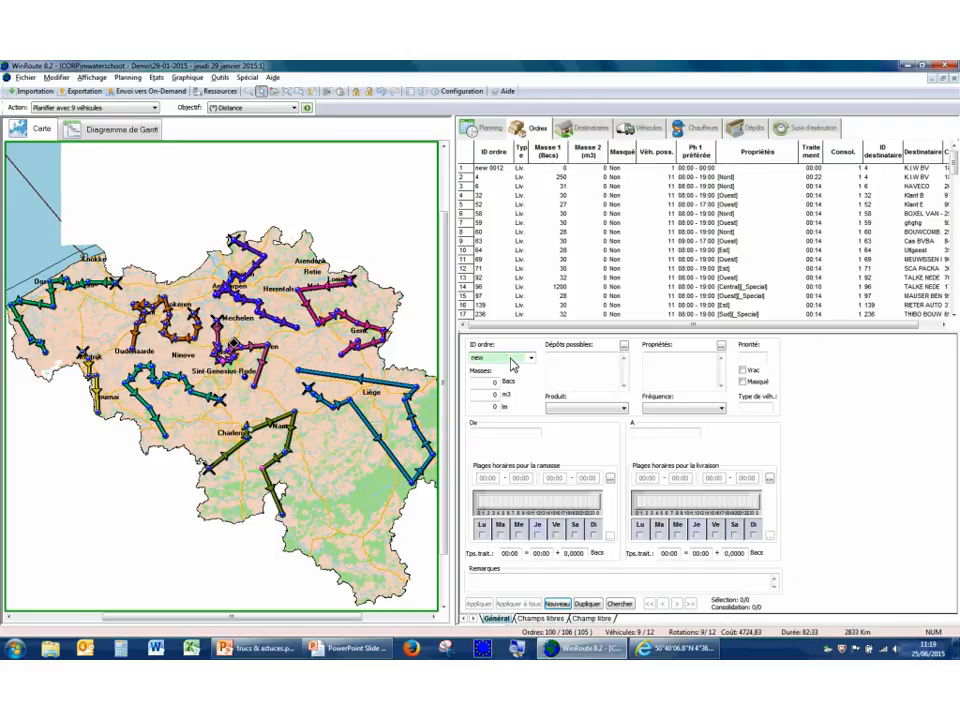
text( 0125)
click(638, 435)
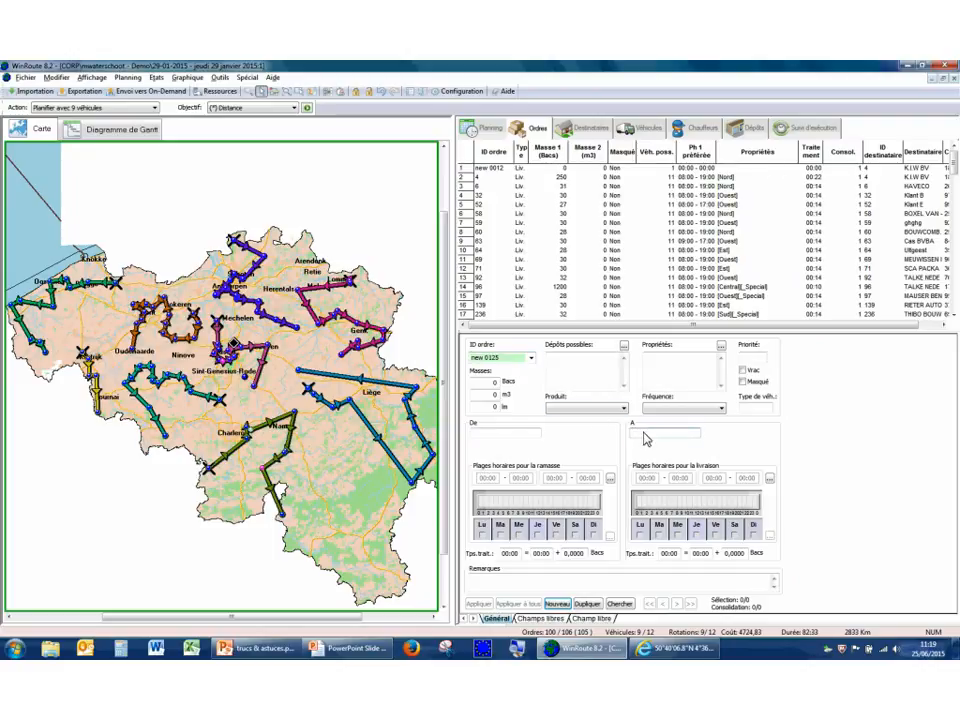
text(newddddd)
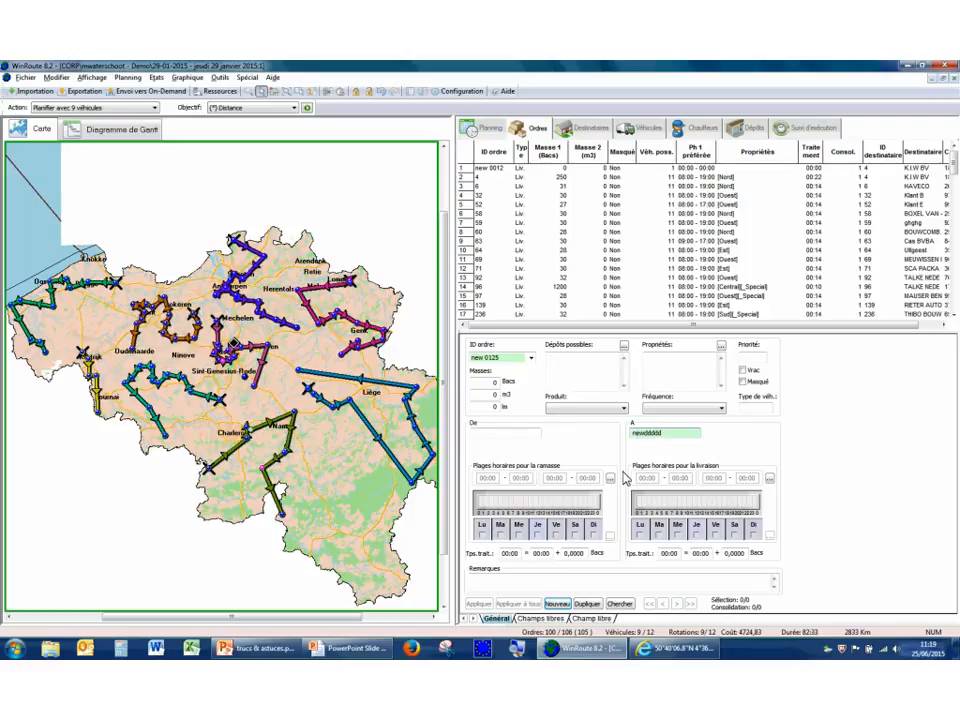
click(564, 608)
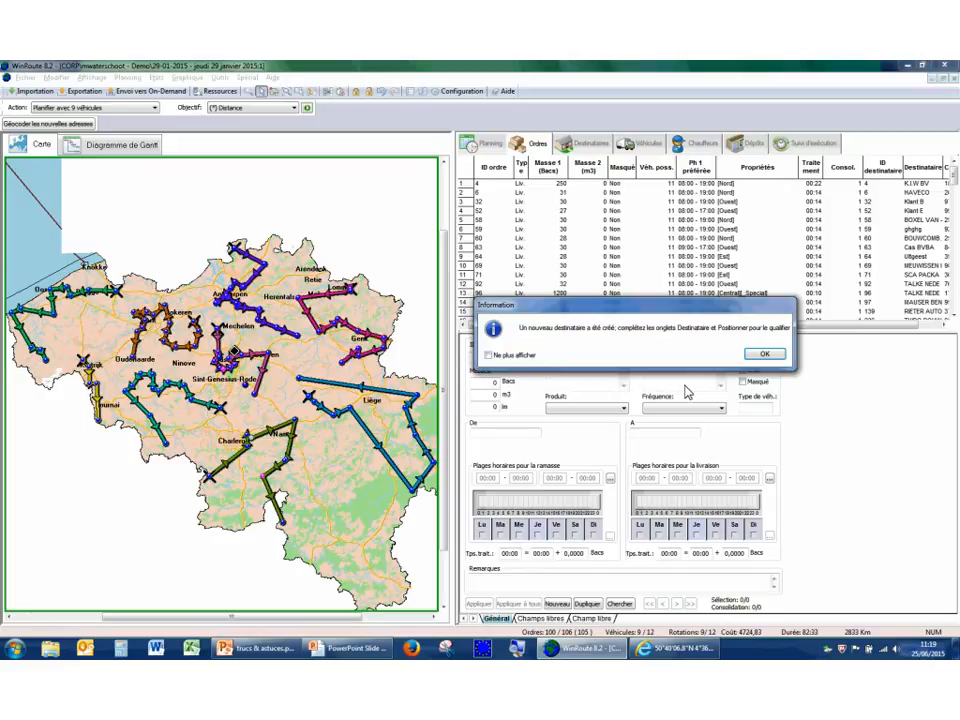
click(764, 356)
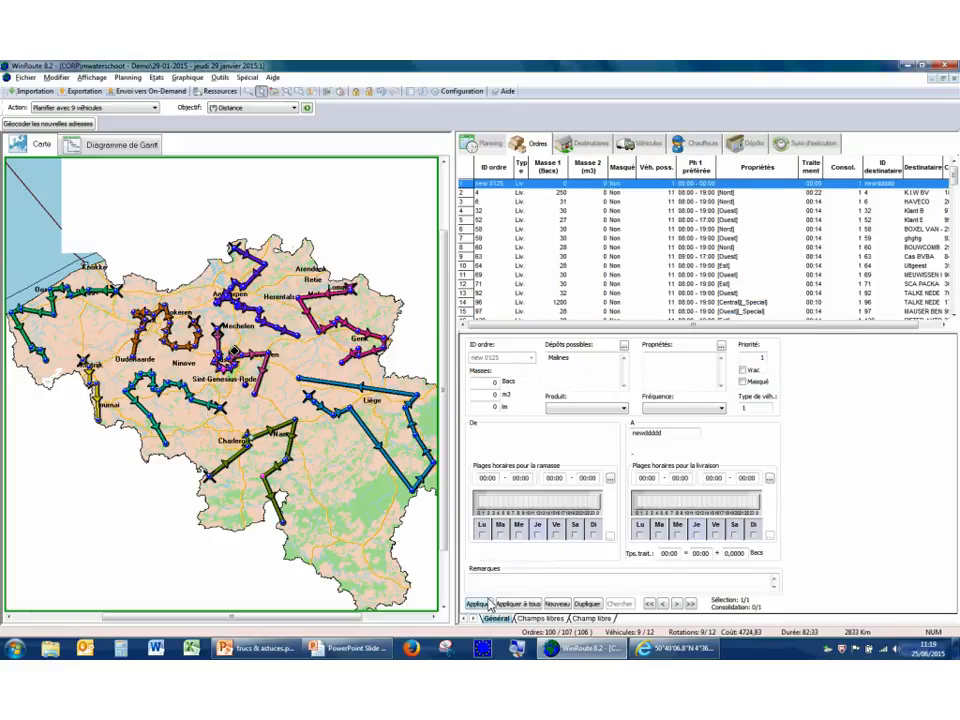
Position the new recipient on the map between Leuven and Liège and assign it the first proposed street address in Hannut.
click(589, 145)
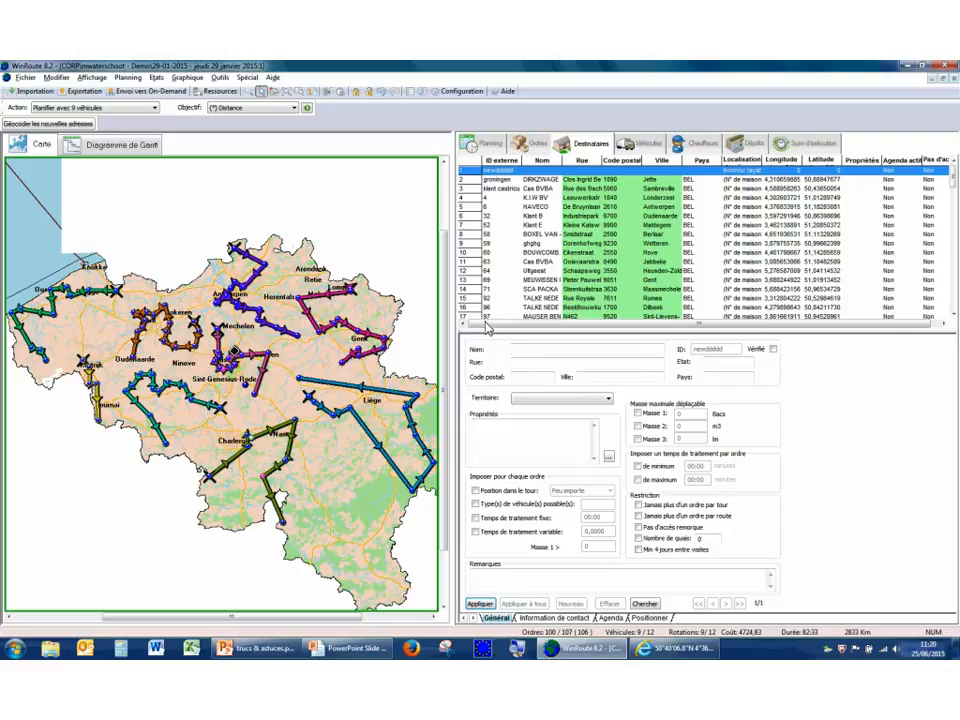
click(655, 620)
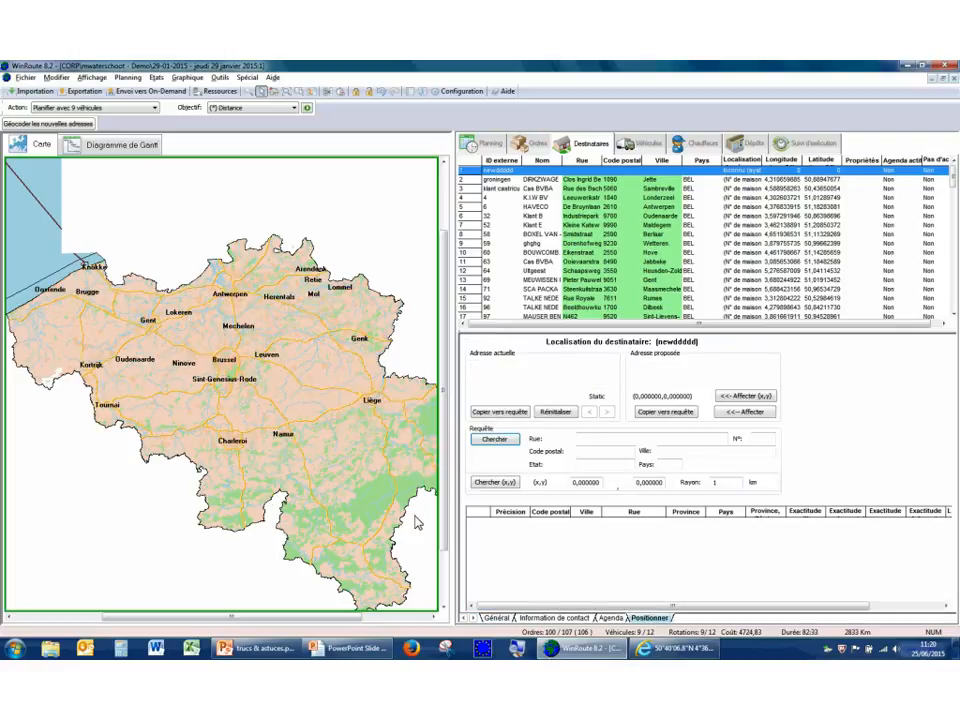
click(322, 401)
click(648, 533)
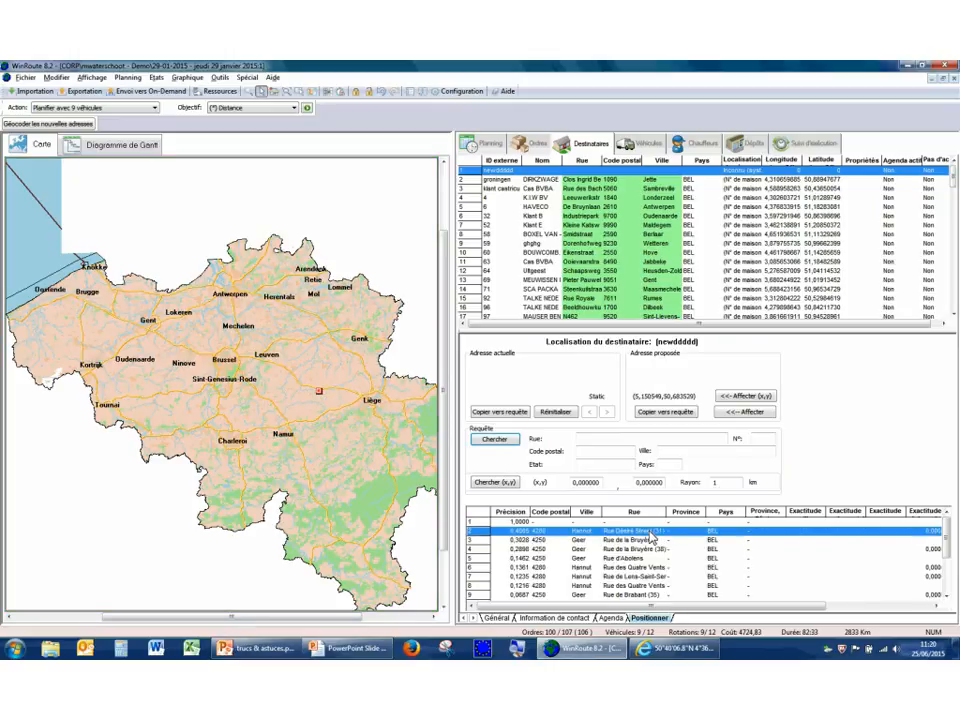
click(758, 414)
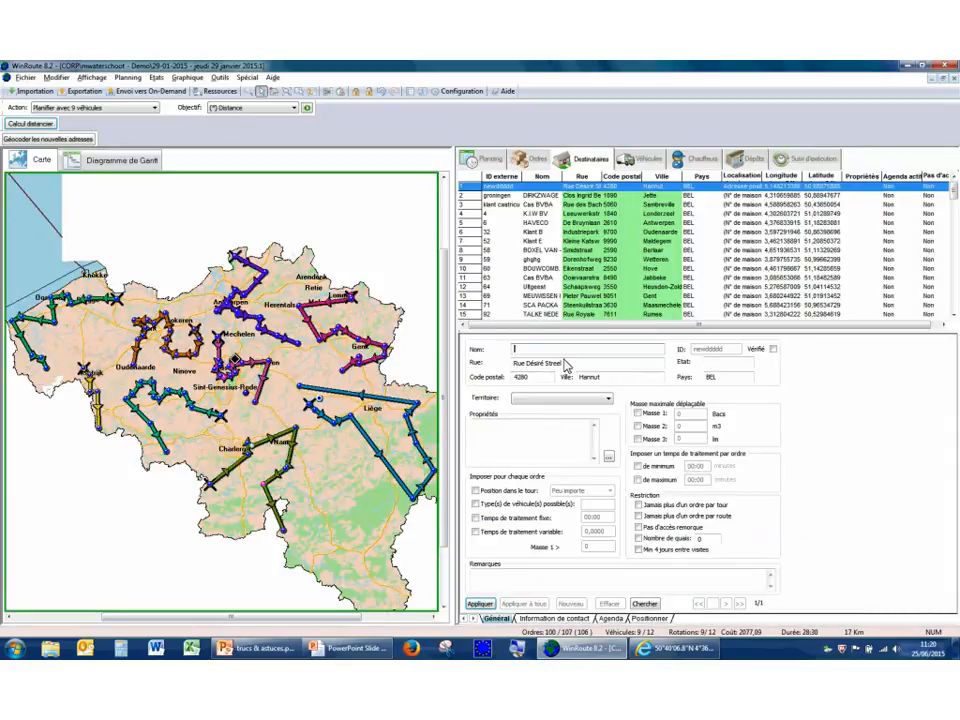
Name the new recipient "nouveau 12", save it, and return to the order list with no order selected.
text(R)
text(ouveau)
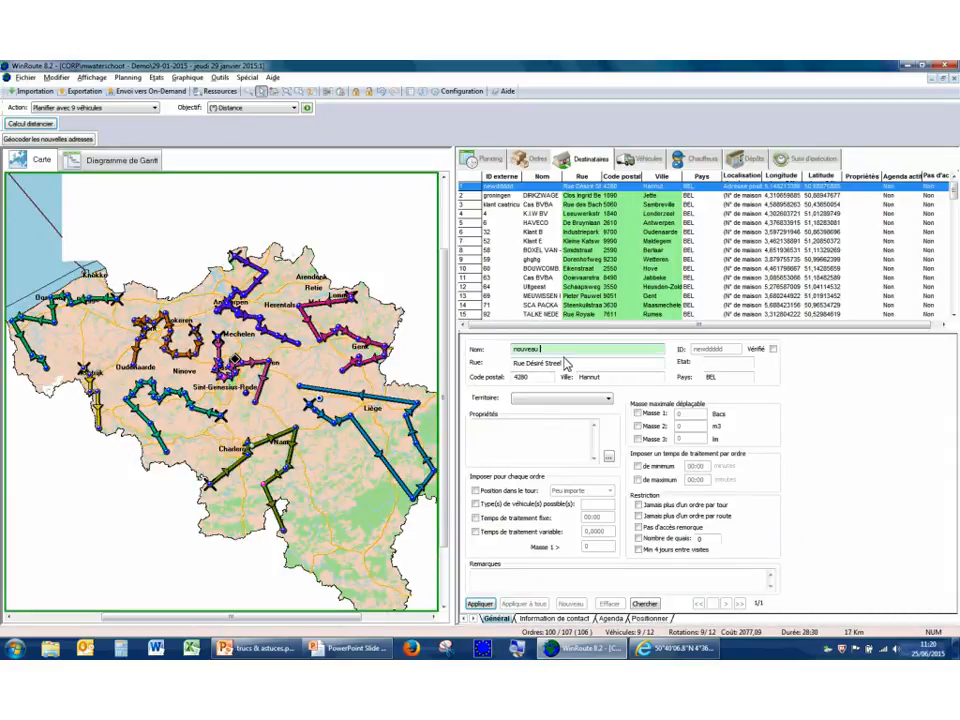
text( 12)
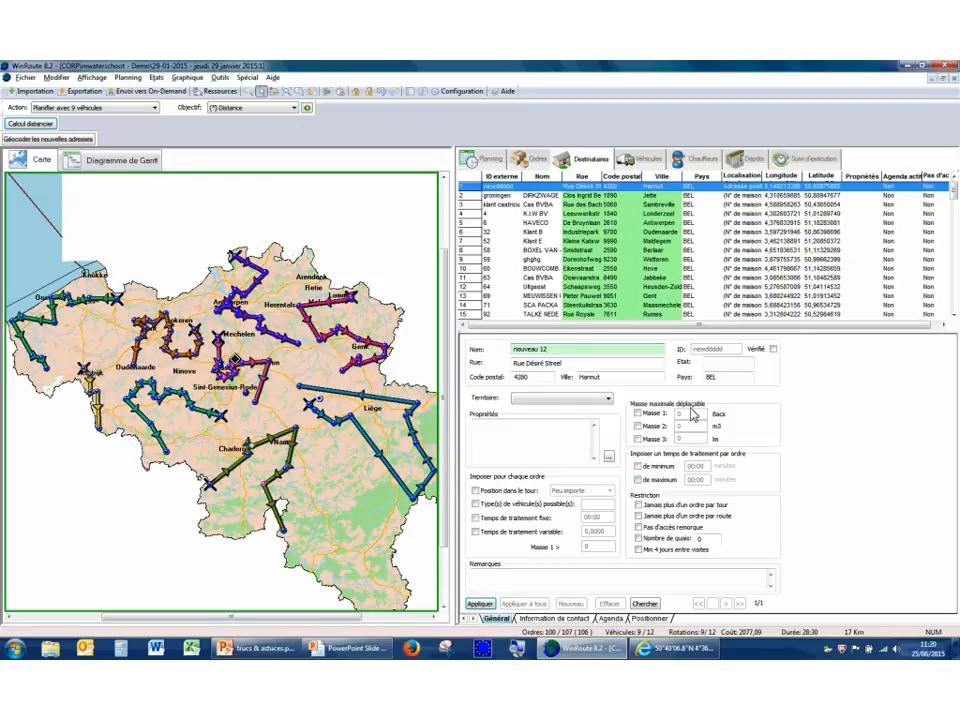
click(482, 604)
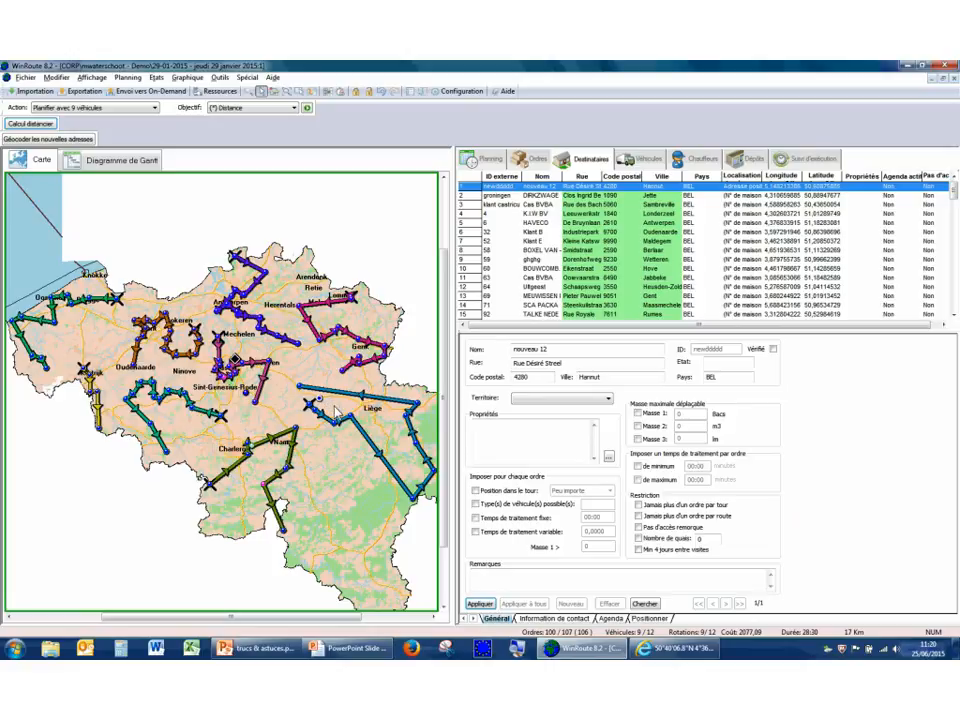
click(540, 162)
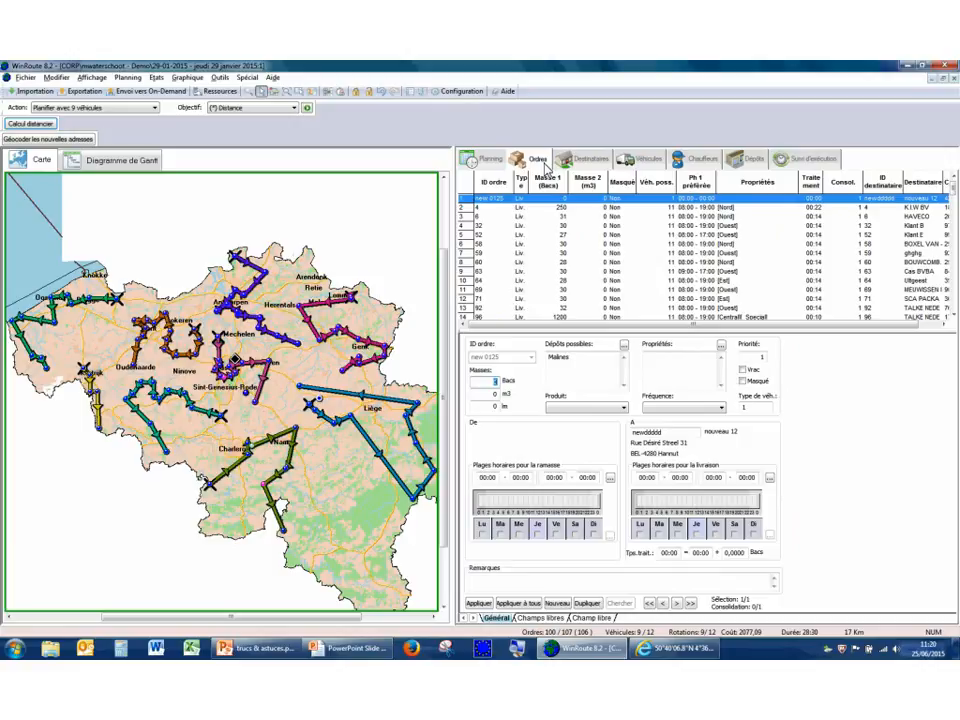
click(347, 487)
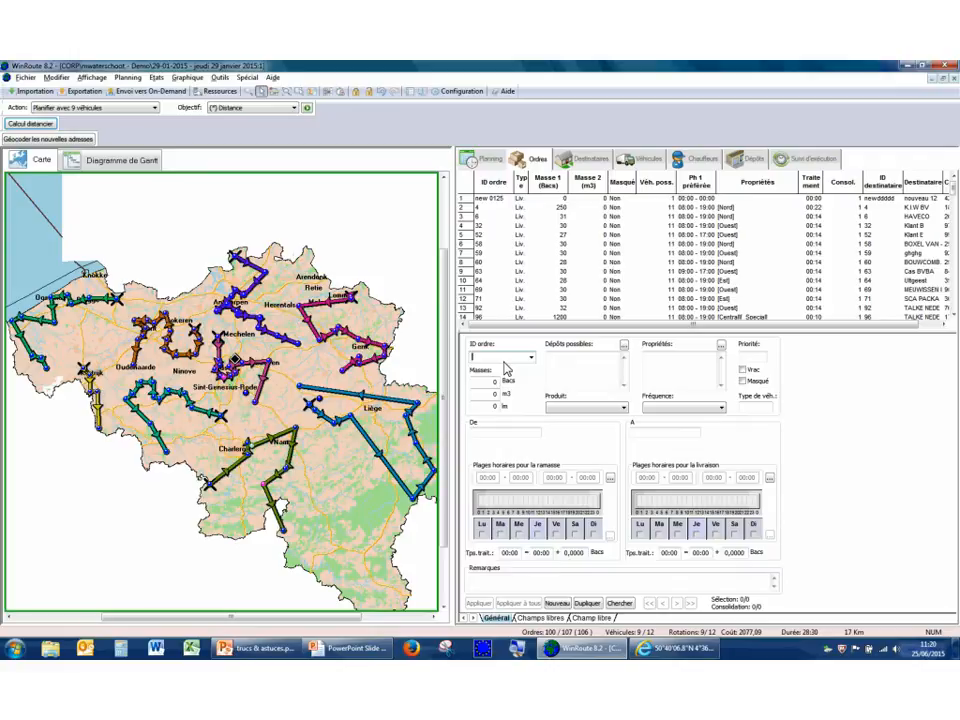
Duplicate the HAVECO order for Antwerpen under a new order ID.
click(503, 217)
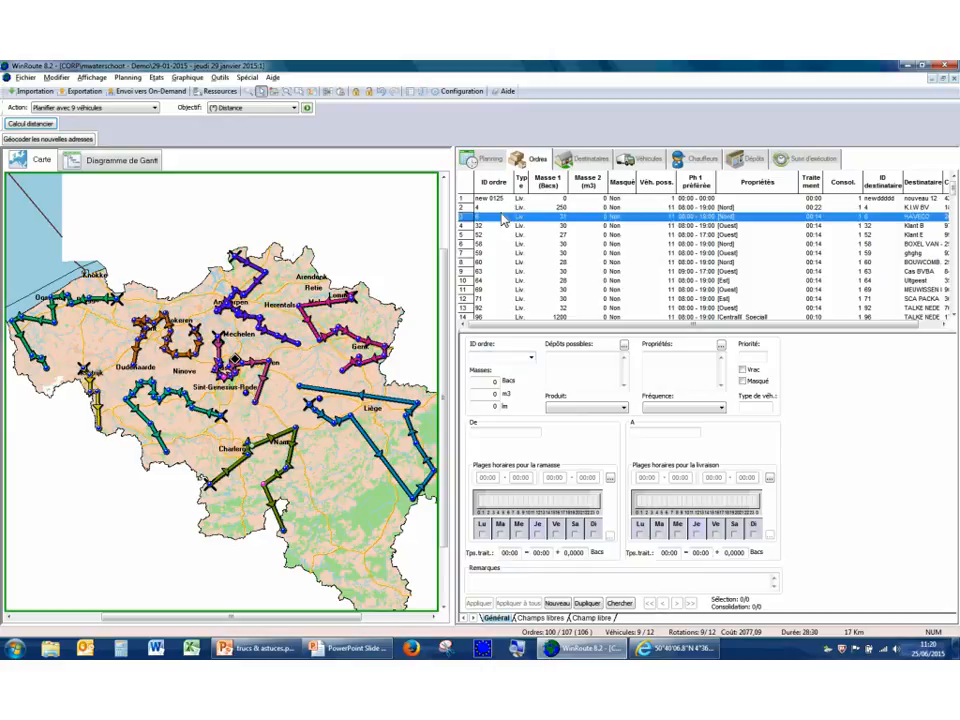
click(587, 604)
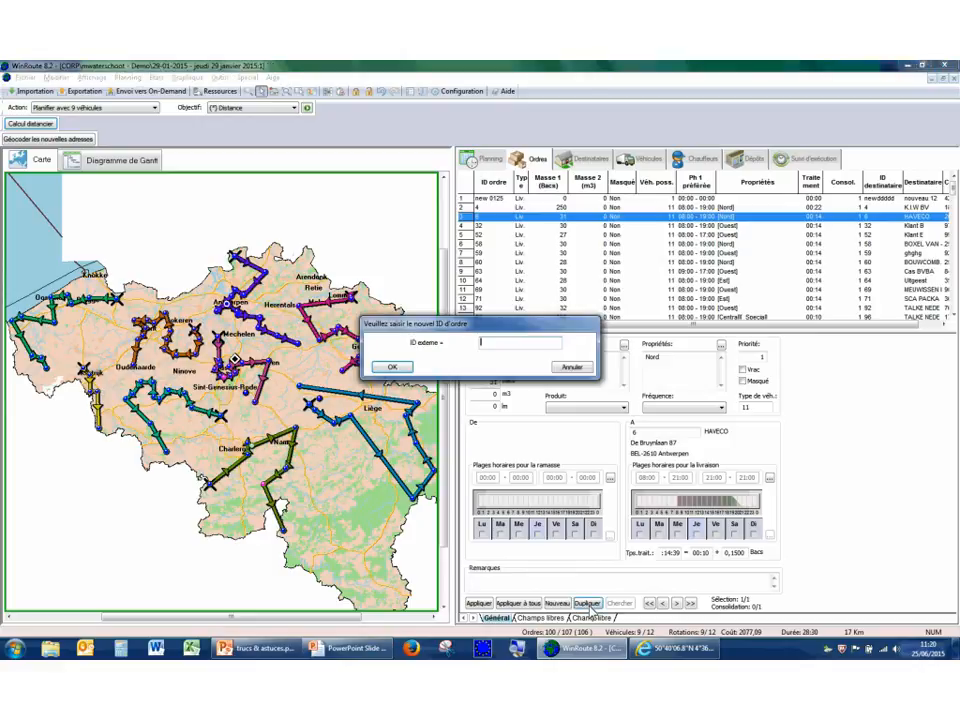
drag(524, 326, 865, 263)
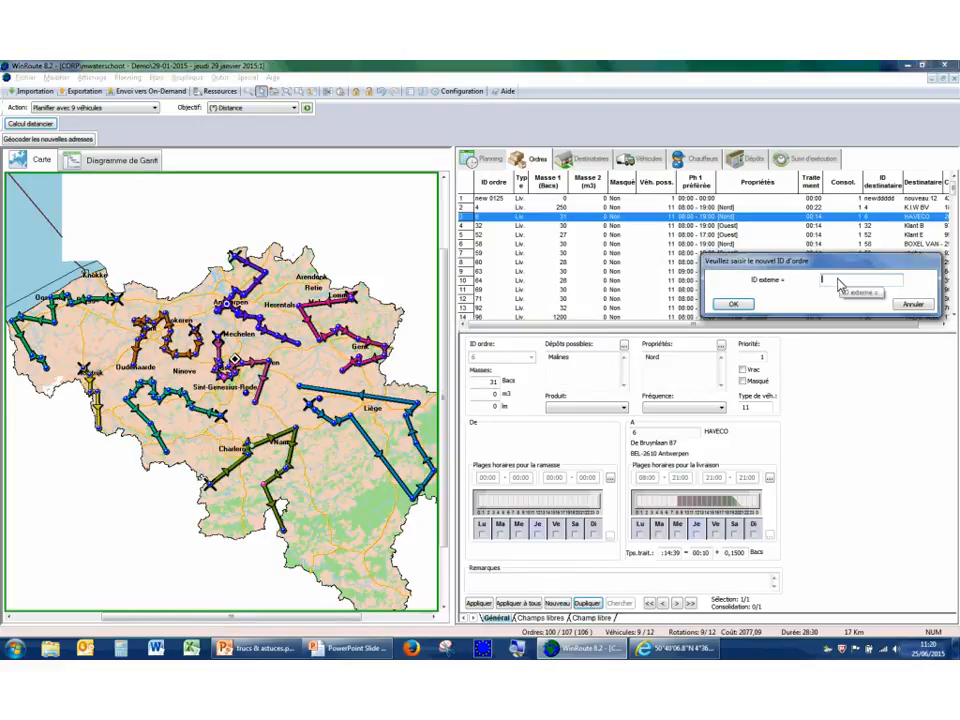
text(duplic)
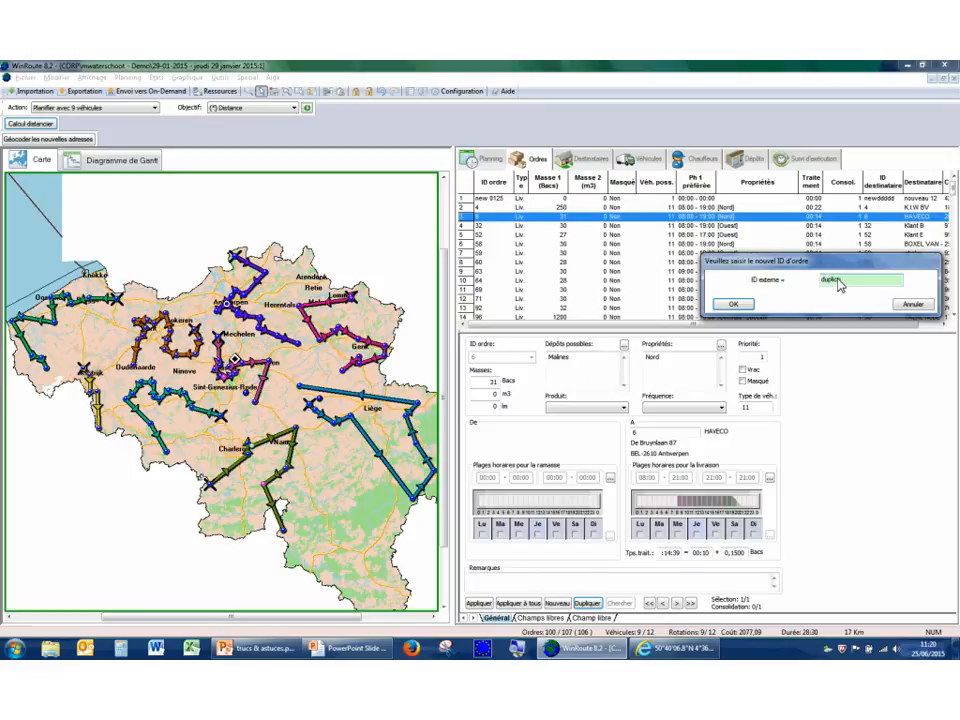
text(ata)
text( 25)
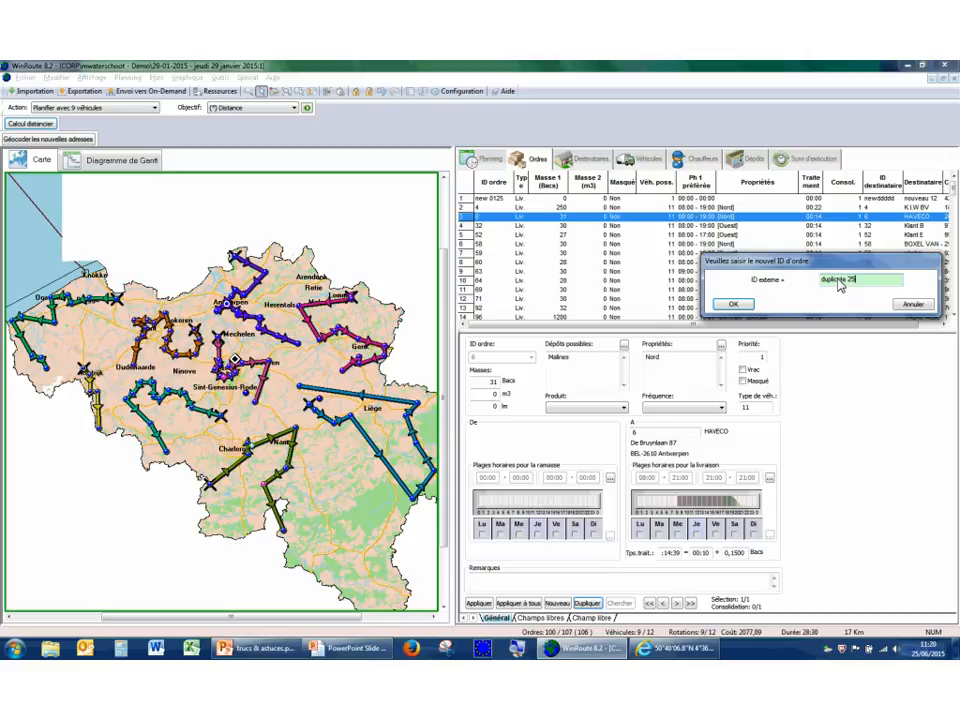
click(735, 307)
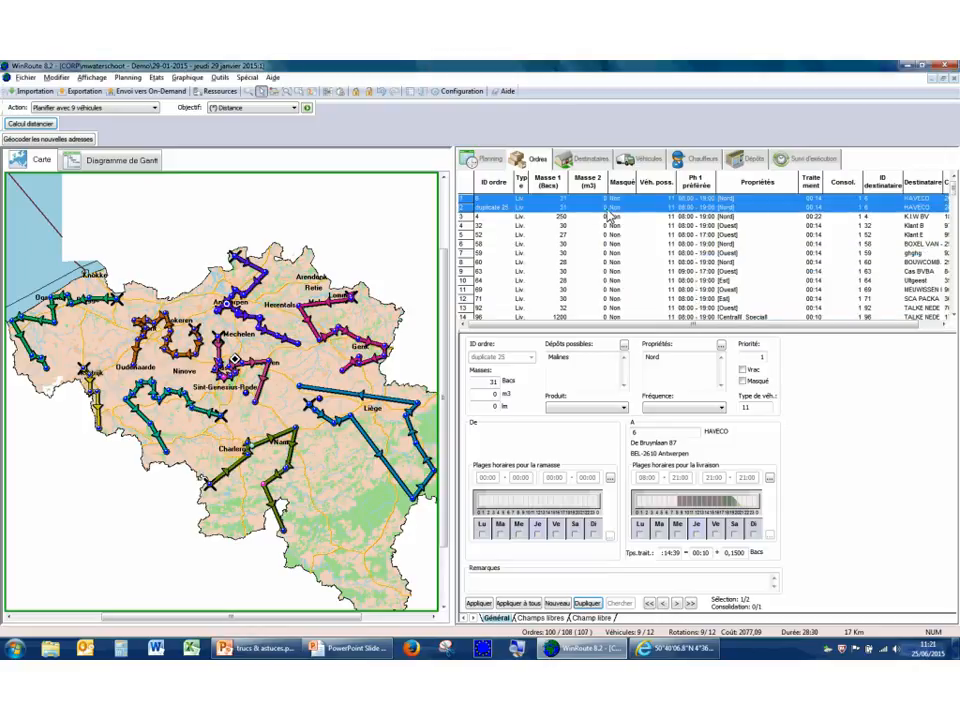
Set the first mass of the duplicated HAVECO order to 50 Bacs and apply the change.
click(498, 208)
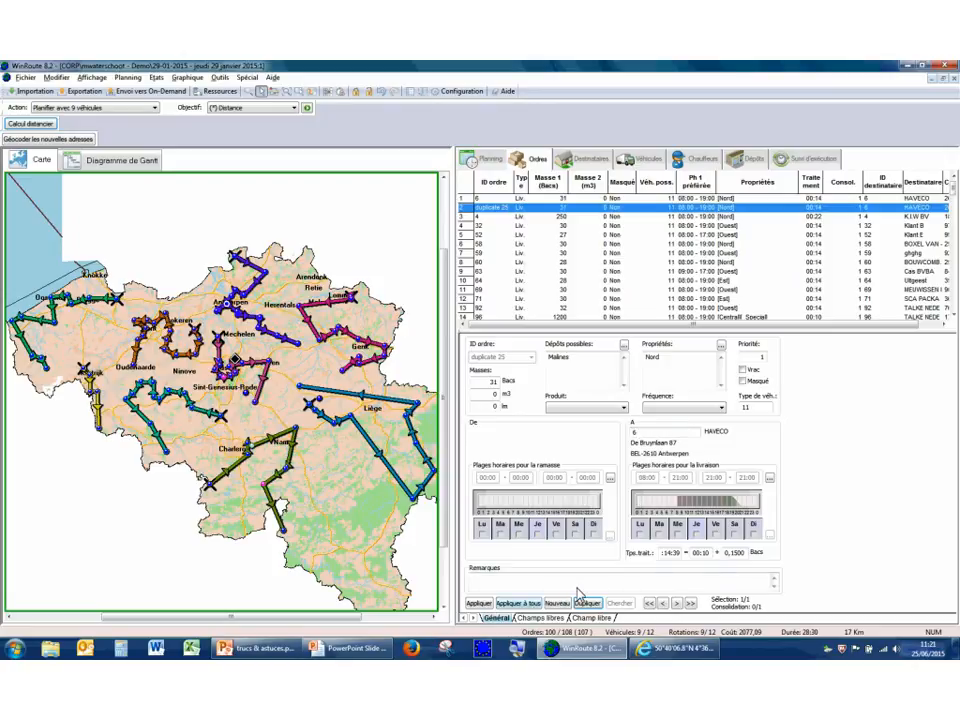
double_click(494, 382)
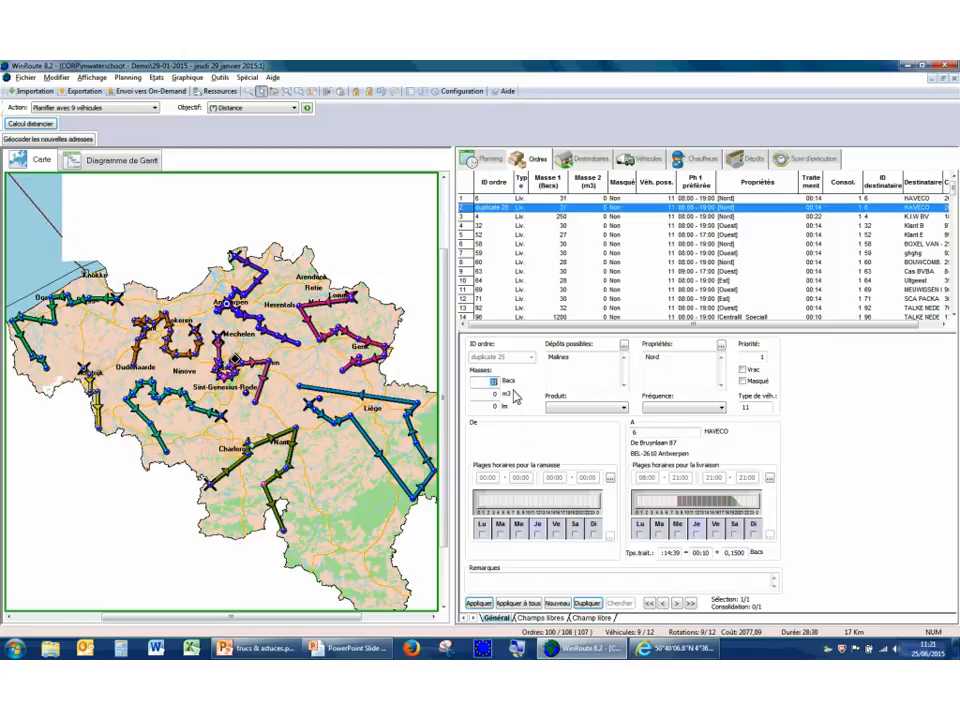
text(10)
key(Tab)
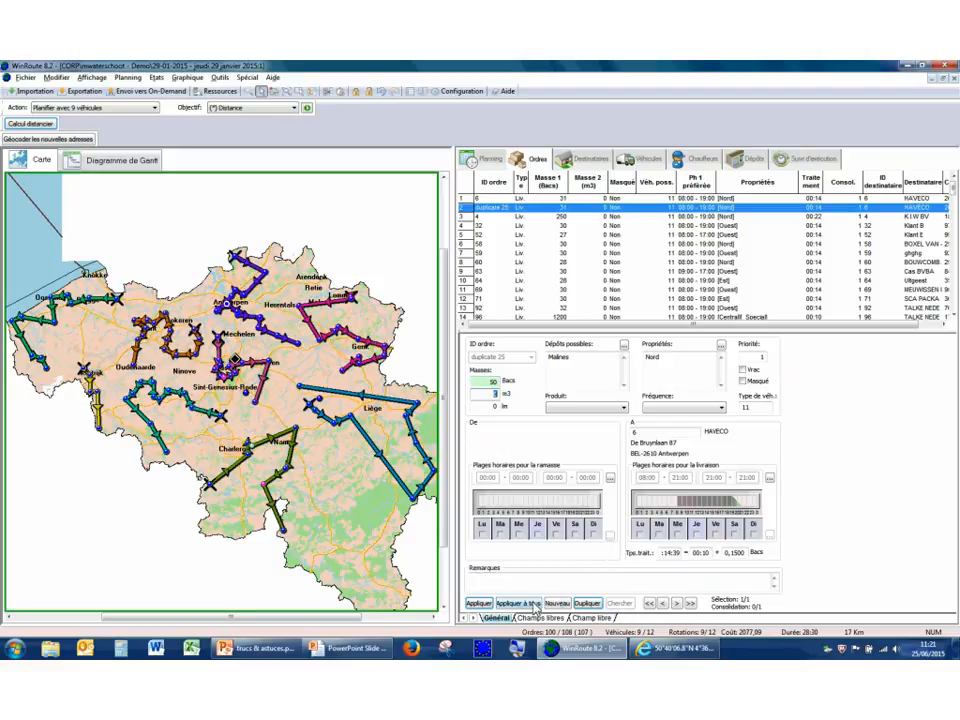
click(479, 603)
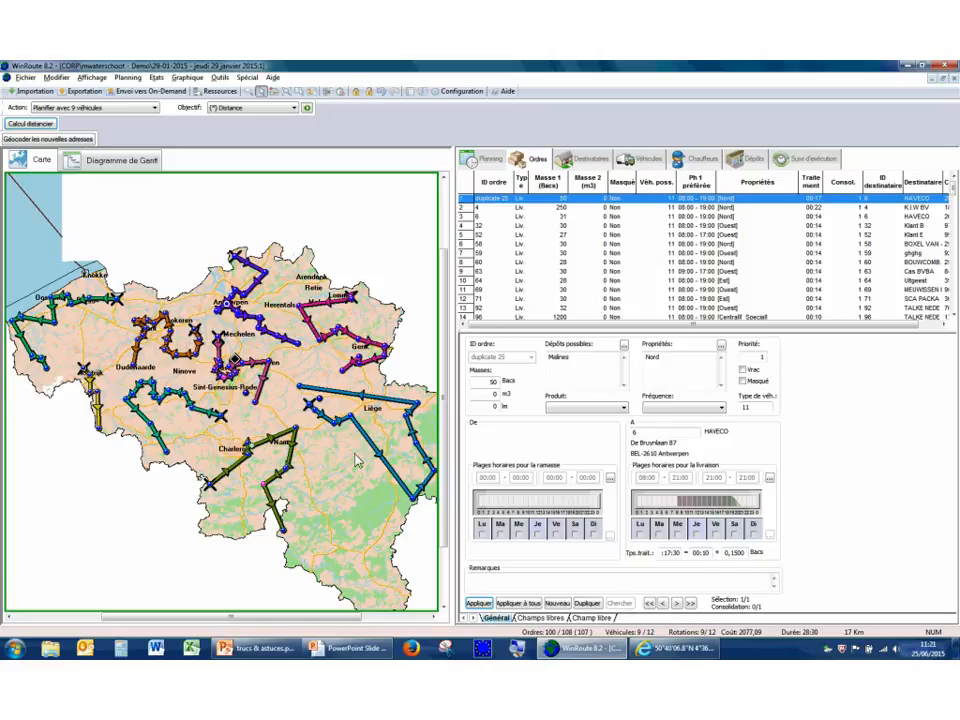
Insert the unplanned Rixensart order into the Leuven–Ottignies section of the route on the map, accept splitting it, and select its stop.
right_click(256, 320)
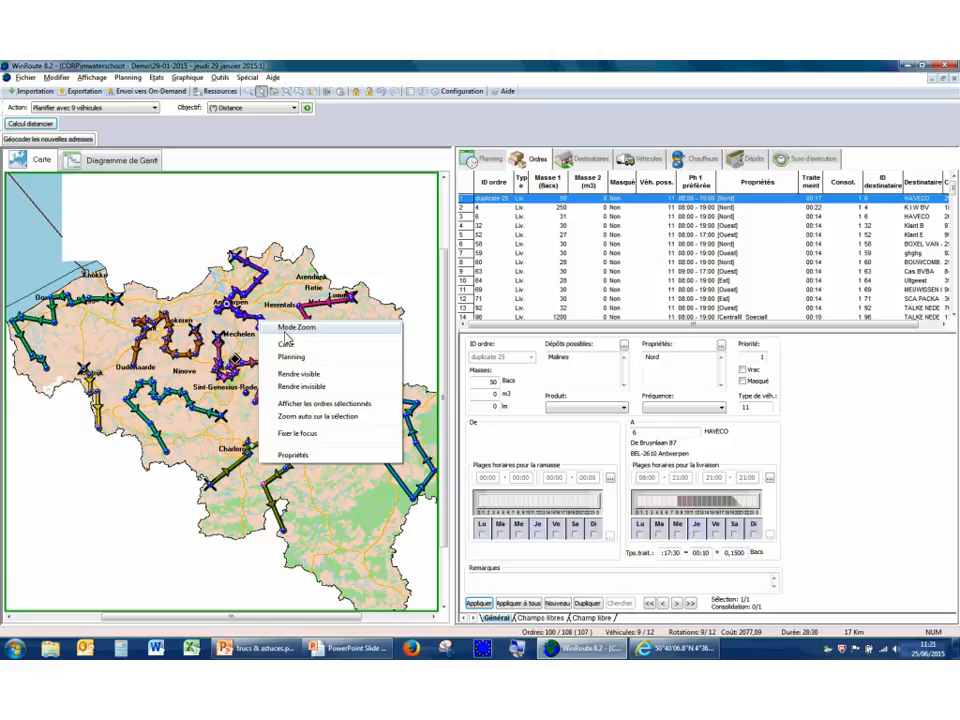
click(285, 329)
drag(166, 327, 335, 472)
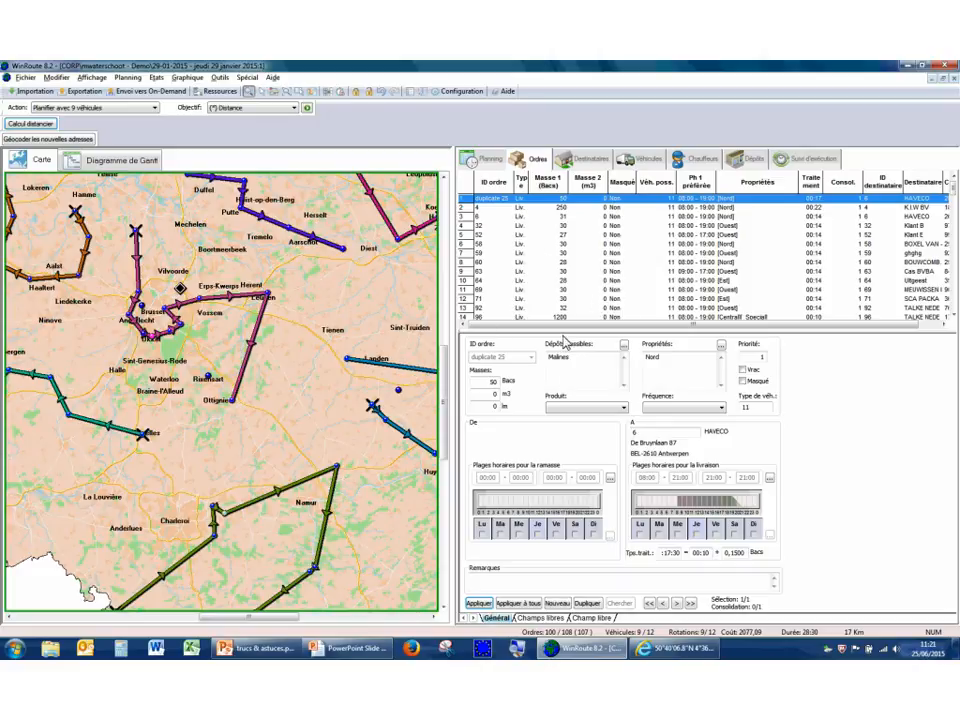
click(490, 160)
right_click(257, 362)
click(268, 370)
click(212, 380)
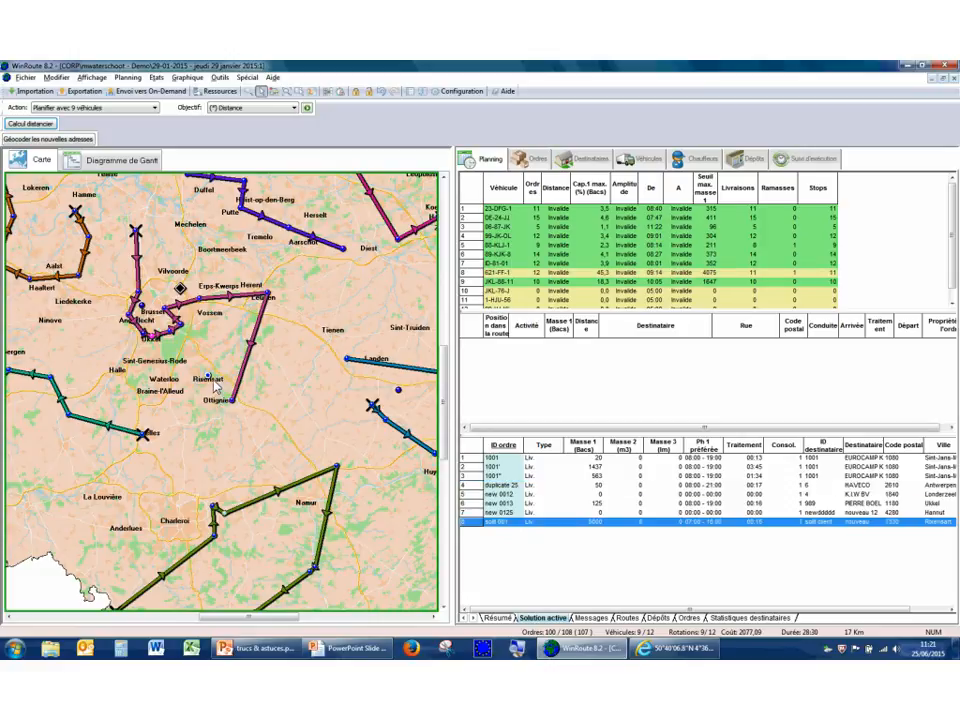
drag(208, 376, 248, 363)
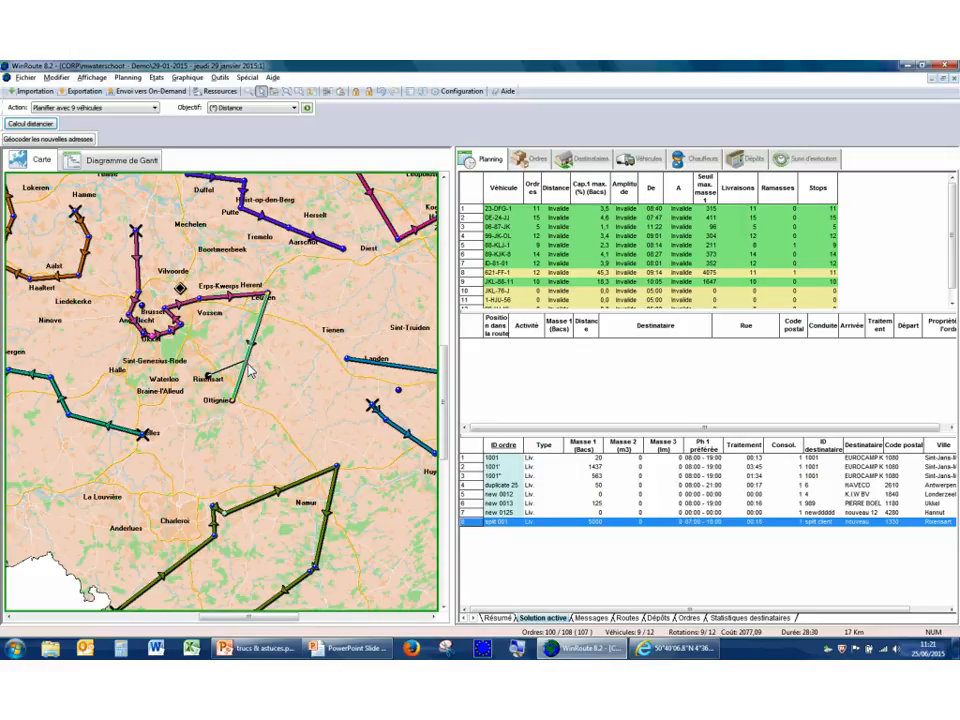
drag(249, 369, 248, 368)
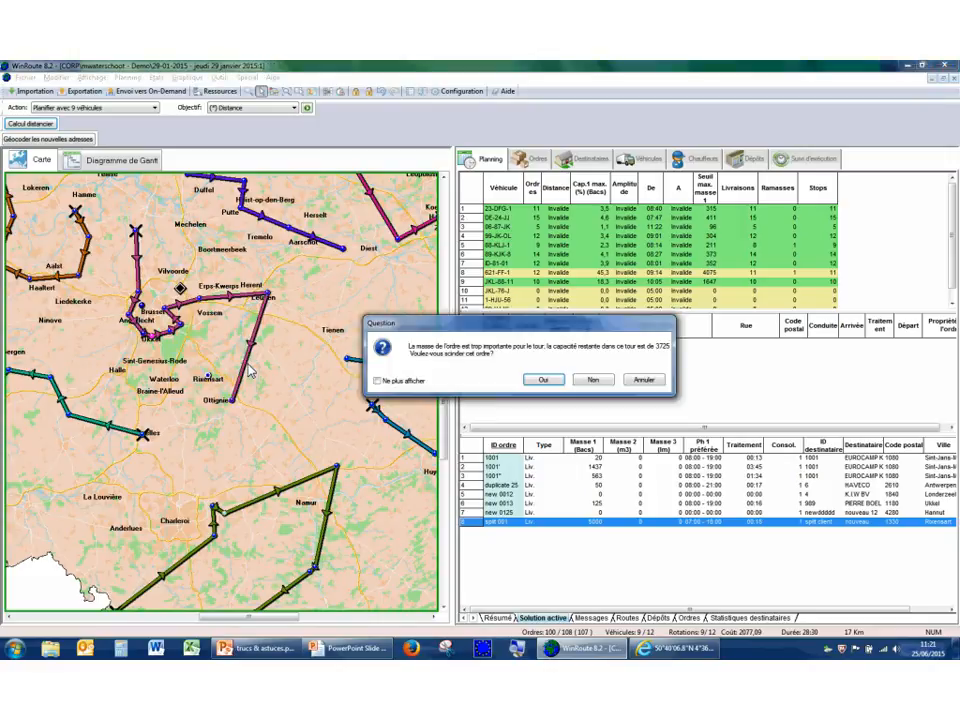
drag(574, 327, 681, 309)
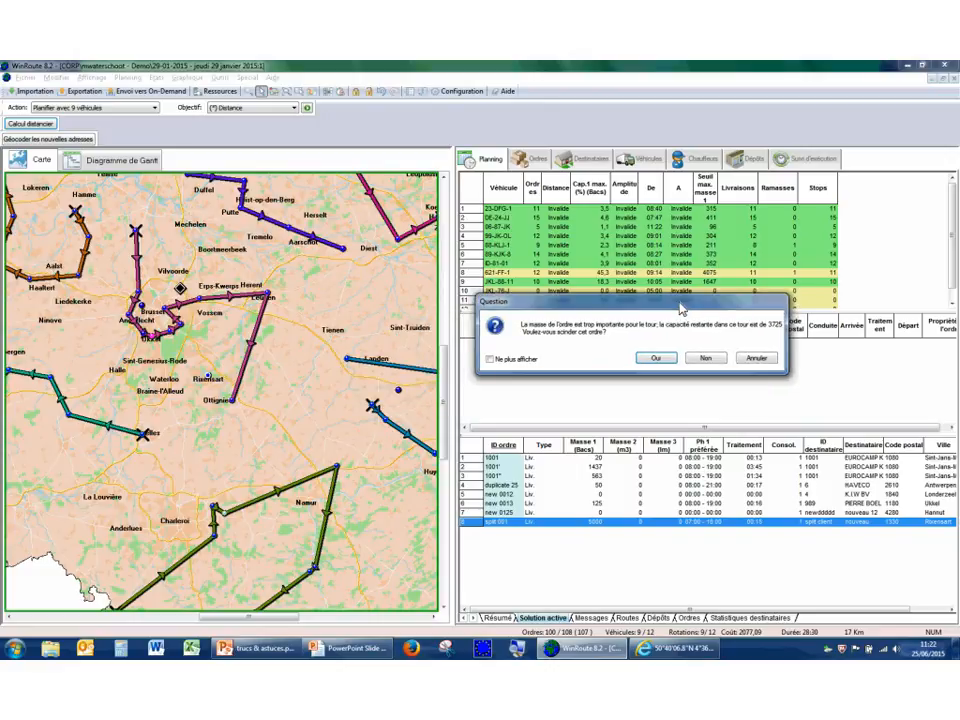
click(656, 360)
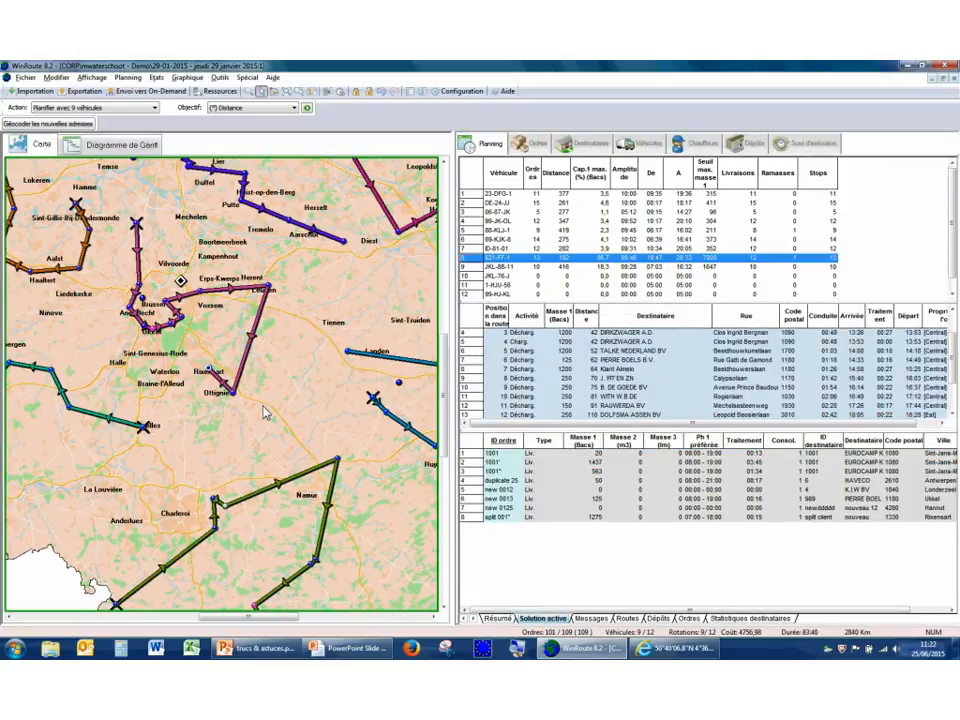
drag(199, 361, 218, 387)
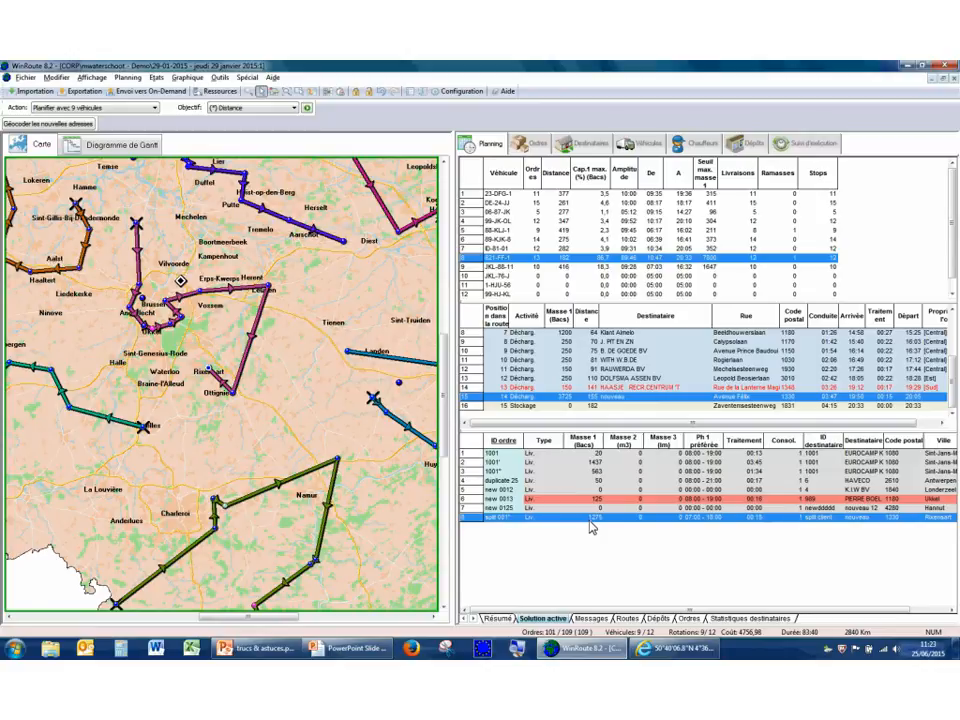
Apply the consolidation settings with orders grouped by recipient name, and return to the planning overview.
click(466, 94)
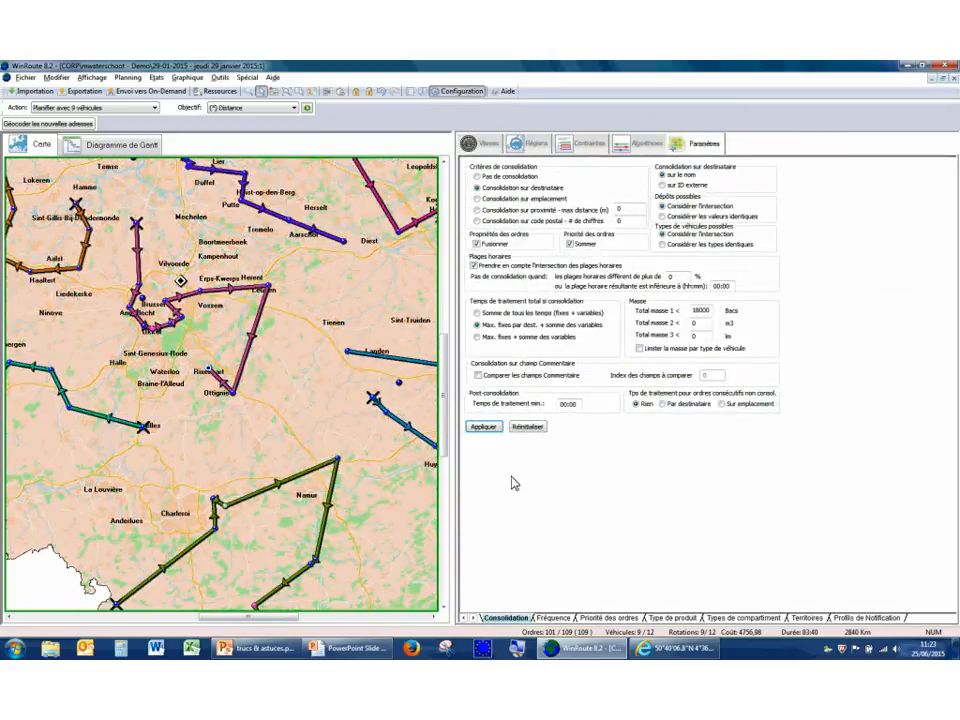
click(494, 430)
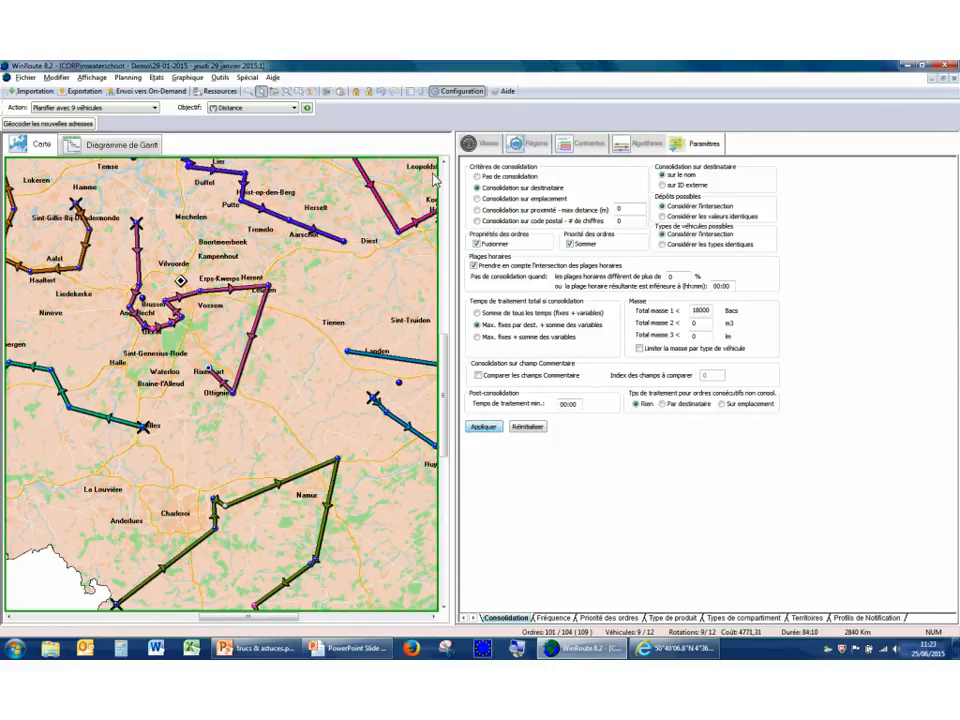
click(459, 92)
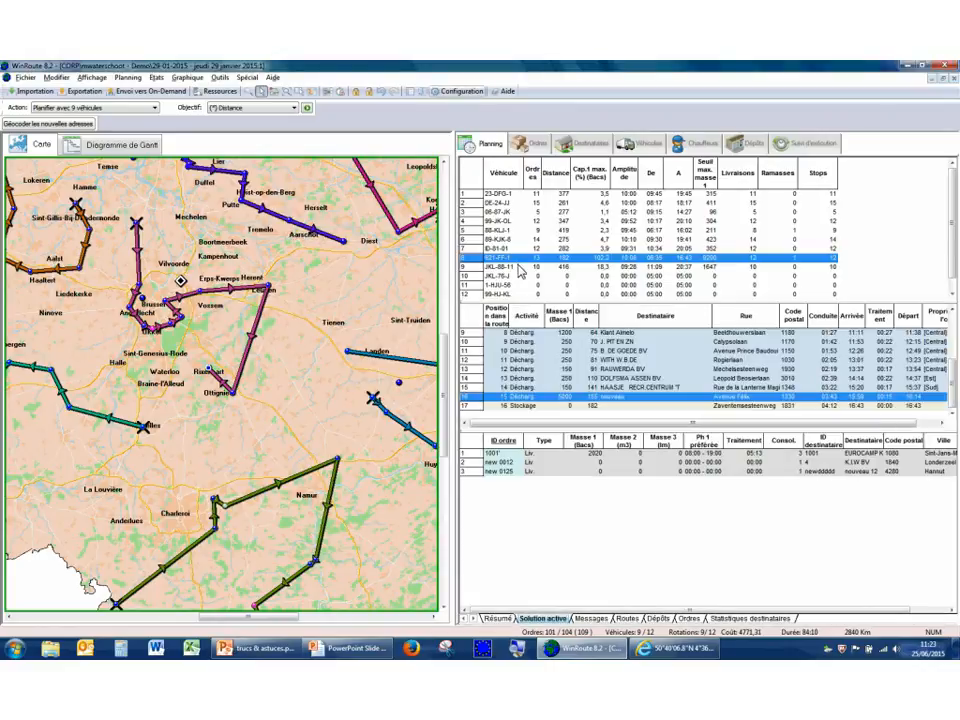
Examine the individual parts and masses of the consolidated Rixensart order in its general data.
click(537, 146)
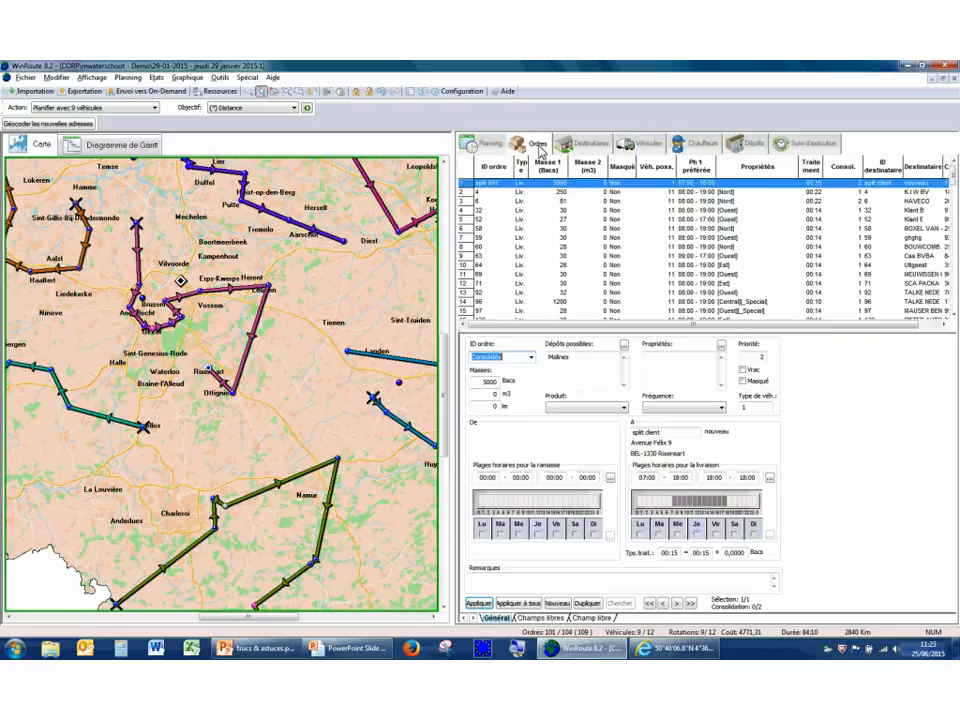
click(848, 190)
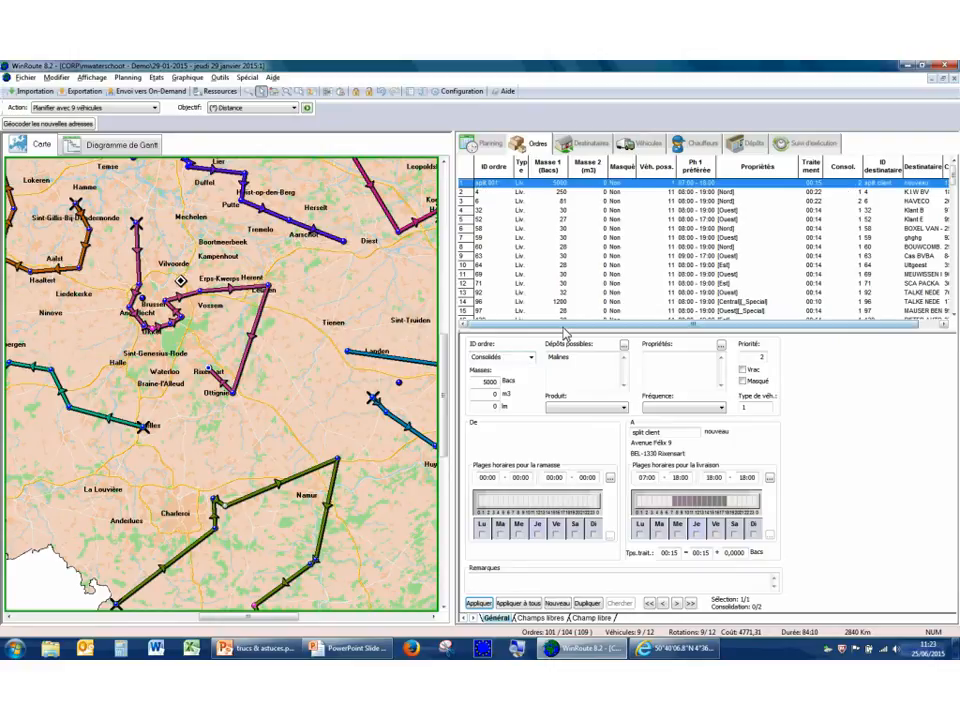
click(531, 357)
click(525, 376)
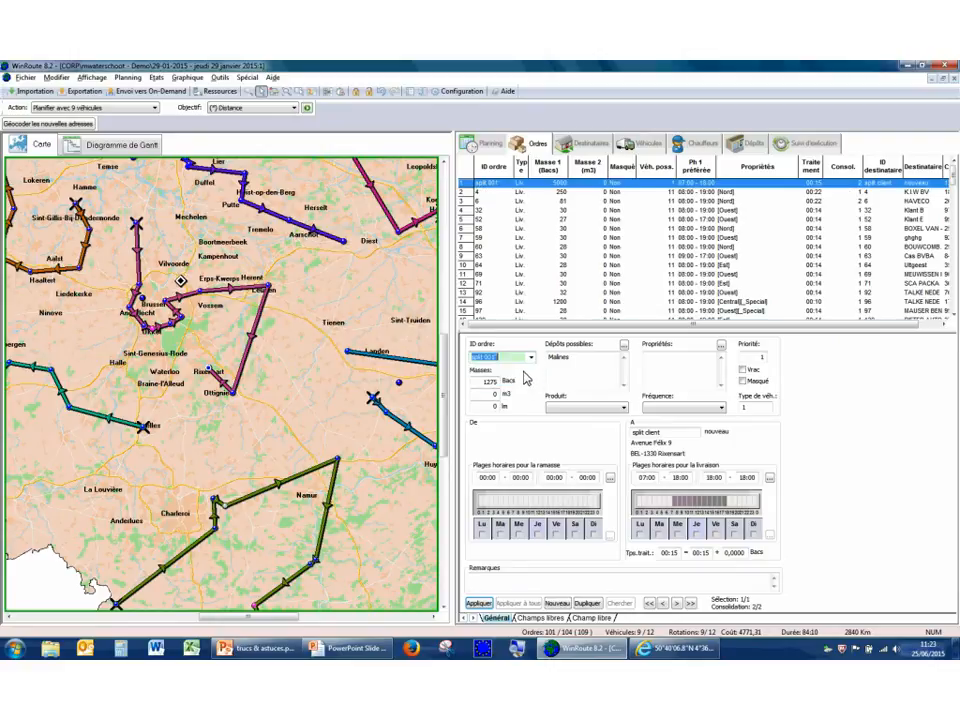
click(532, 358)
click(529, 369)
click(531, 358)
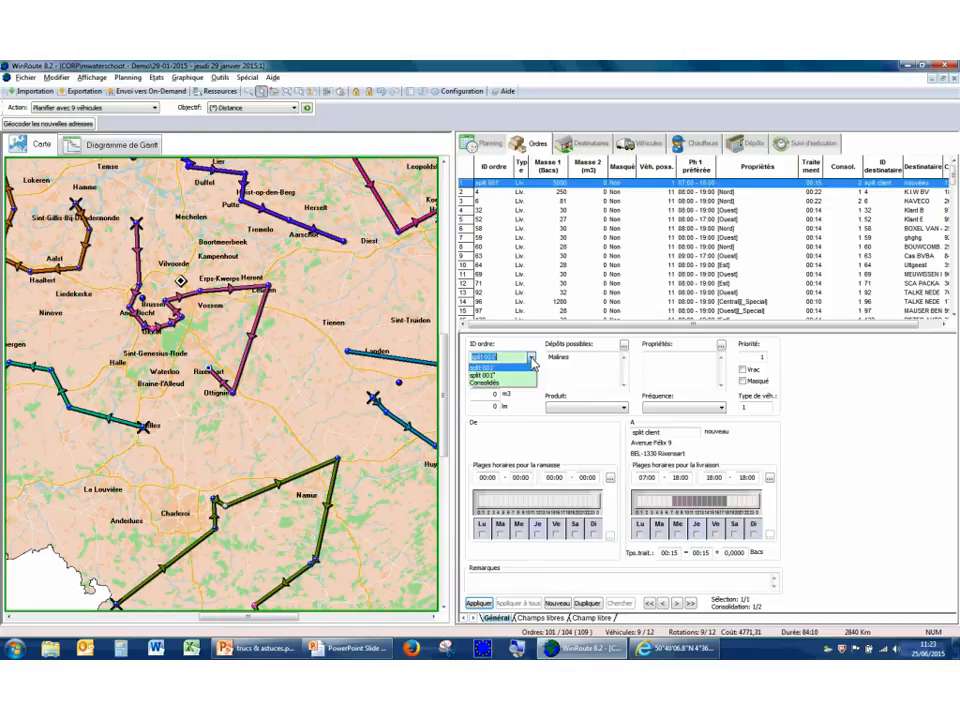
click(527, 376)
click(532, 358)
click(530, 375)
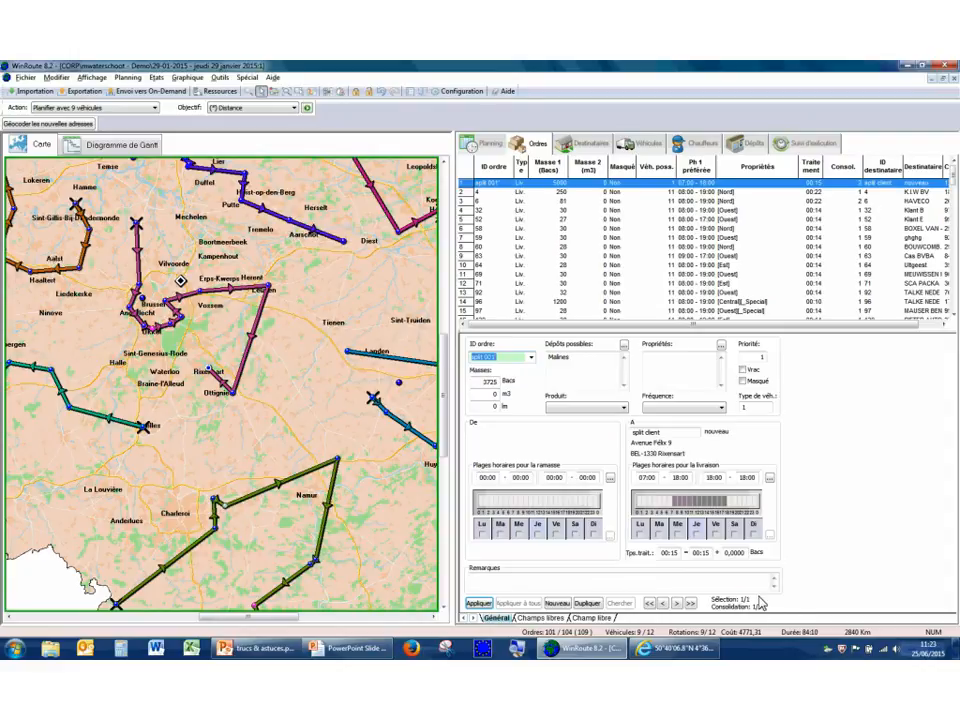
Exclude the consolidated Rixensart order from consolidation with "Pas de consolidation", apply it, and show the order's general data.
click(567, 620)
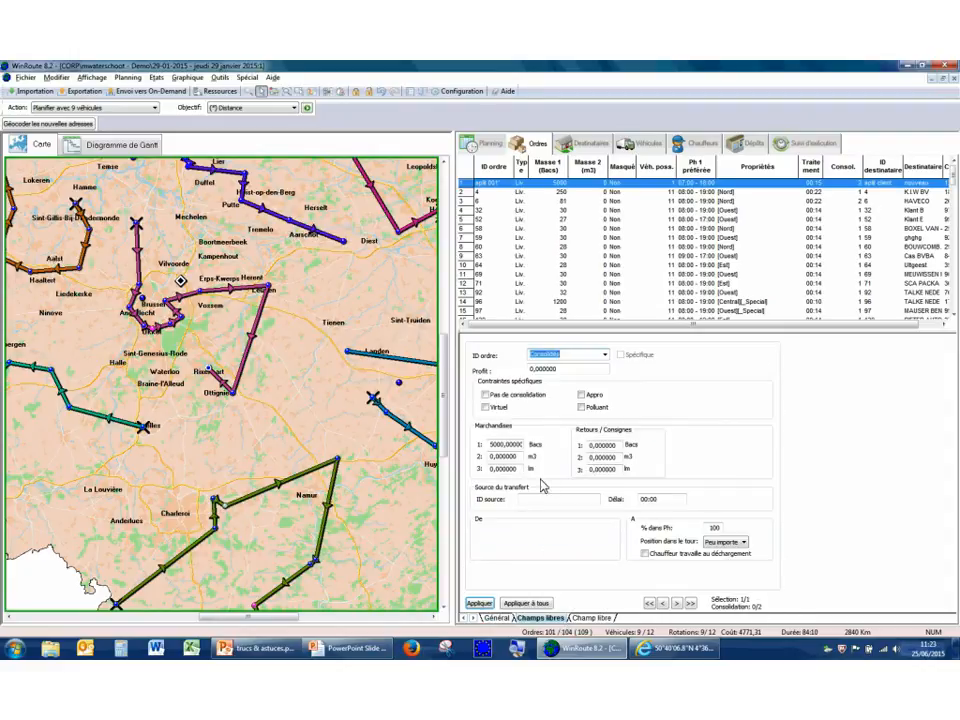
click(486, 395)
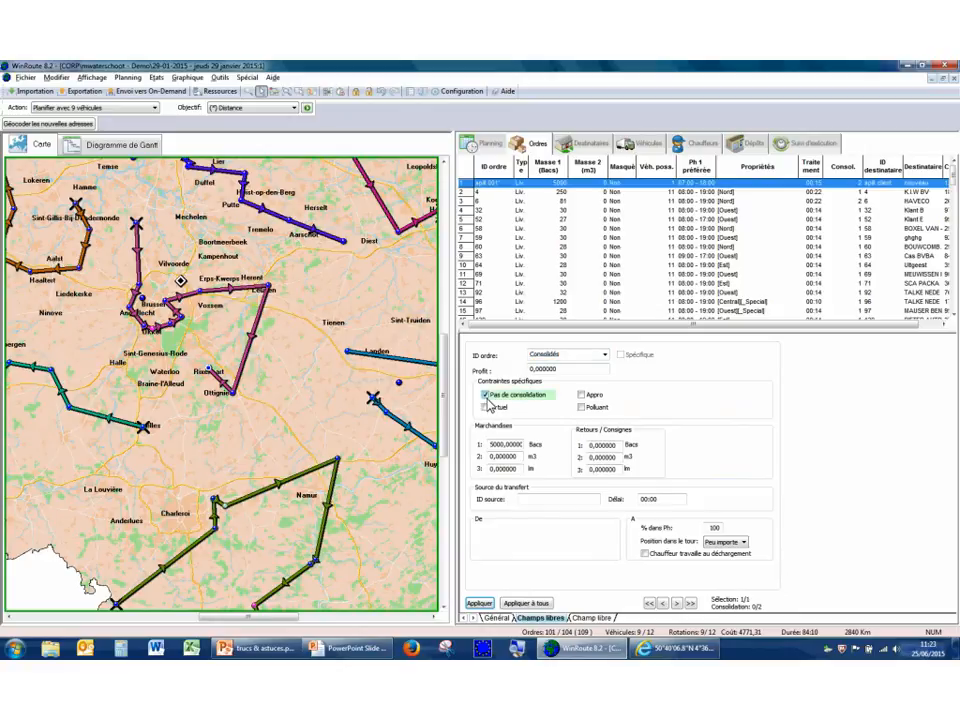
click(480, 604)
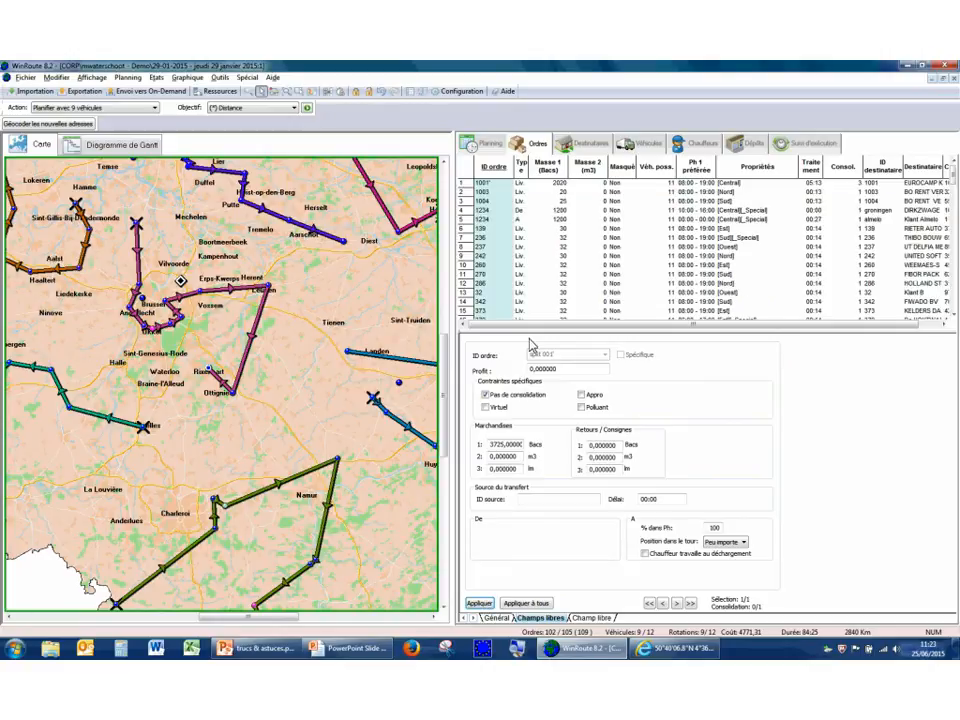
click(498, 620)
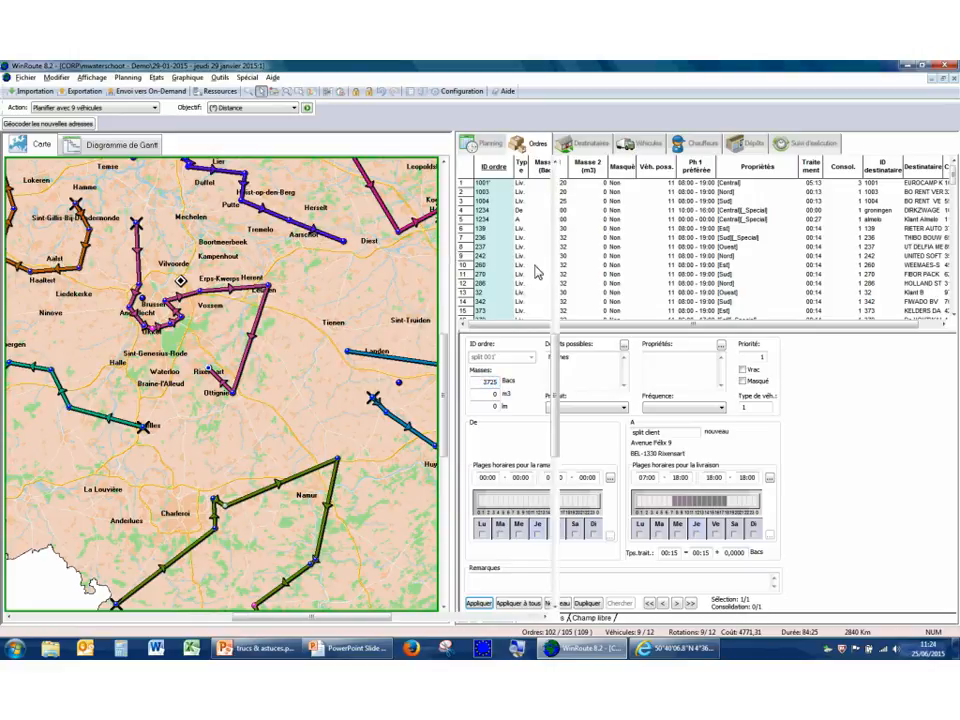
Widen the map beside the orders pane and geocode the new addresses.
drag(446, 287, 568, 283)
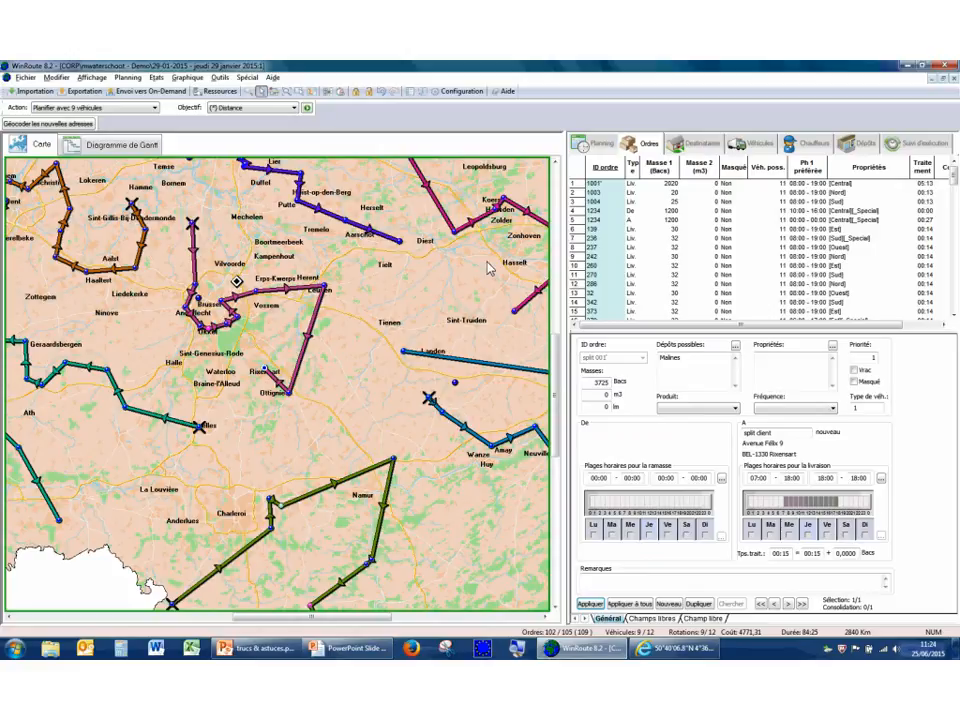
click(49, 127)
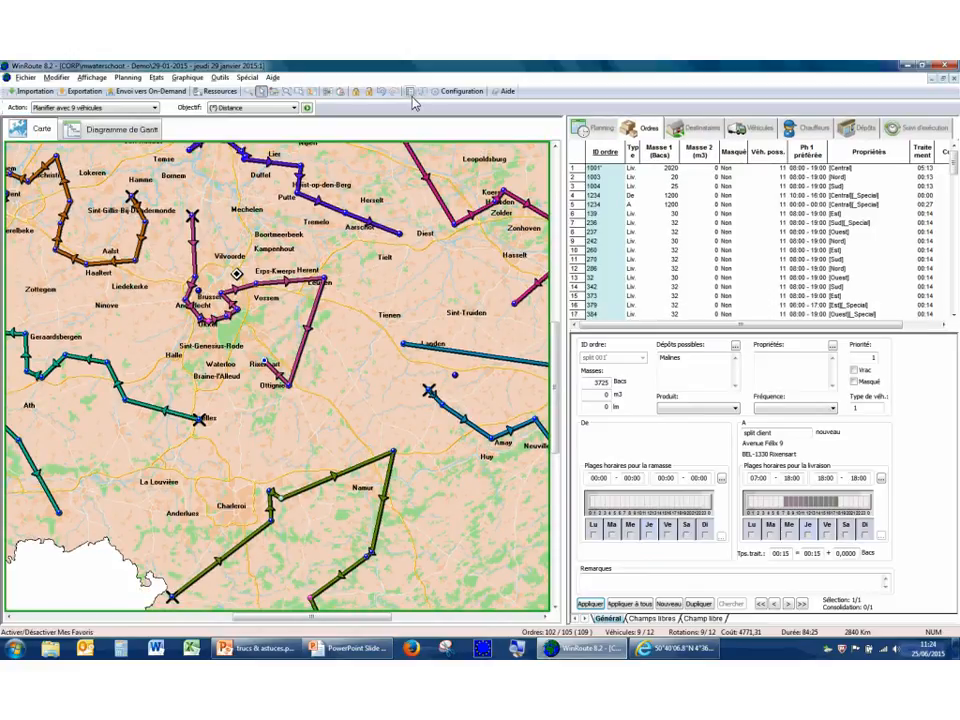
Display the Mes Favoris bar, place it over the map's southeast corner, and show the full map of Belgium.
click(411, 94)
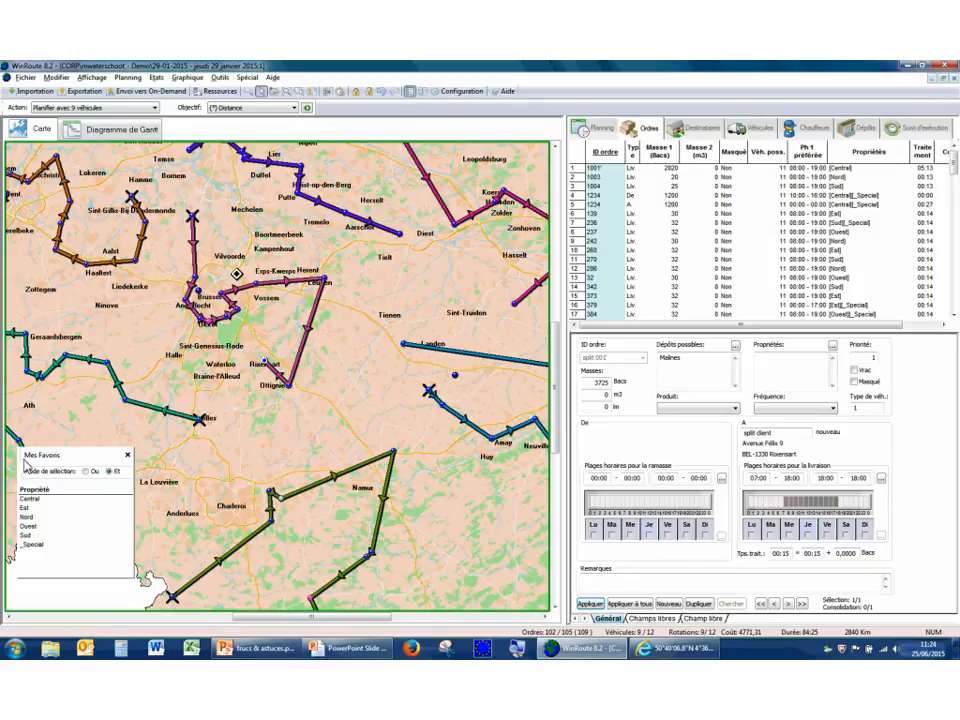
drag(22, 462, 436, 485)
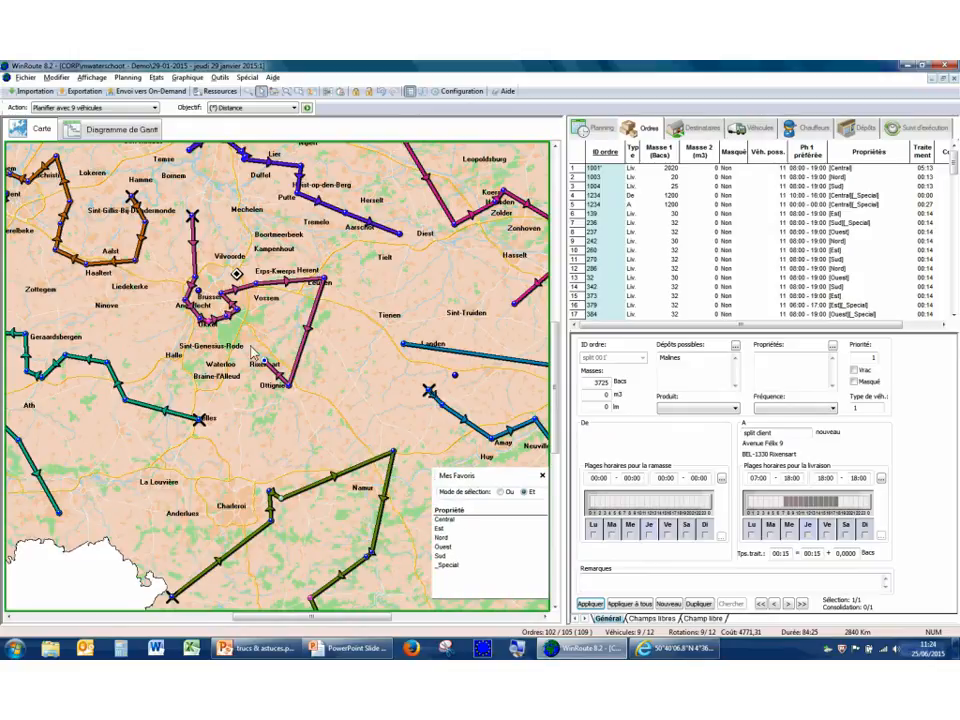
right_click(367, 410)
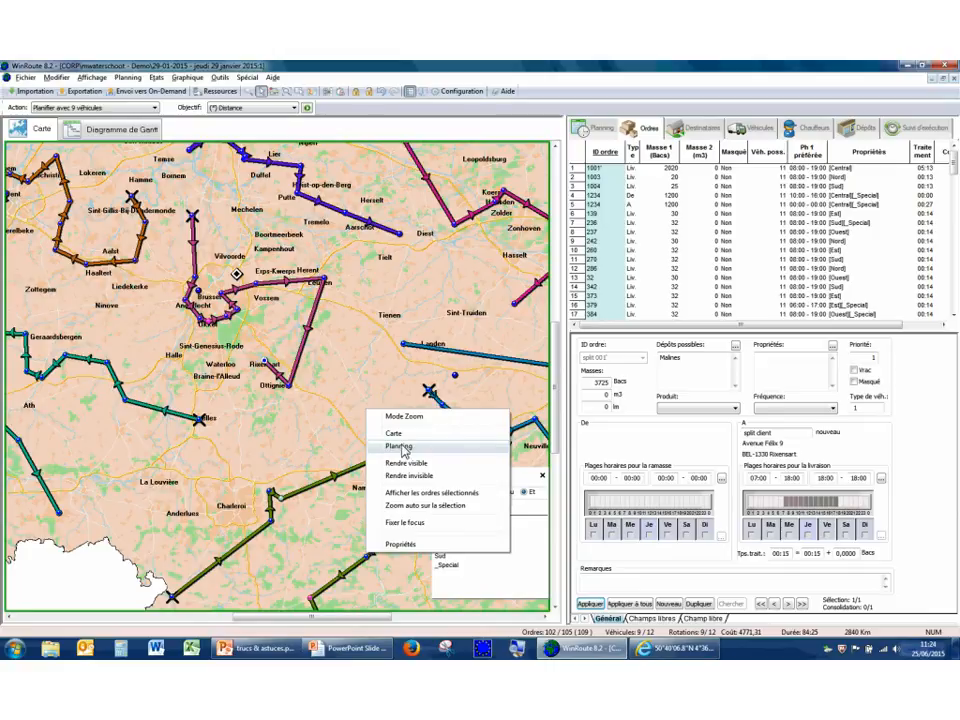
click(394, 435)
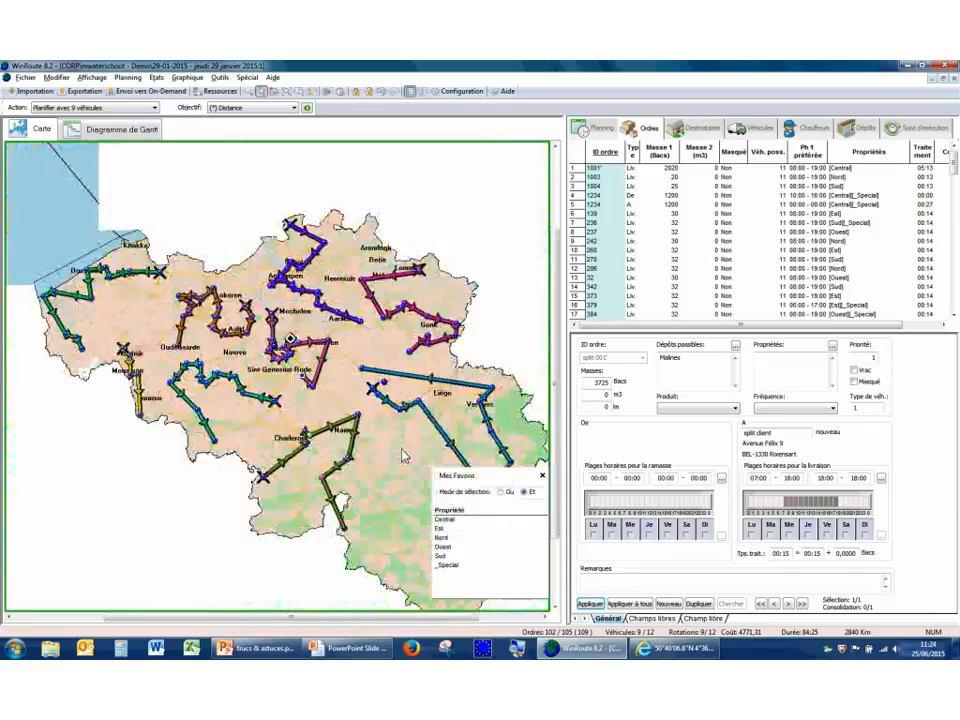
Highlight the orders of each favourite property one at a time: Central, Nord, Est, Ouest, Sud and _Special.
click(456, 521)
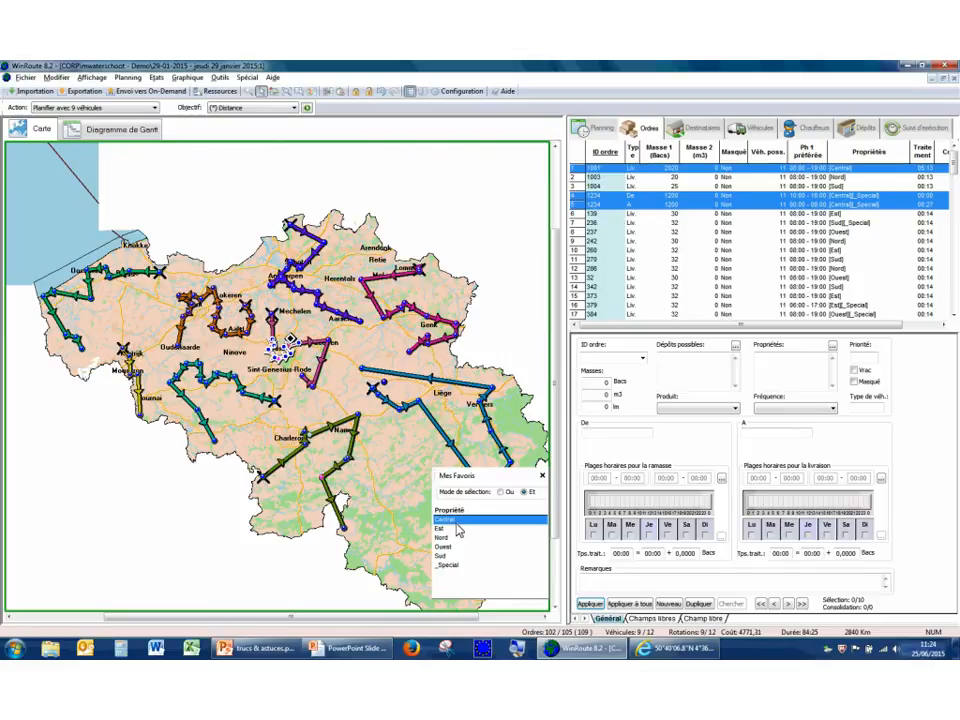
click(452, 538)
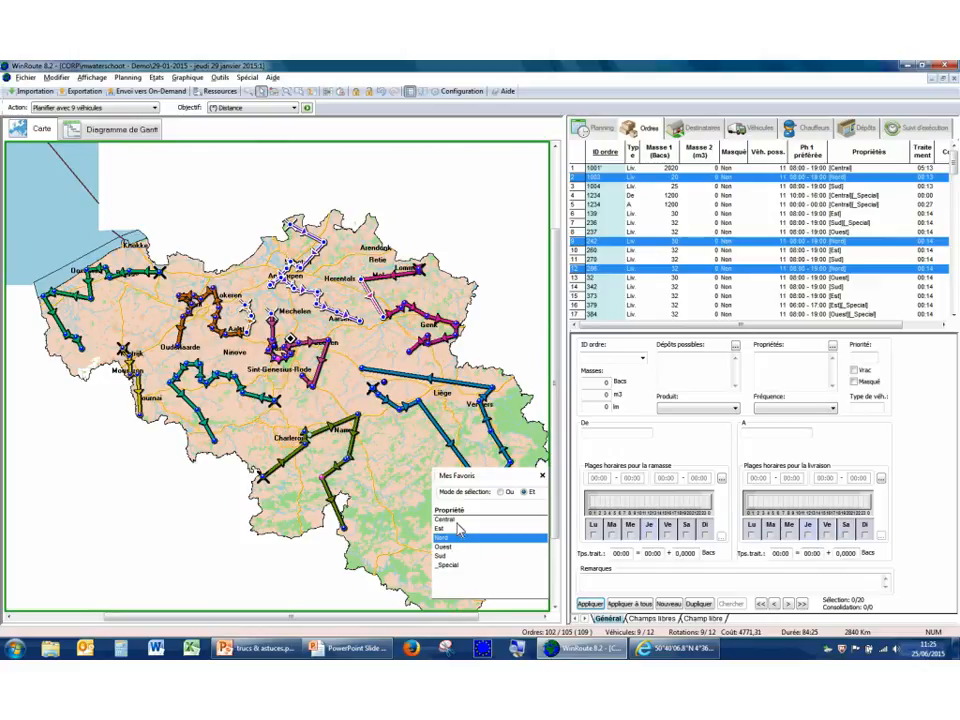
click(457, 521)
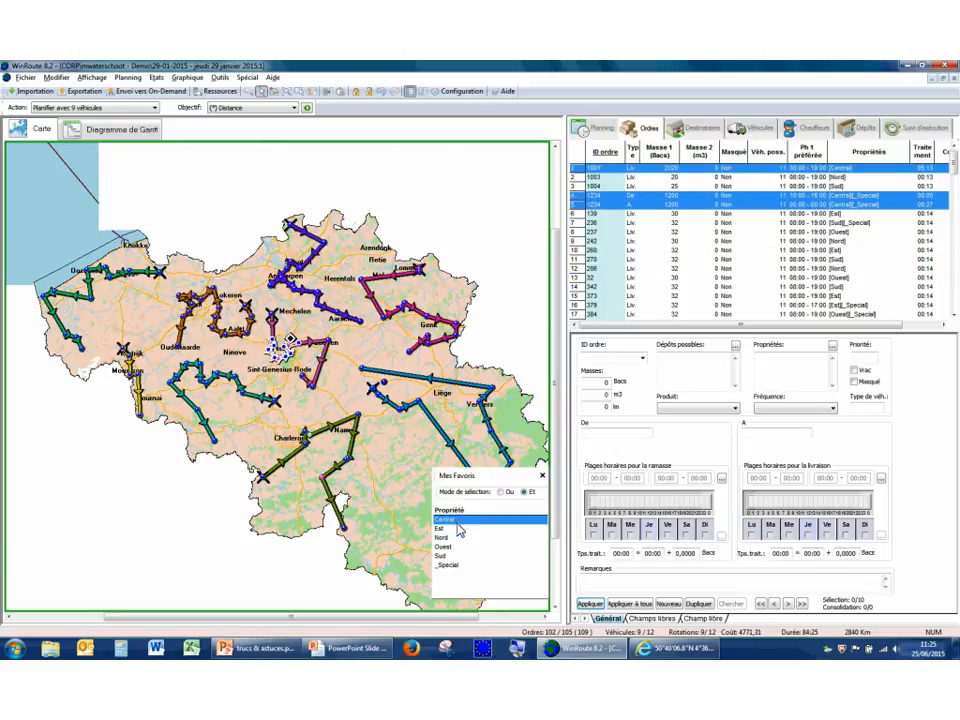
click(458, 529)
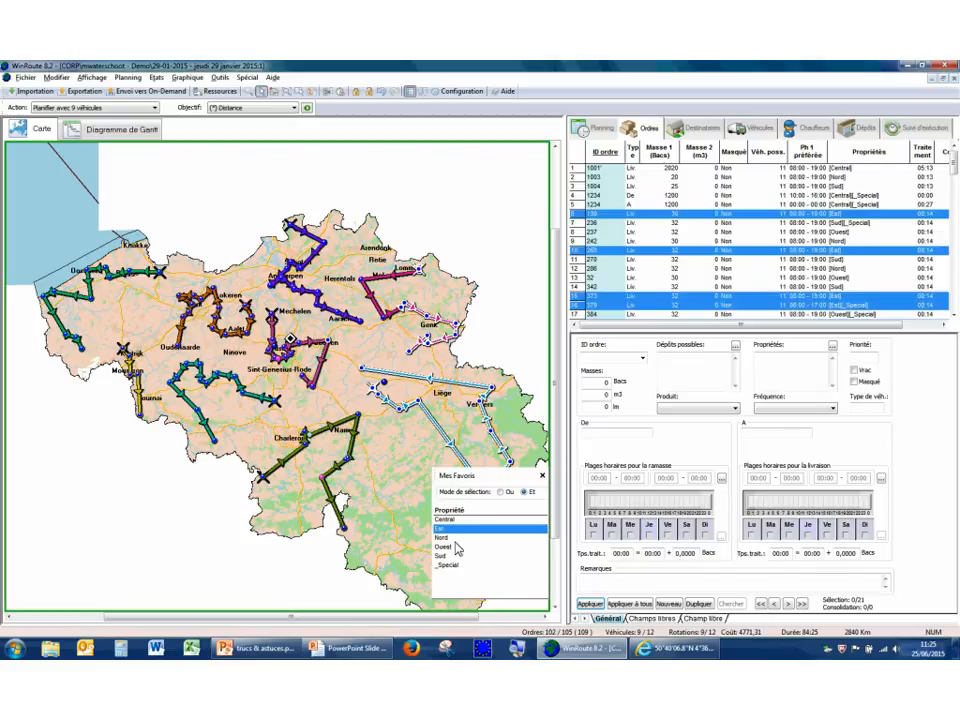
click(458, 538)
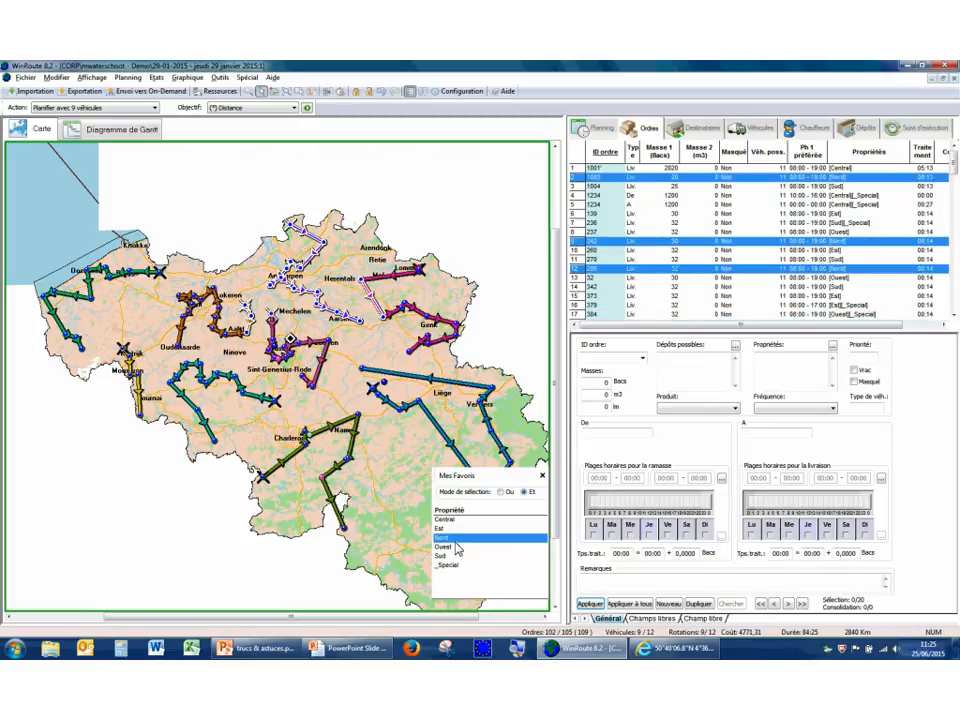
click(456, 548)
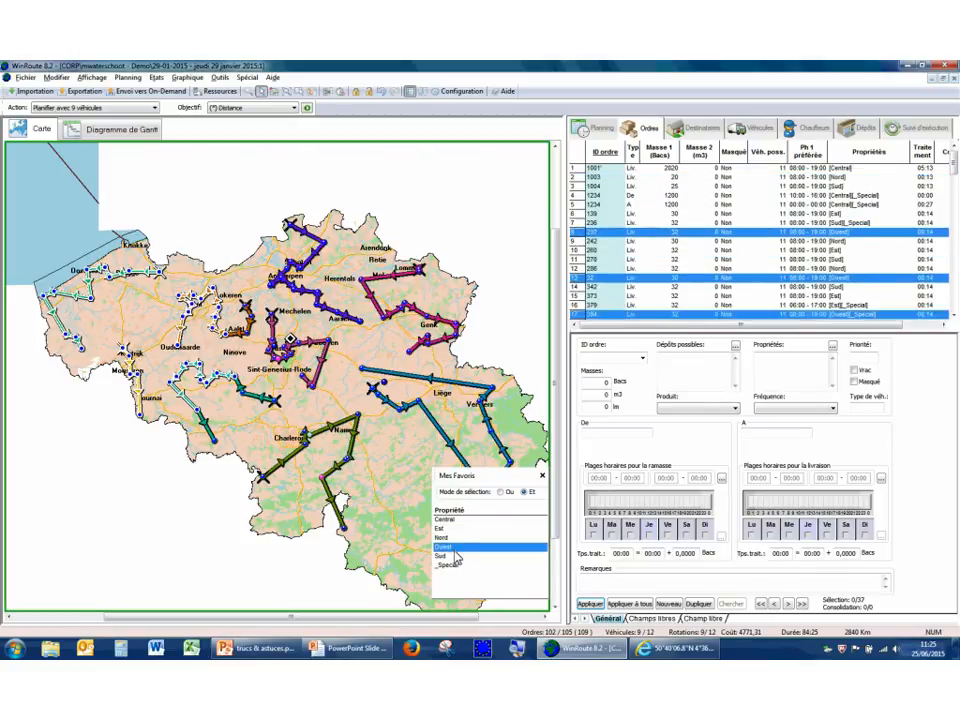
click(452, 557)
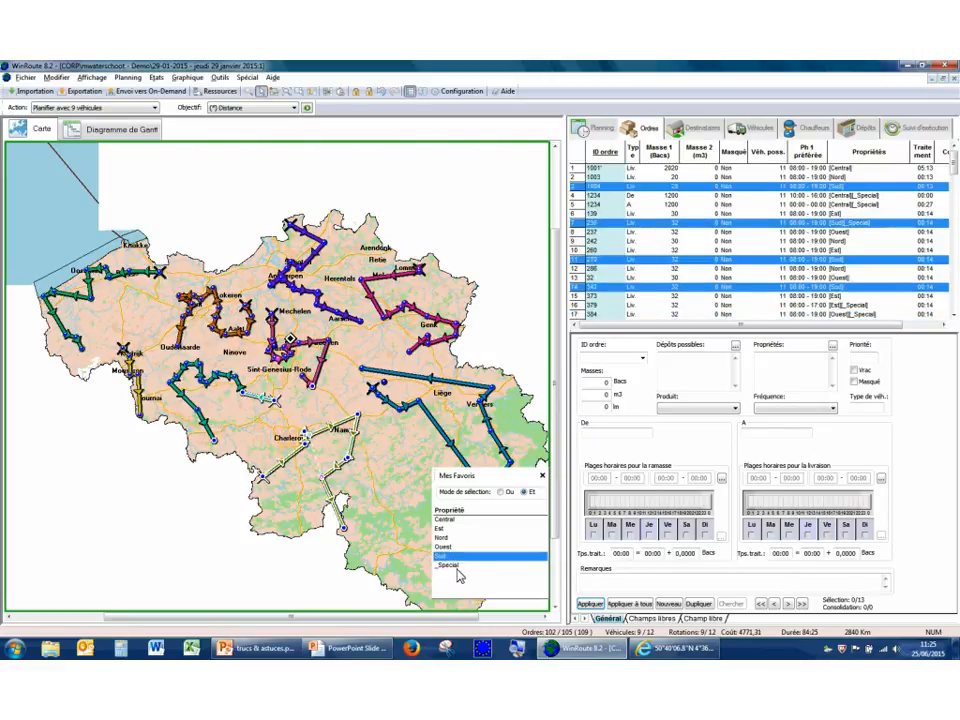
click(455, 566)
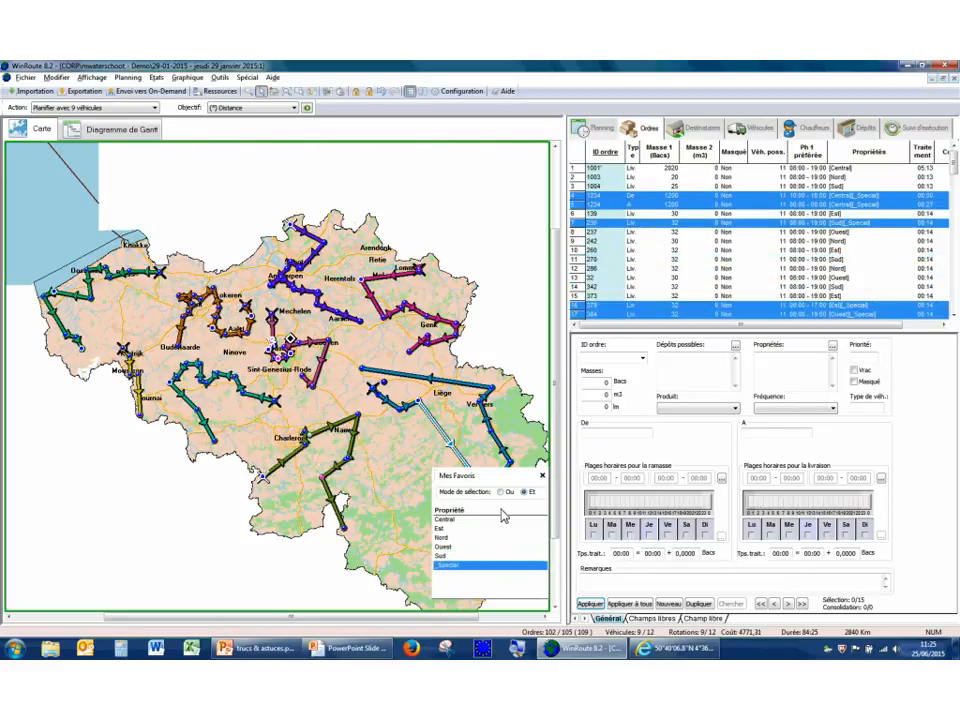
Combine the Central and _Special properties and compare the order selection in "Et" and "Ou" modes.
click(451, 521)
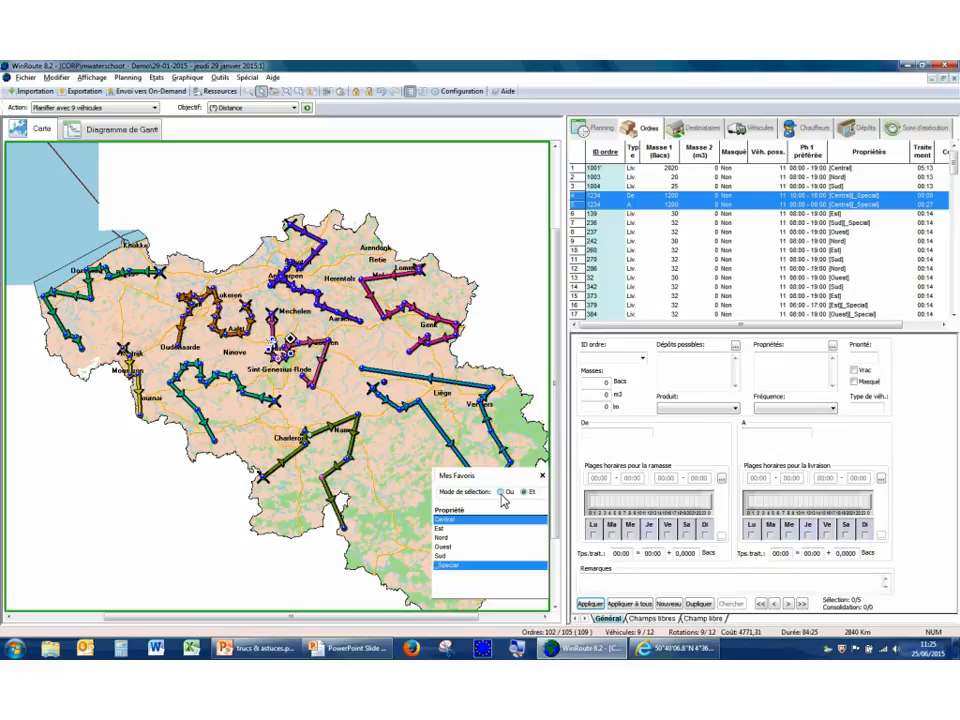
click(502, 492)
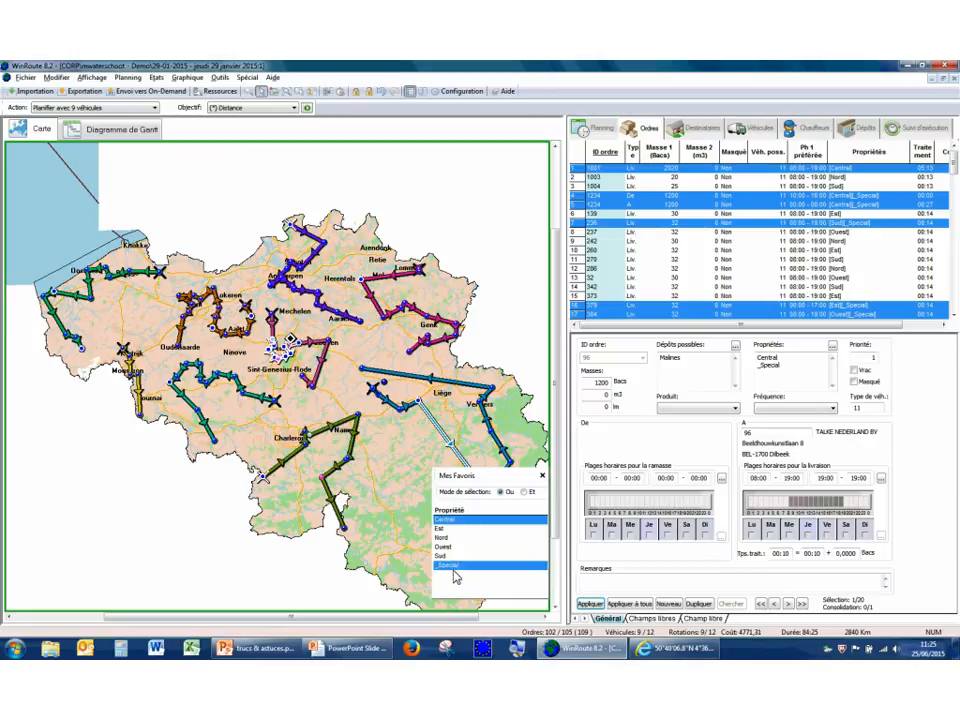
click(524, 492)
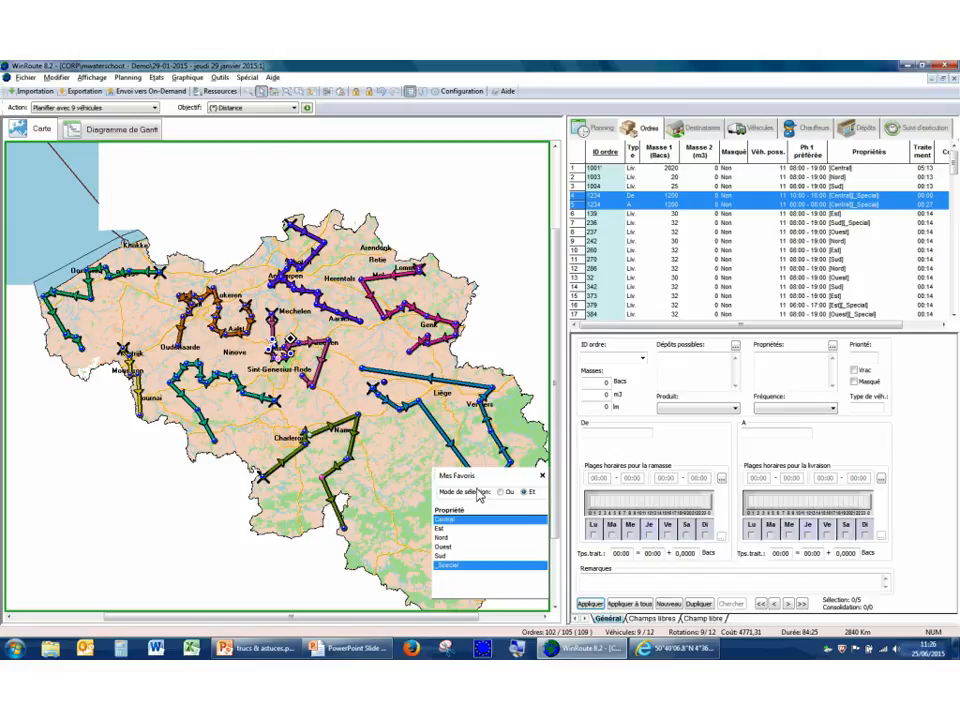
click(500, 492)
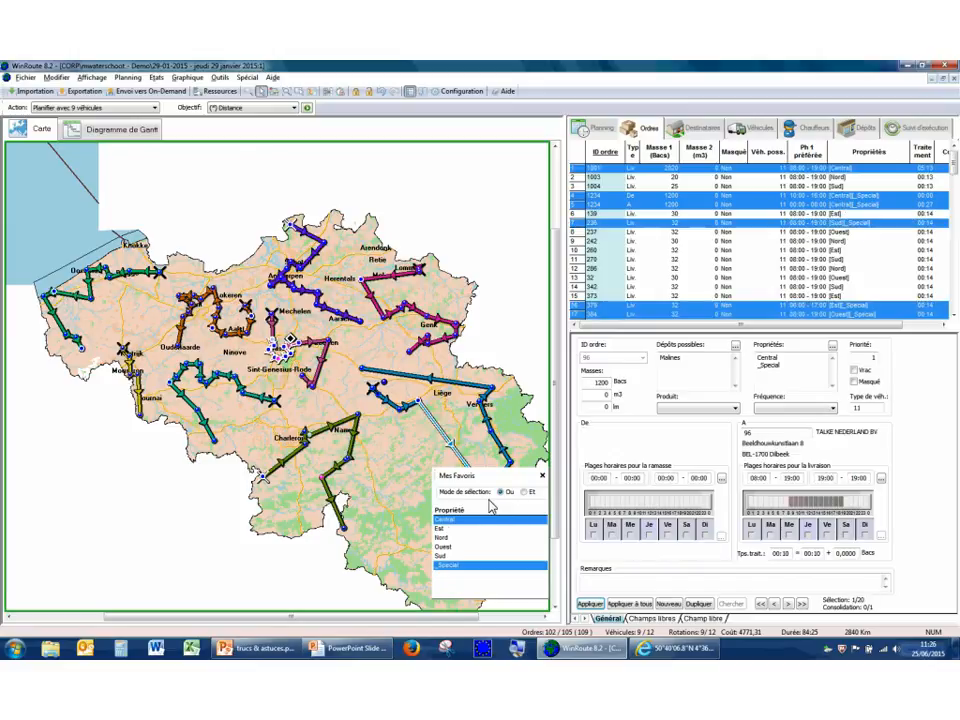
Select orders by the Nord and _Special properties, comparing "Ou" and "Et" modes and ending in "Ou" mode.
click(446, 538)
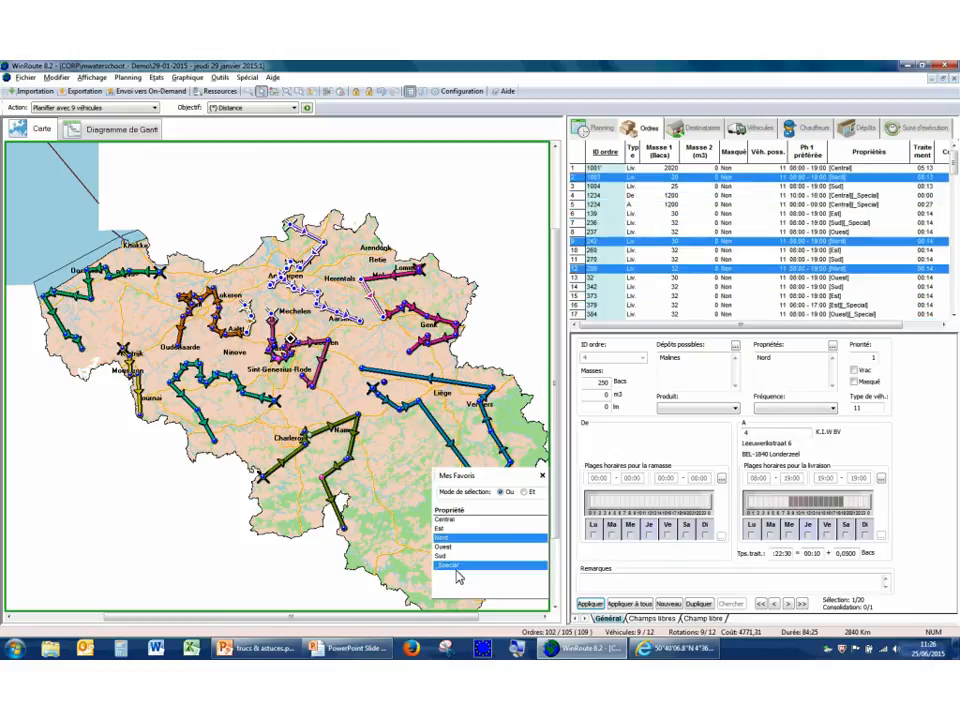
ctrl+click(448, 565)
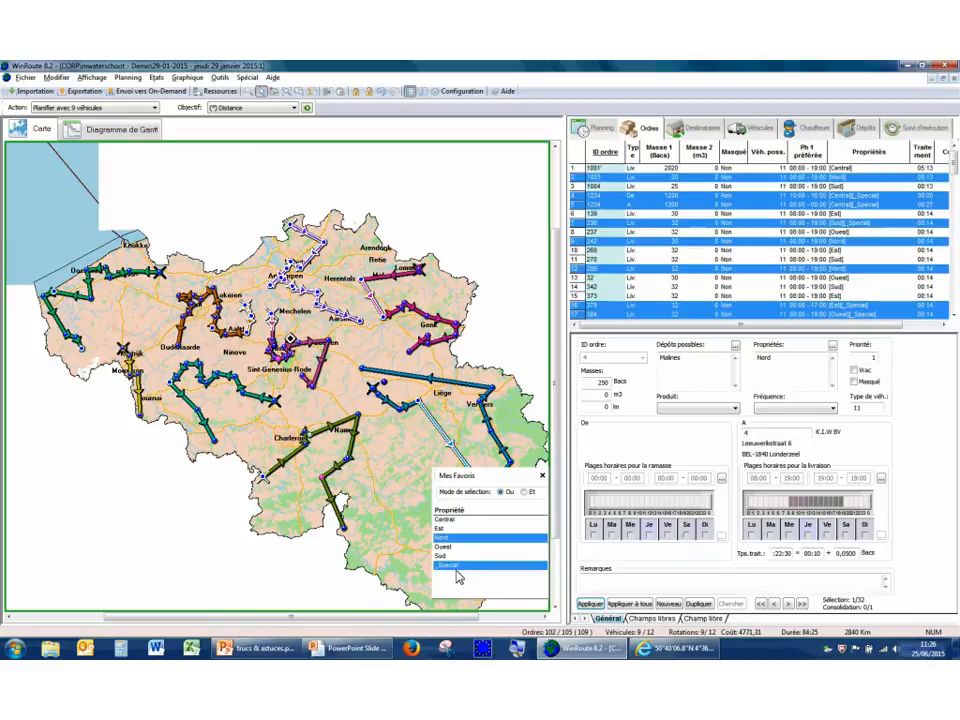
click(525, 493)
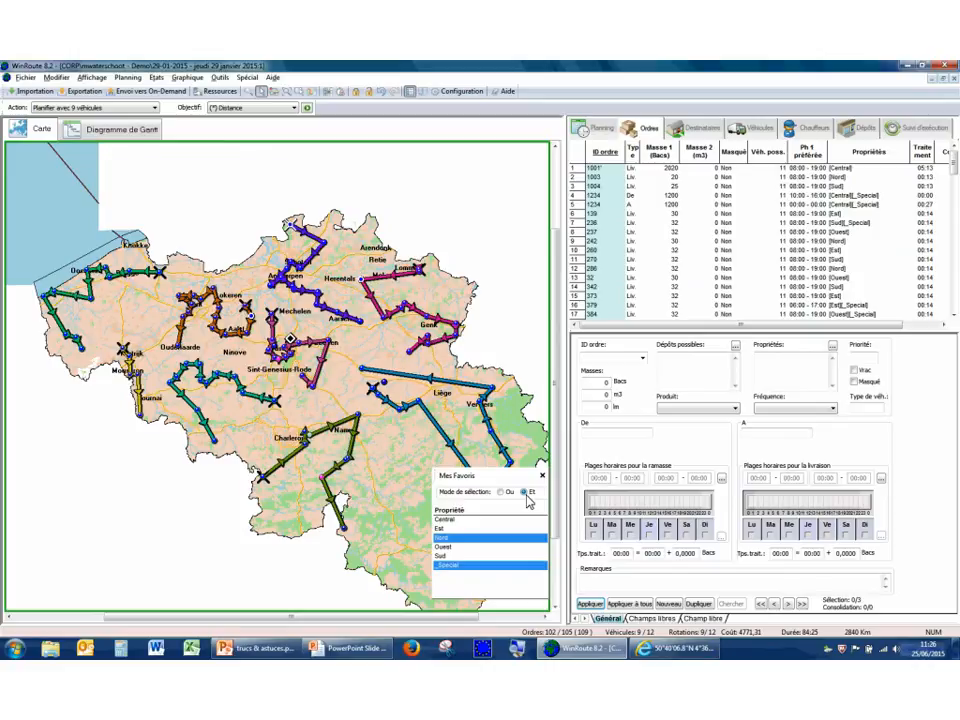
click(501, 493)
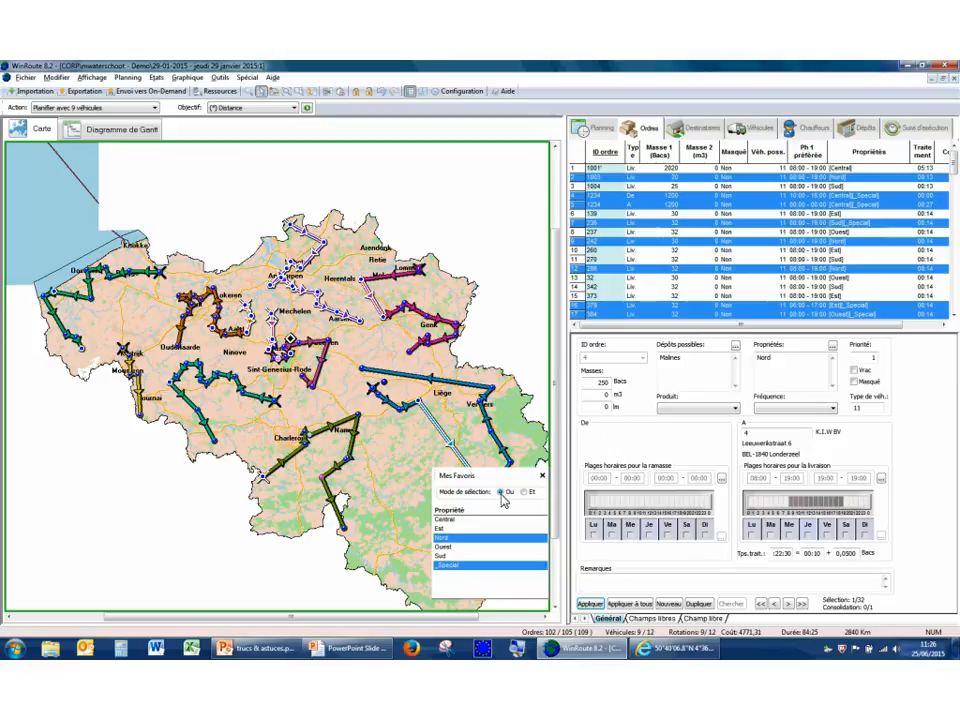
Hide and redisplay the Mes Favoris bar, then dock it as a narrow column beside the orders pane.
click(410, 93)
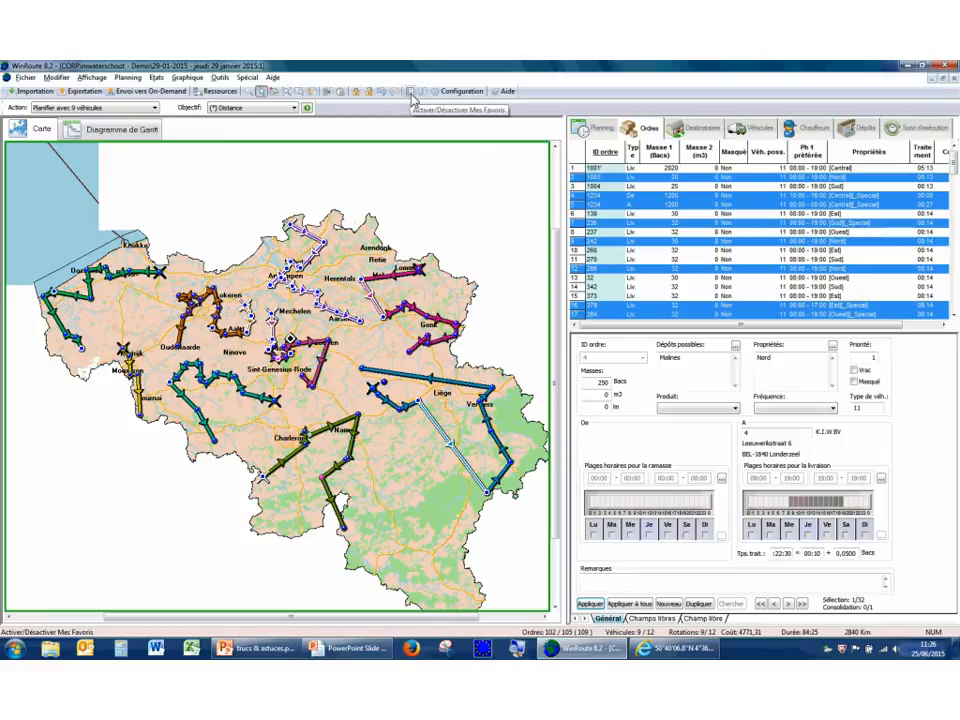
click(95, 78)
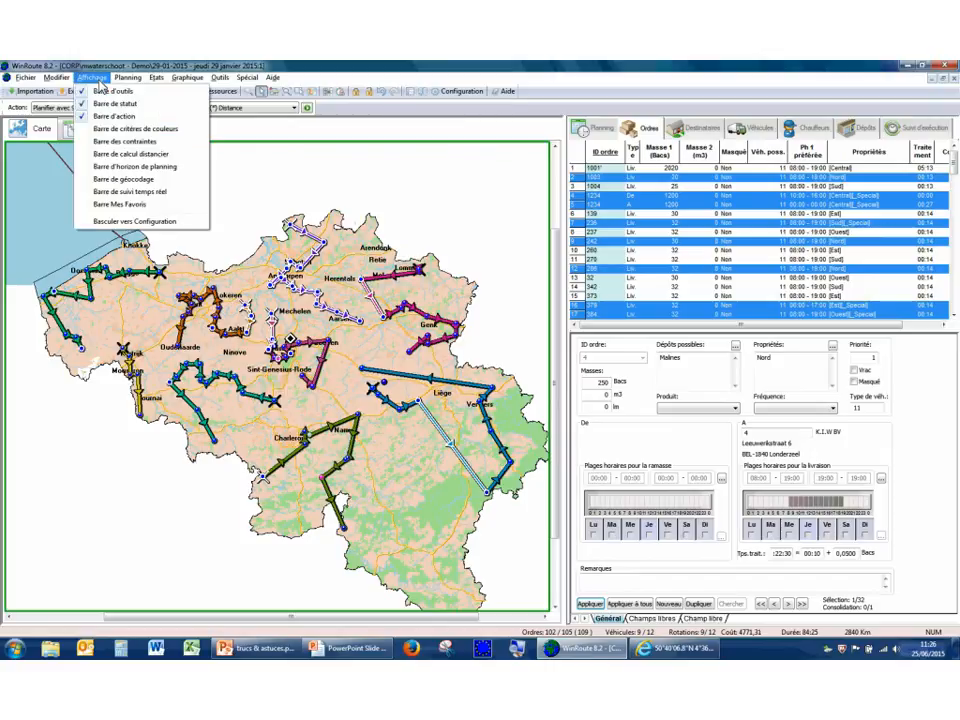
click(117, 206)
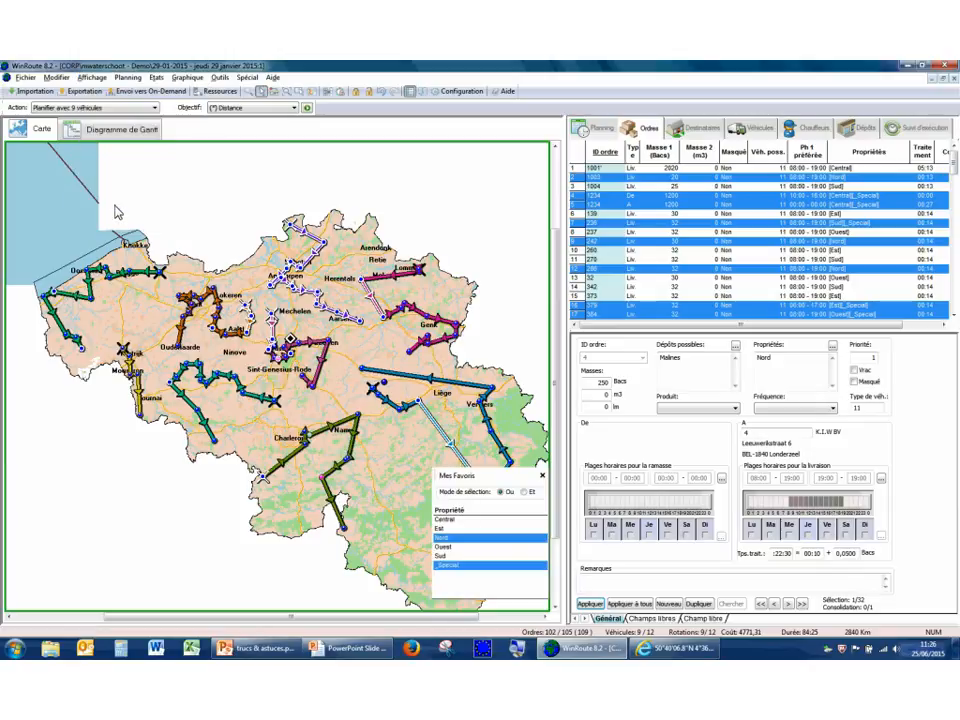
drag(433, 484, 945, 240)
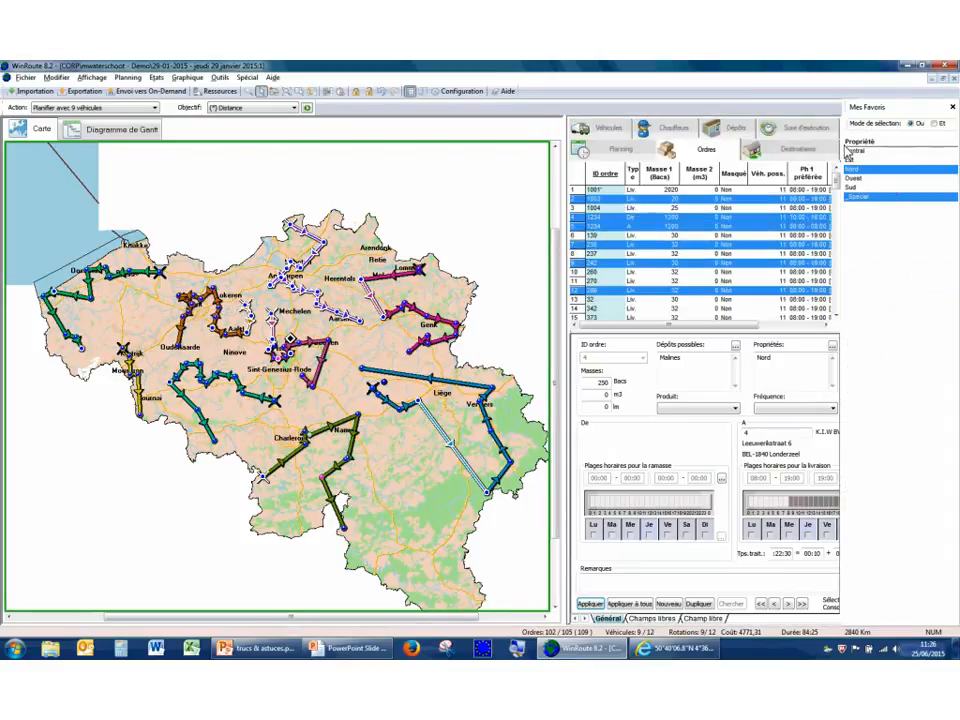
drag(843, 152, 899, 155)
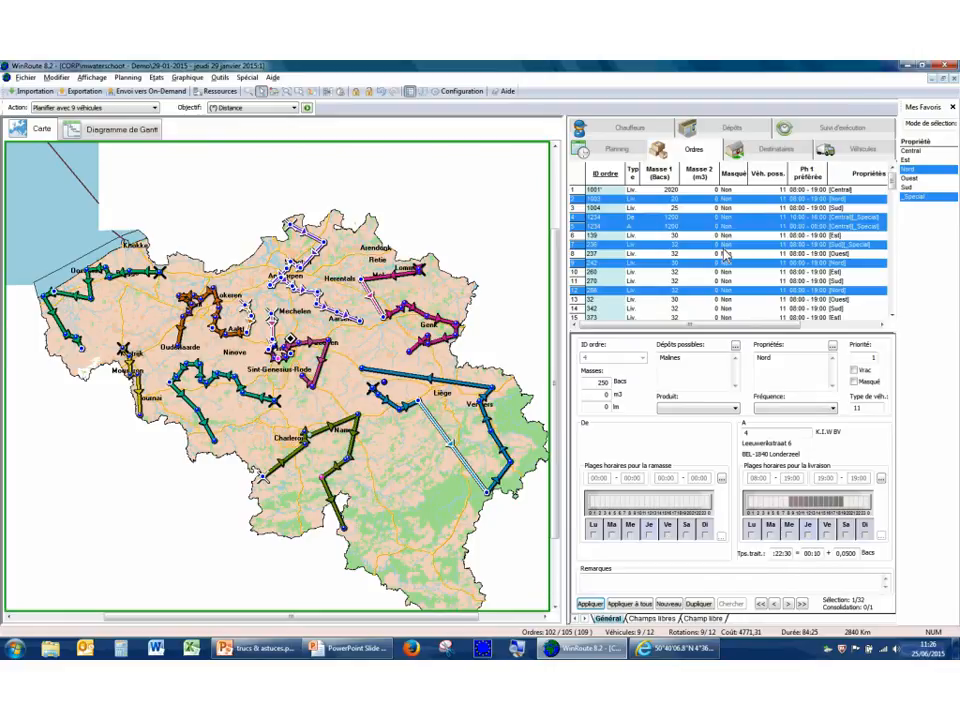
Open the regions configuration and widen its pane so that all region columns show.
click(469, 97)
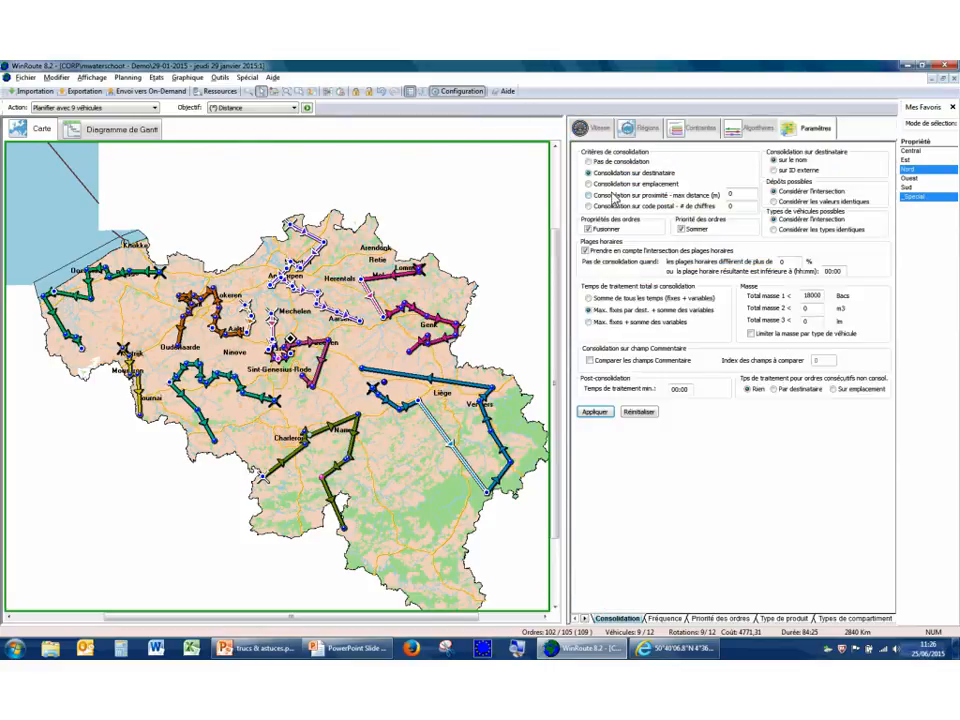
click(649, 130)
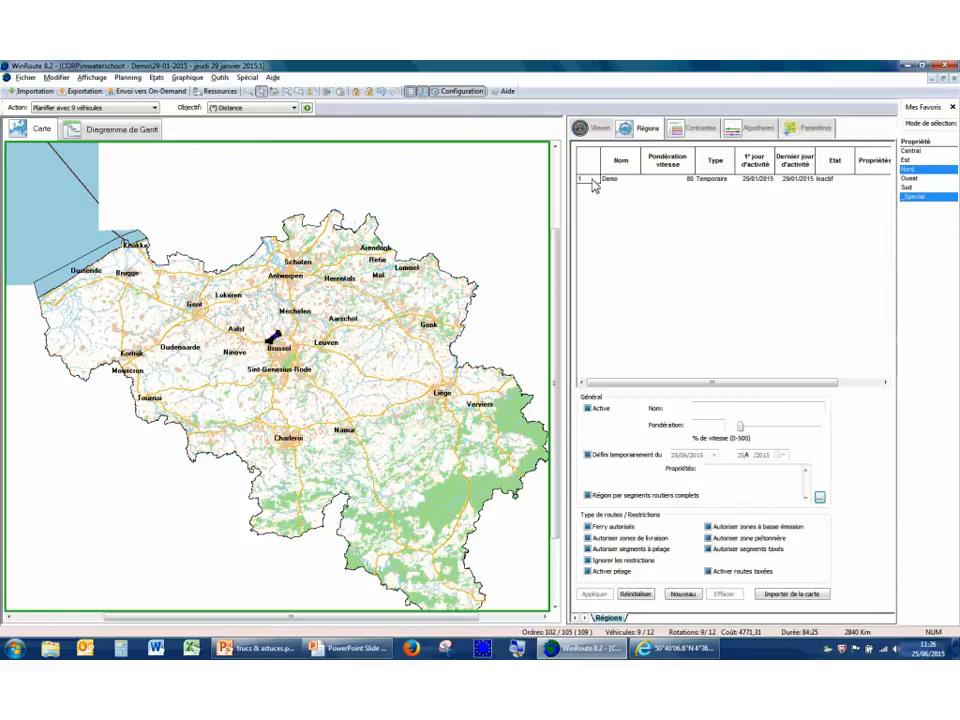
drag(567, 192, 448, 204)
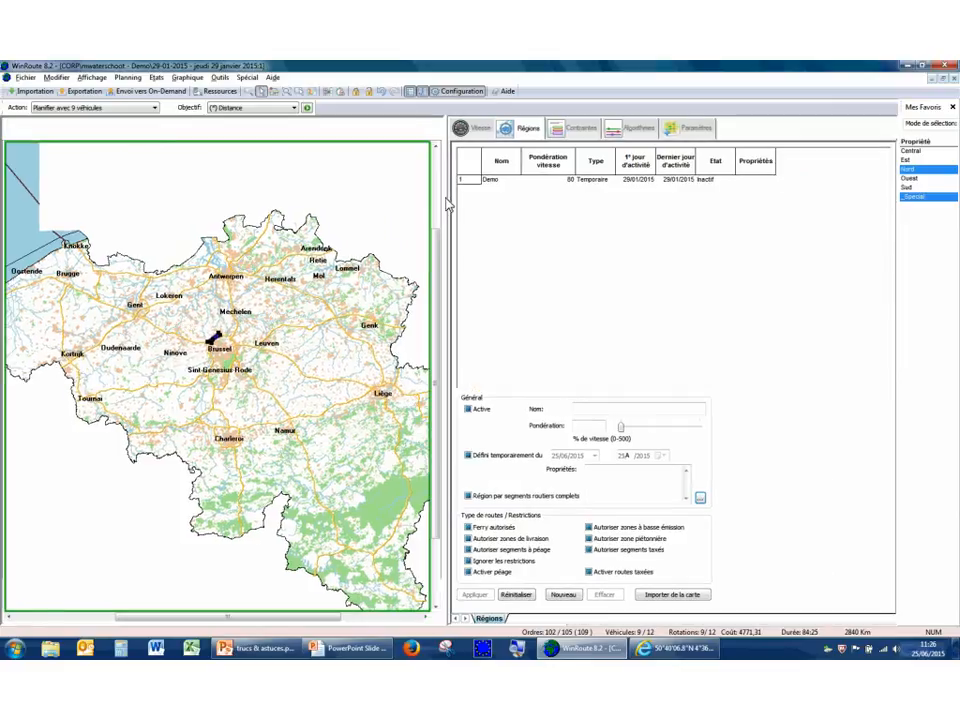
Create a new region named "test" on the map in the area between Leuven and Sint-Truiden.
right_click(275, 388)
click(314, 392)
drag(257, 297, 351, 403)
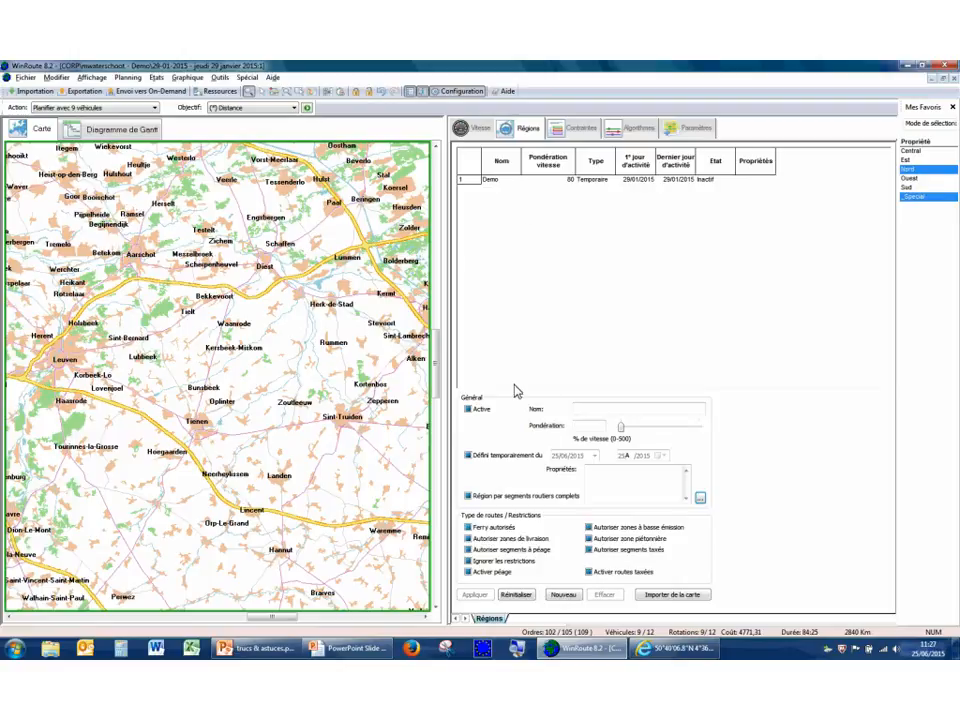
click(603, 441)
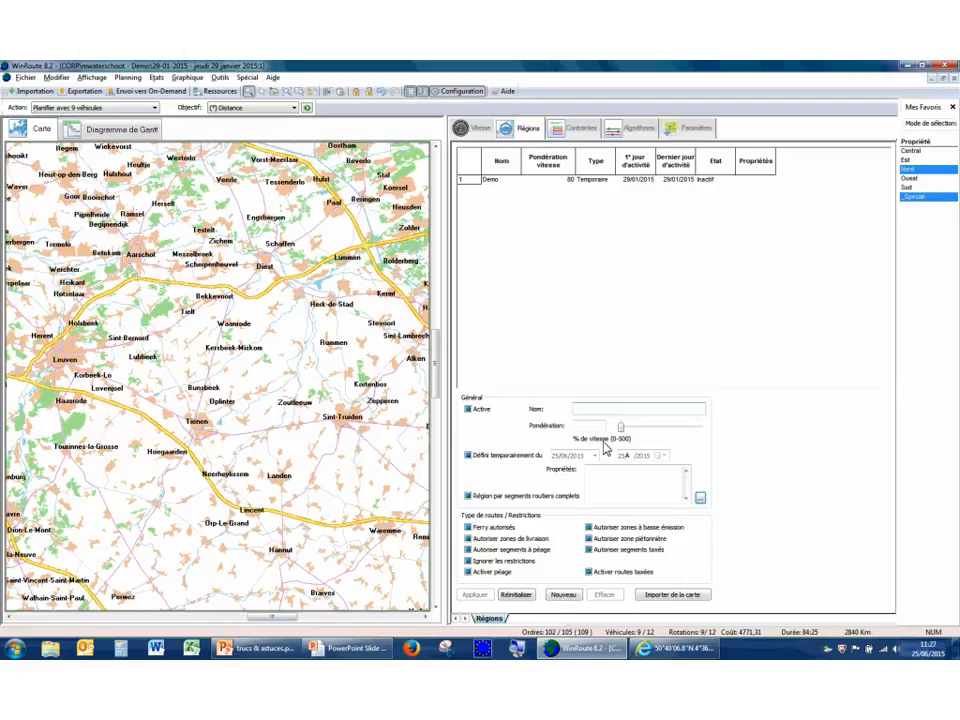
click(594, 409)
text(test)
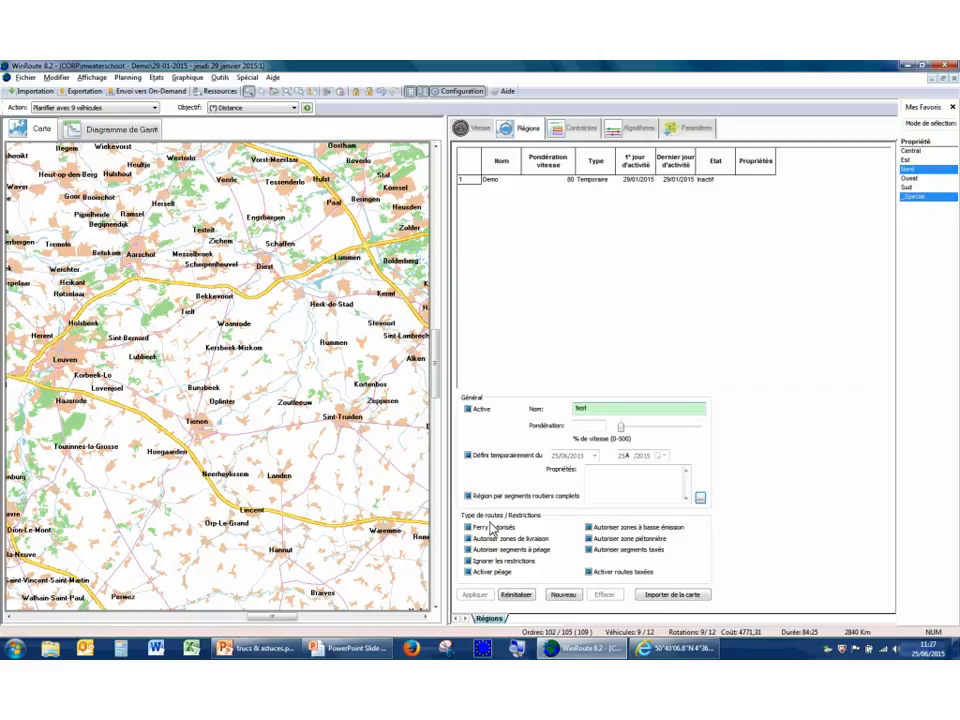
click(562, 596)
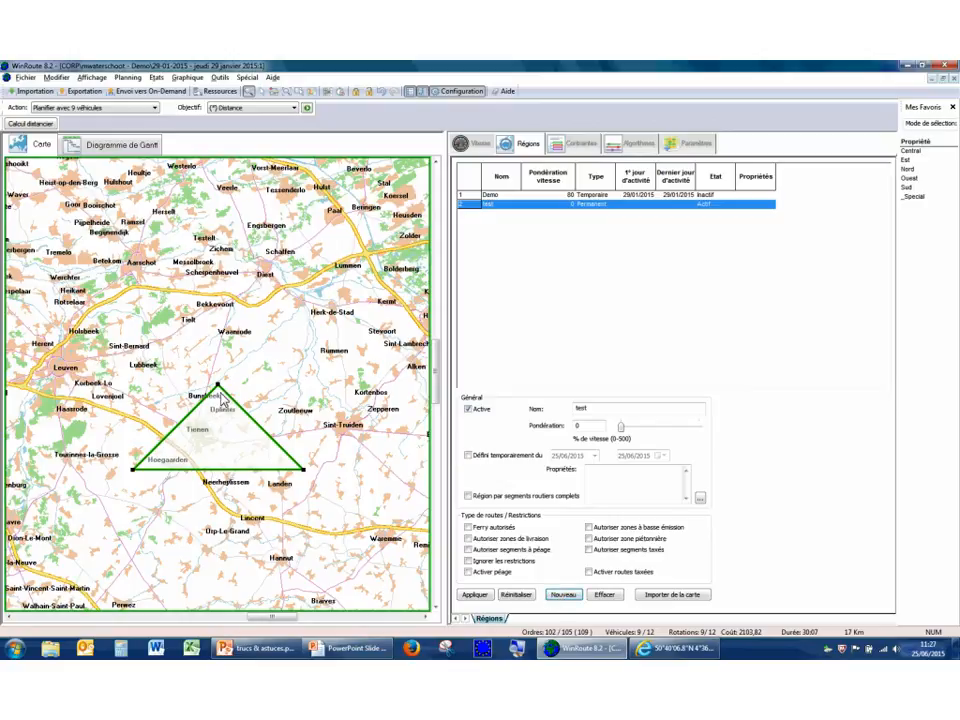
Reshape the test region's triangle into a five-sided area around Hoegaarden by moving its corners and adding new points.
right_click(303, 426)
click(321, 435)
drag(222, 394, 156, 392)
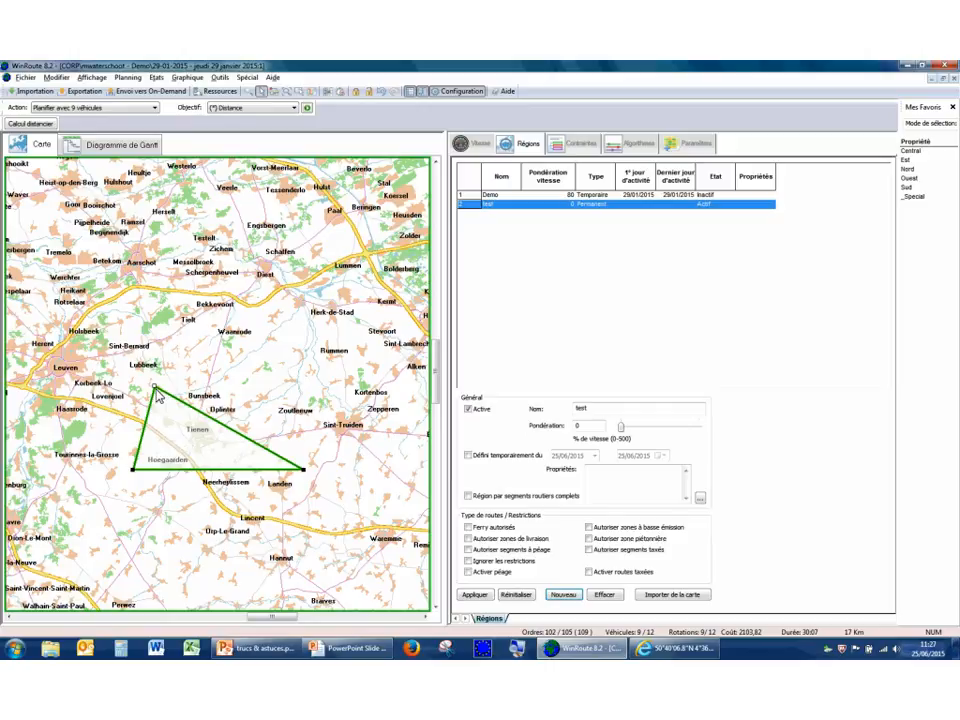
drag(157, 398, 132, 416)
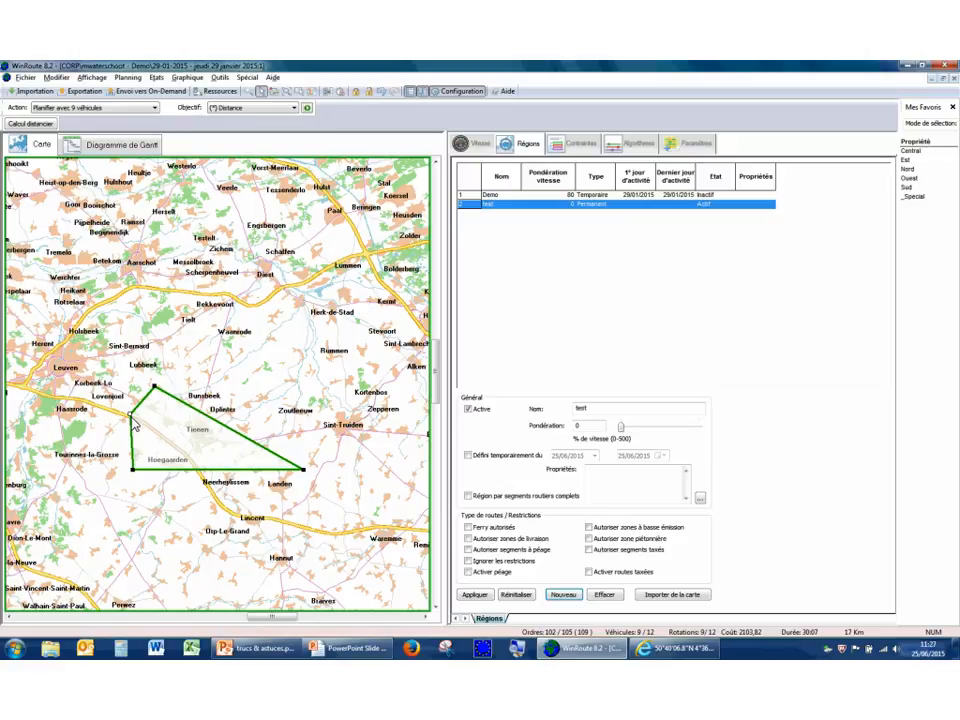
drag(133, 425, 208, 532)
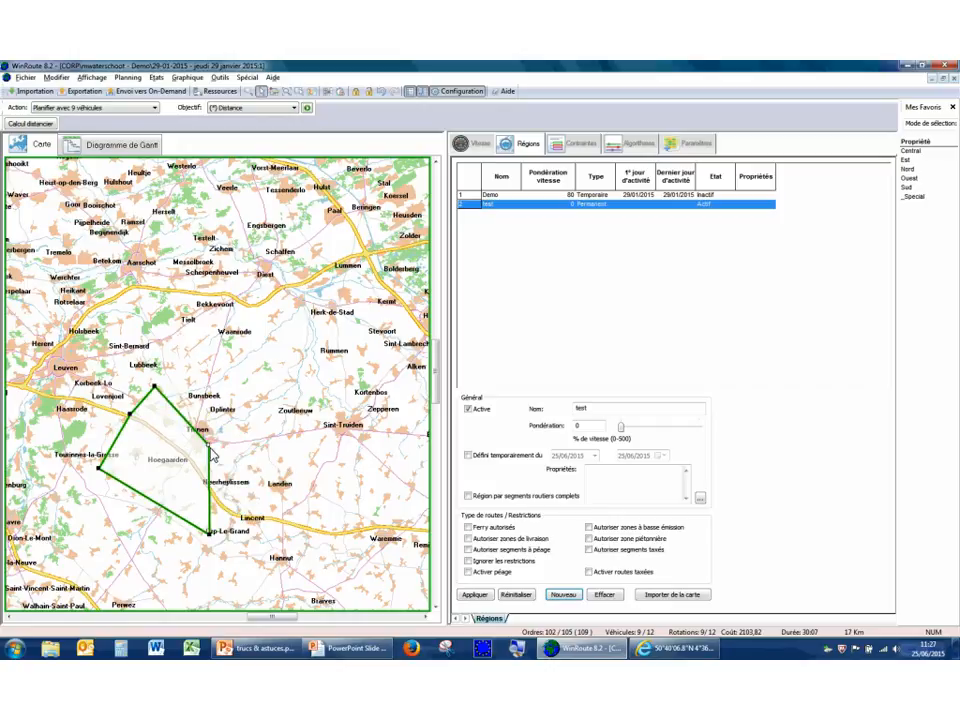
double_click(207, 445)
Set the test region's speed weighting (Pondération) to 50 %.
drag(597, 427, 508, 426)
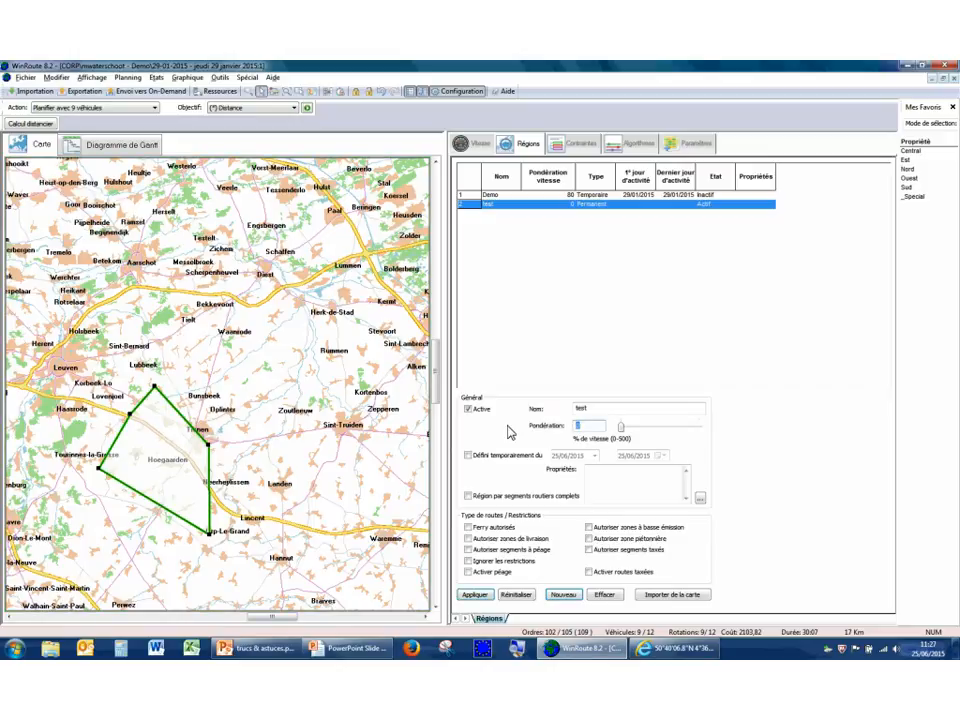
text(50)
key(Tab)
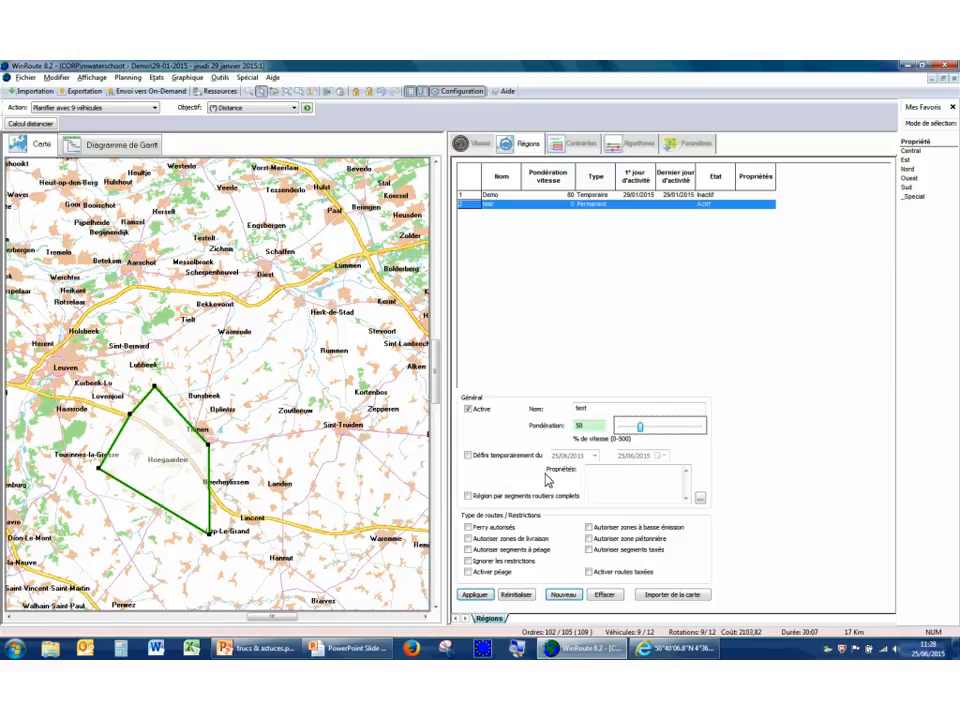
Assign the property "Blocage Véhicules Polluant" to the test region.
click(700, 499)
click(408, 254)
click(410, 453)
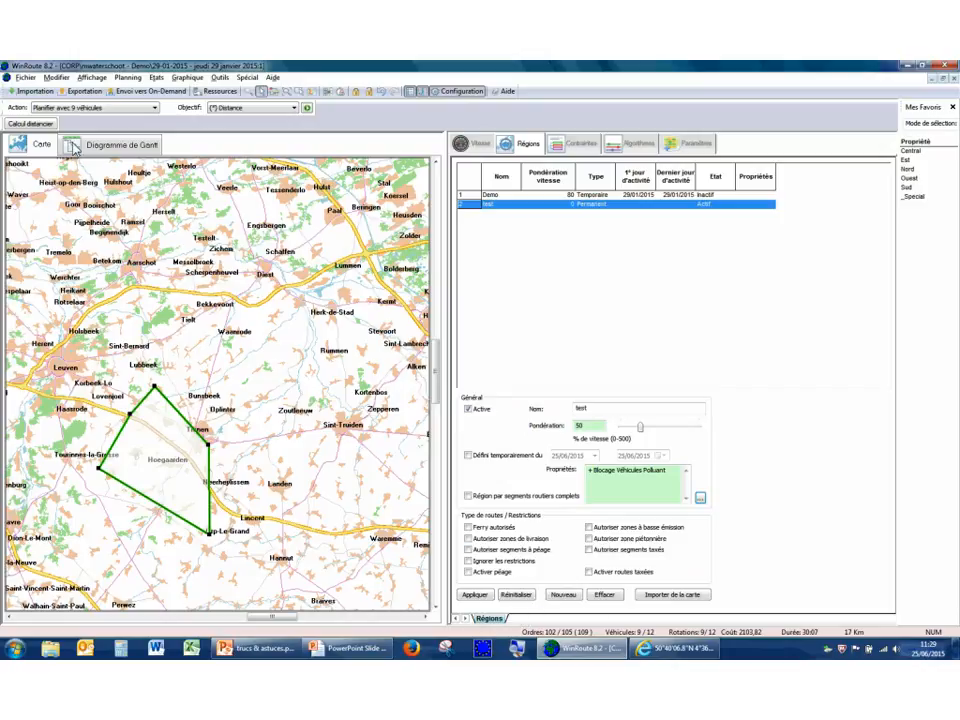
Set the test region's speed weighting to 100 %, apply the region settings and recalculate the distance matrix.
double_click(593, 427)
text(100)
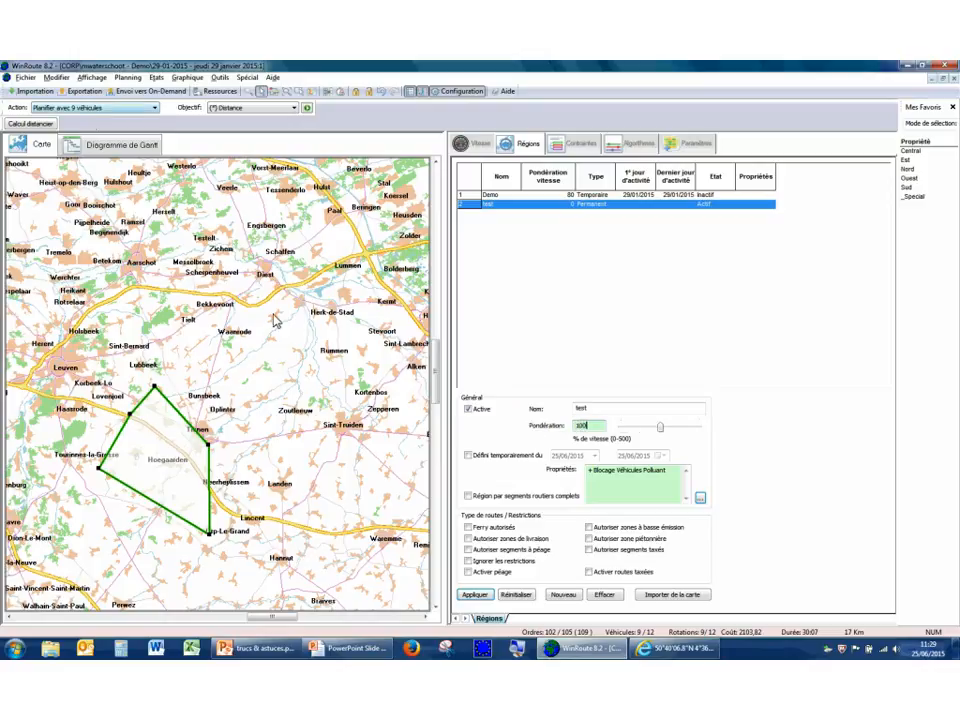
click(486, 598)
click(46, 125)
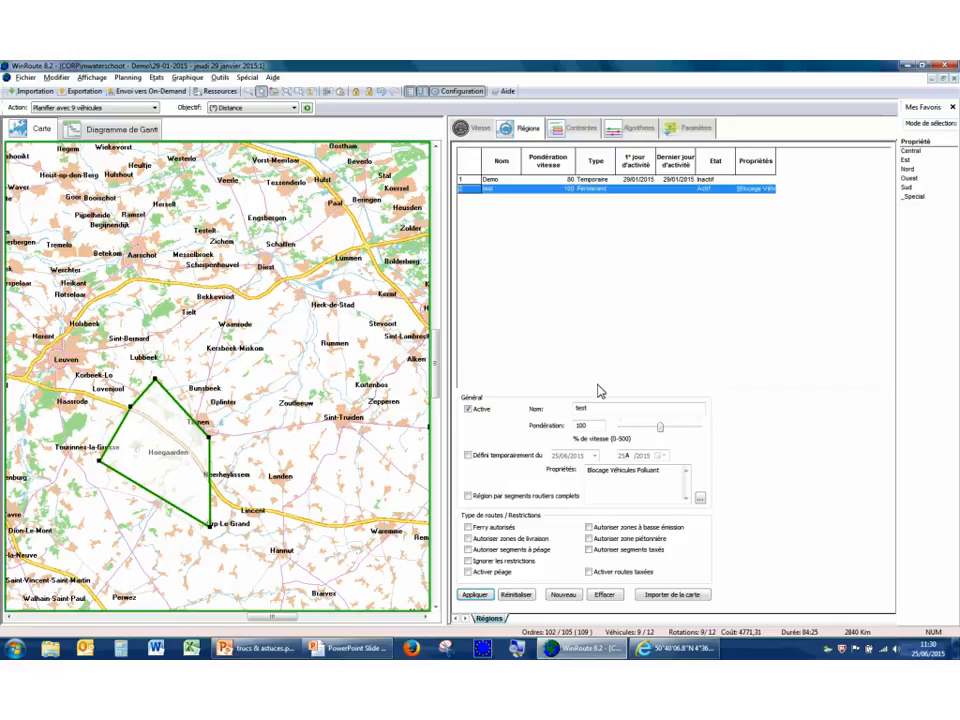
Leave the configuration view and fit the map to the whole planning.
click(466, 100)
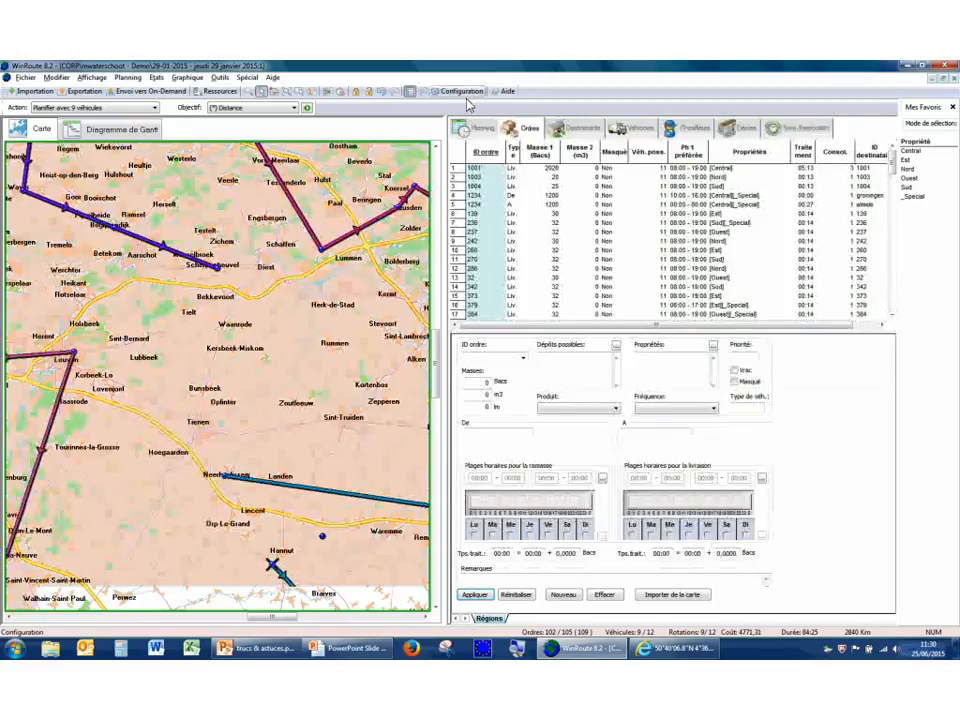
right_click(238, 344)
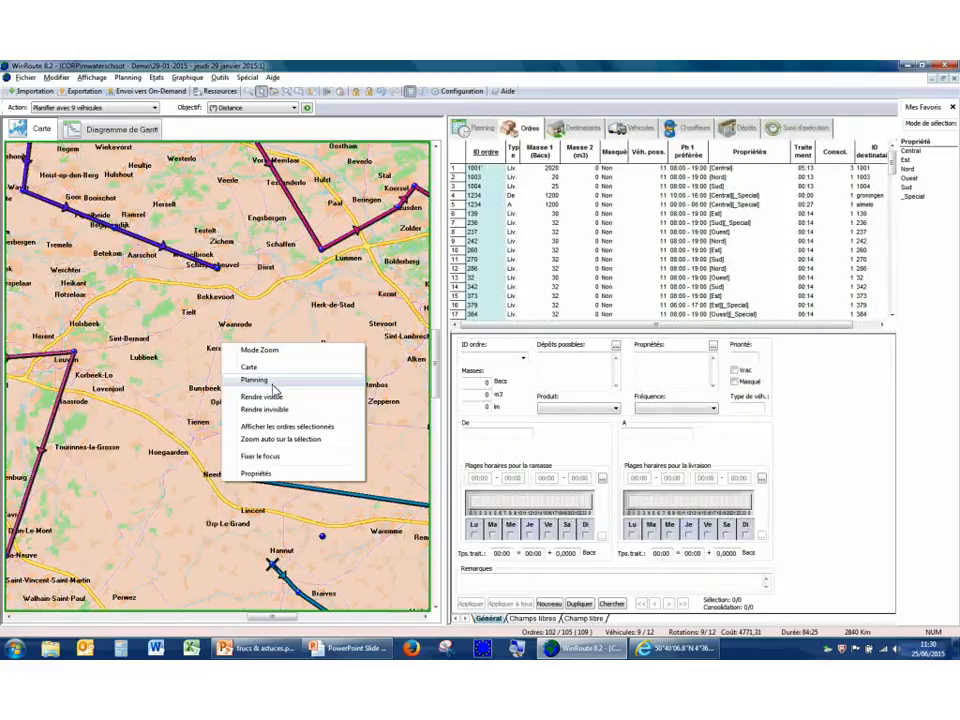
click(271, 382)
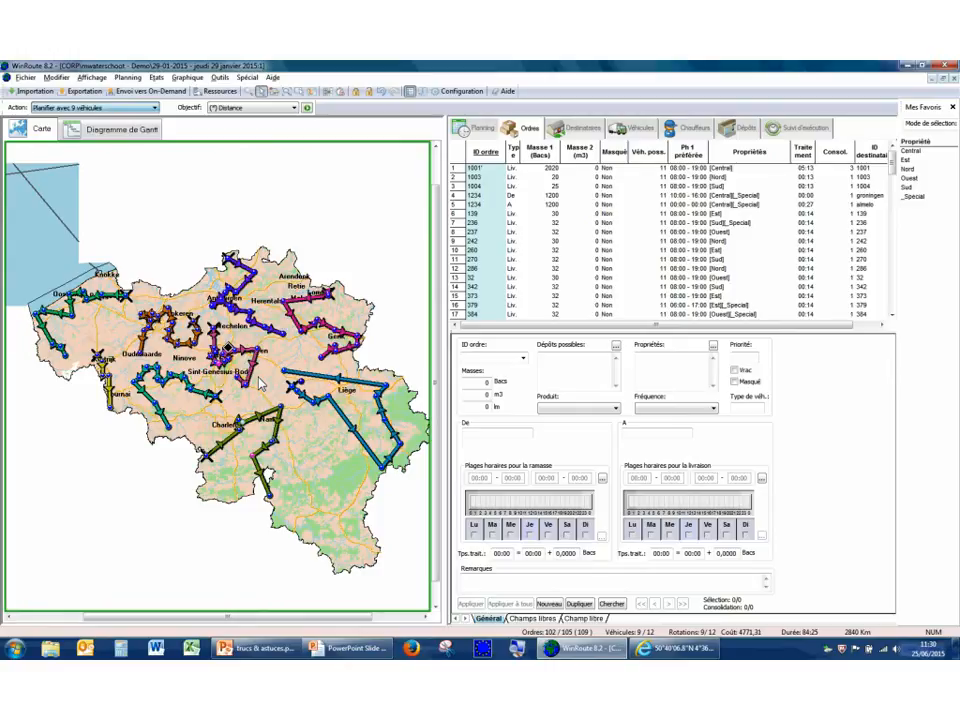
Go through the available planning actions and set the action to "1. Créer un planning".
click(95, 107)
click(85, 117)
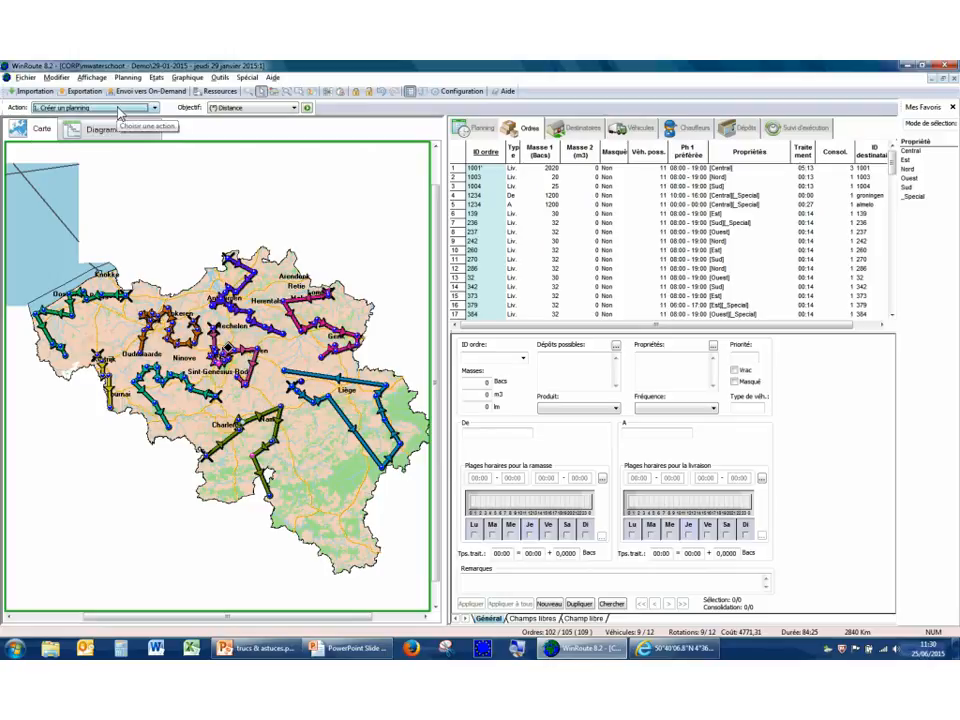
click(117, 108)
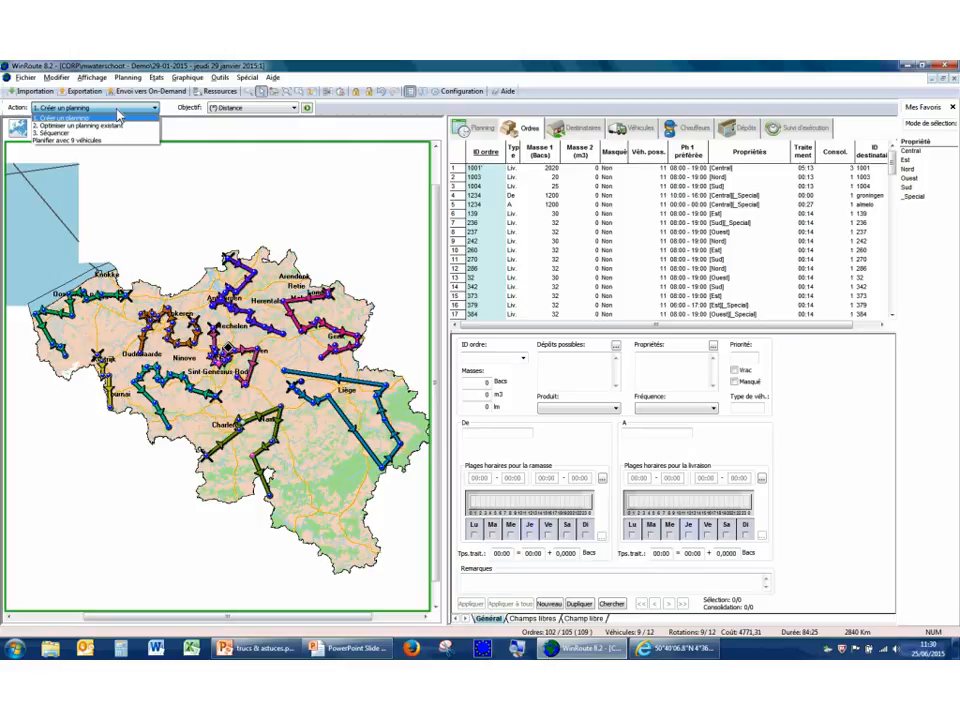
click(117, 116)
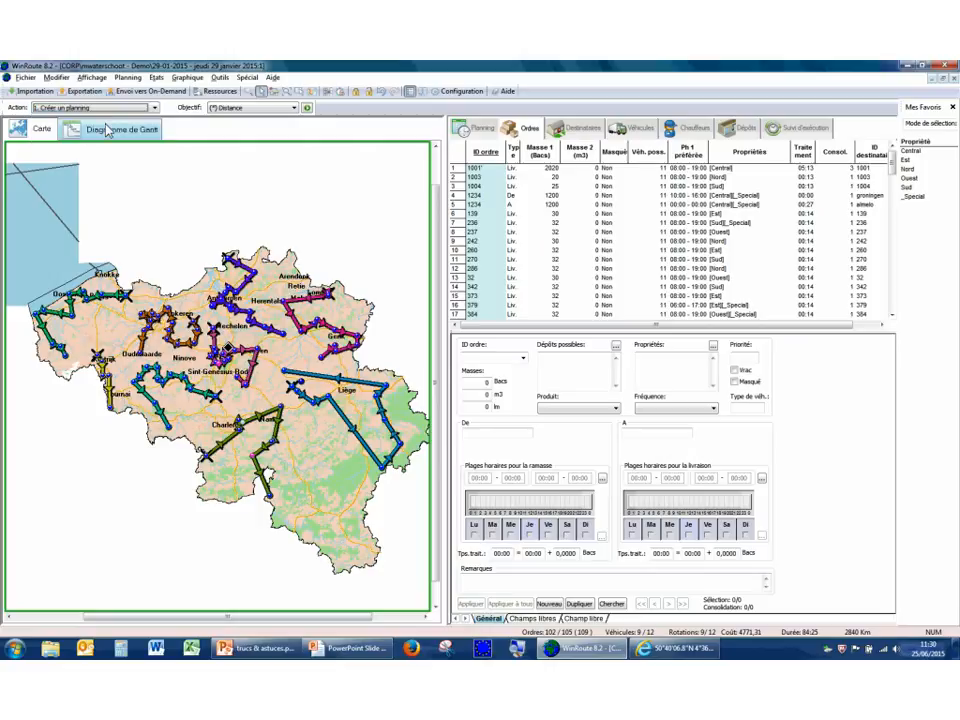
click(117, 108)
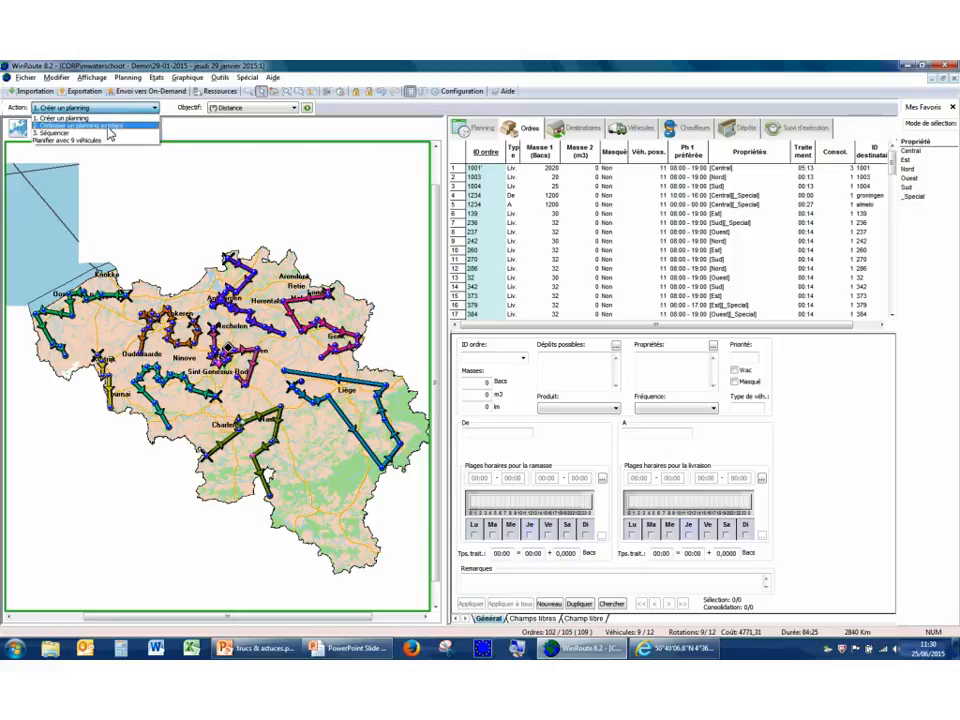
click(112, 125)
click(115, 107)
click(110, 135)
click(115, 107)
click(110, 116)
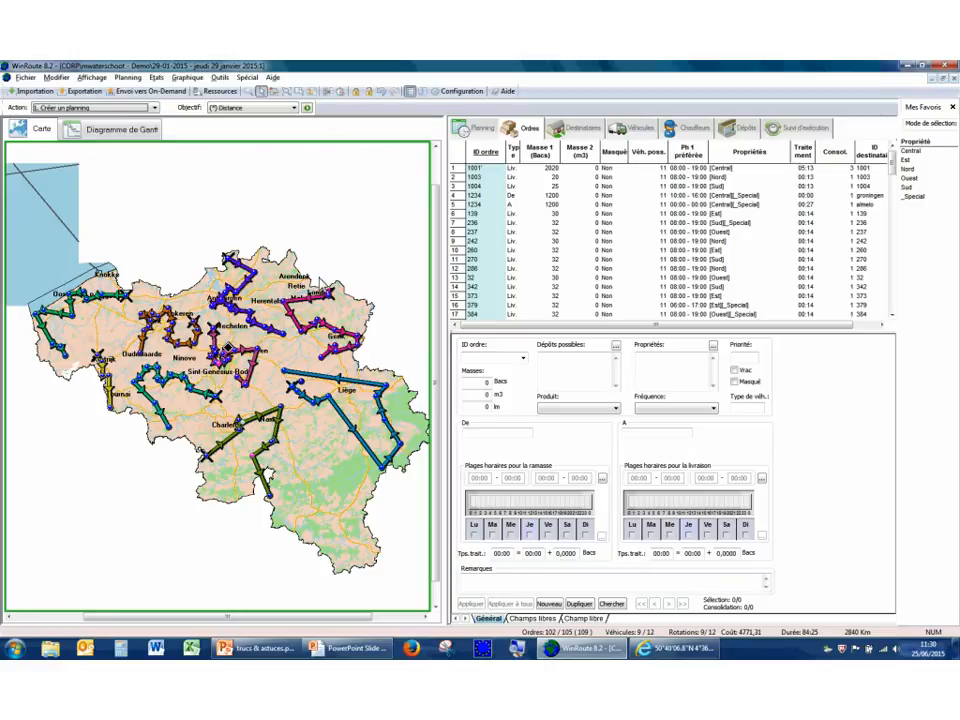
Display the planning summary (Résumé) and select the empty root solution as the starting point.
click(482, 132)
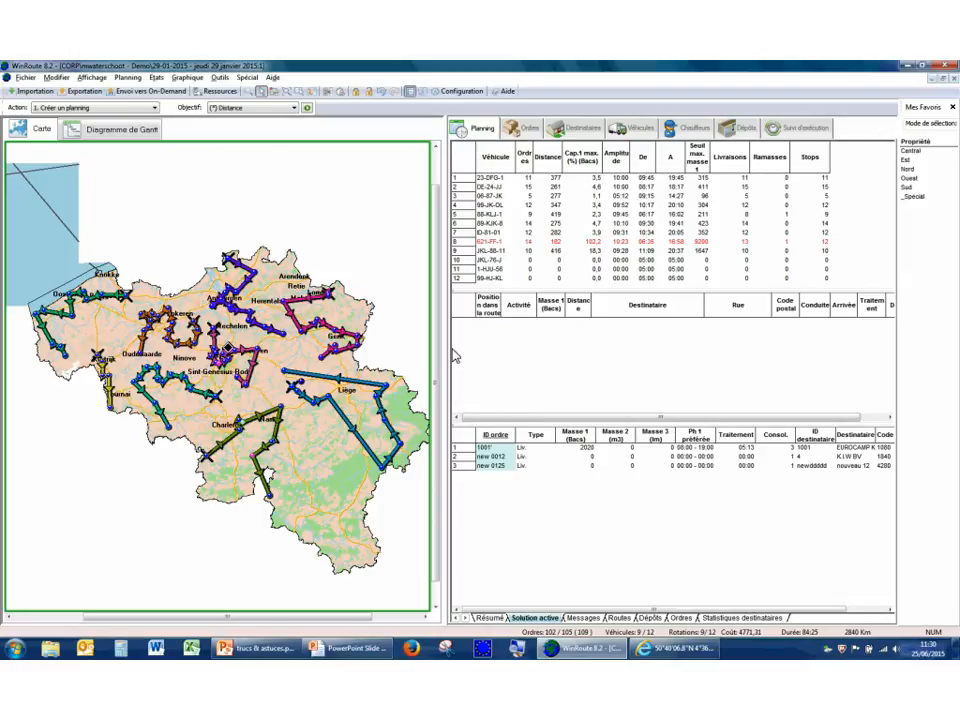
click(489, 617)
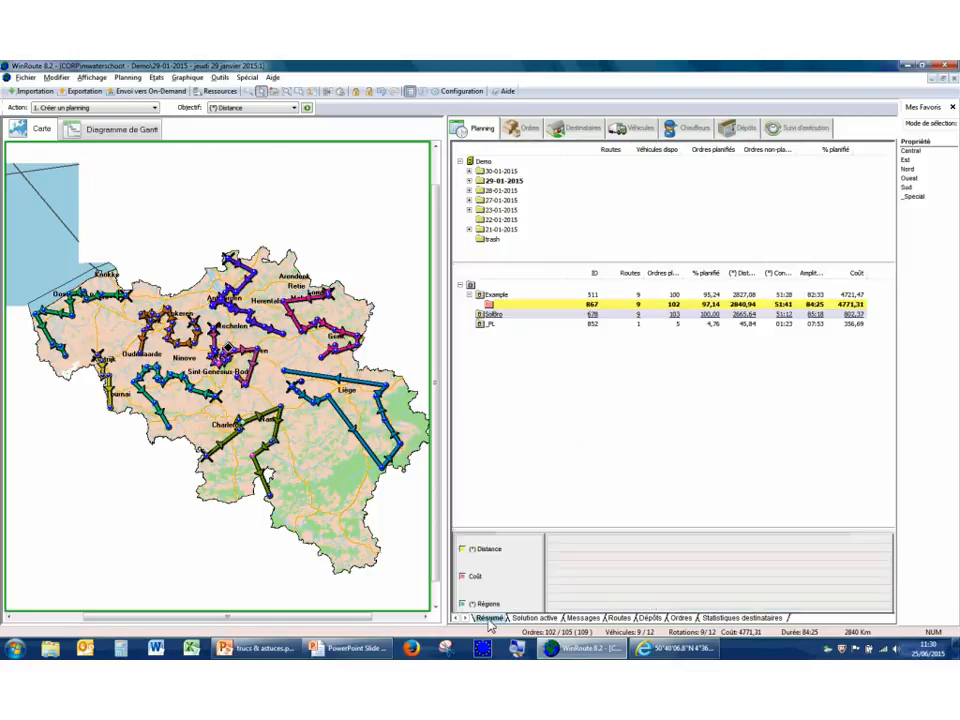
click(482, 287)
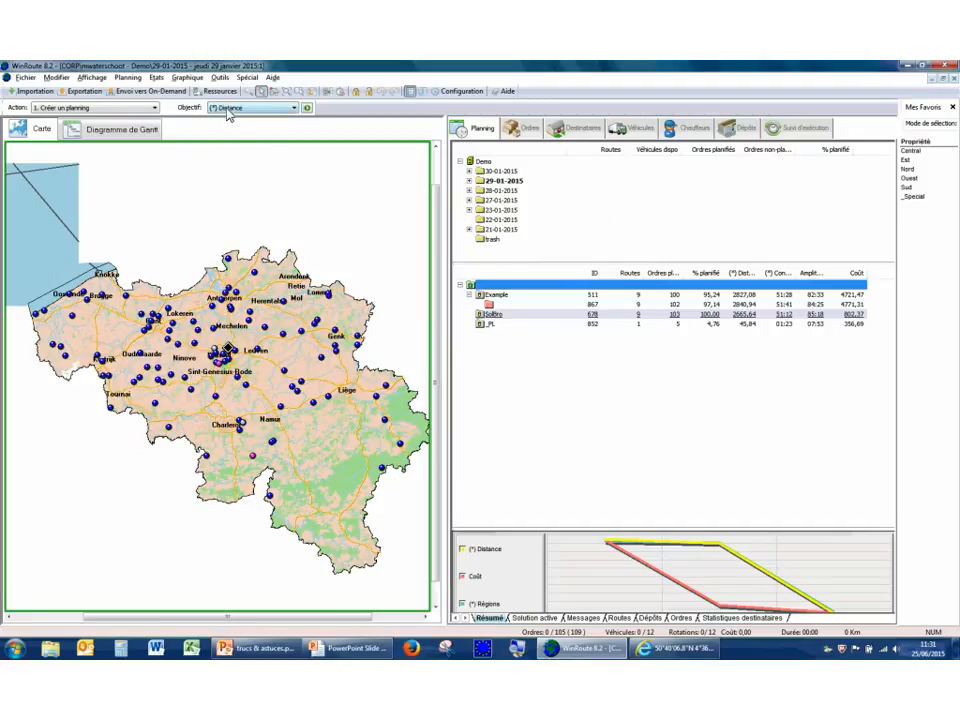
Generate a new planning with the (*) Distance objective, move the search status window off the map and stop the search.
right_click(326, 255)
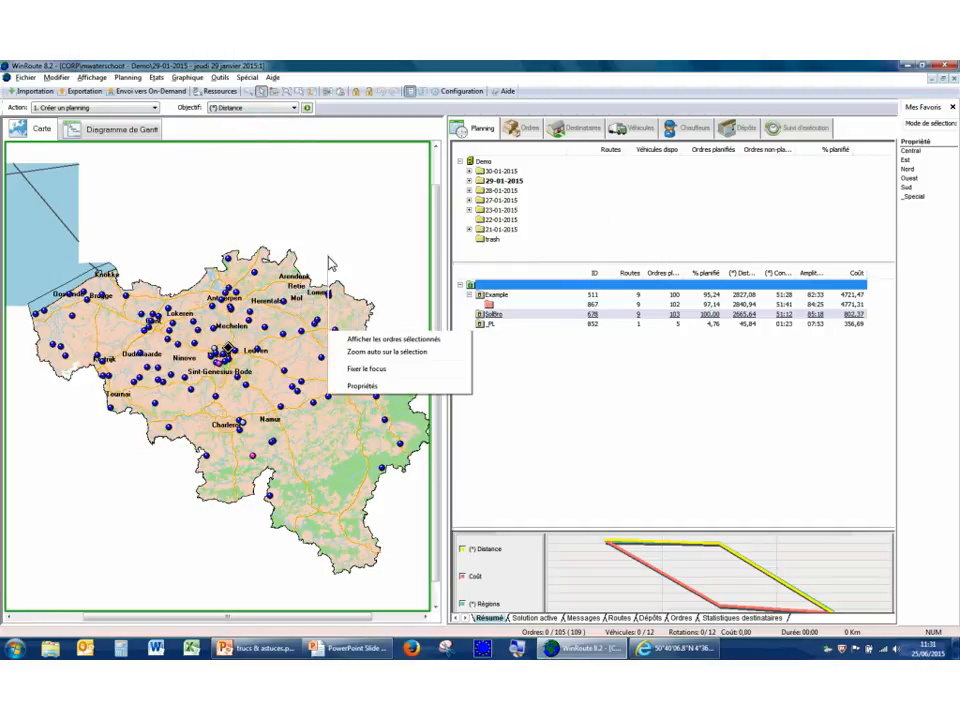
click(307, 108)
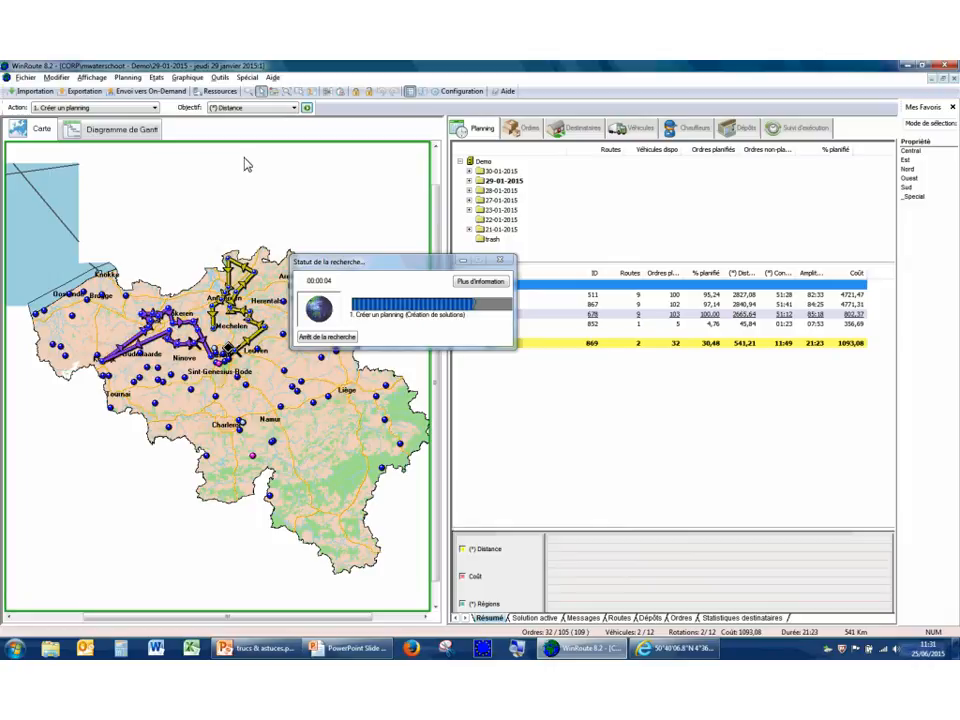
drag(397, 272, 657, 193)
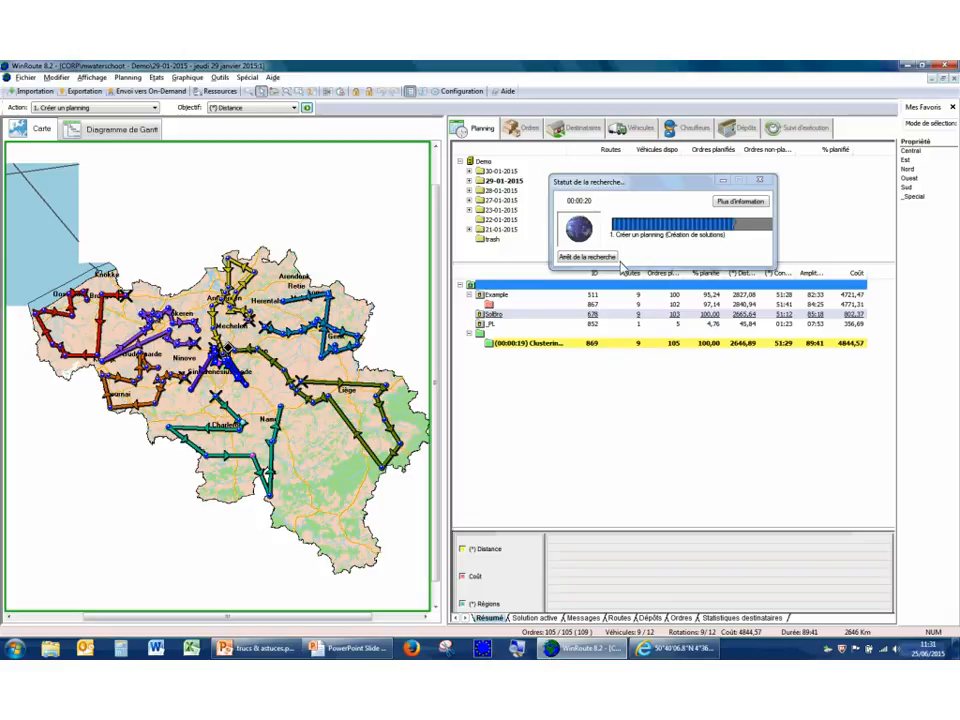
click(599, 262)
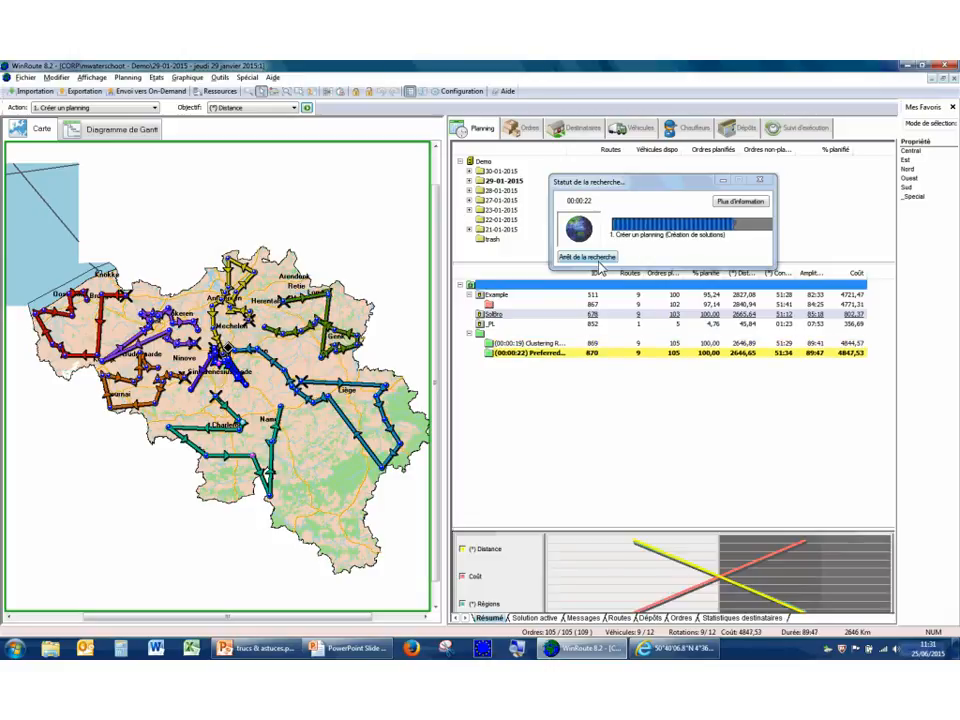
Optimise the existing "Preferred" solution (ID 870) using the (*) Conduite objective, stopping the search after an improved solution is found.
click(567, 356)
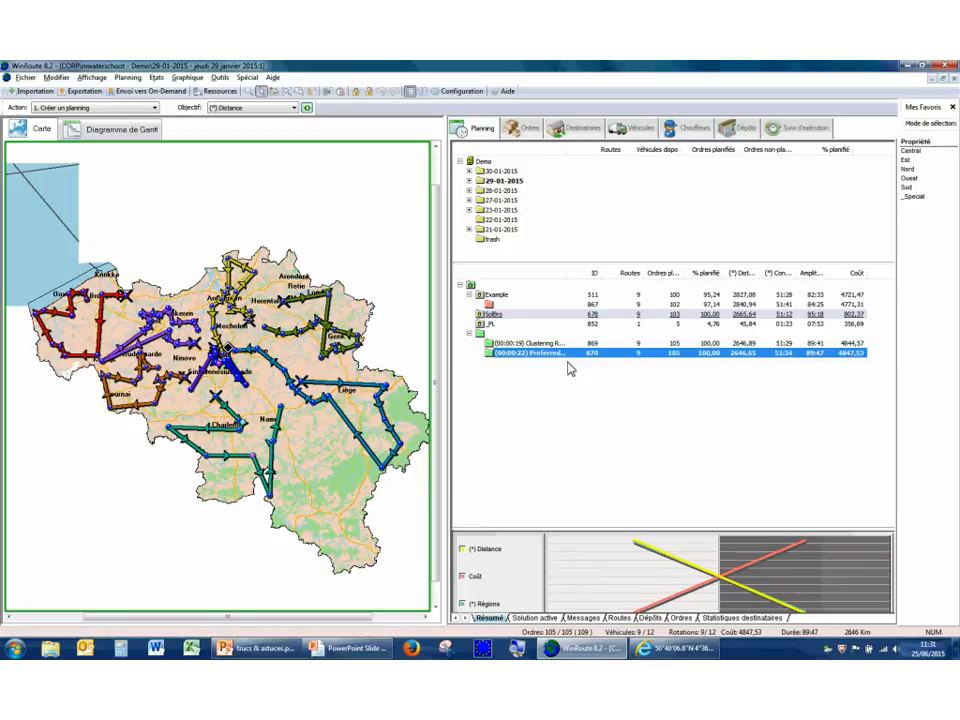
click(254, 109)
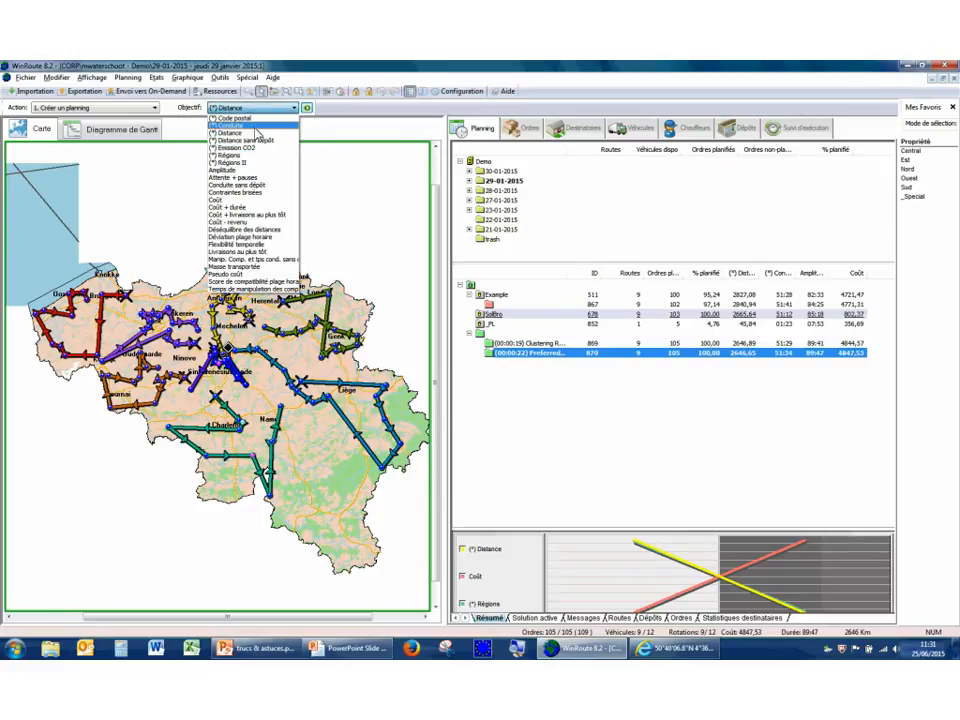
click(240, 125)
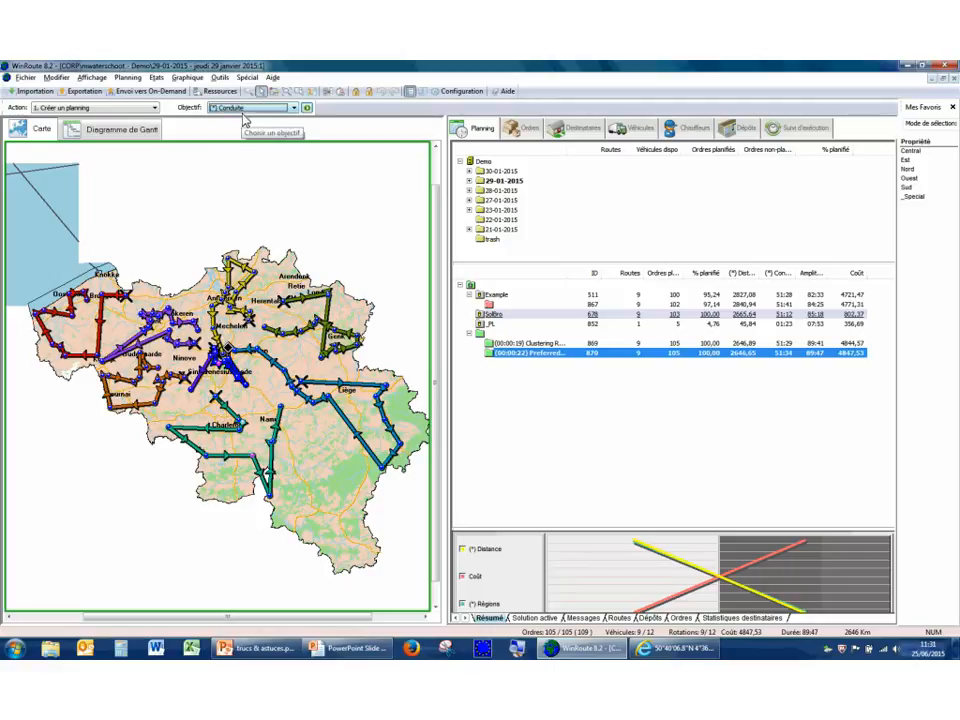
click(112, 107)
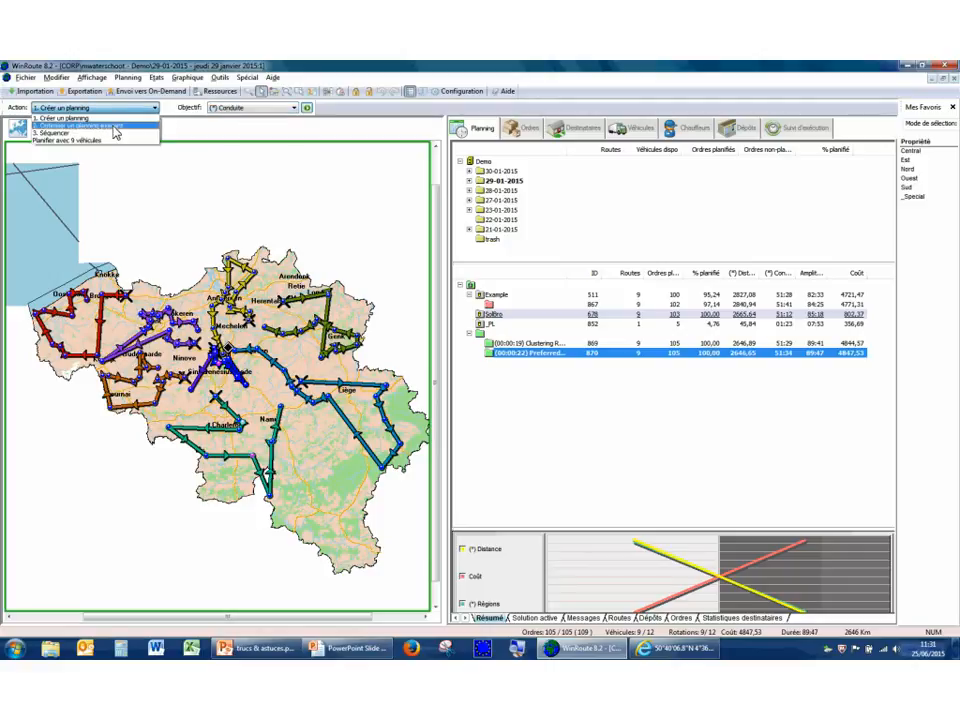
click(112, 126)
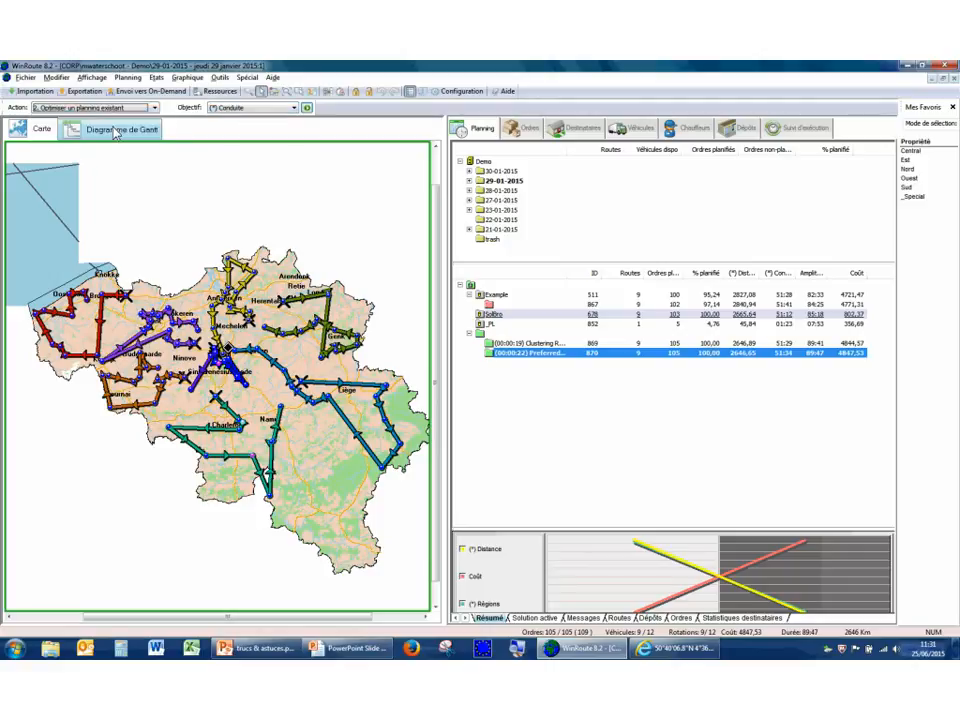
click(307, 108)
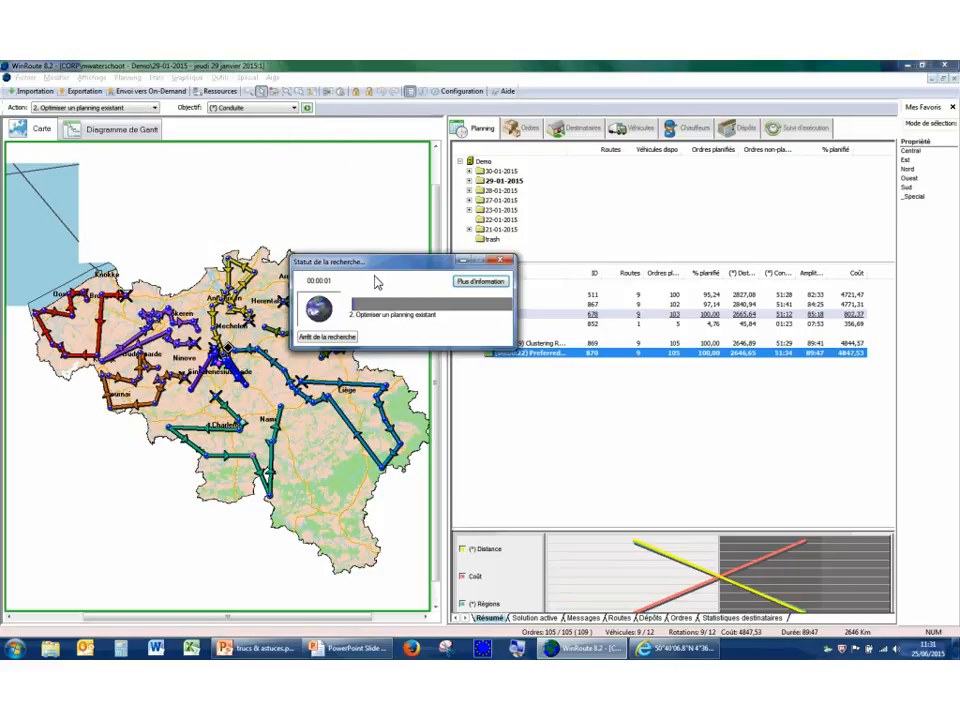
drag(387, 264, 652, 196)
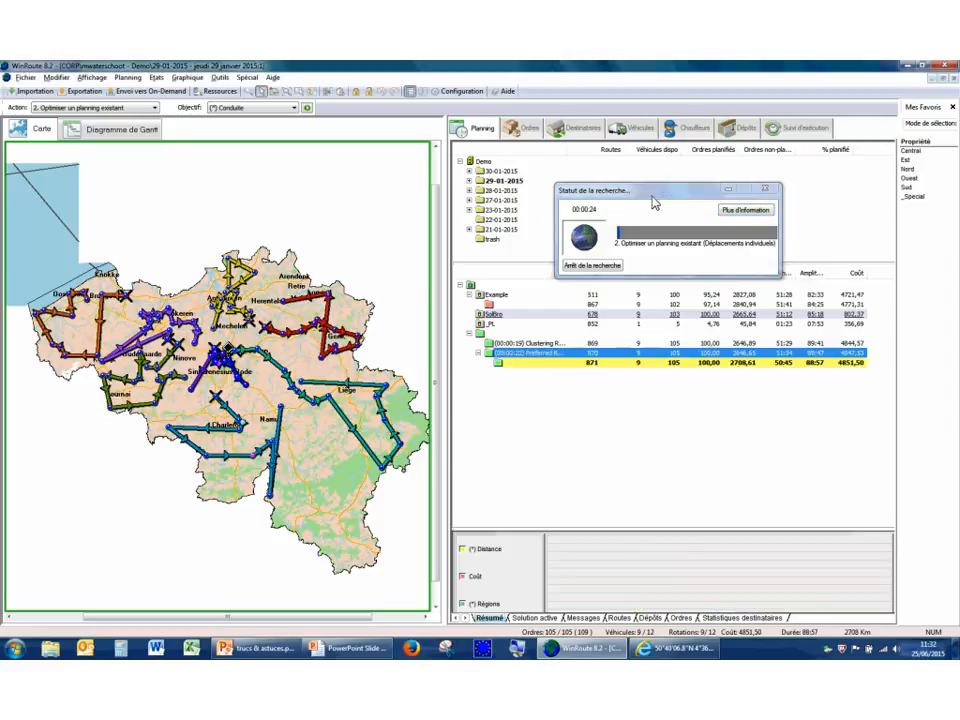
click(610, 271)
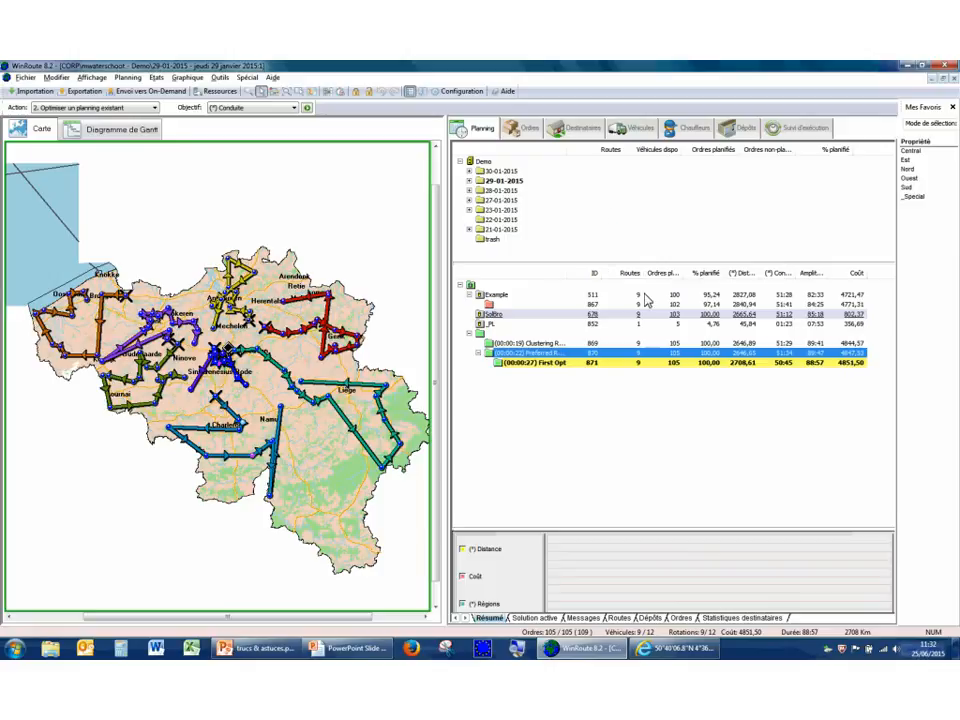
In the "First Opt" solution, optimise only the route around Genk using the Coût objective.
click(789, 366)
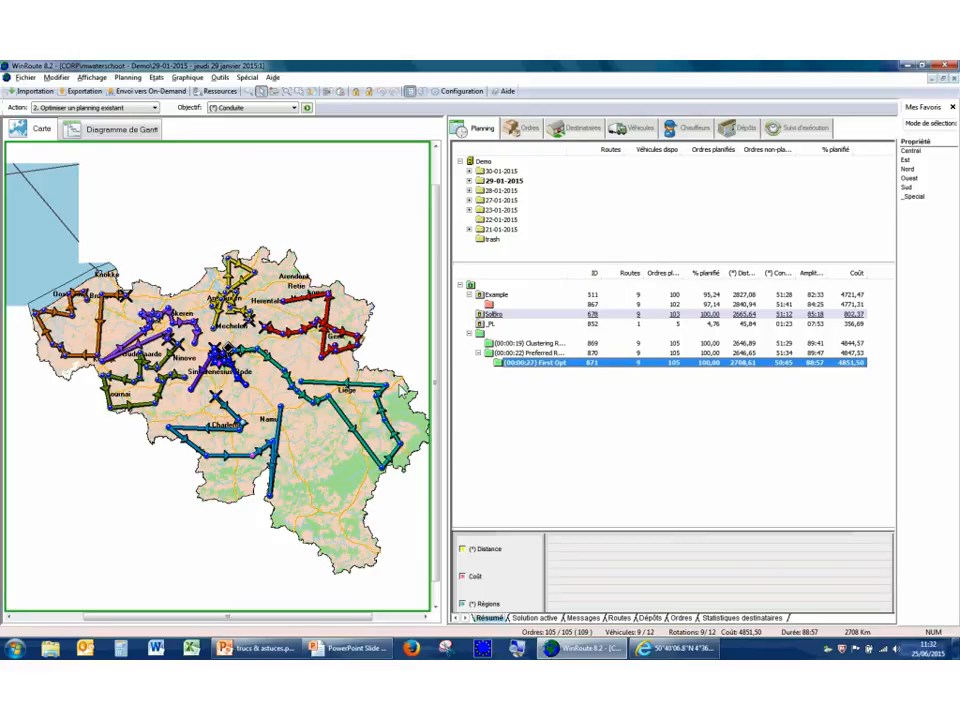
click(327, 314)
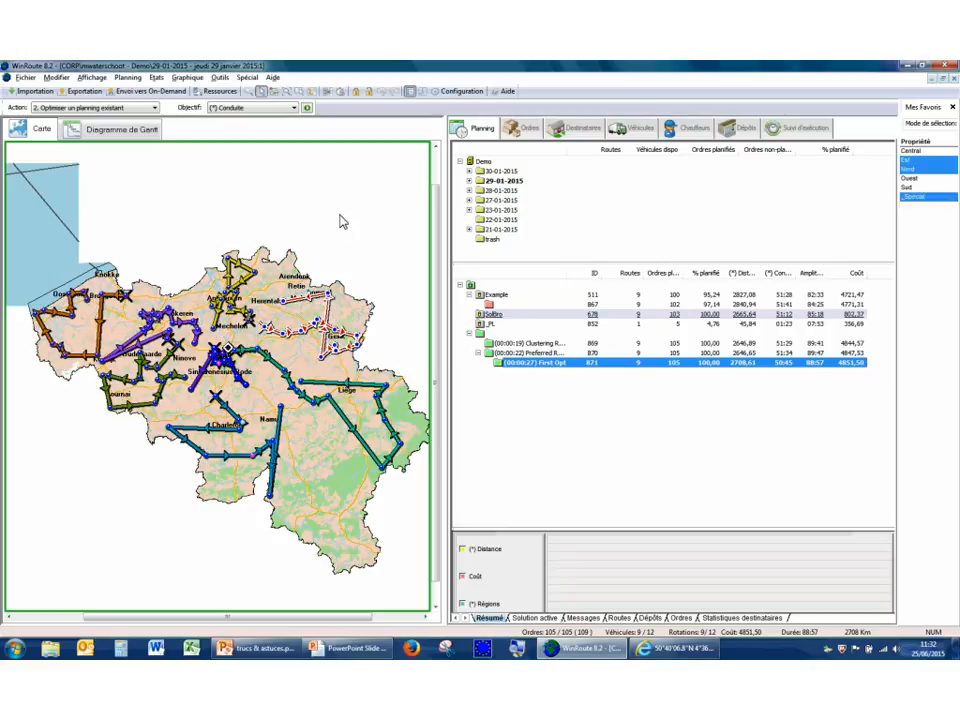
click(268, 108)
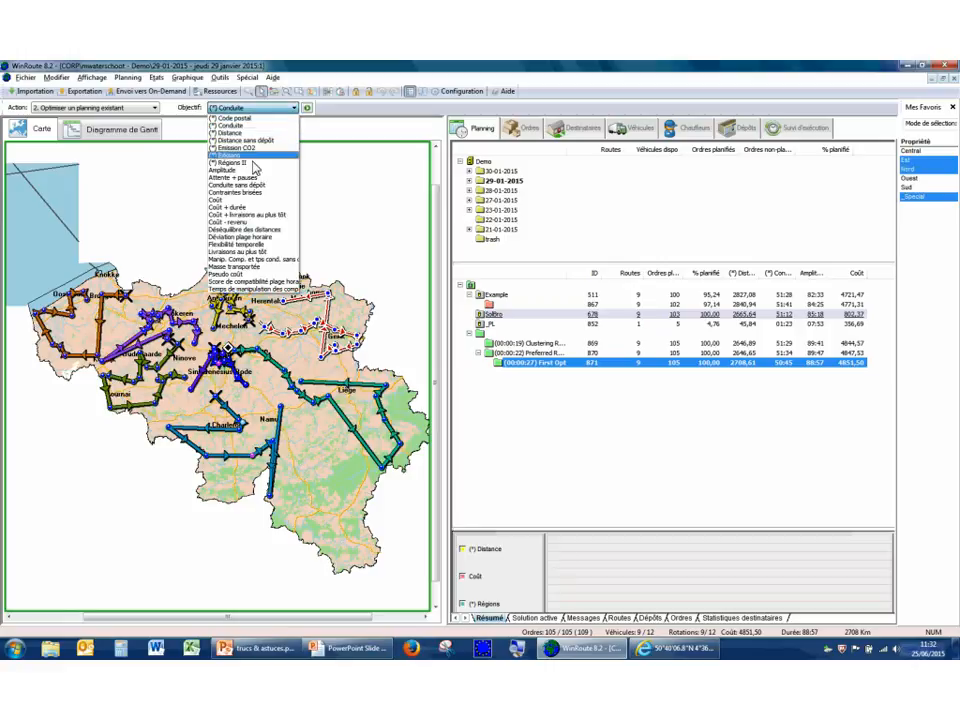
click(252, 203)
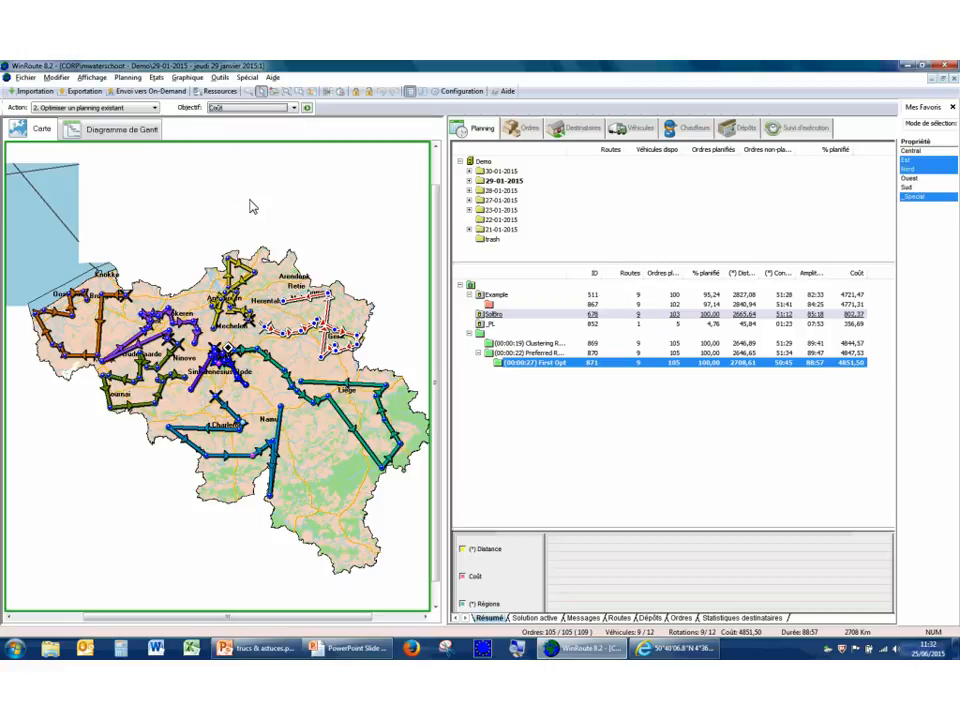
right_click(304, 301)
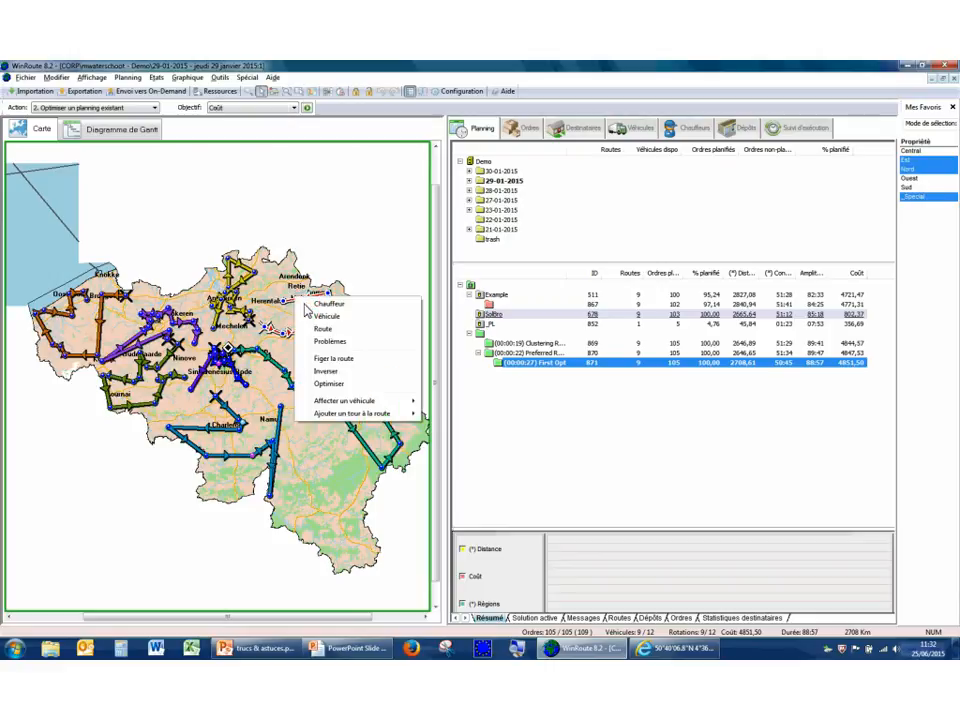
click(329, 383)
drag(380, 275, 487, 202)
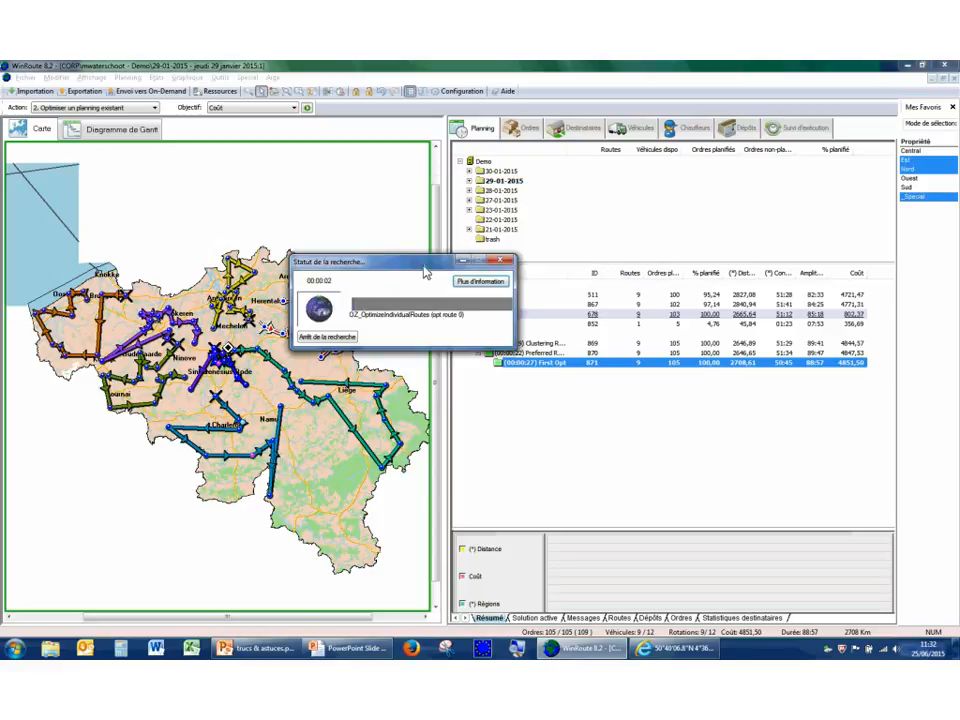
drag(425, 271, 557, 236)
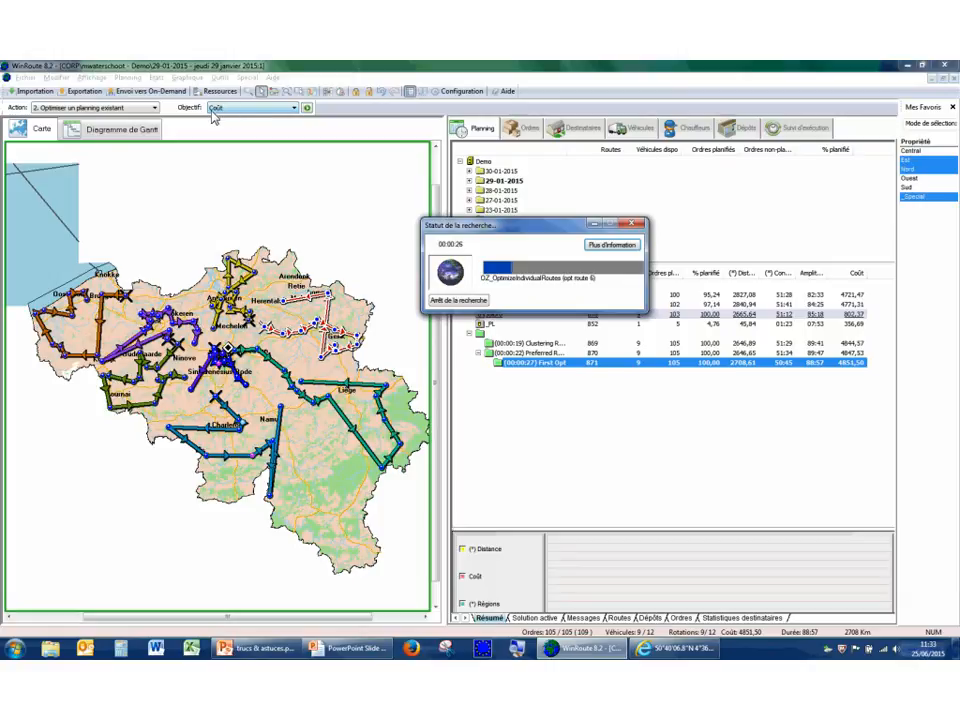
Open the list of objectives to review the available optimisation criteria.
click(294, 108)
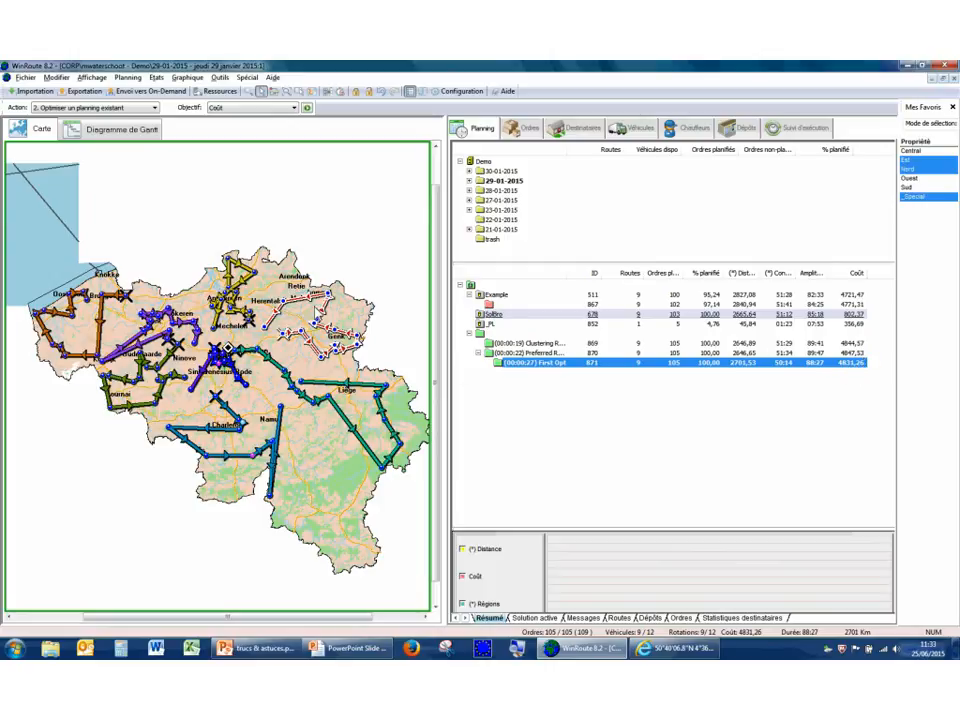
click(264, 109)
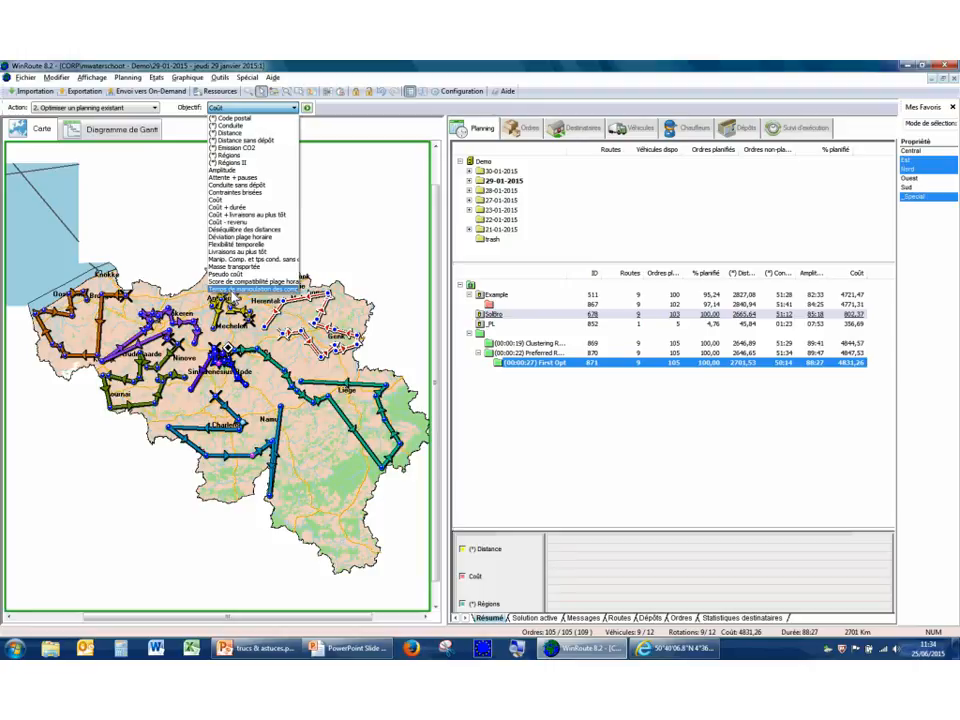
Set the planning action to "1. Créer un planning".
click(115, 107)
click(115, 107)
click(115, 118)
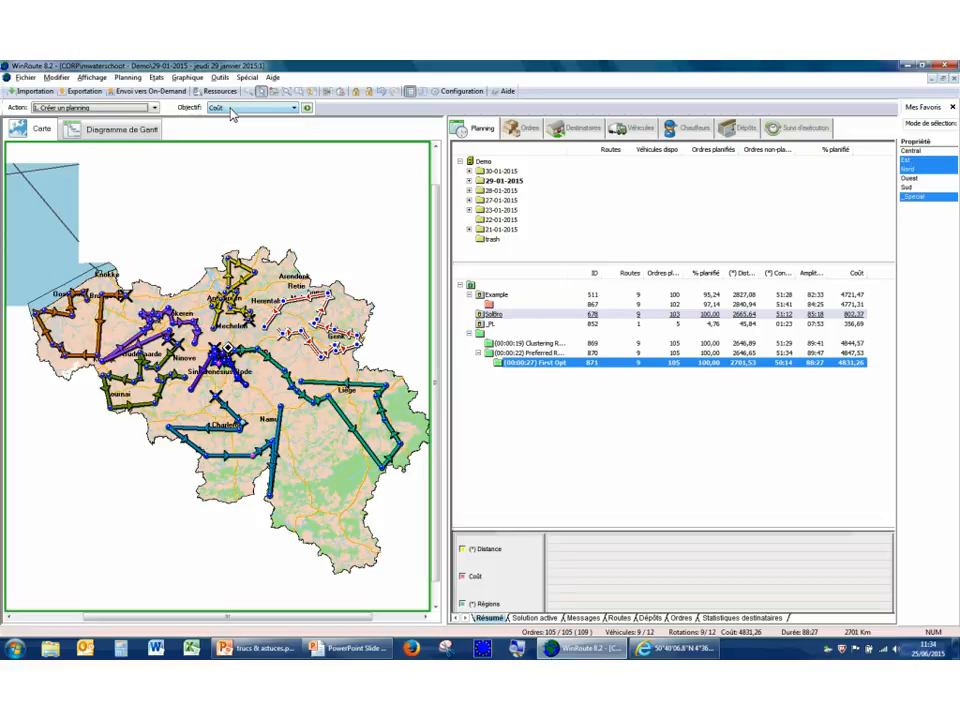
Examine the available OZ_ algorithms in the configuration, and return to the planning to check the list of actions.
click(458, 91)
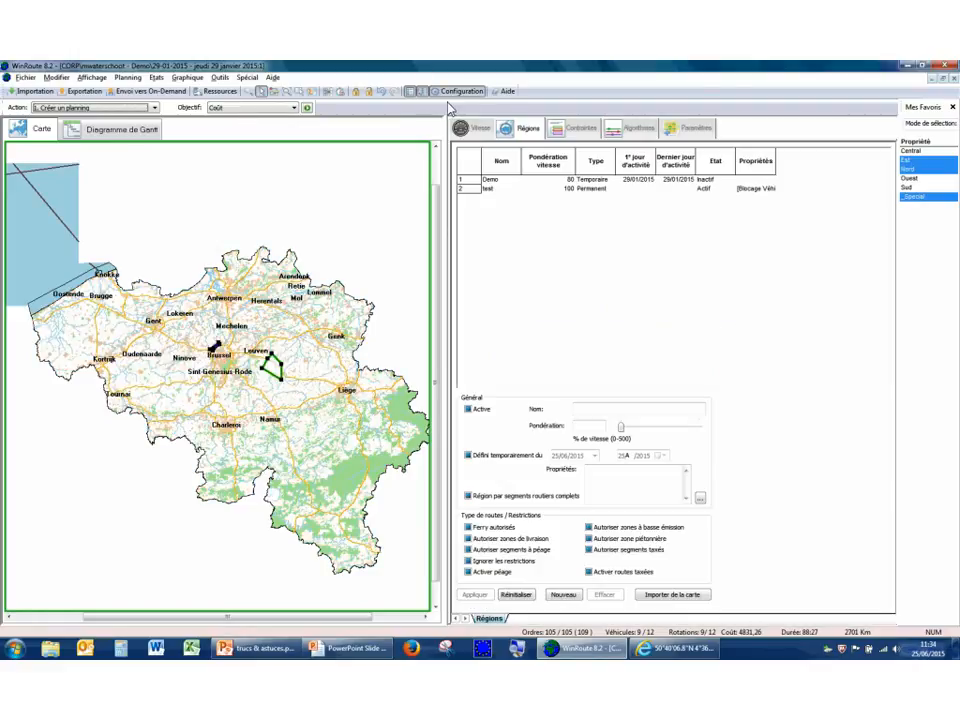
click(638, 132)
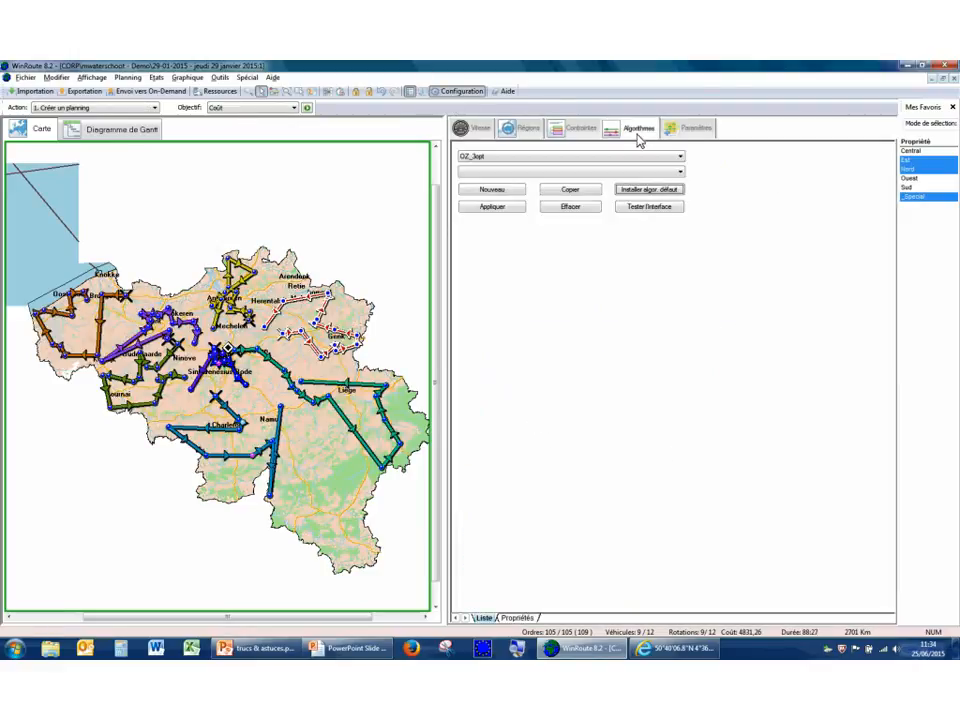
click(568, 158)
mouse_move(679, 181)
mouse_down()
mouse_move(681, 343)
mouse_move(684, 185)
mouse_up()
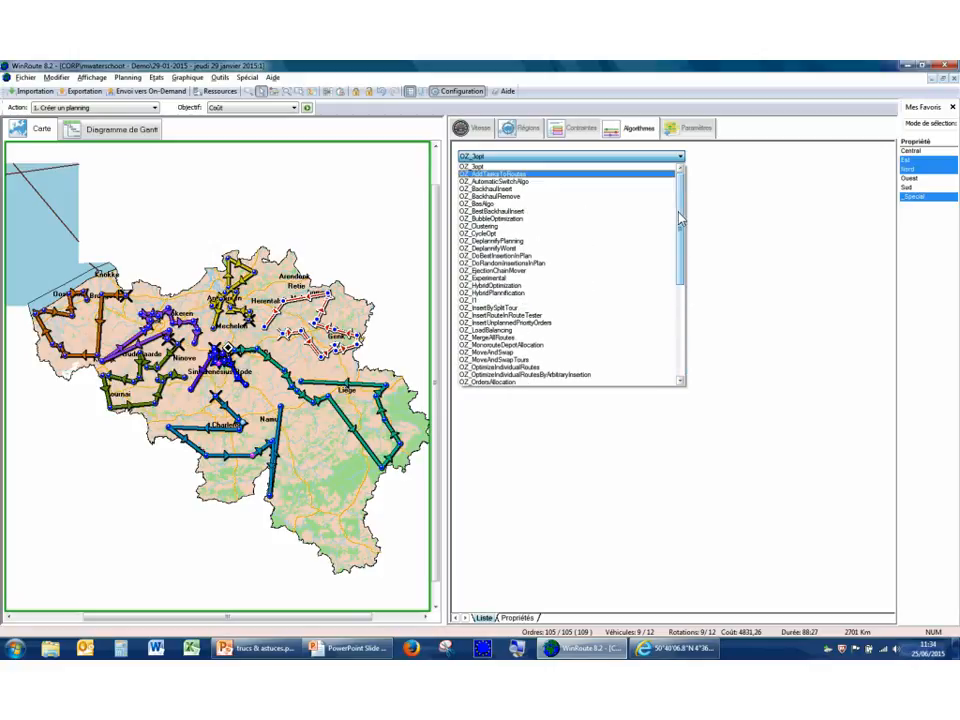
mouse_move(683, 232)
mouse_down()
mouse_move(680, 340)
mouse_move(690, 237)
mouse_up()
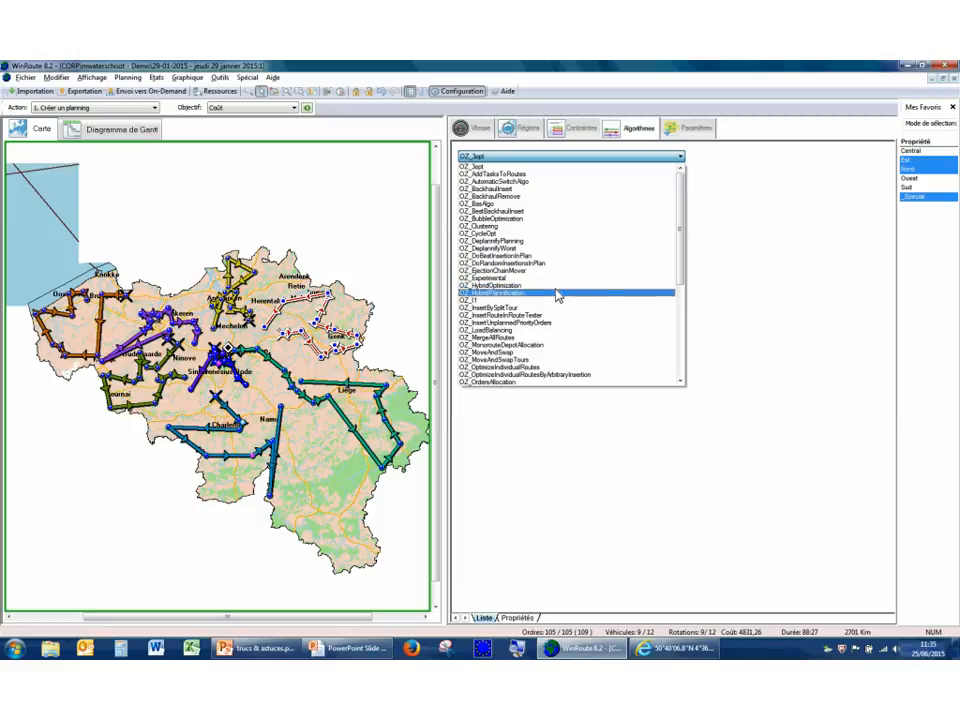
click(758, 293)
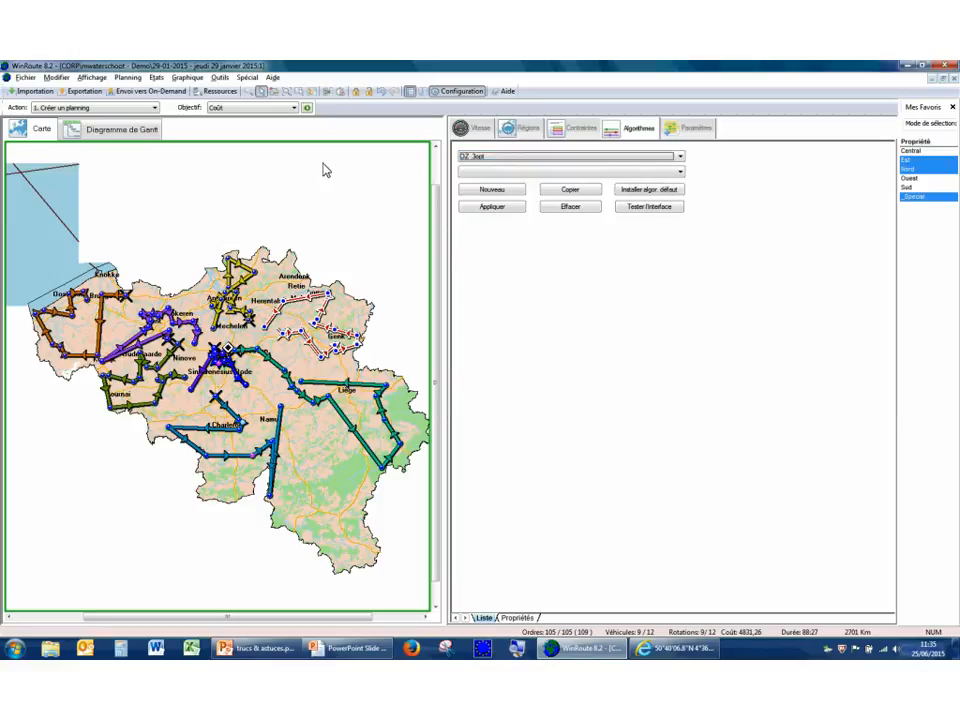
click(462, 91)
click(97, 109)
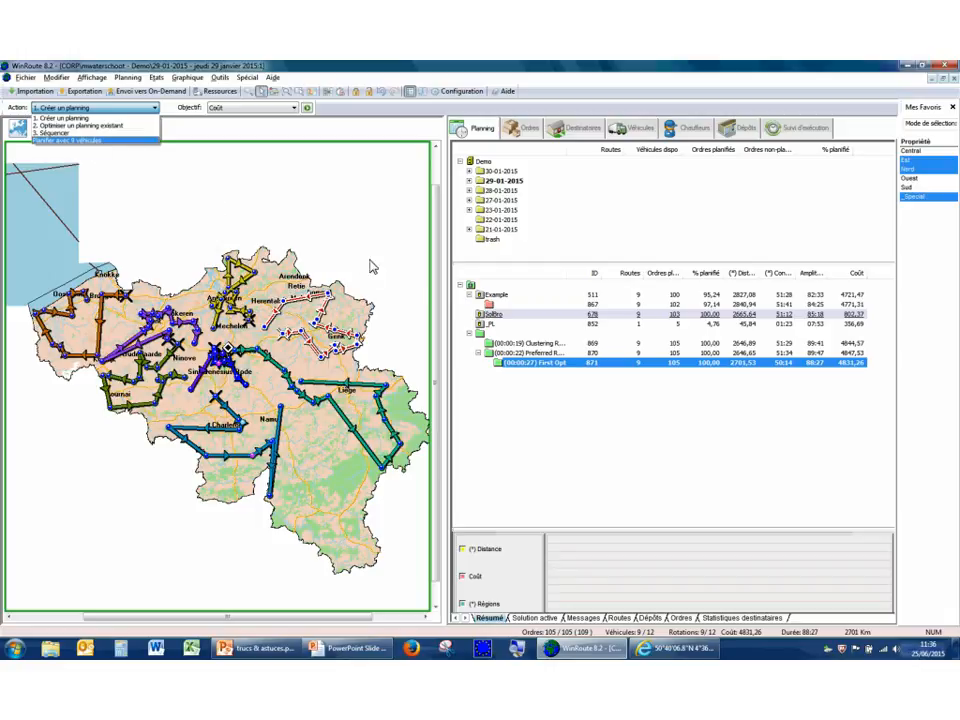
Open the _PL solution and show its detailed route near Sint-Jans-Molenbeek at street level, including the truck restriction signs.
click(495, 326)
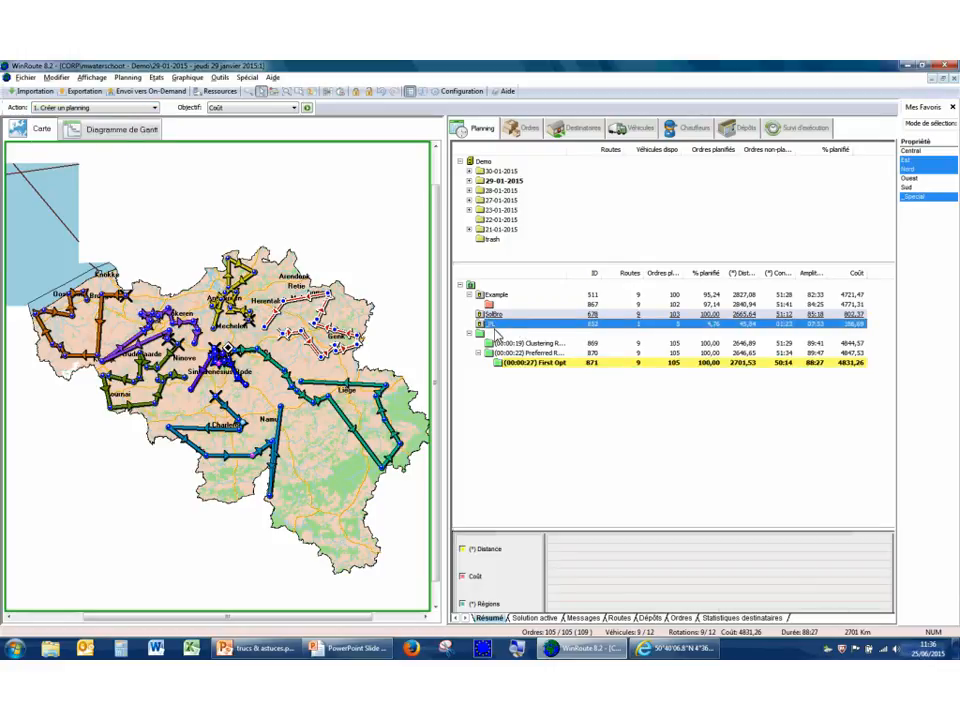
right_click(265, 340)
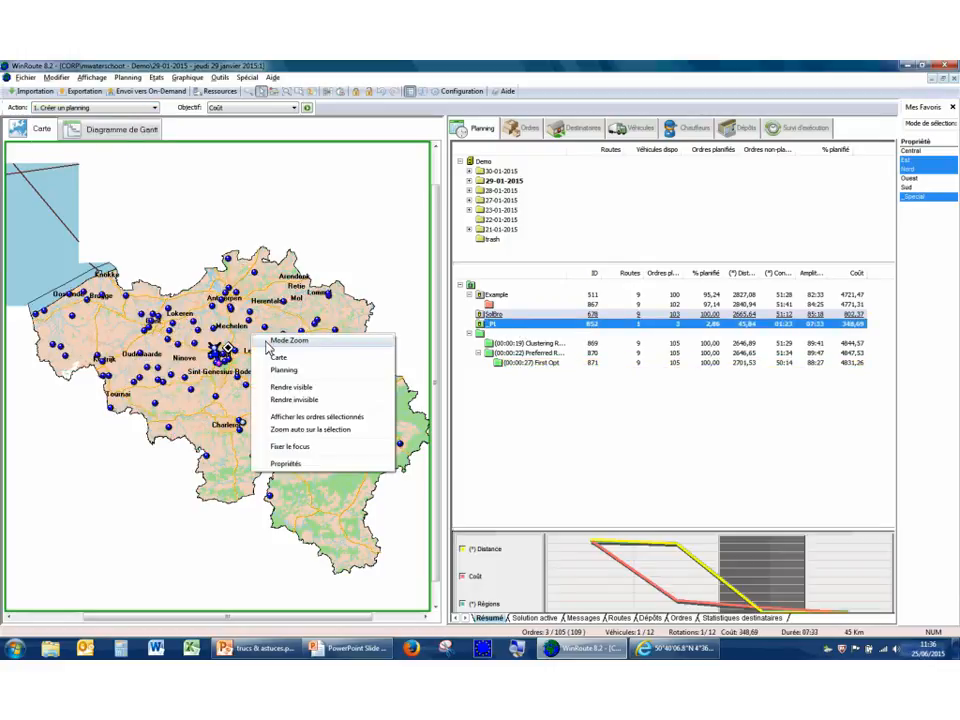
click(269, 341)
drag(185, 332, 266, 418)
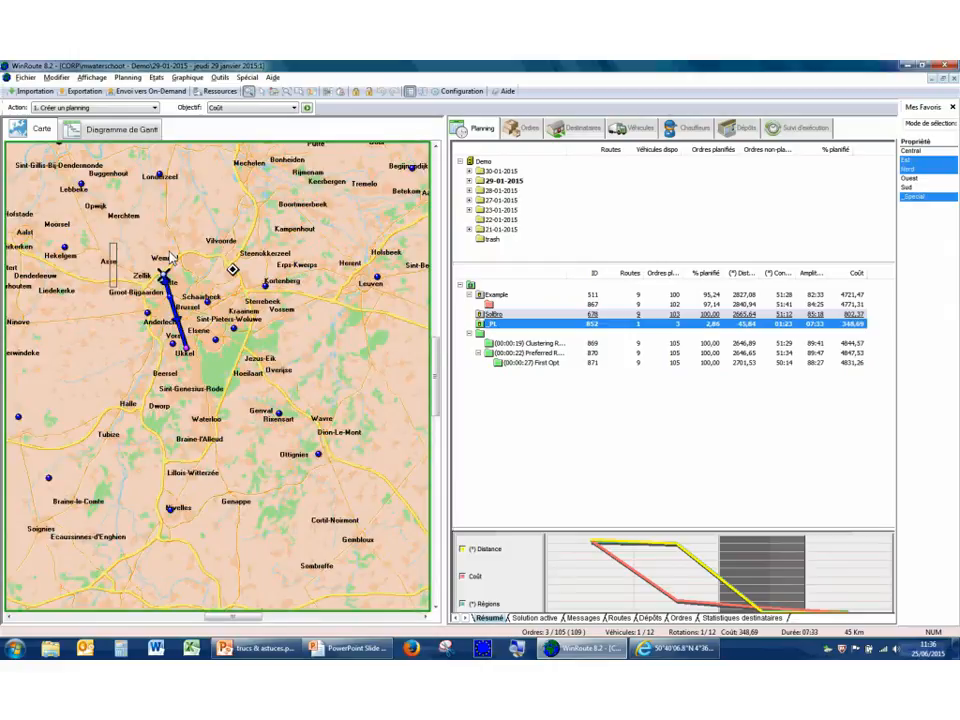
drag(108, 241, 262, 430)
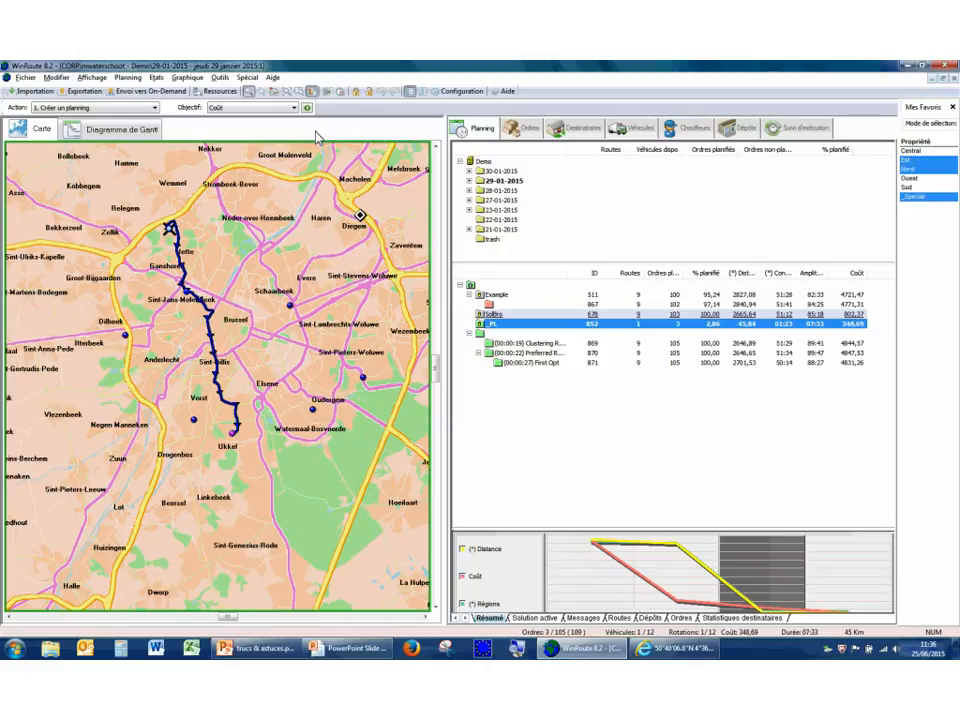
drag(118, 202, 187, 256)
drag(57, 188, 190, 336)
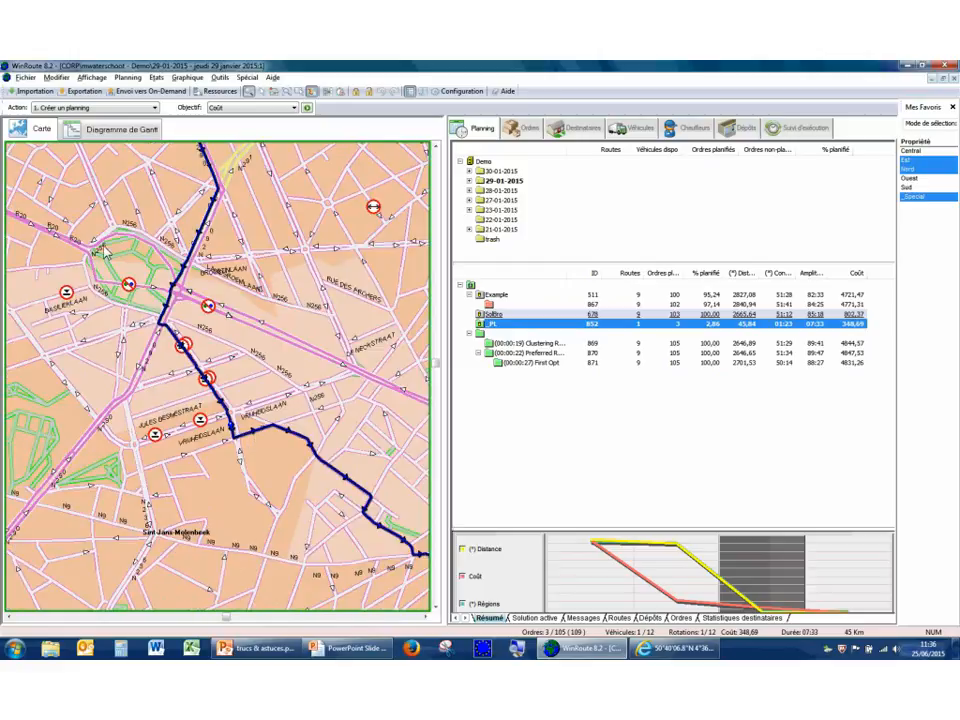
drag(69, 237, 274, 400)
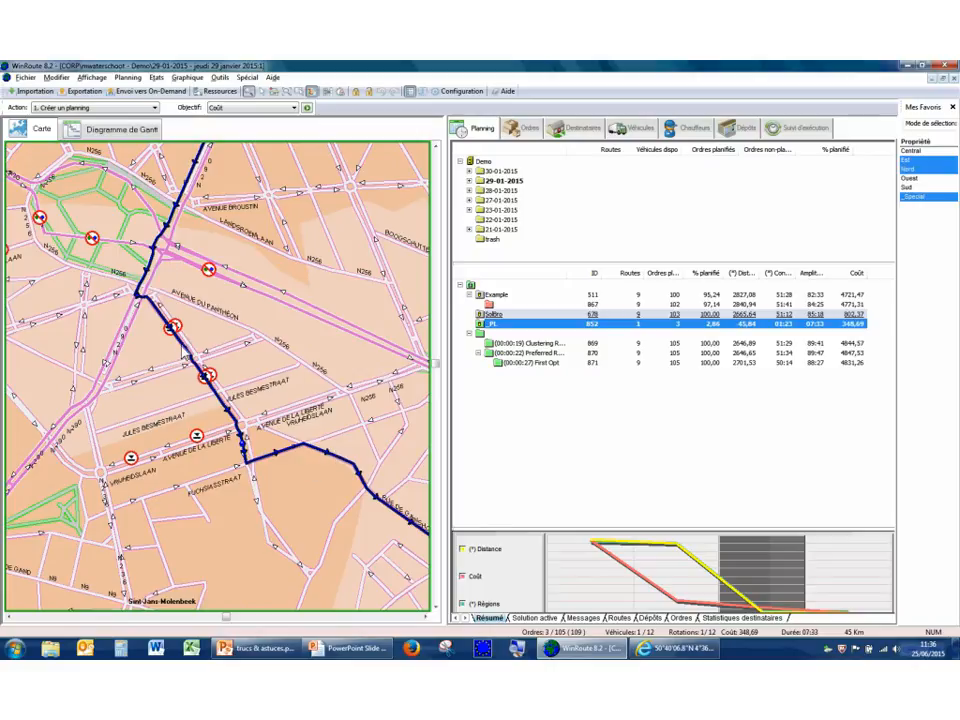
drag(39, 183, 362, 540)
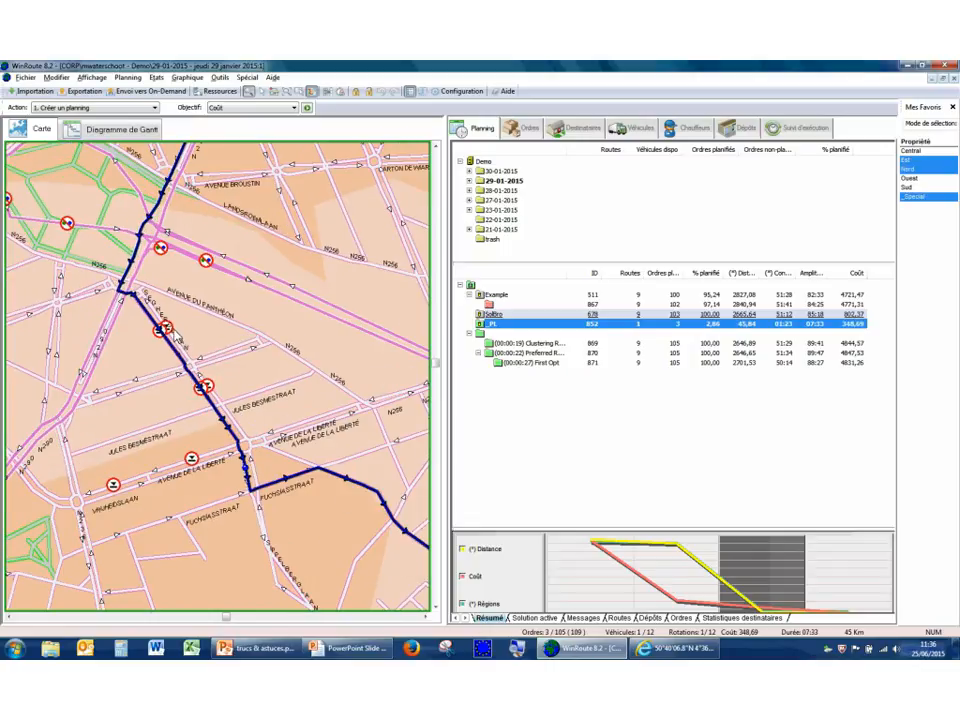
Check the distance calculation type and speed settings in the configuration, and return to the planning.
click(462, 91)
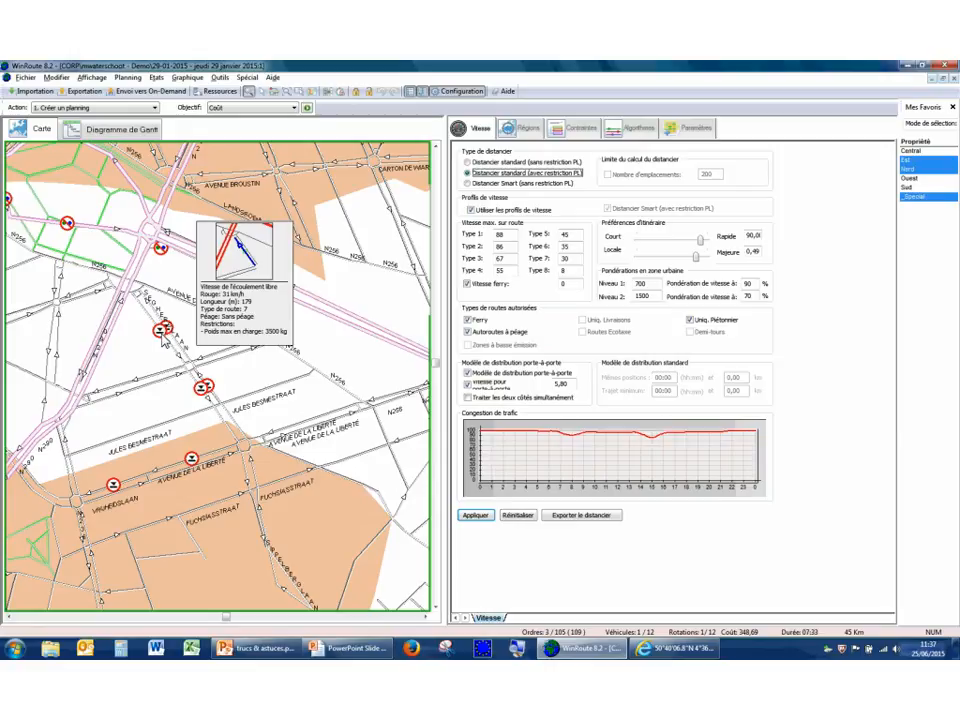
click(456, 95)
click(459, 92)
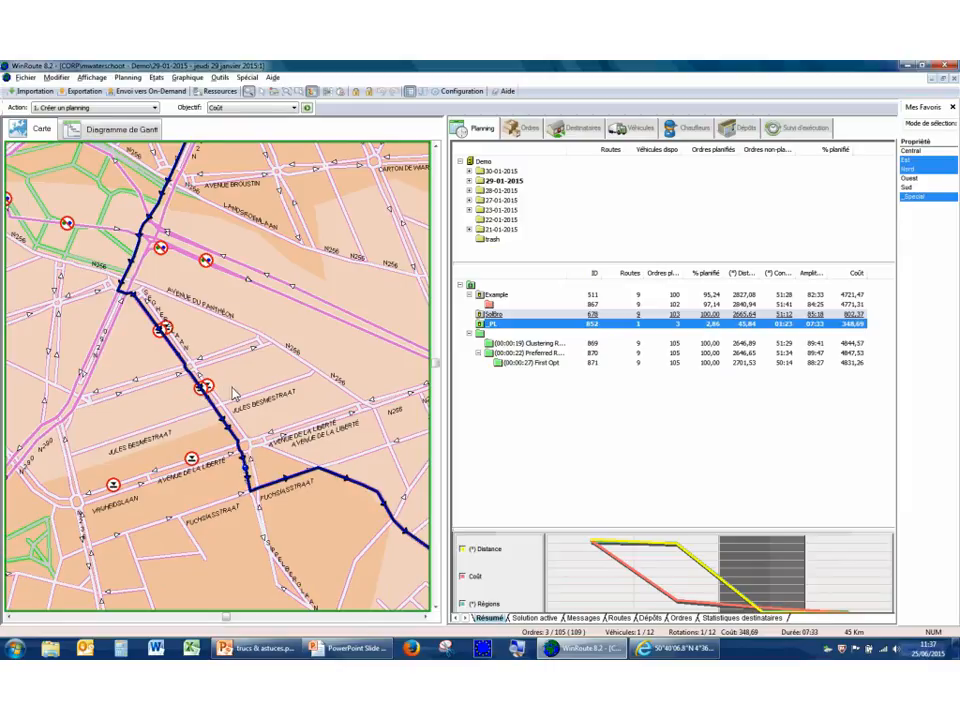
Select the _PL route's vehicle, set its total loaded weight (Poids total en charge) to 5000 kg and apply the change.
click(197, 384)
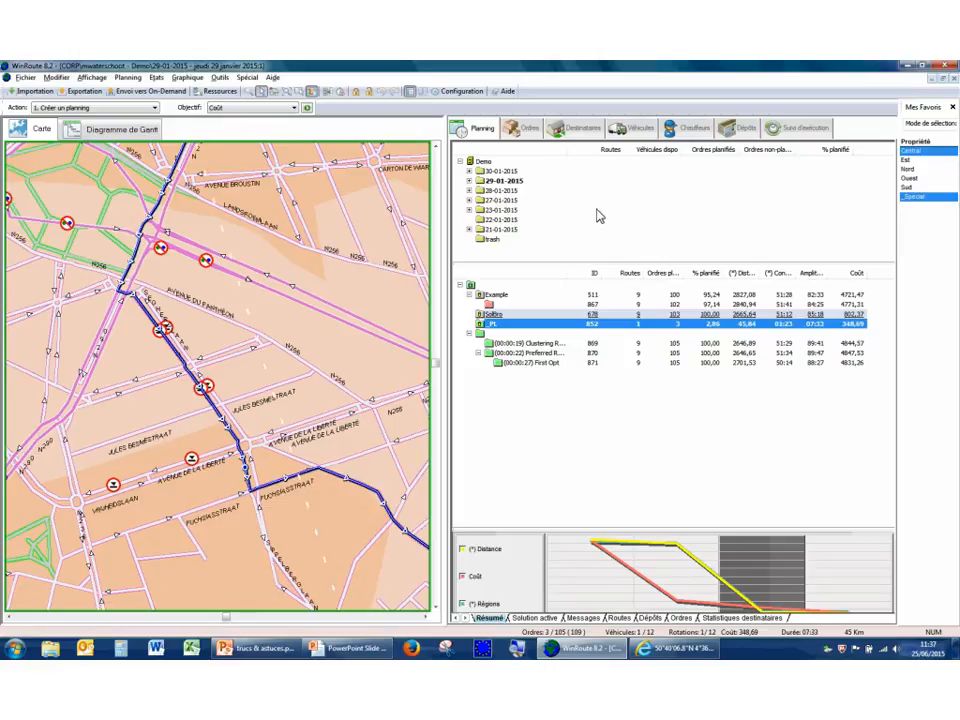
click(640, 128)
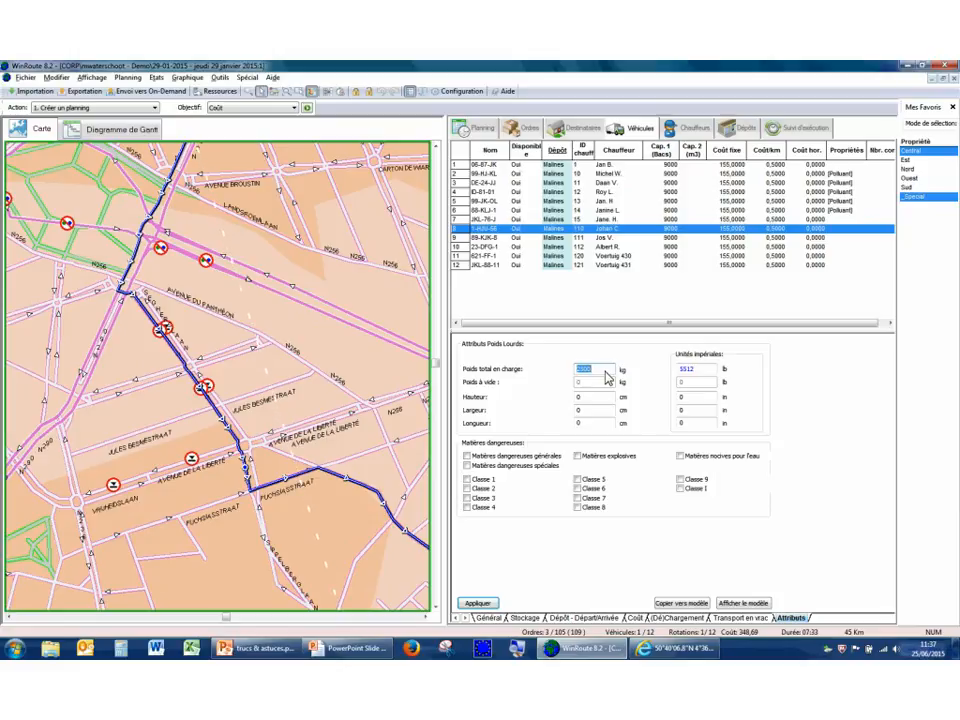
text(5000)
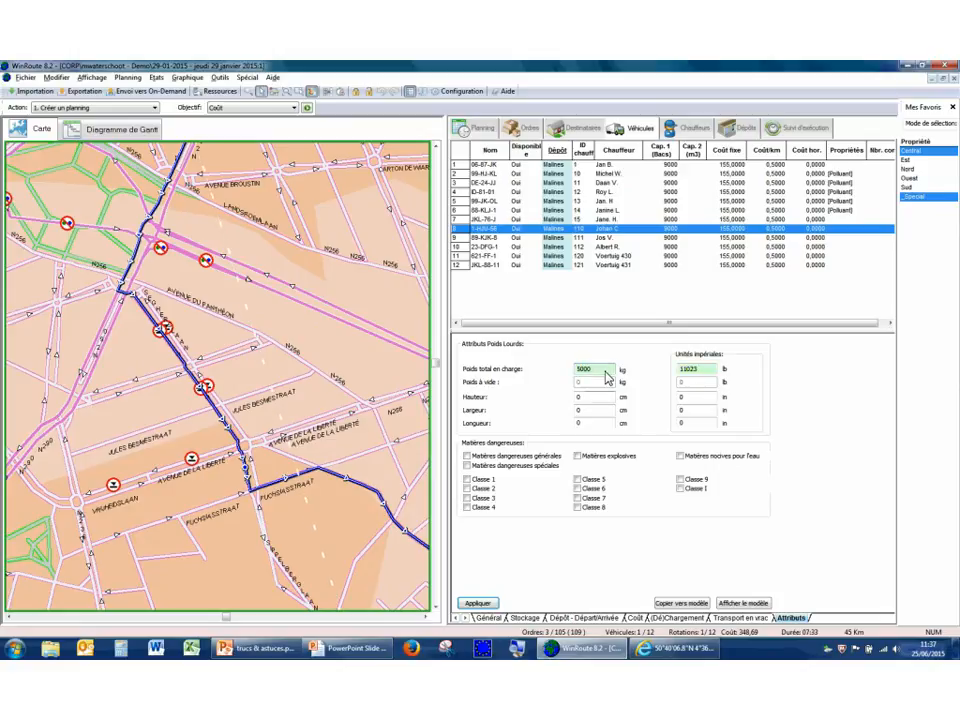
key(Tab)
click(478, 604)
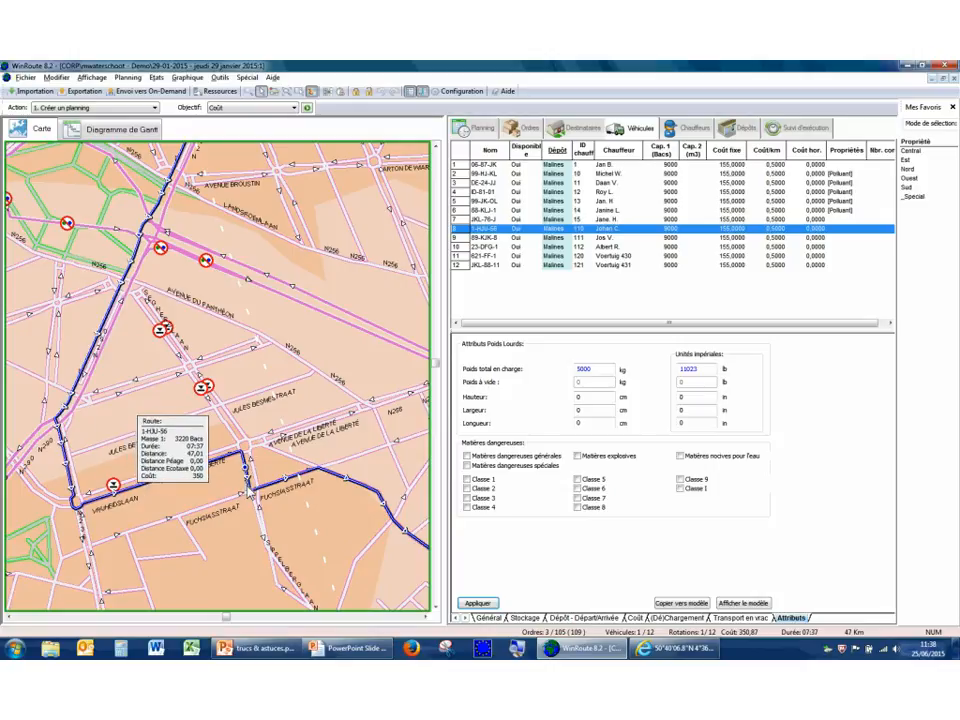
Inspect the recalculated route and the truck restrictions along Avenue de la Liberté up close.
right_click(174, 445)
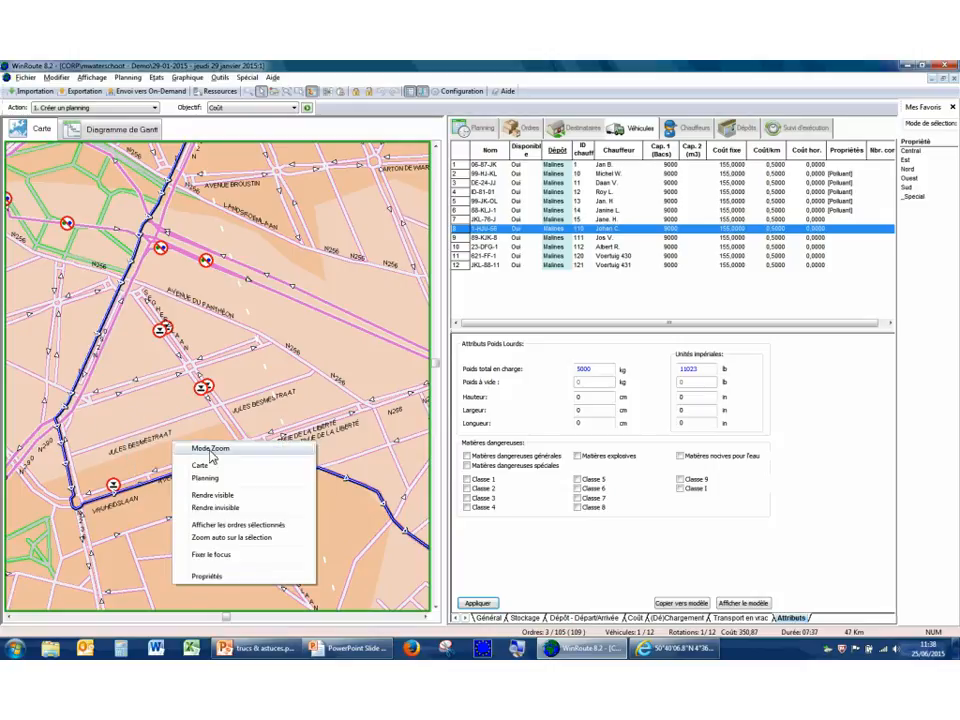
click(210, 450)
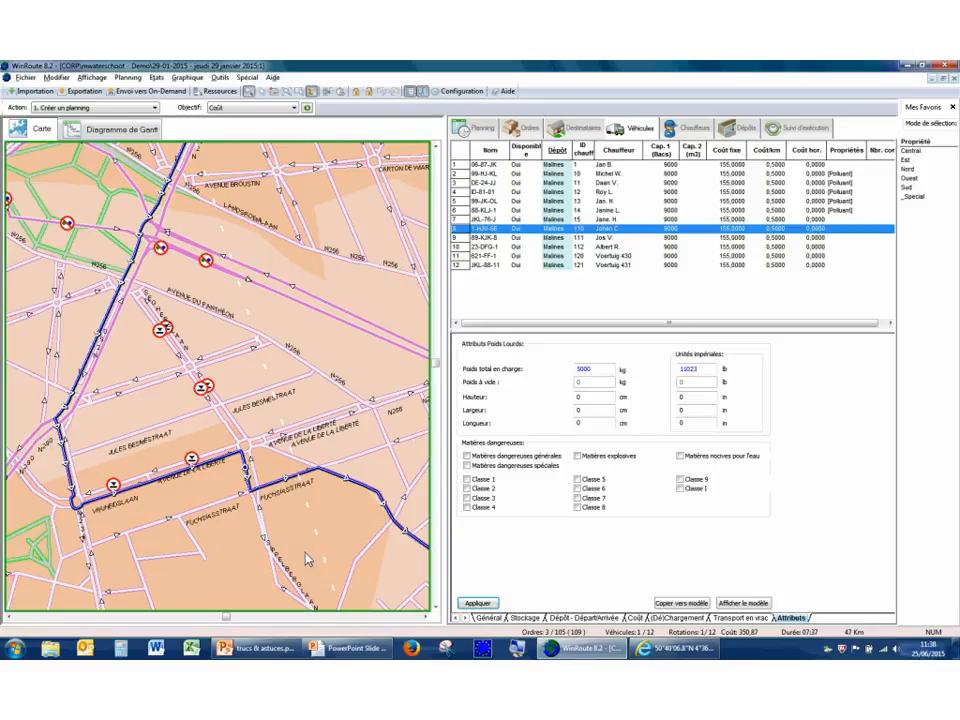
drag(34, 419, 308, 559)
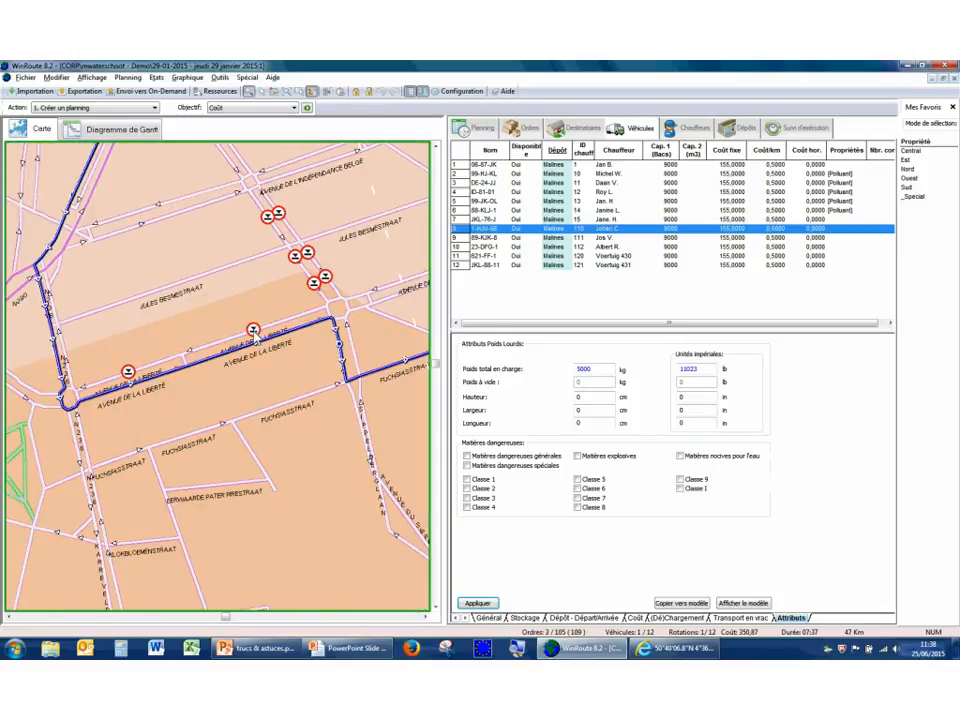
mouse_move(250, 360)
mouse_move(323, 336)
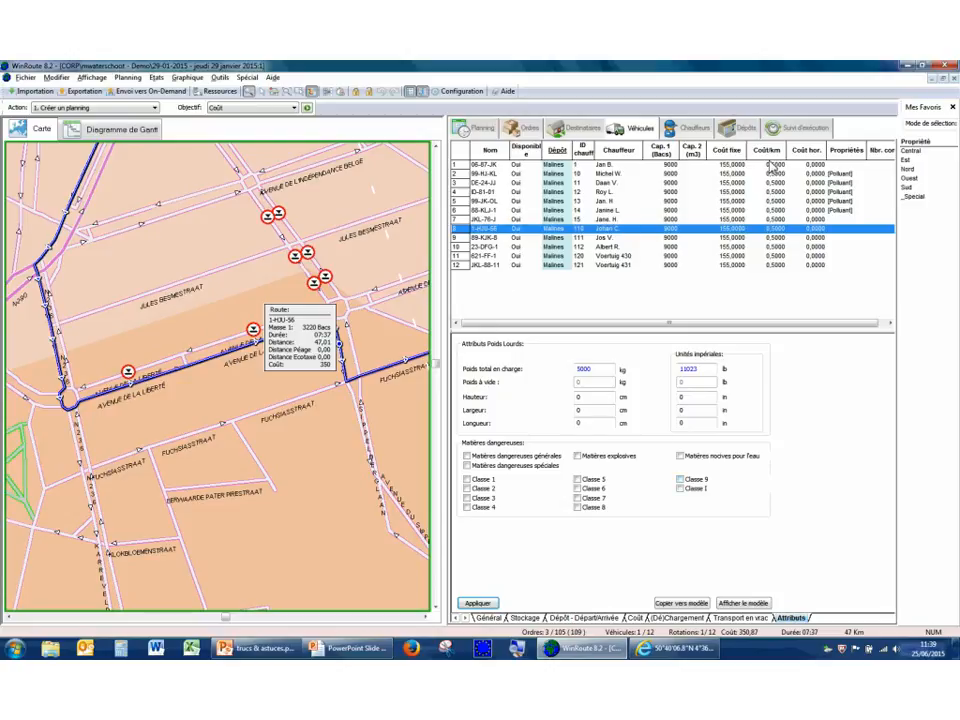
Fit the map to the whole planning and open the Example solution (ID 511).
right_click(208, 284)
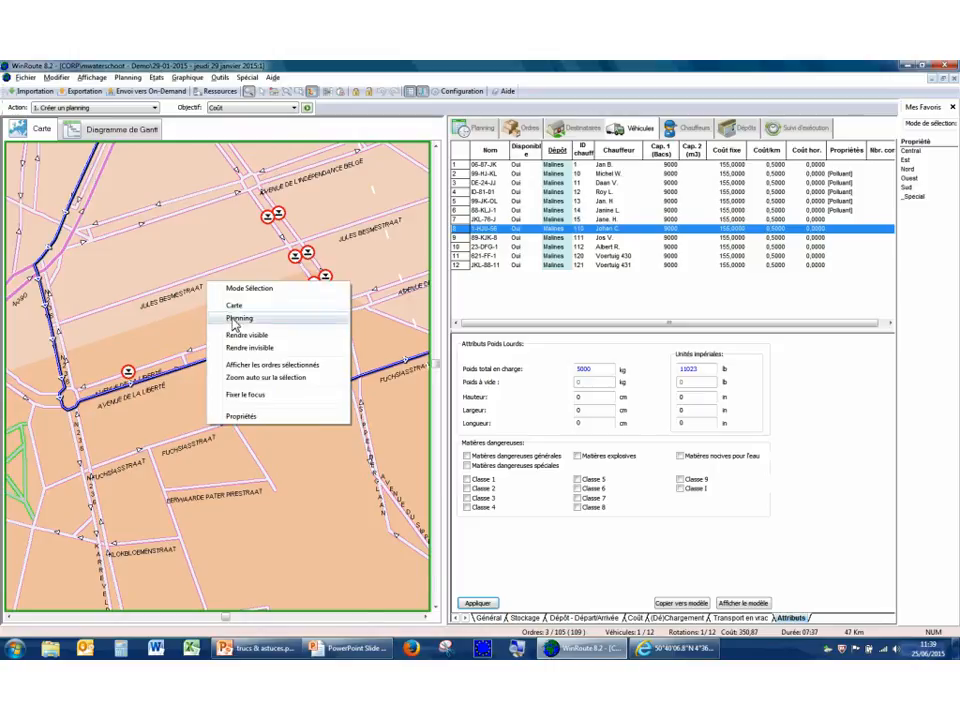
click(236, 318)
click(490, 618)
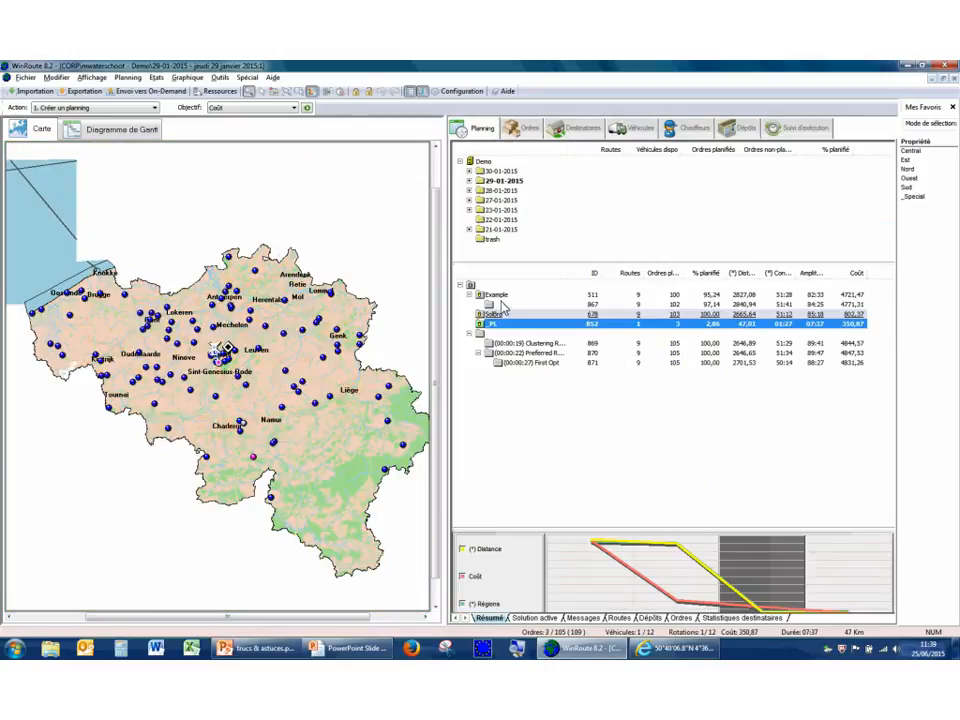
click(498, 295)
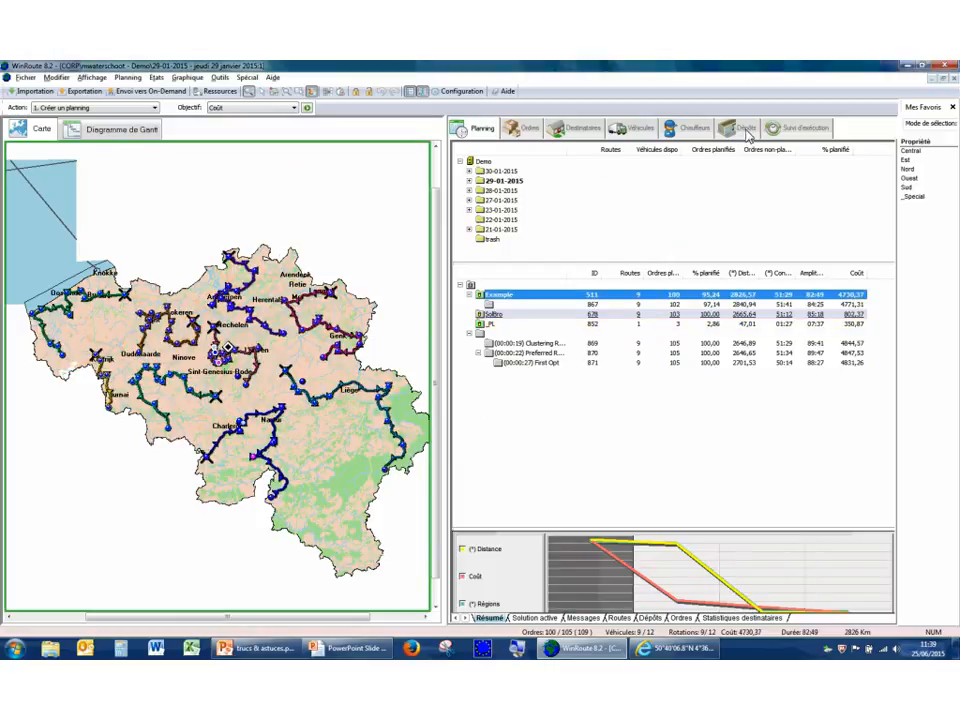
Remove the limit on simultaneously occupied docks from the Malines depot's capacity settings and apply it.
click(743, 130)
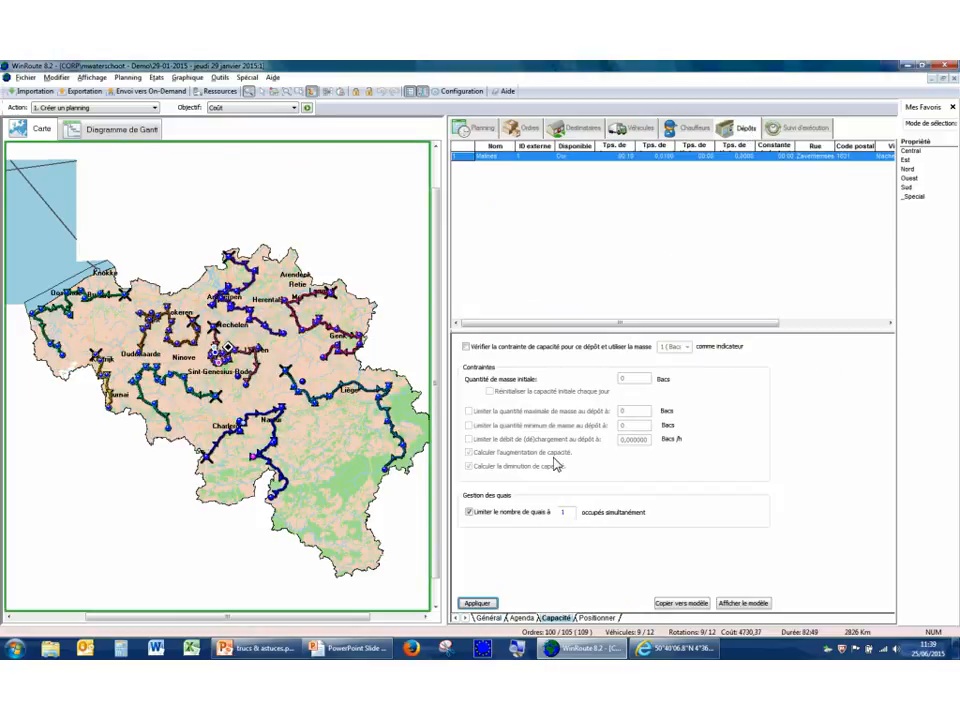
click(482, 512)
click(477, 603)
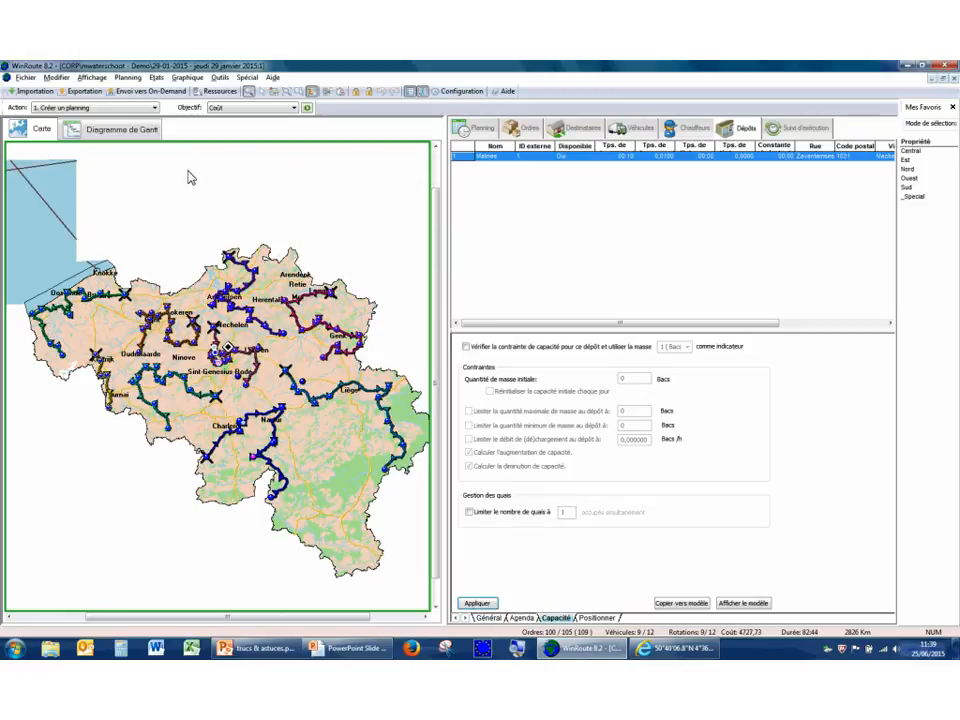
Examine the Example solution's Gantt chart and the loading and unloading activity of the Malines depot.
click(140, 130)
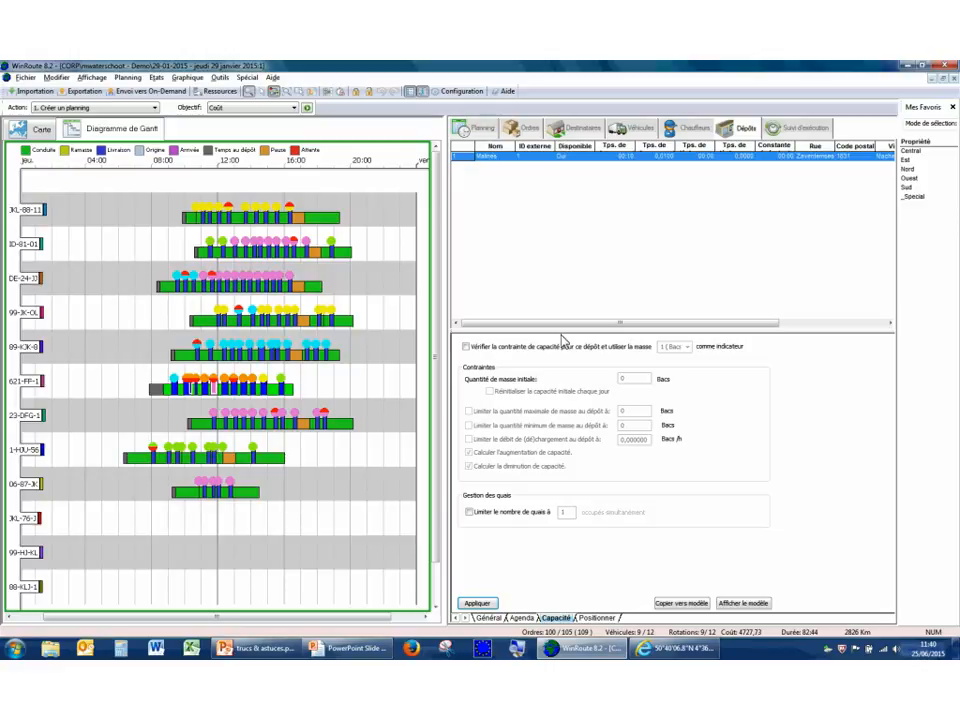
click(481, 130)
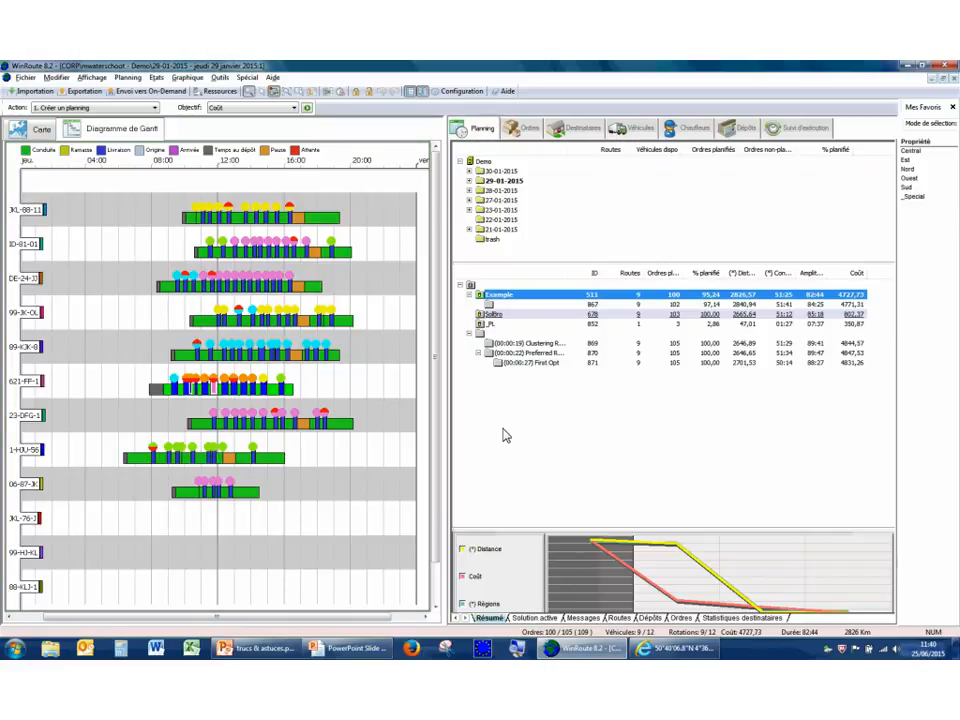
click(649, 618)
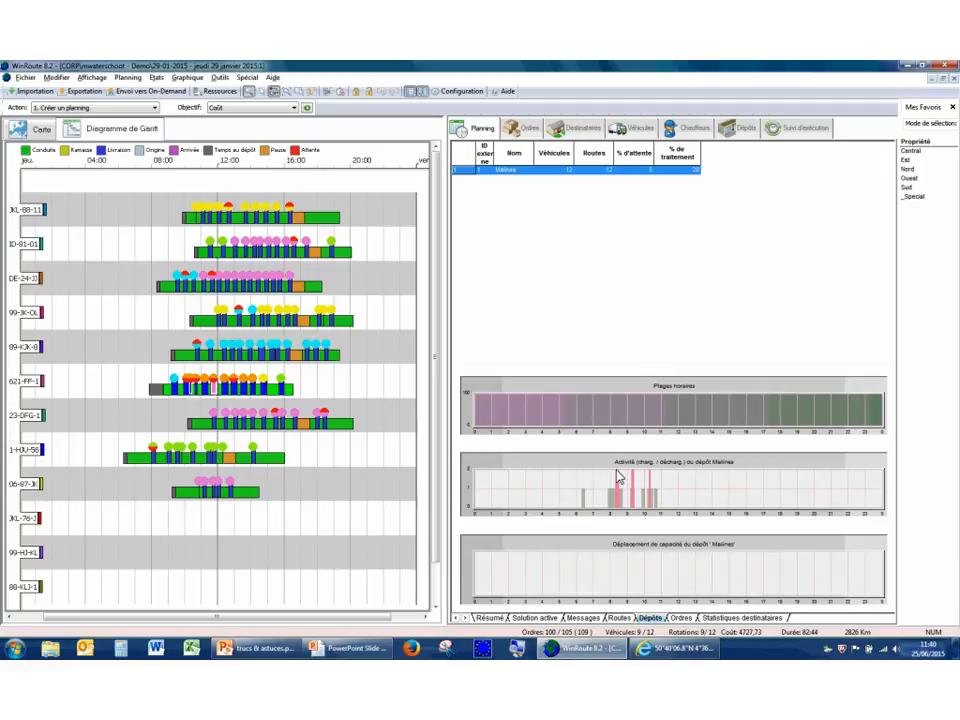
Limit the Malines depot to 1 simultaneously occupied dock and apply the change.
click(744, 129)
click(470, 513)
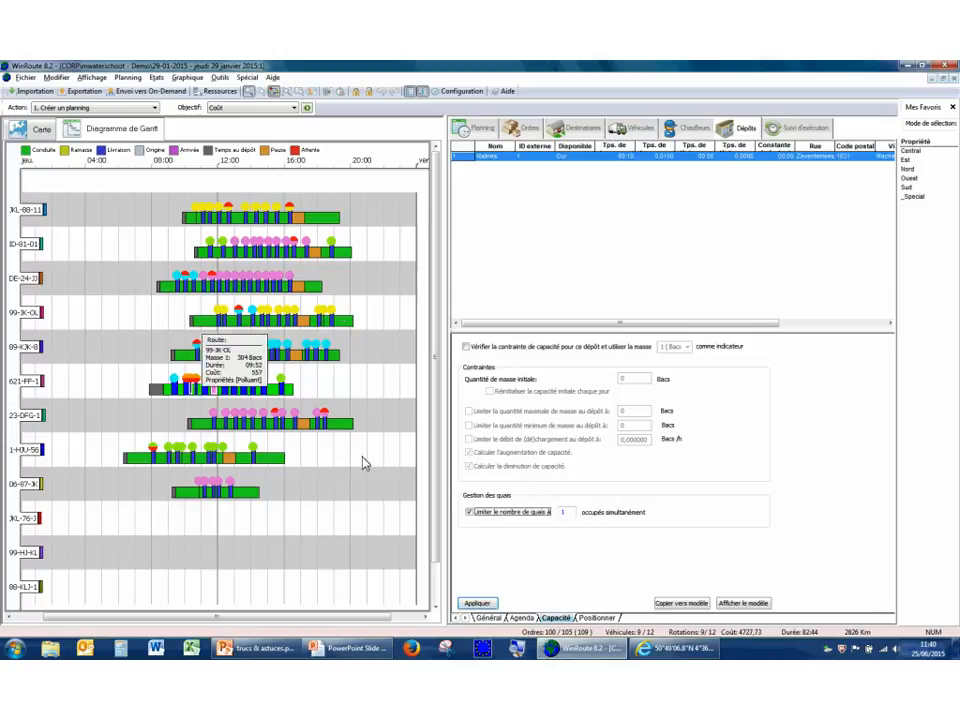
click(478, 603)
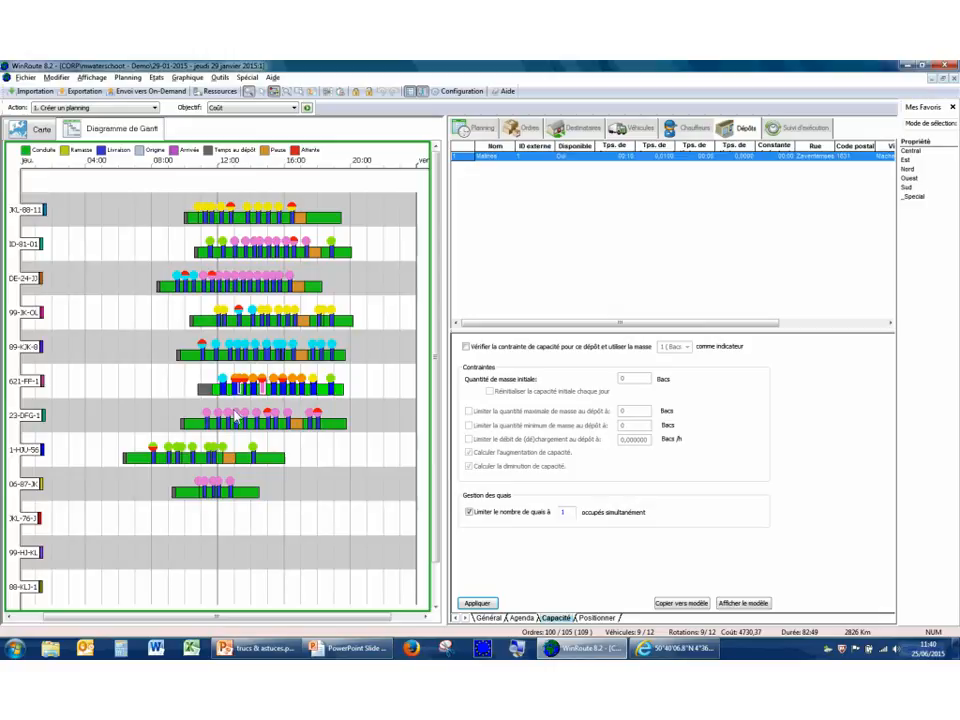
Apply the Malines depot's capacity settings without the dock limit, restore the limit of 1 dock, and check the depot's loading activity.
click(470, 513)
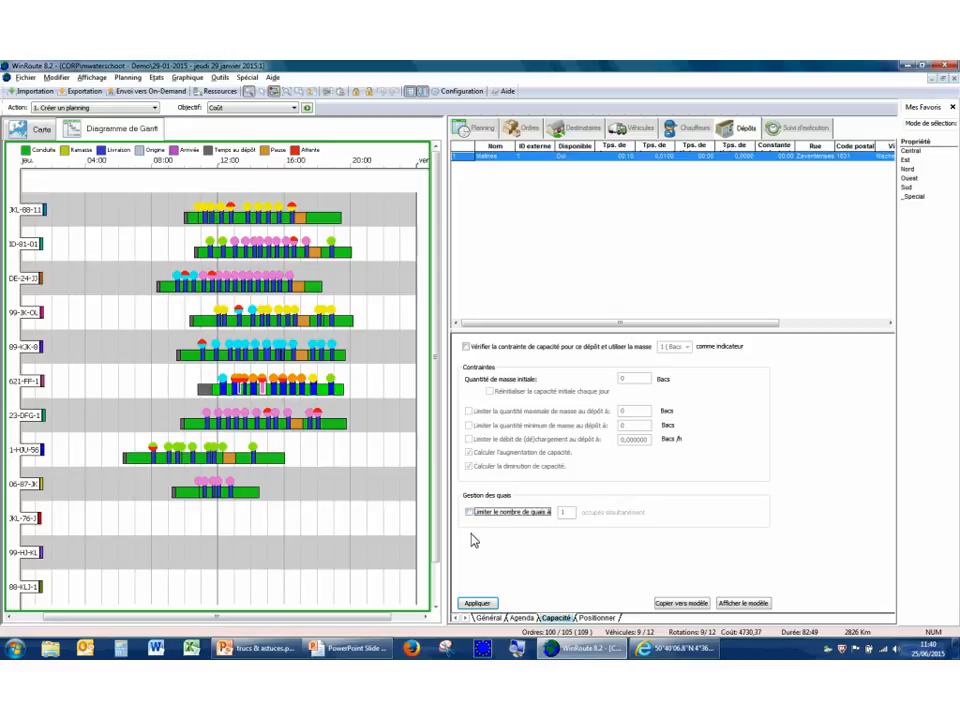
click(480, 605)
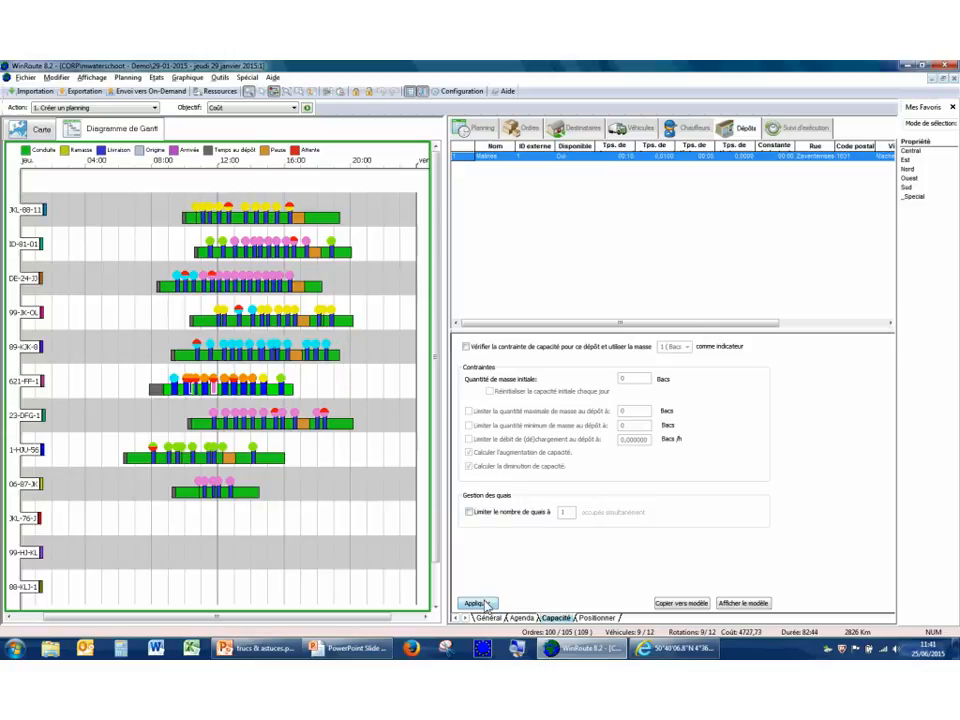
click(469, 512)
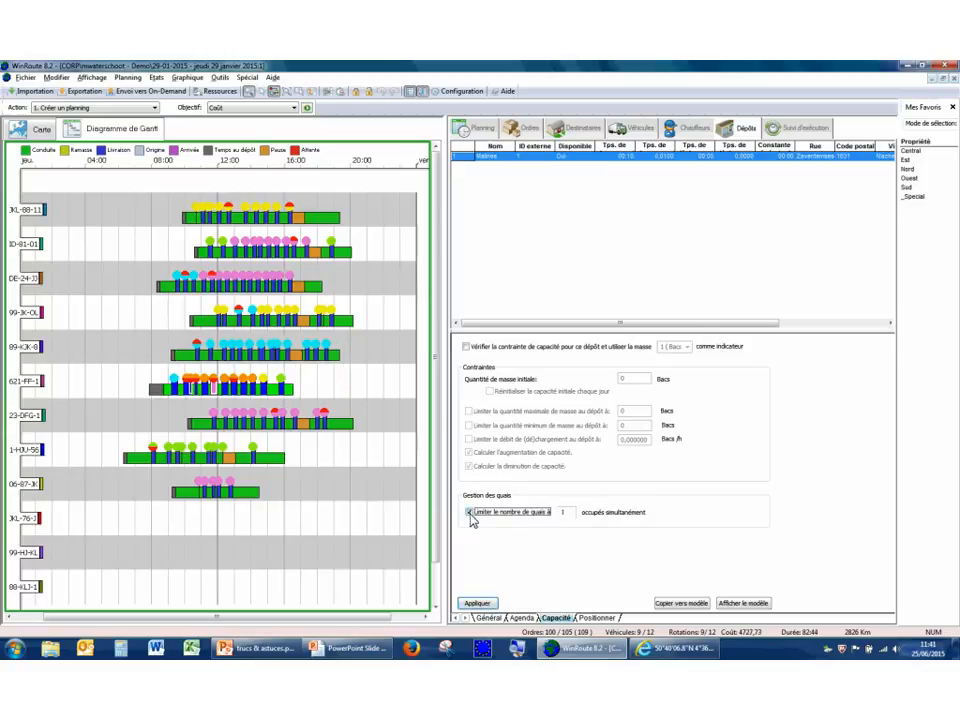
click(480, 605)
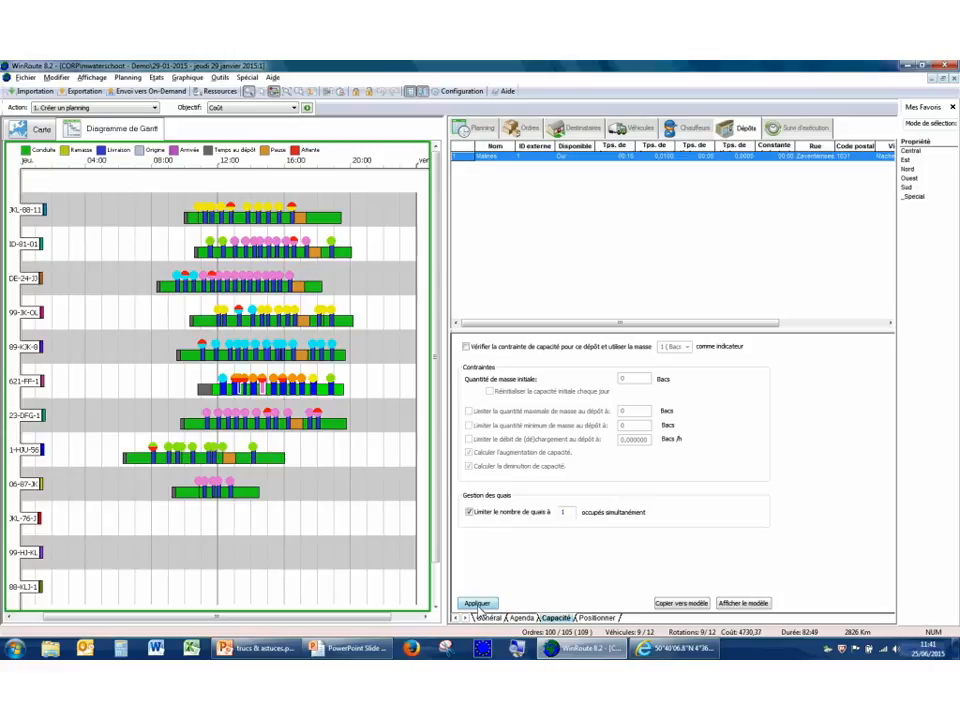
click(480, 130)
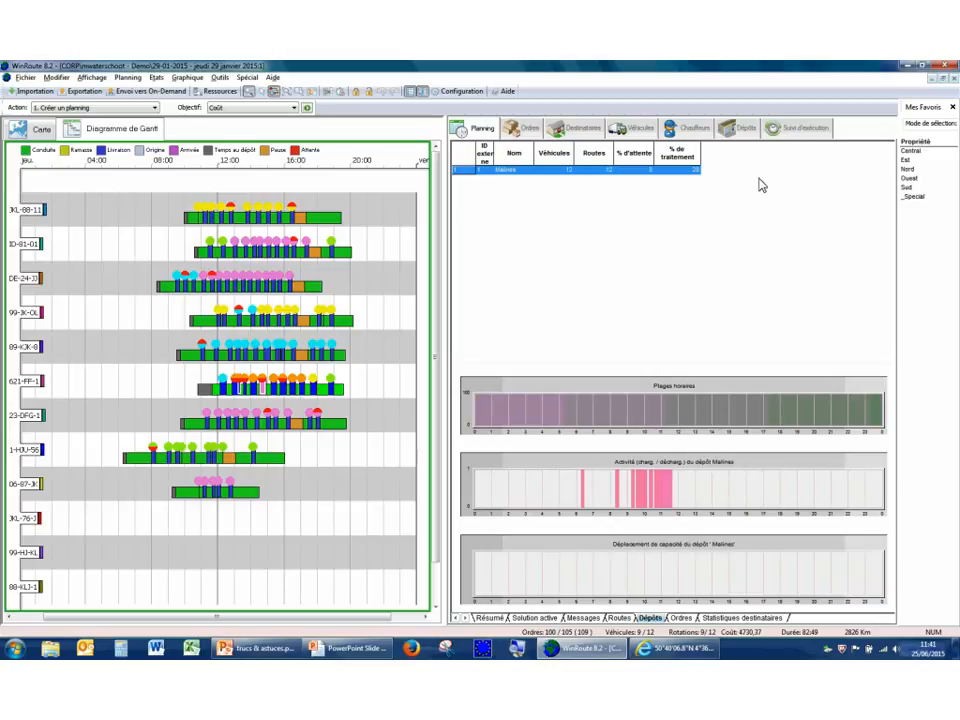
click(748, 133)
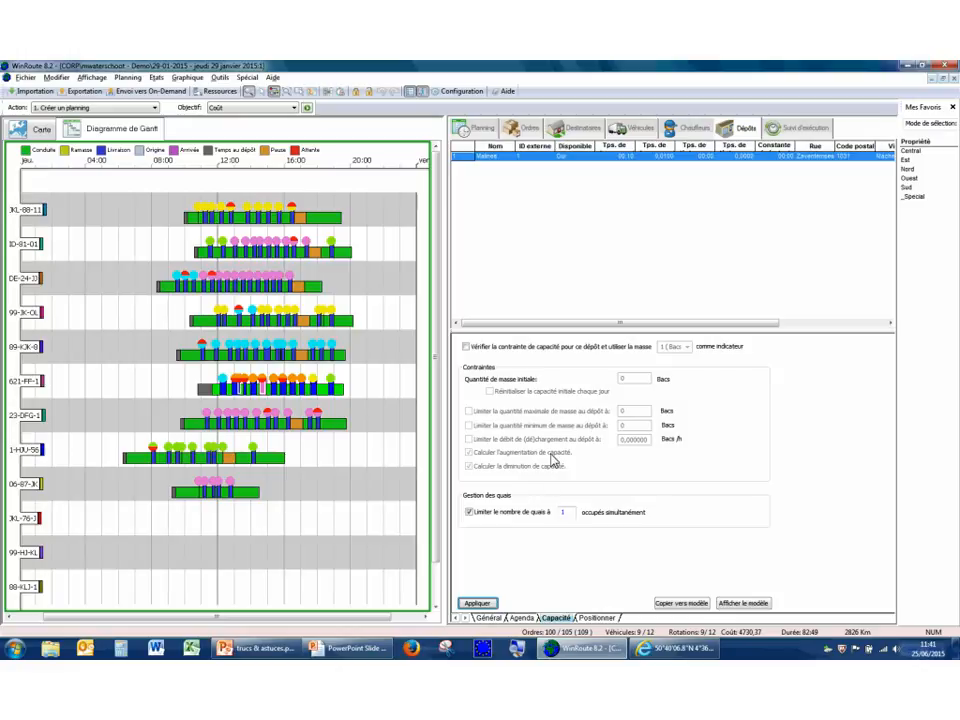
Sort the orders by descending order ID, select the 32 Bacs delivery with properties Est and _Special, and show the map.
click(528, 129)
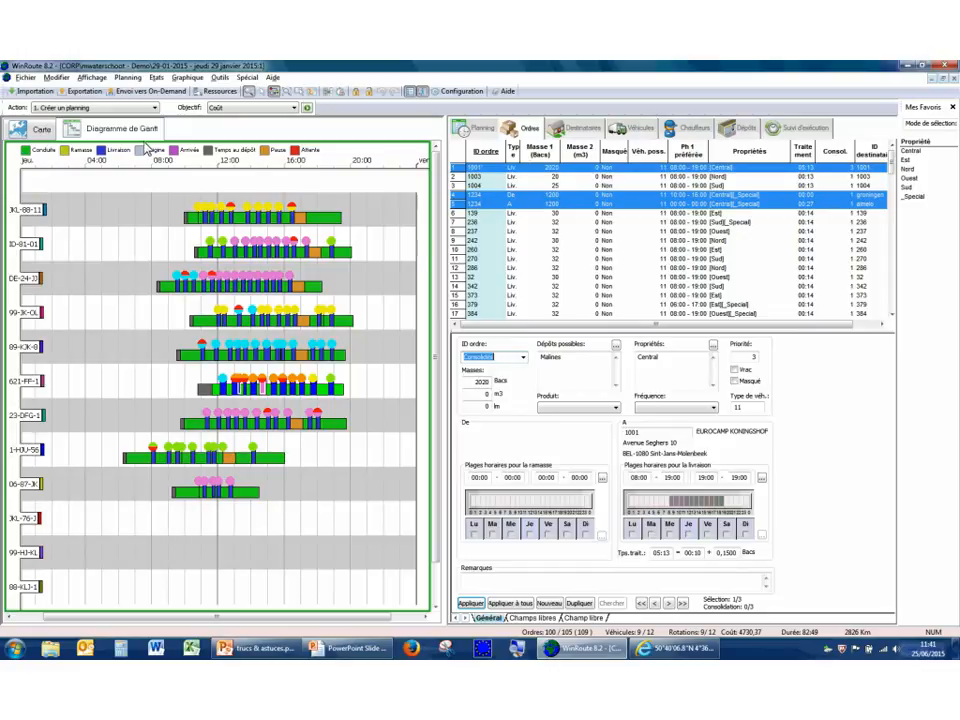
click(545, 242)
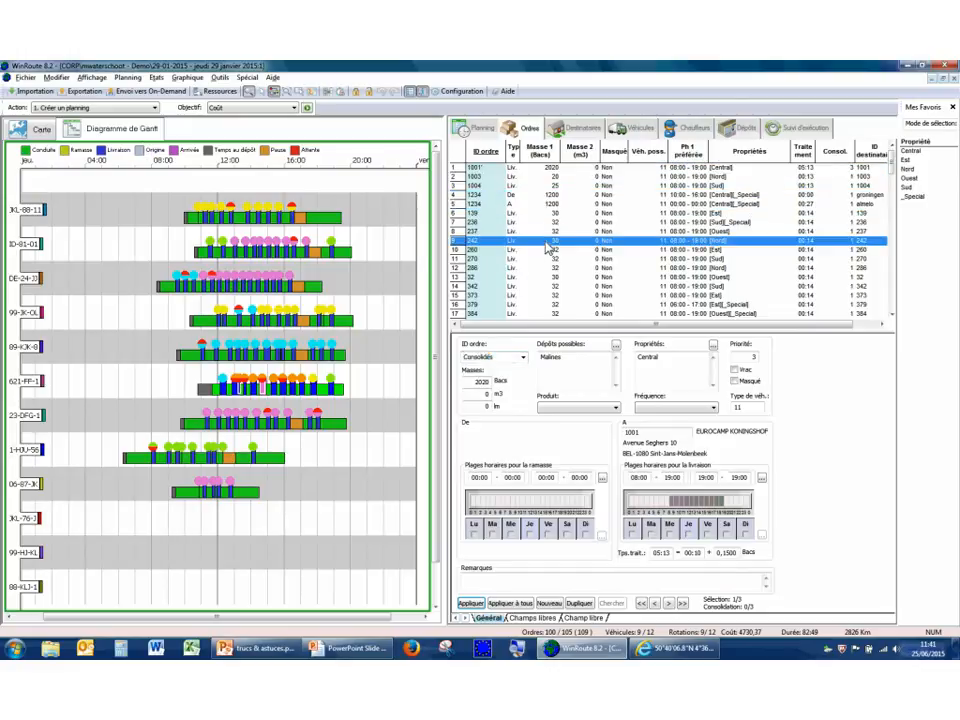
scroll(520, 240, down, 15)
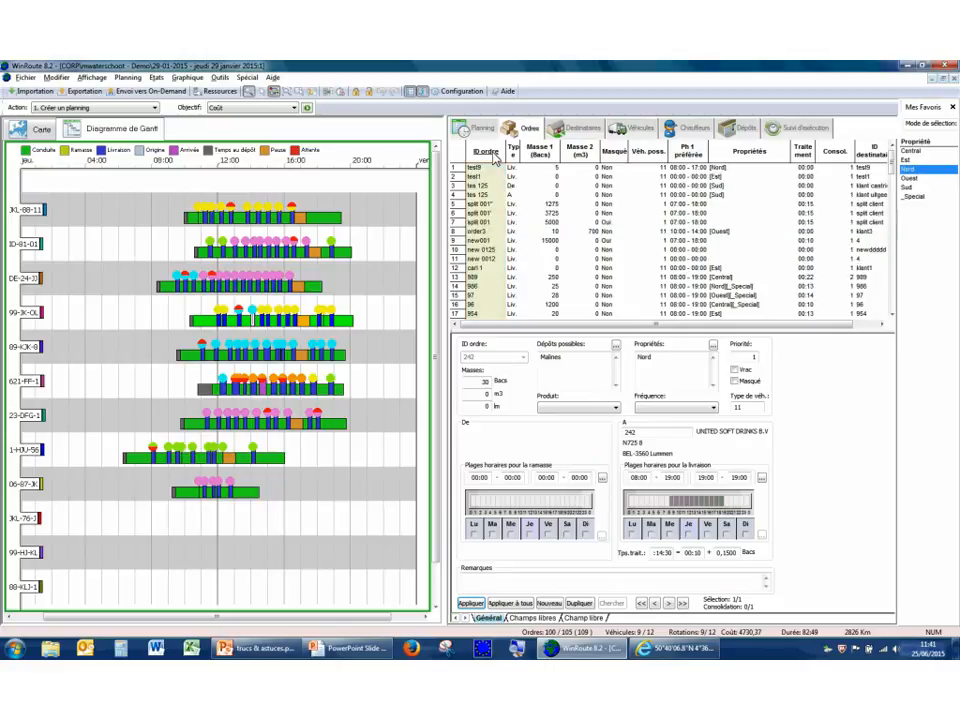
scroll(483, 237, down, 10)
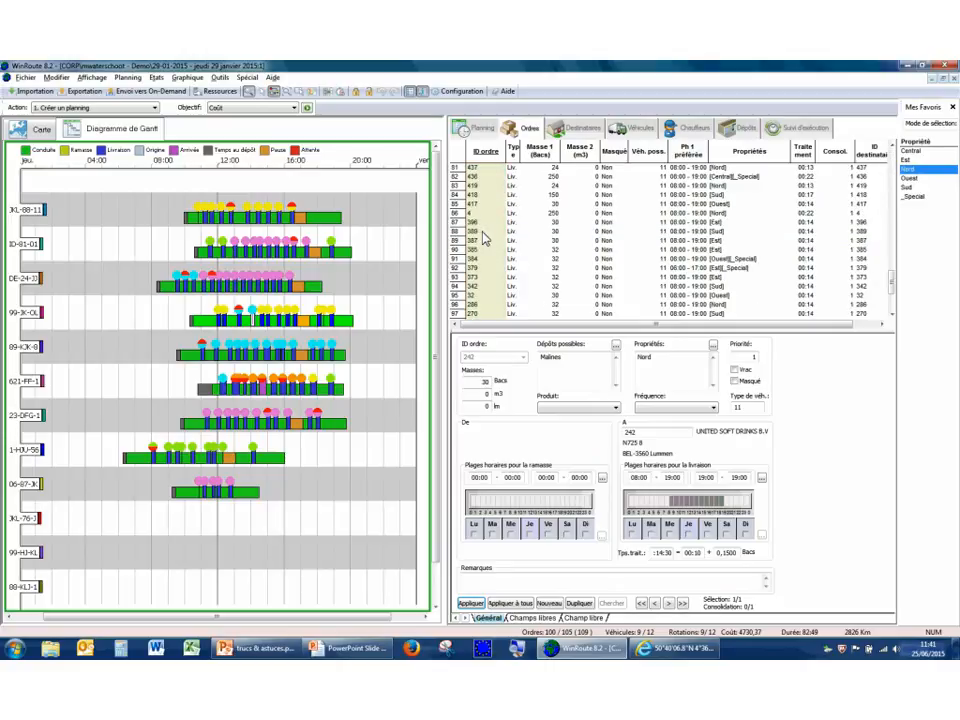
scroll(487, 230, down, 5)
scroll(487, 230, up, 5)
click(485, 268)
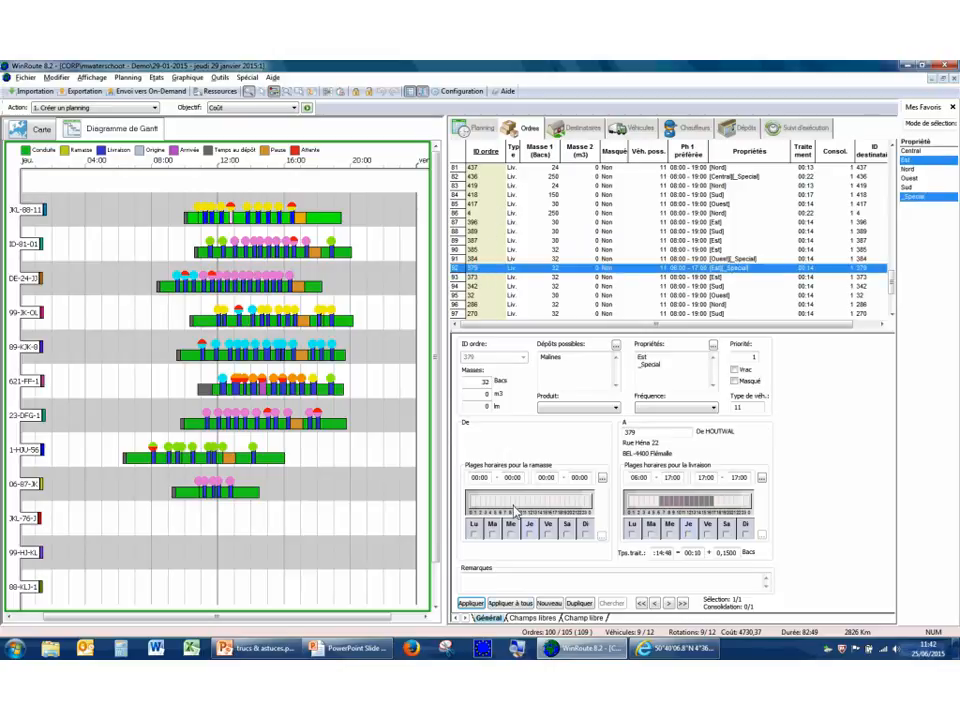
click(30, 128)
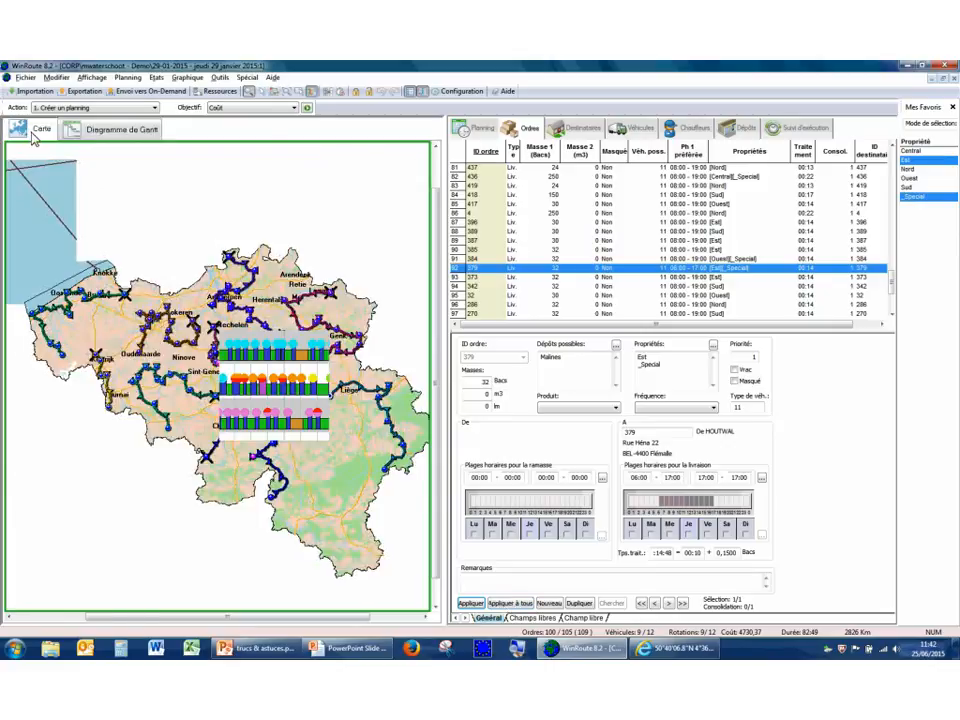
Examine the goods and returns quantities of the selected Est and _Special order against its general mass data.
click(535, 620)
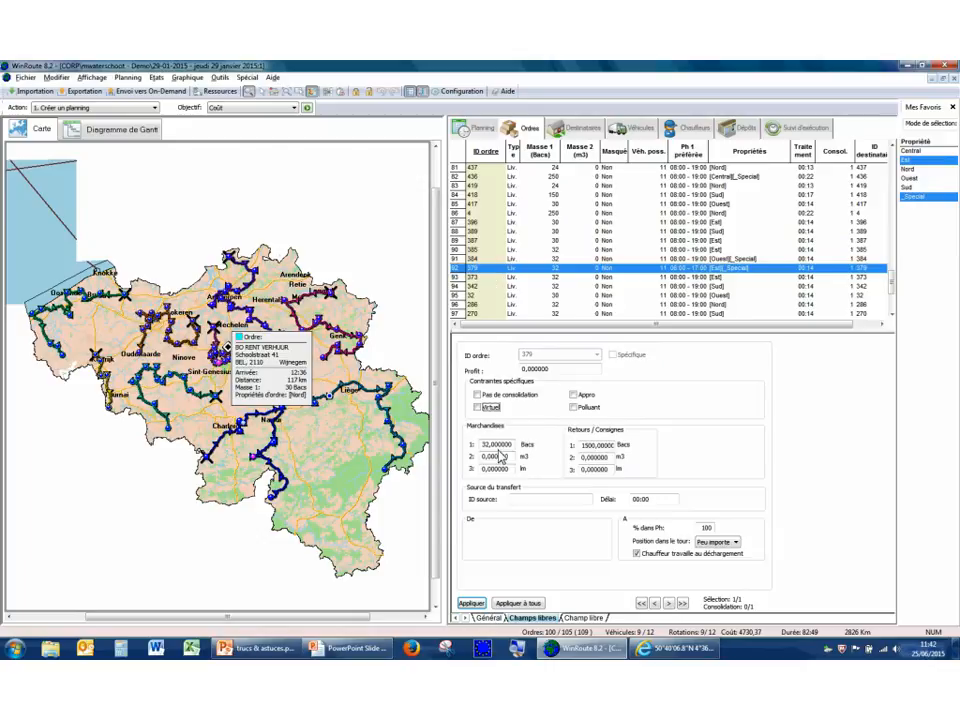
drag(497, 448, 483, 450)
double_click(592, 447)
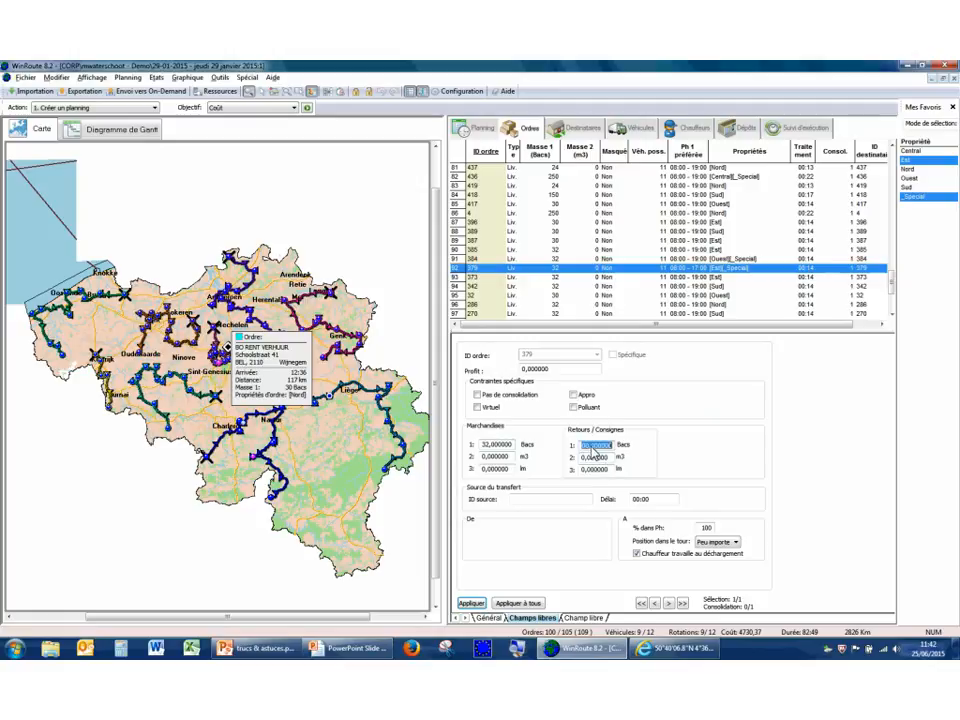
click(595, 448)
text(15)
click(494, 619)
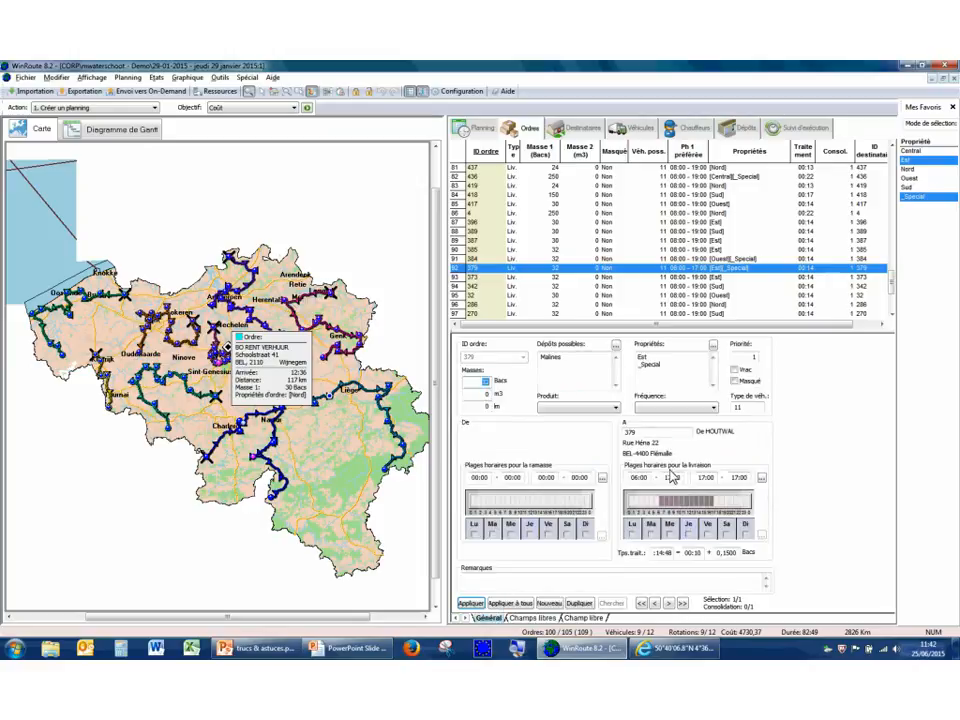
click(540, 619)
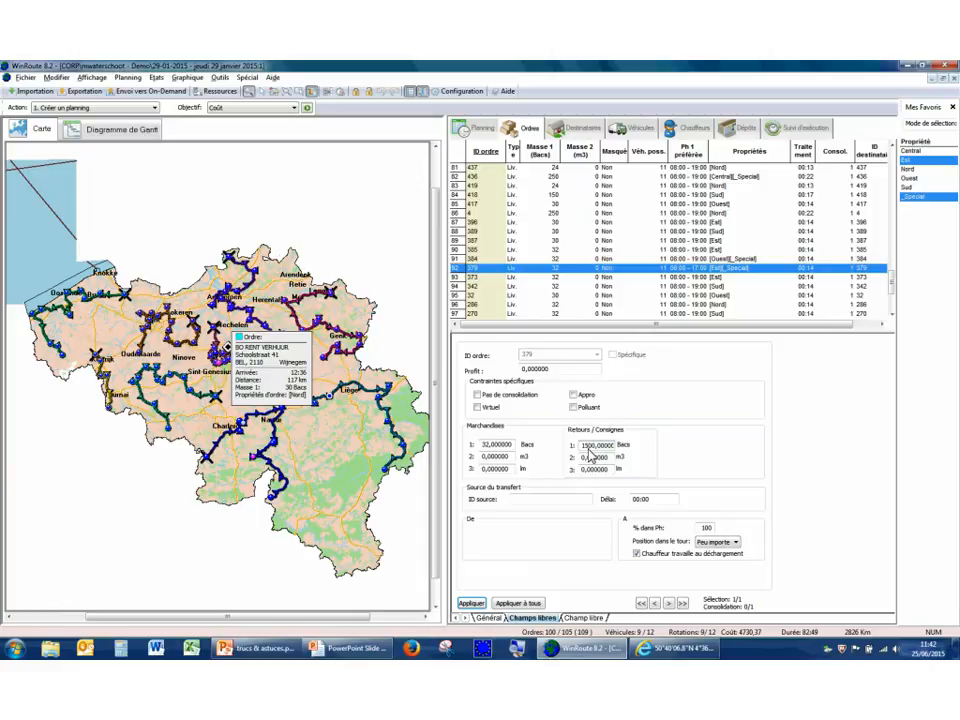
text(0)
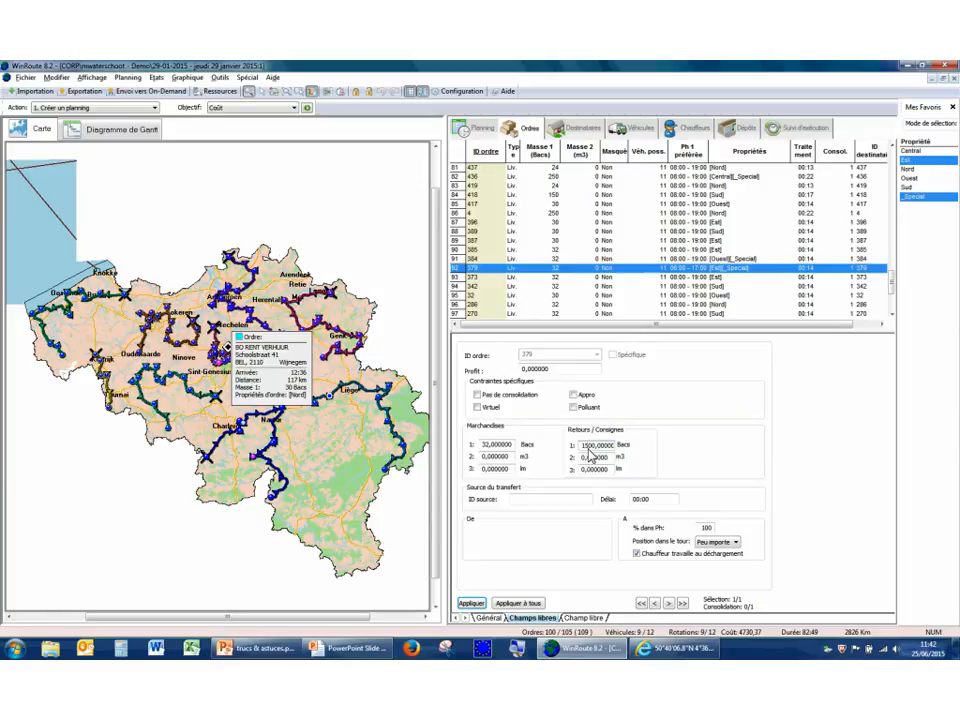
Select the route serving the order near Liège on the map and examine its load curve in the planning's route details.
right_click(334, 396)
click(350, 396)
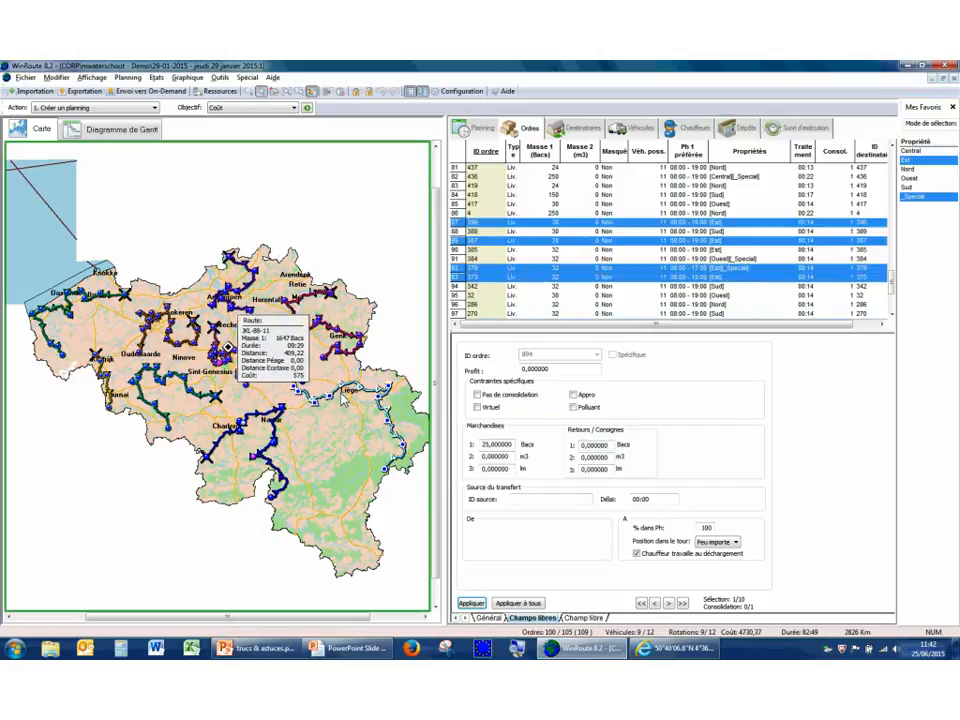
click(486, 131)
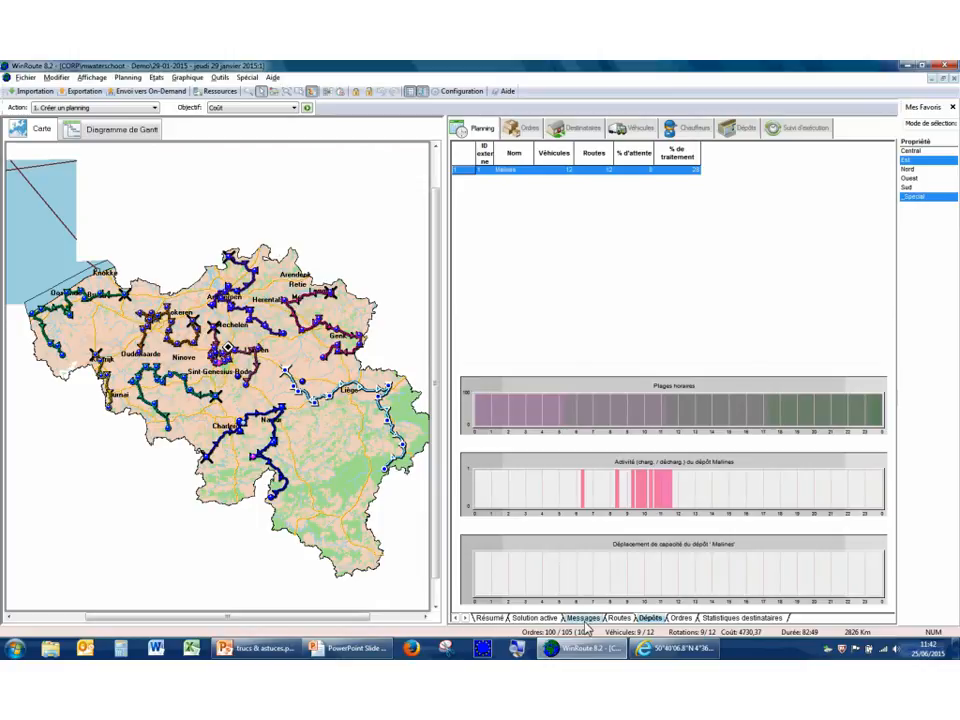
click(619, 619)
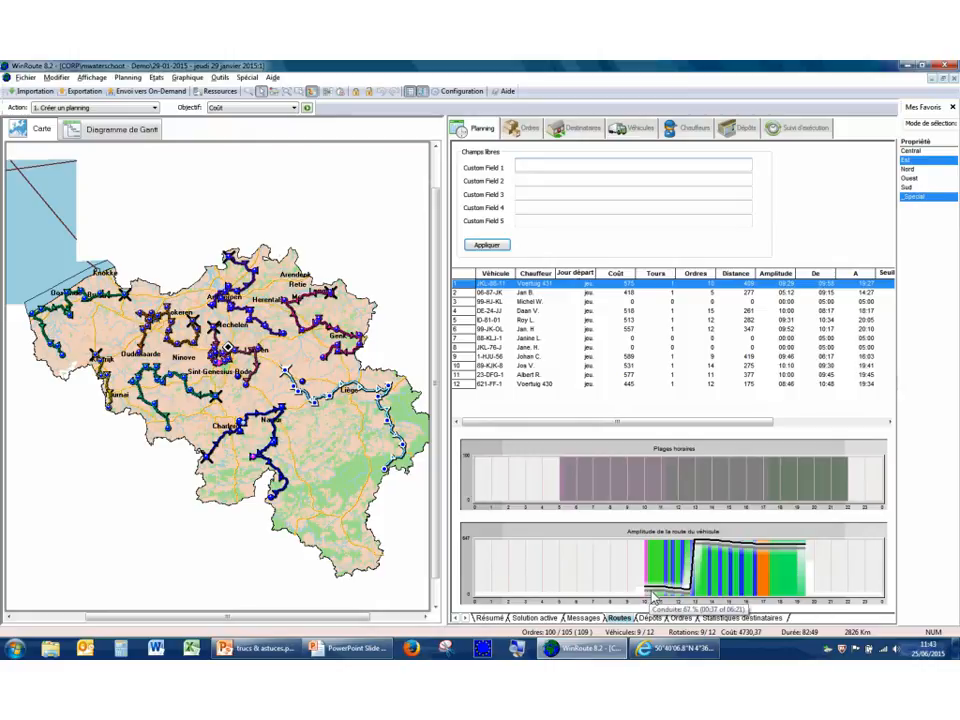
mouse_move(669, 598)
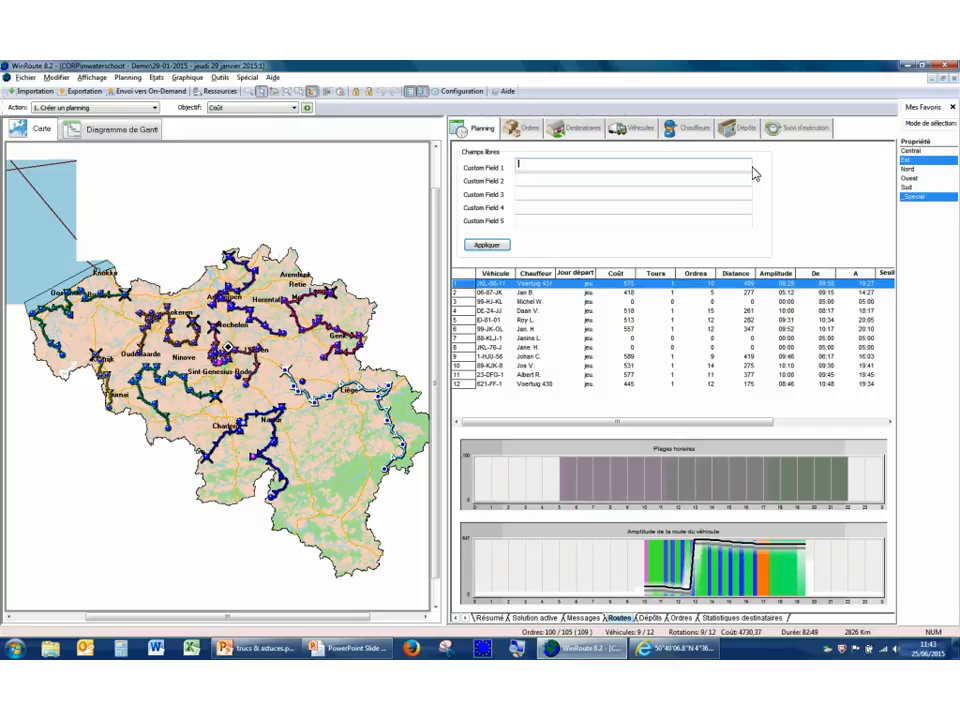
Set the Est and _Special order's first returns quantity to 0 Bacs, apply it, and display the JKL-88-11 route's load curve.
click(527, 133)
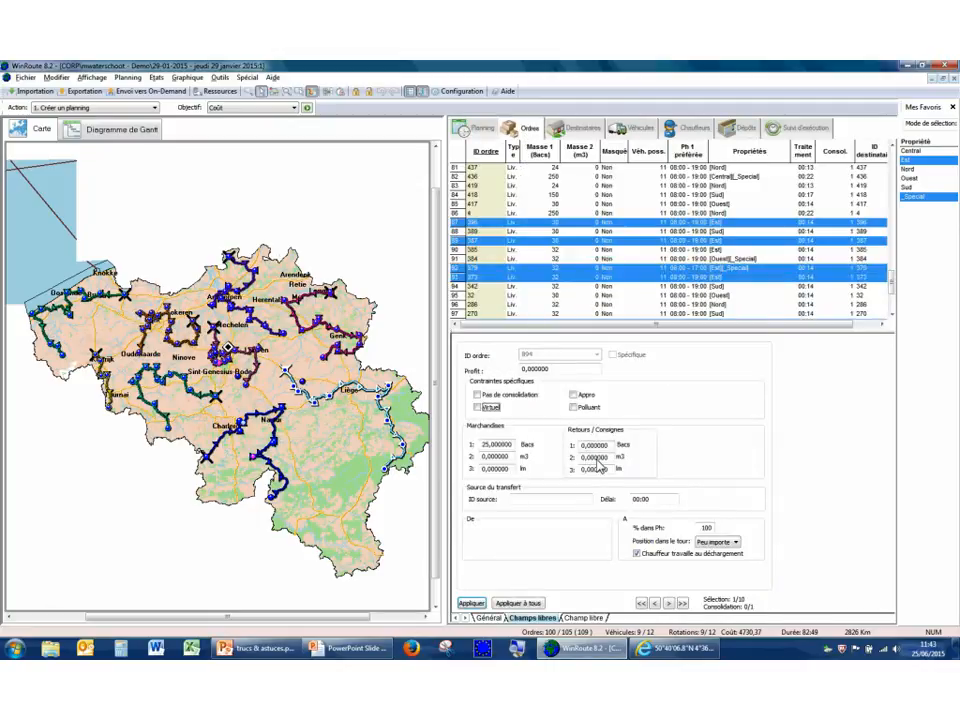
click(485, 268)
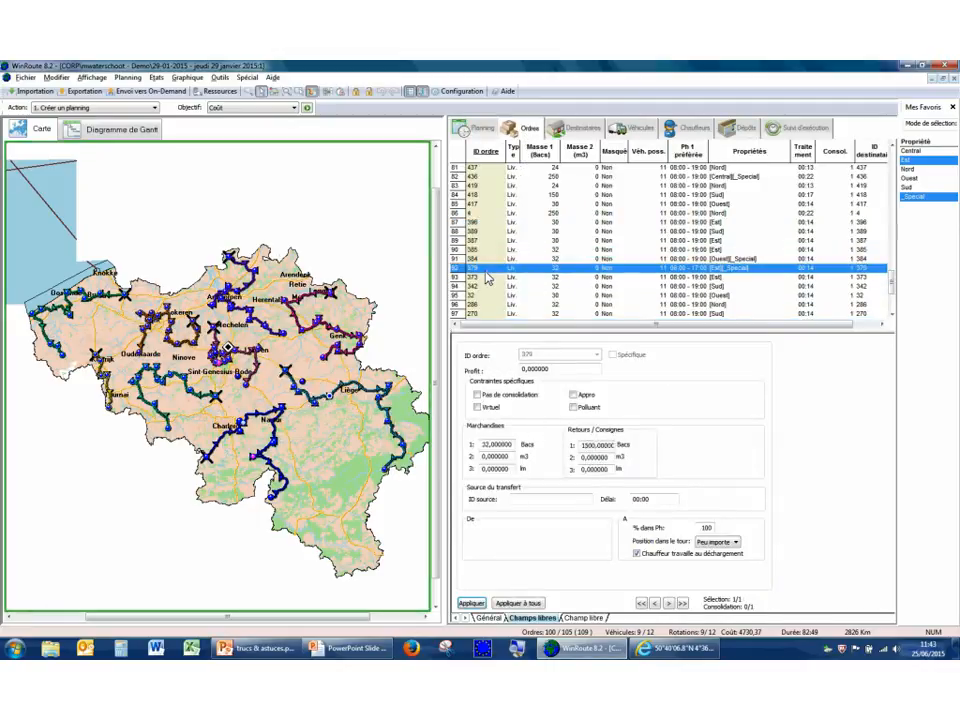
click(605, 445)
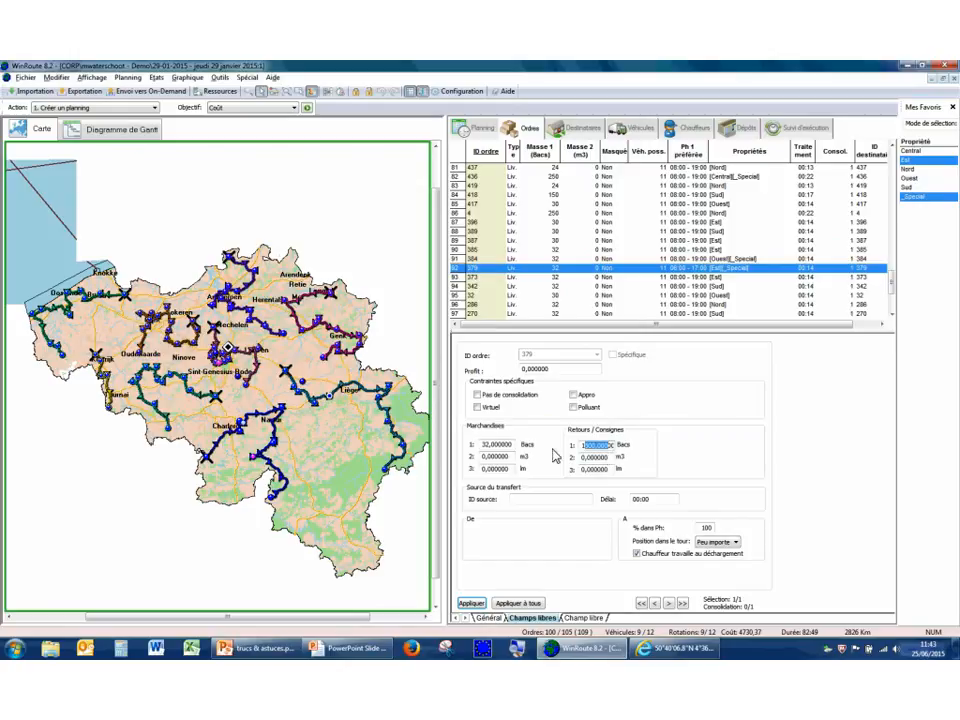
text(0)
click(474, 605)
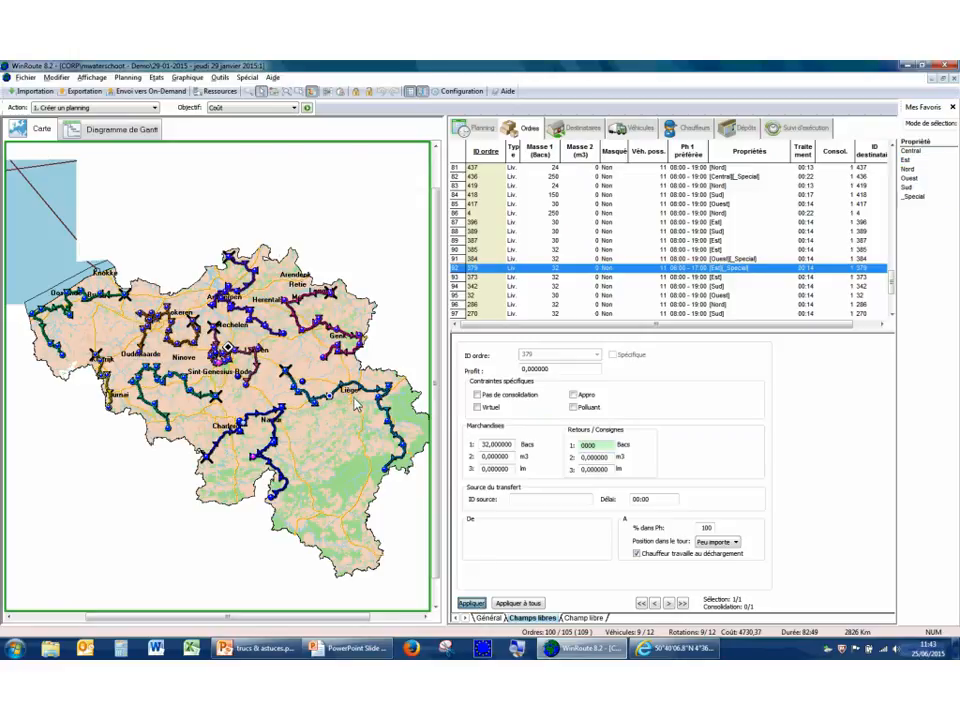
click(250, 302)
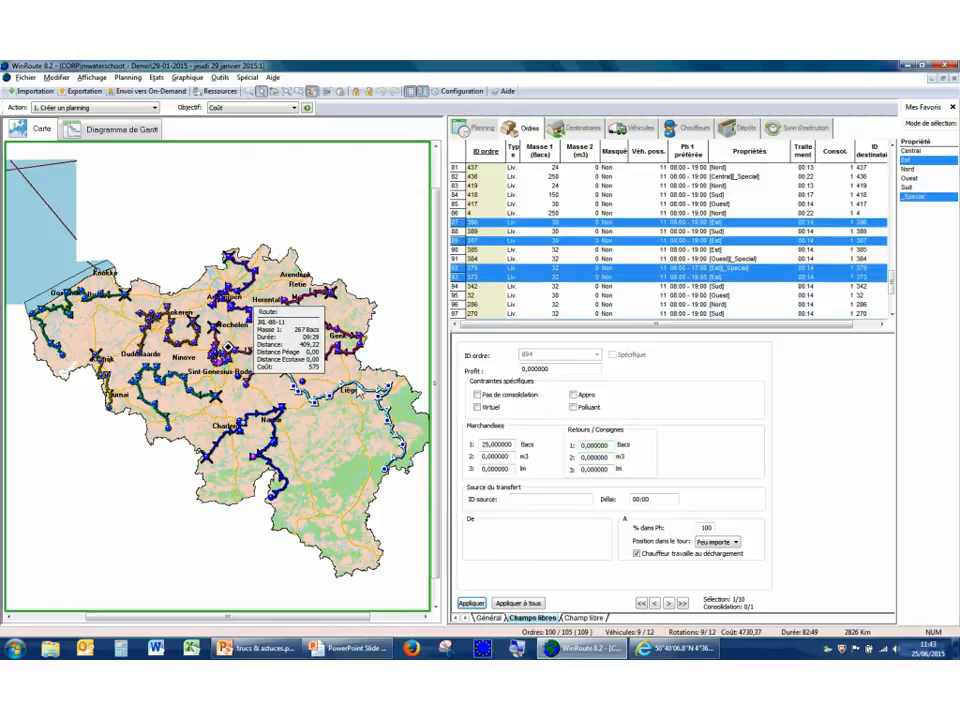
click(481, 130)
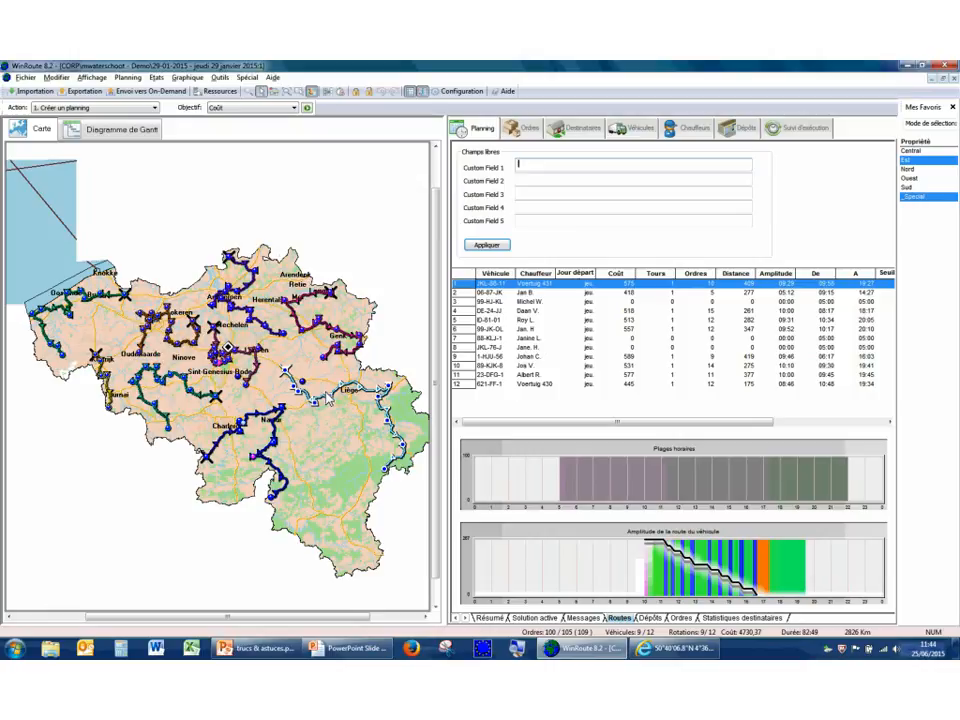
Switch to the PowerPoint slide show "WinRoute Trucs & Astuces" and advance to the "Autres Nouveautés" slide.
key(super+d)
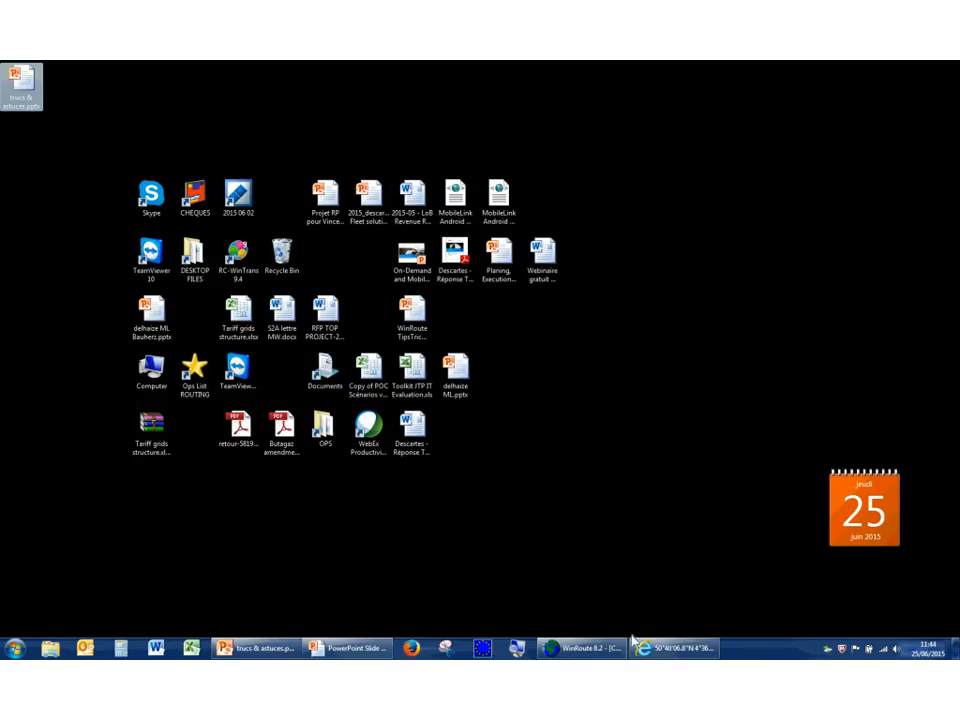
mouse_move(383, 648)
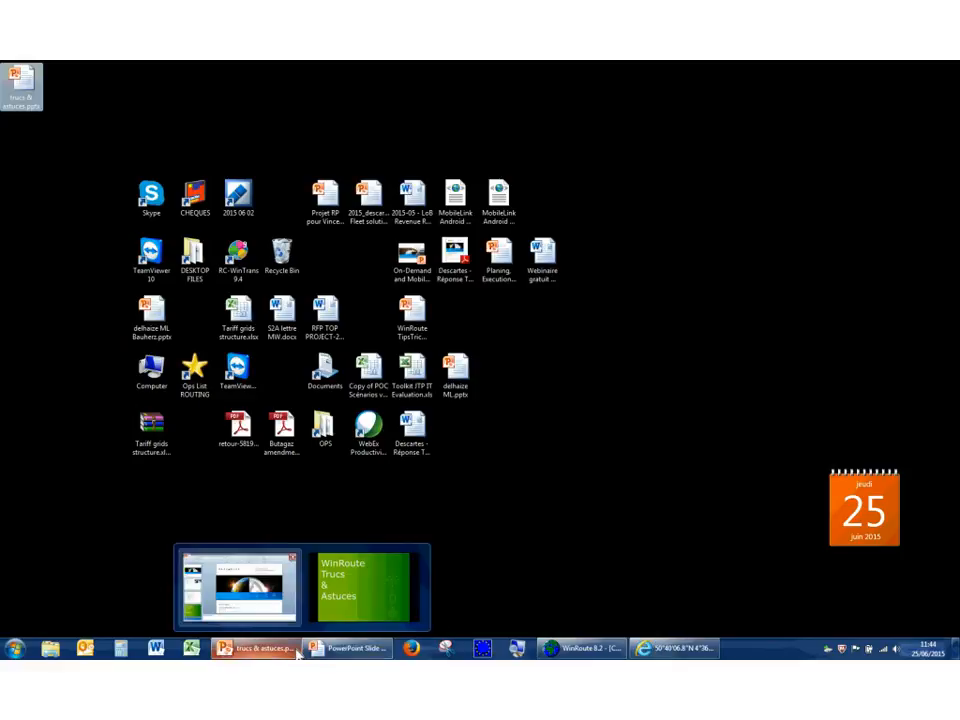
click(383, 560)
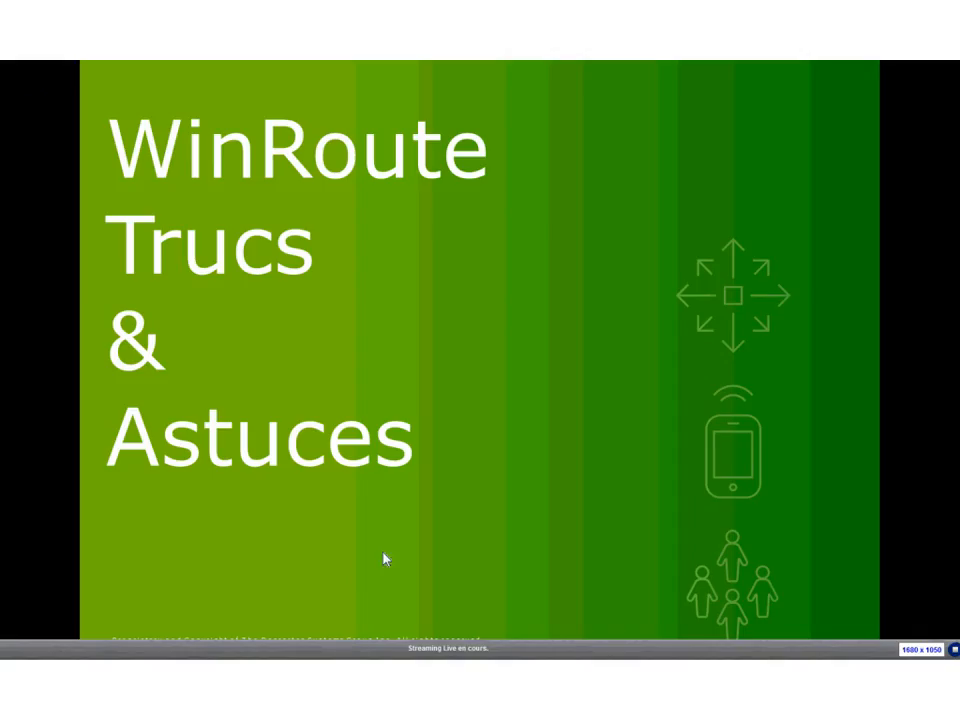
click(428, 435)
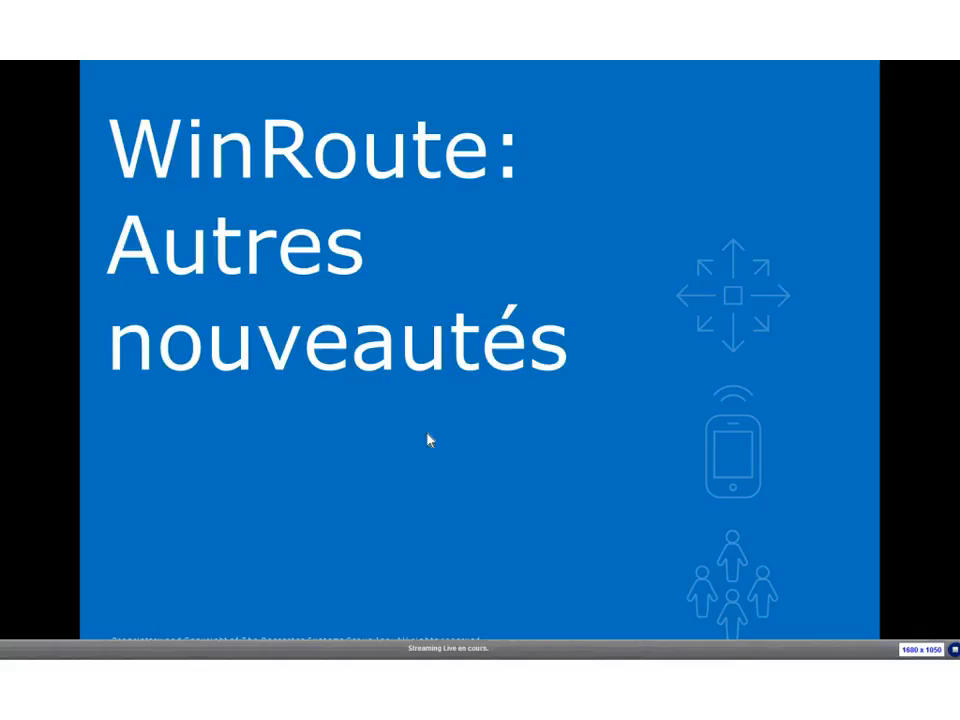
click(428, 435)
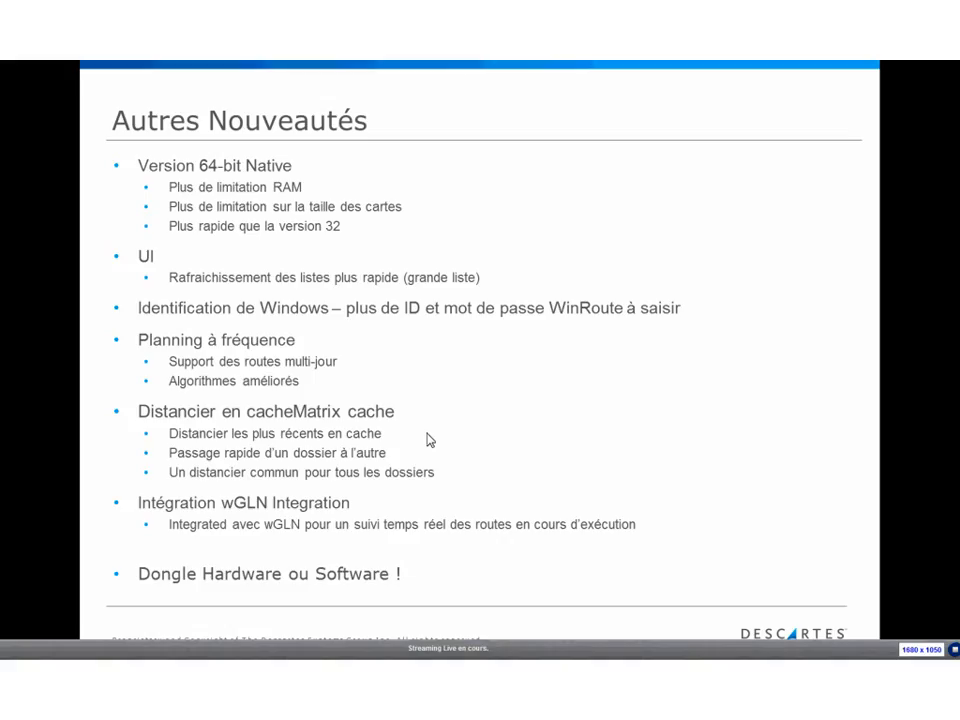